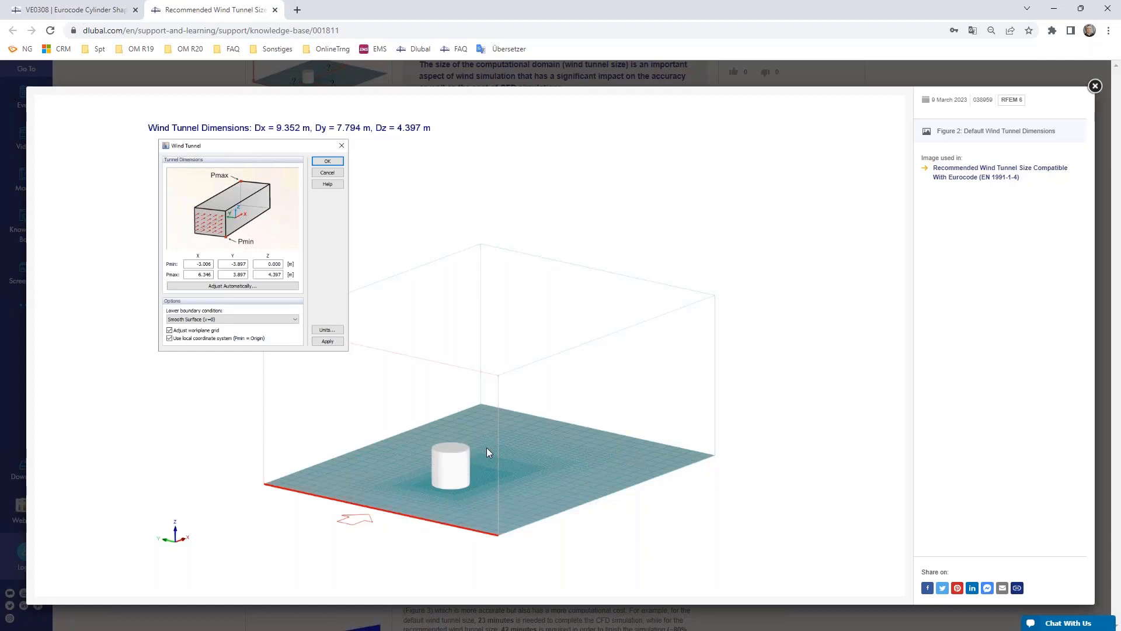
# Step: Enlarge Figure 3's recommended wind tunnel dimensions, then close it and scroll back to Figure 2
pyautogui.click(548, 80)
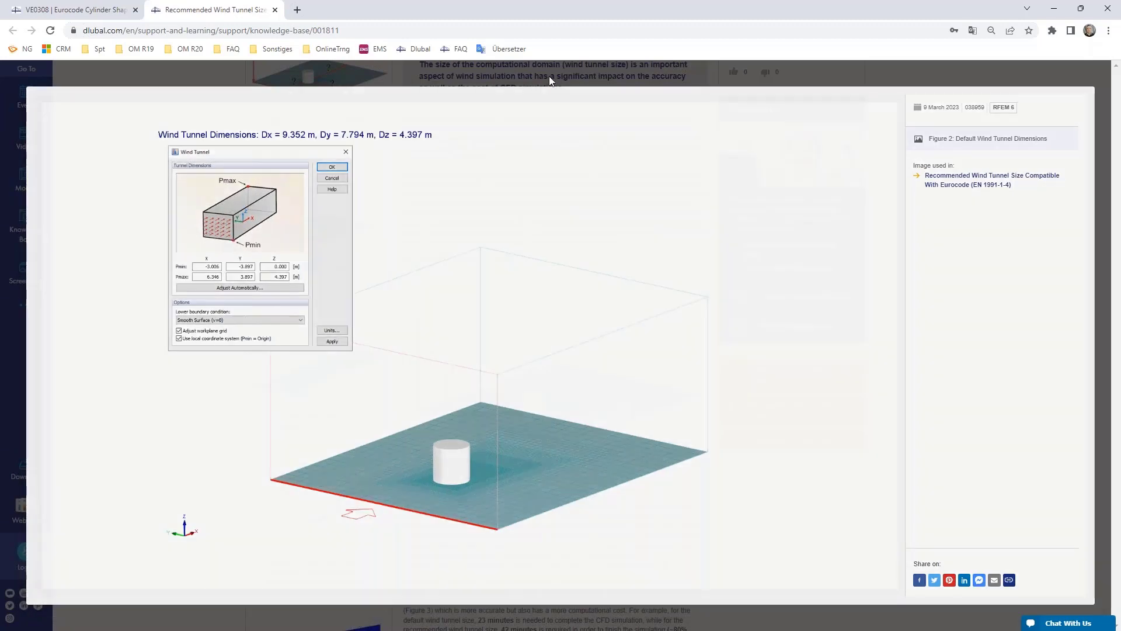
pyautogui.click(347, 348)
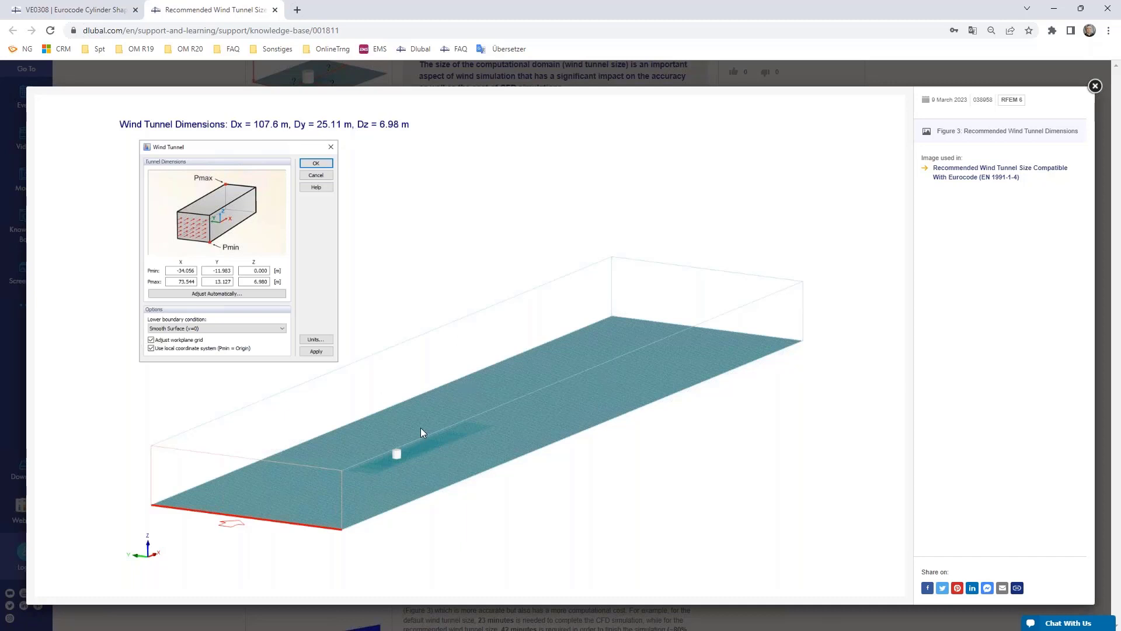
pyautogui.click(449, 86)
pyautogui.scroll(-7, 447, 85)
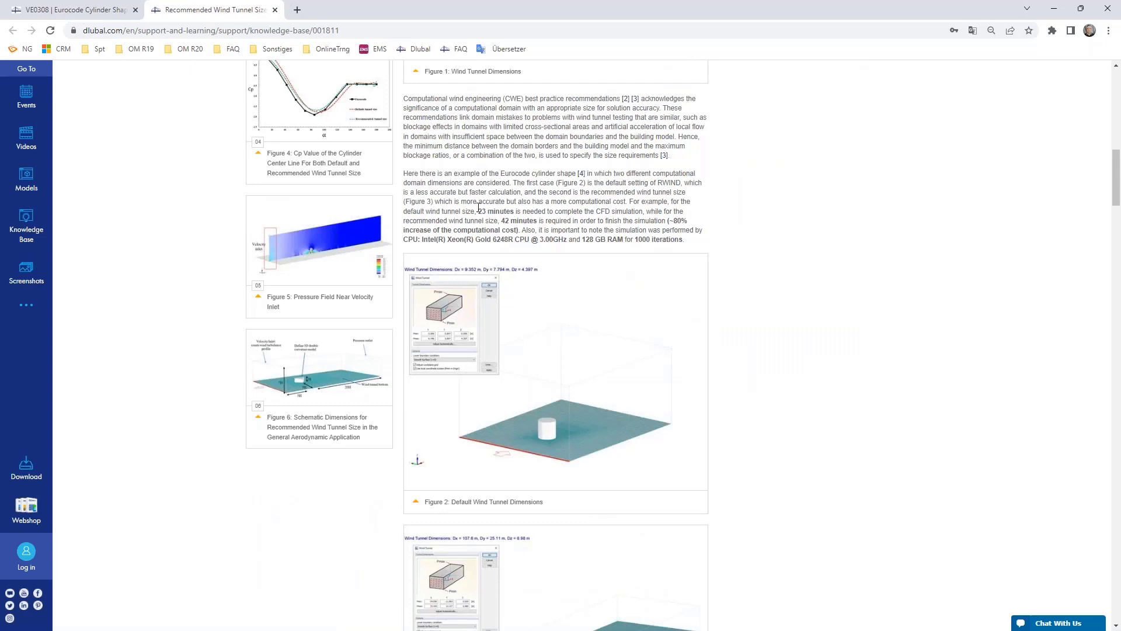
# Step: Highlight '23 minutes', '~80%' and '42 minutes' at 90% zoom, then enlarge the Figure 4 Cp chart
pyautogui.moveTo(477, 211); pyautogui.dragTo(523, 214)
pyautogui.hotkey('ctrl', '+')
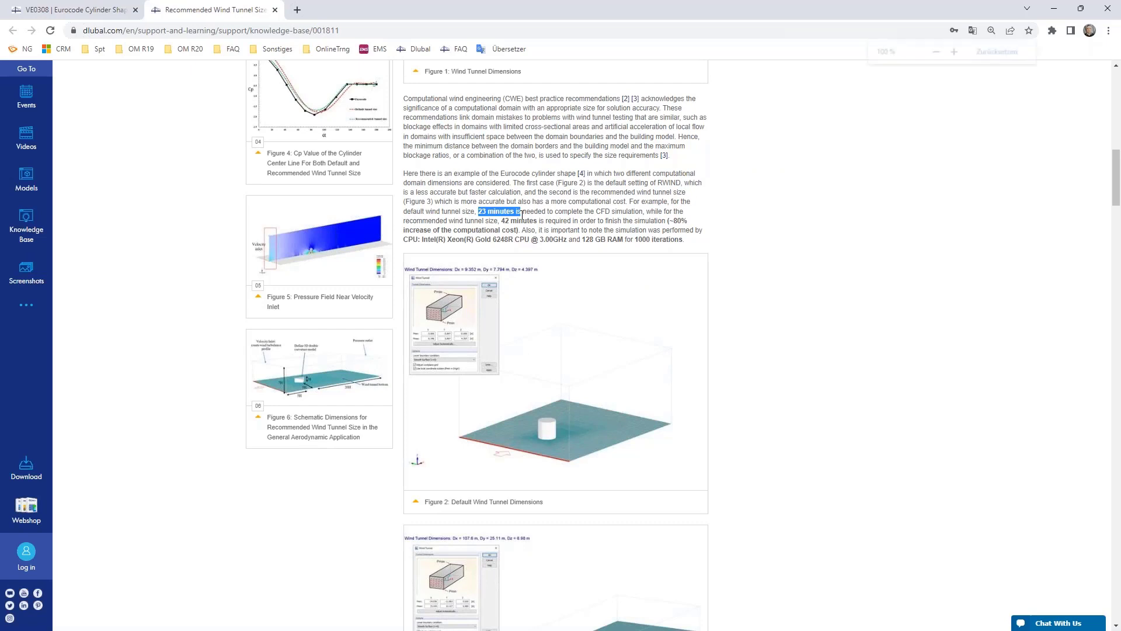
pyautogui.moveTo(682, 239); pyautogui.dragTo(701, 240)
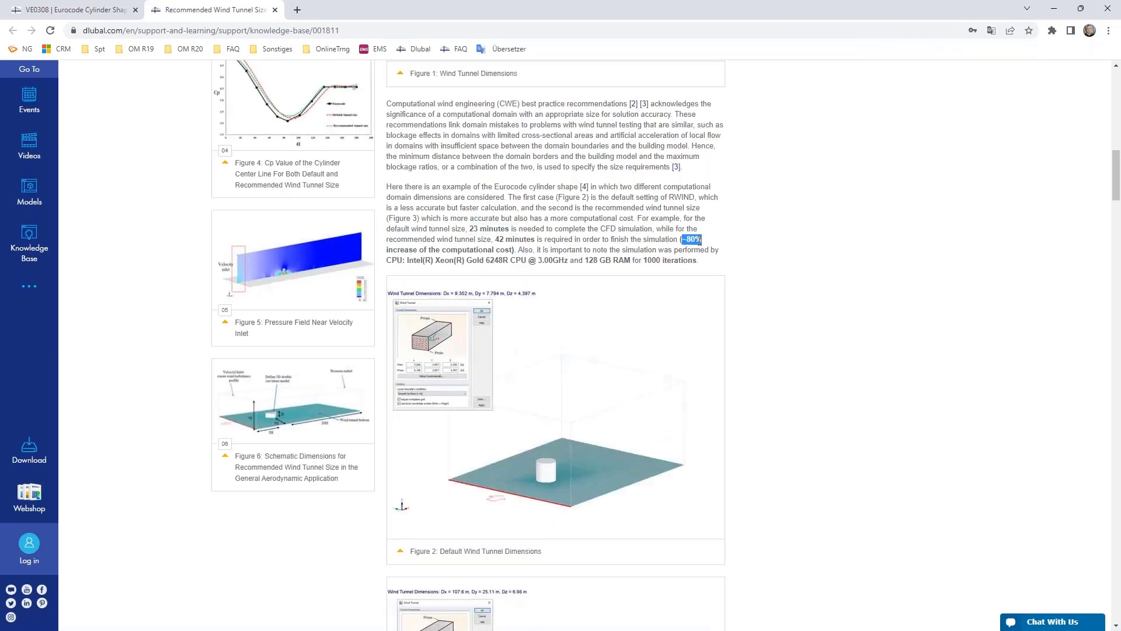
pyautogui.moveTo(496, 239); pyautogui.dragTo(514, 241)
pyautogui.scroll(3, 528, 264)
pyautogui.click(289, 260)
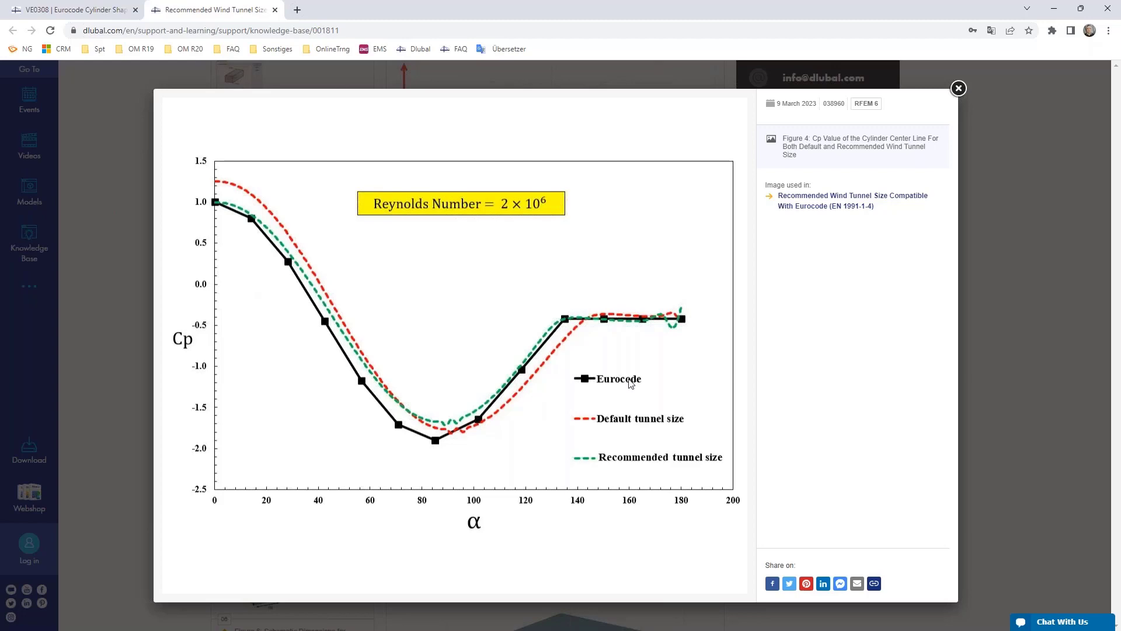
# Step: Close the enlarged Figure 4 chart and the 'Recommended Wind Tunnel Size' browser tab
pyautogui.click(124, 283)
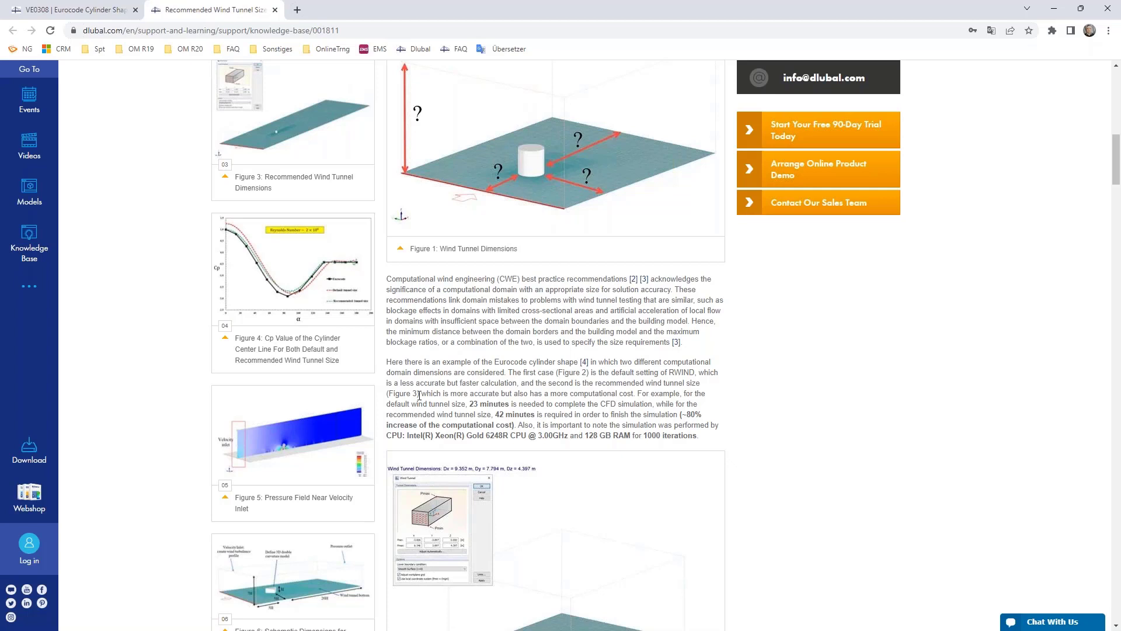
pyautogui.click(275, 10)
# Step: Show the KB 1811 slide 3 in PowerPoint, then end the slideshow
pyautogui.hotkey('alt', 'Tab')
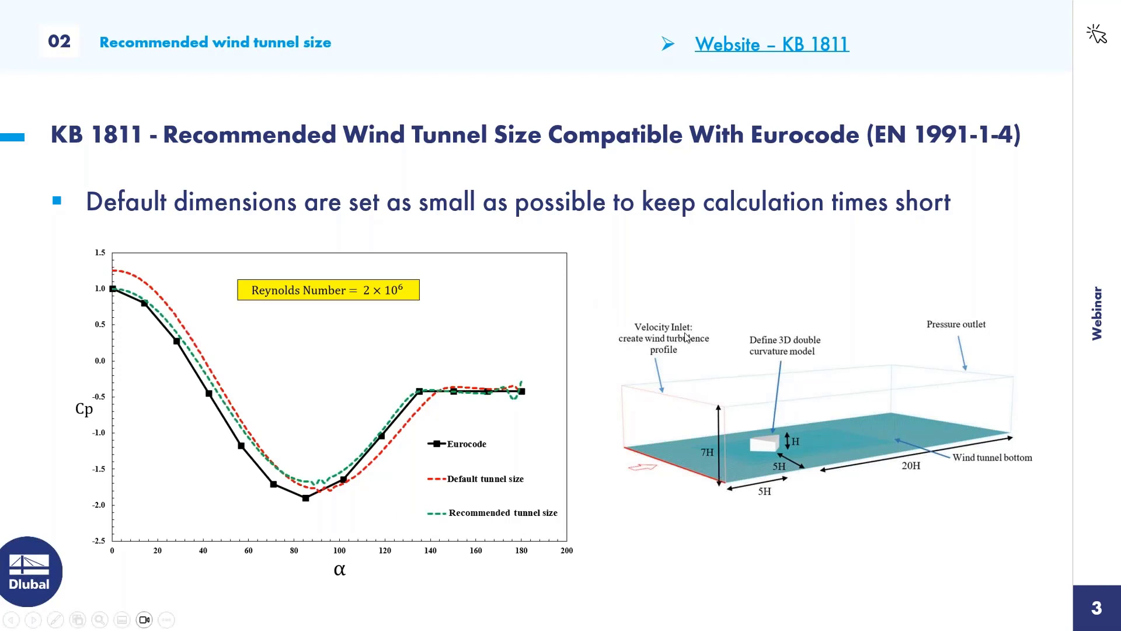
pyautogui.press('Escape')
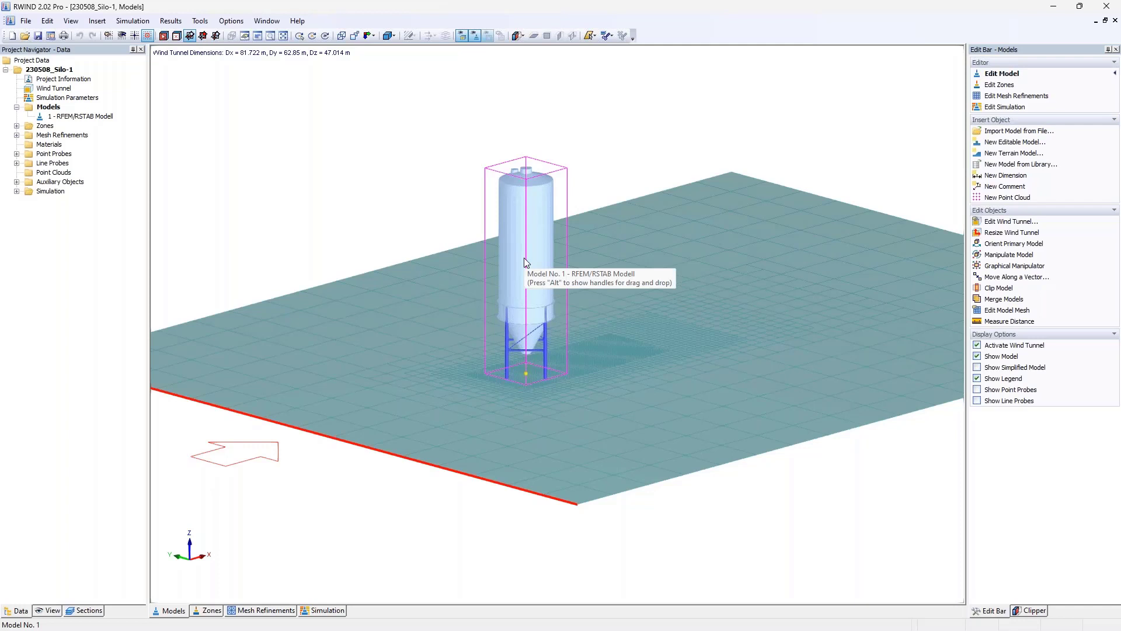
# Step: Zoom in, re-angle and pan the view to get a close look at the silo in the wind tunnel
pyautogui.scroll(2, 559, 385)
pyautogui.moveTo(550, 350)
pyautogui.mouseDown(button='middle')
pyautogui.moveTo(510, 358)
pyautogui.moveTo(548, 263)
pyautogui.moveTo(557, 355)
pyautogui.mouseUp(button='middle')
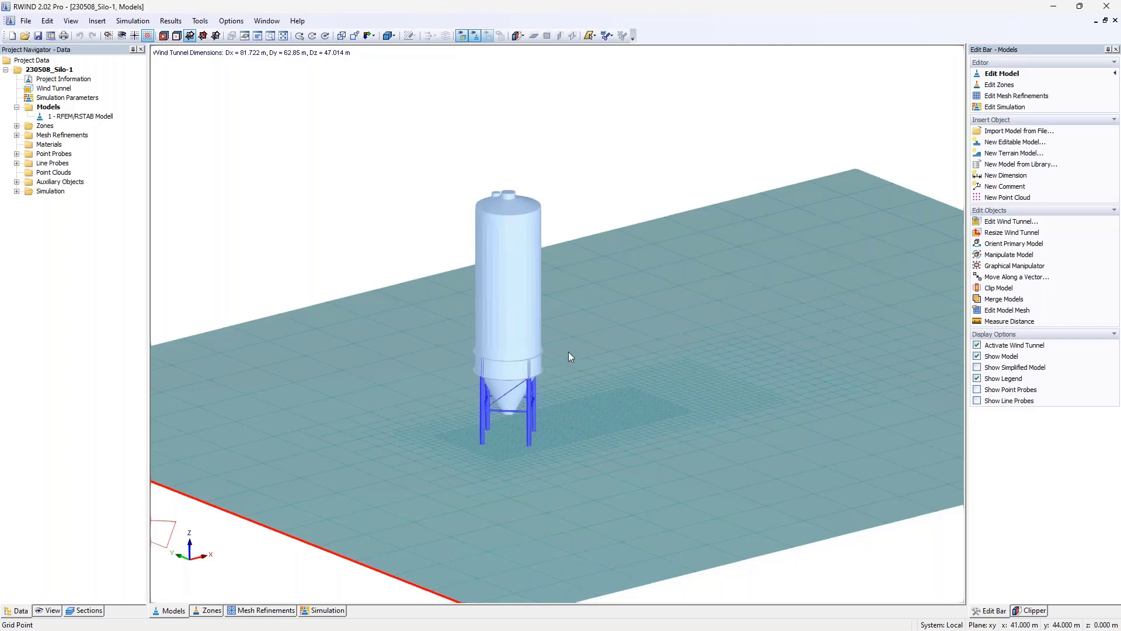
pyautogui.moveTo(609, 304); pyautogui.dragTo(623, 274, button='middle')
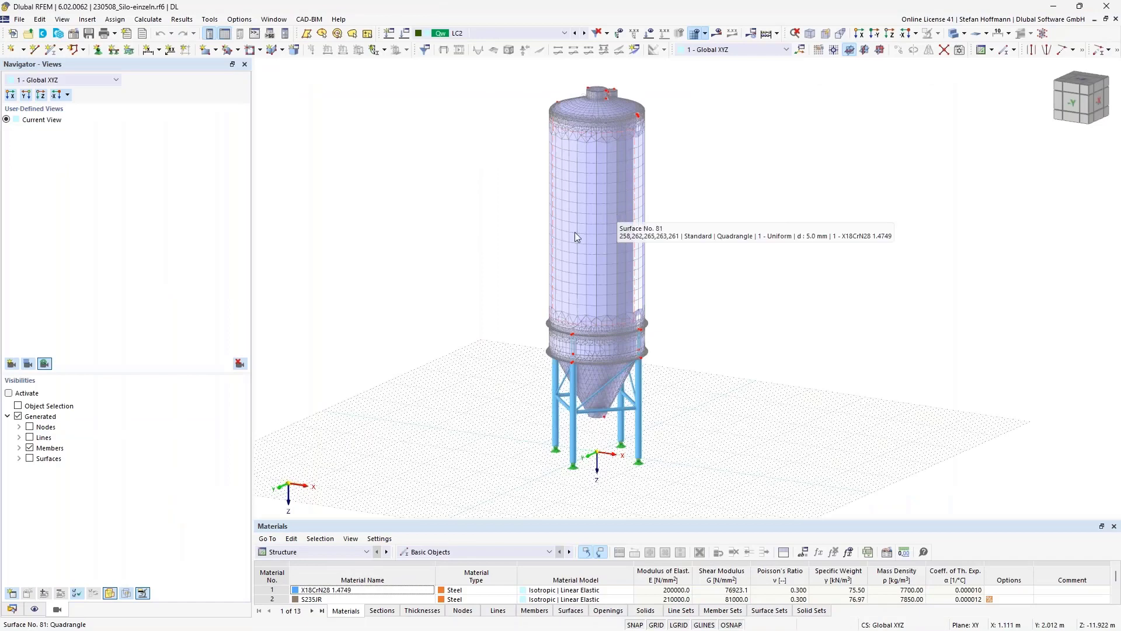
# Step: Orbit around the silo model, then reset it to the isometric view
pyautogui.keyDown('ctrl'); pyautogui.moveTo(411, 286); pyautogui.dragTo(406, 430, button='middle'); pyautogui.keyUp('ctrl')
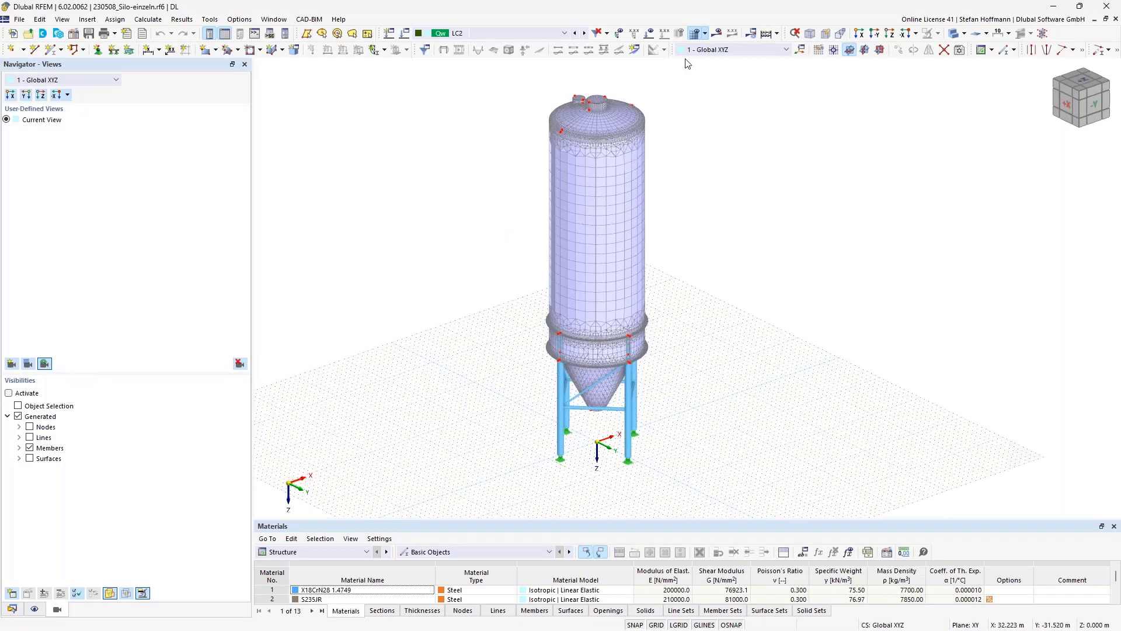
pyautogui.click(809, 34)
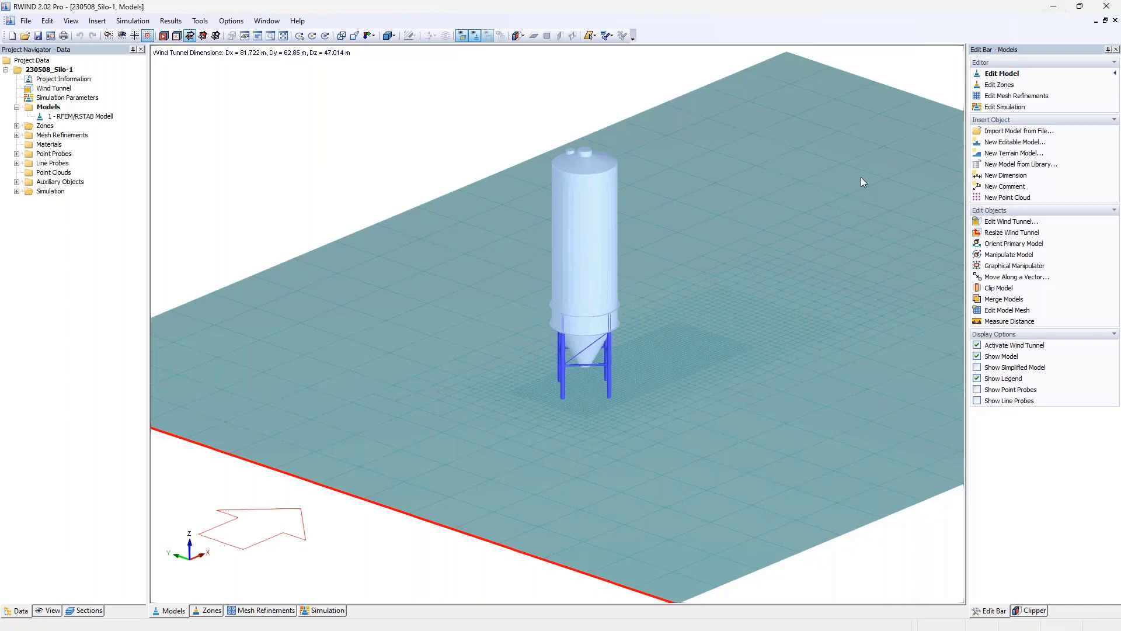
# Step: Use Measure Distance from a leg base to the silo top, reading about 18.17 m
pyautogui.scroll(5, 523, 288)
pyautogui.keyDown('ctrl'); pyautogui.moveTo(631, 266); pyautogui.dragTo(670, 310, button='middle'); pyautogui.keyUp('ctrl')
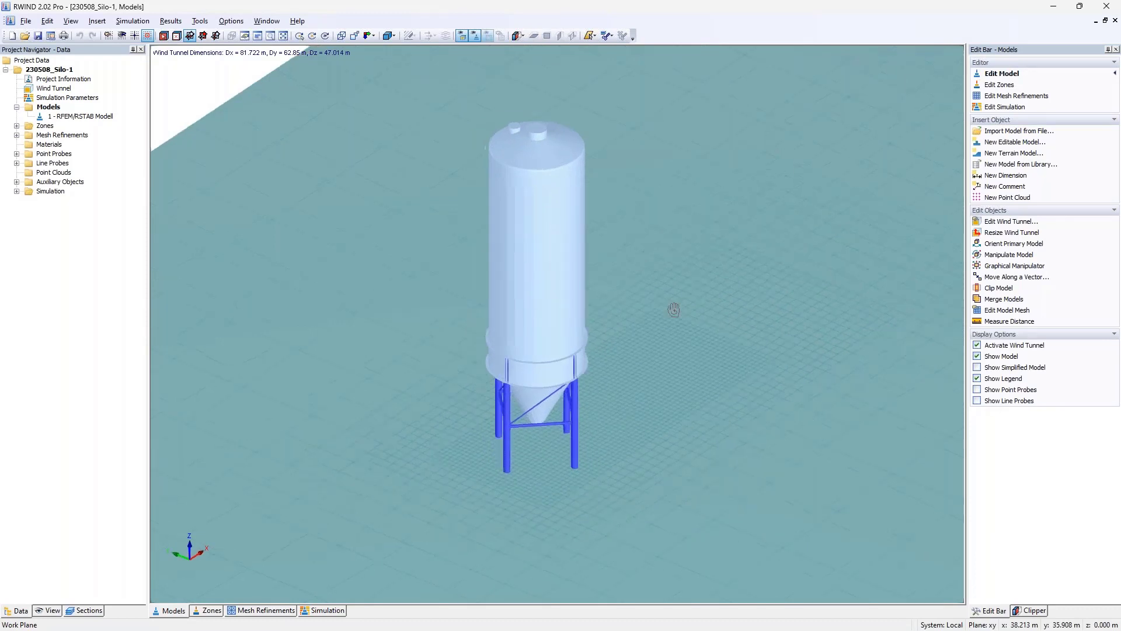
pyautogui.click(1006, 322)
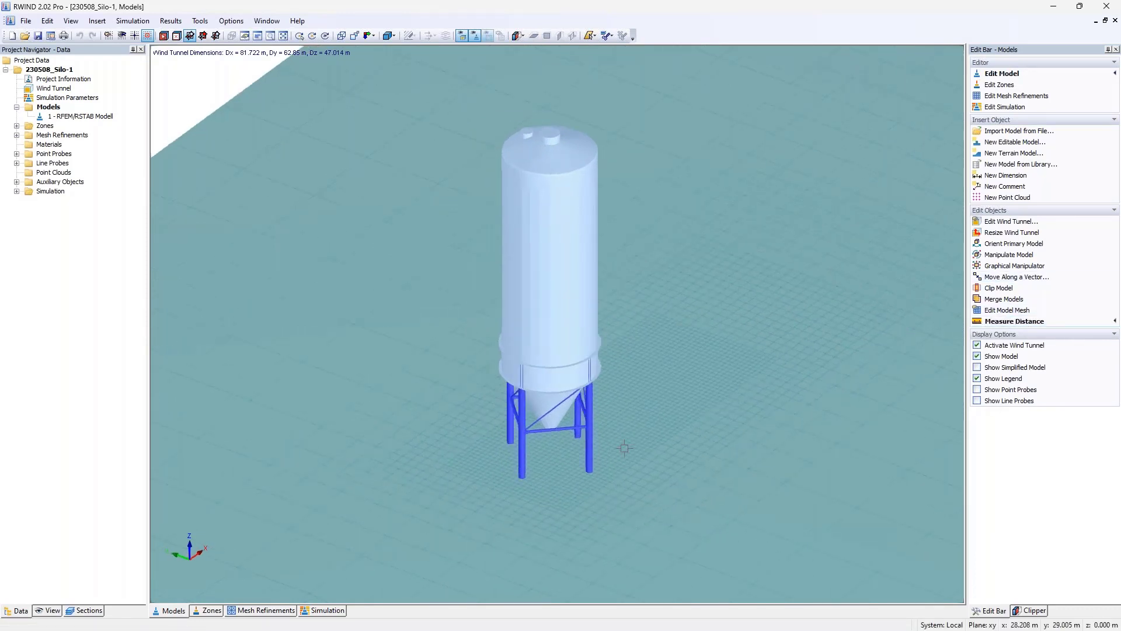
pyautogui.click(589, 472)
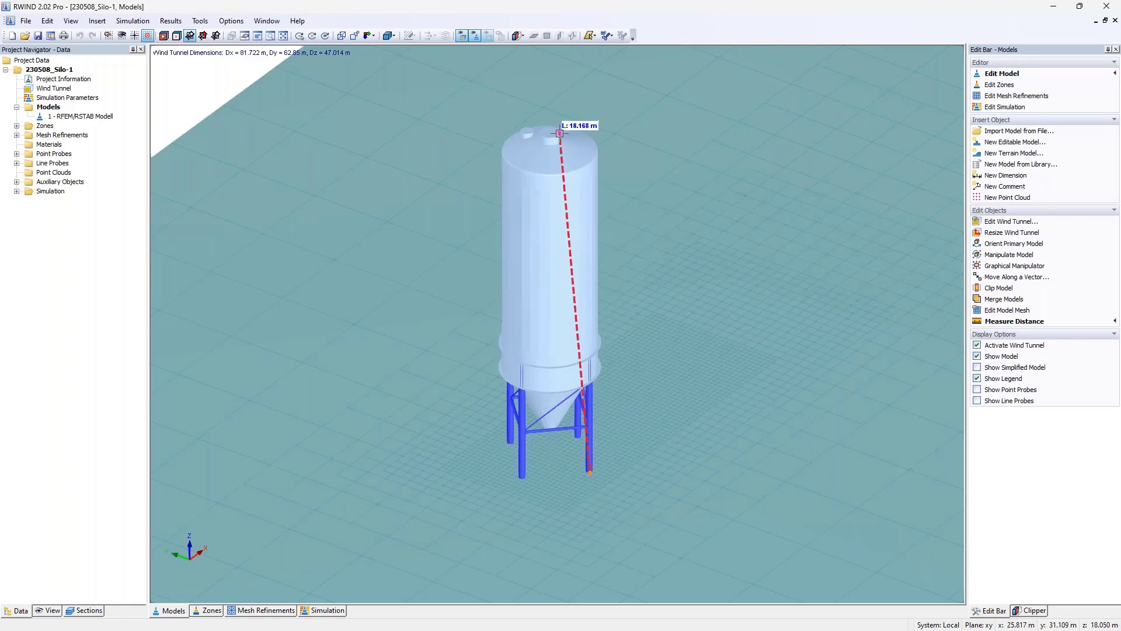
pyautogui.press('Escape')
pyautogui.keyDown('ctrl'); pyautogui.moveTo(509, 462); pyautogui.dragTo(535, 422, button='middle'); pyautogui.keyUp('ctrl')
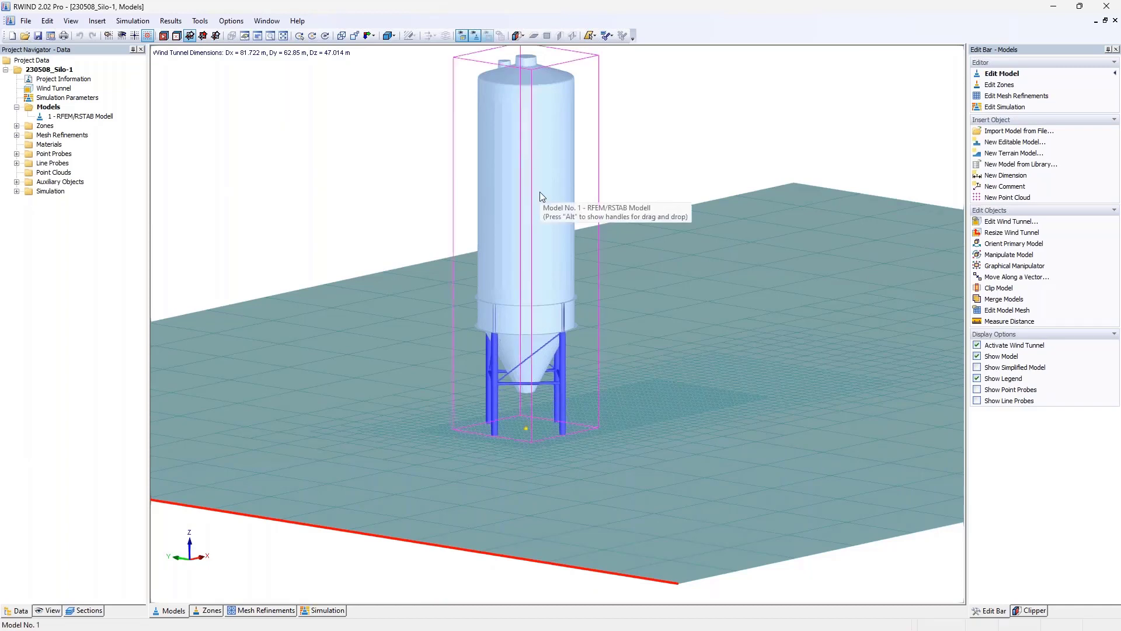
# Step: Orbit to look down on the silo, then switch to the RFEM 6 silo model
pyautogui.keyDown('ctrl'); pyautogui.moveTo(638, 216); pyautogui.dragTo(626, 244, button='middle'); pyautogui.keyUp('ctrl')
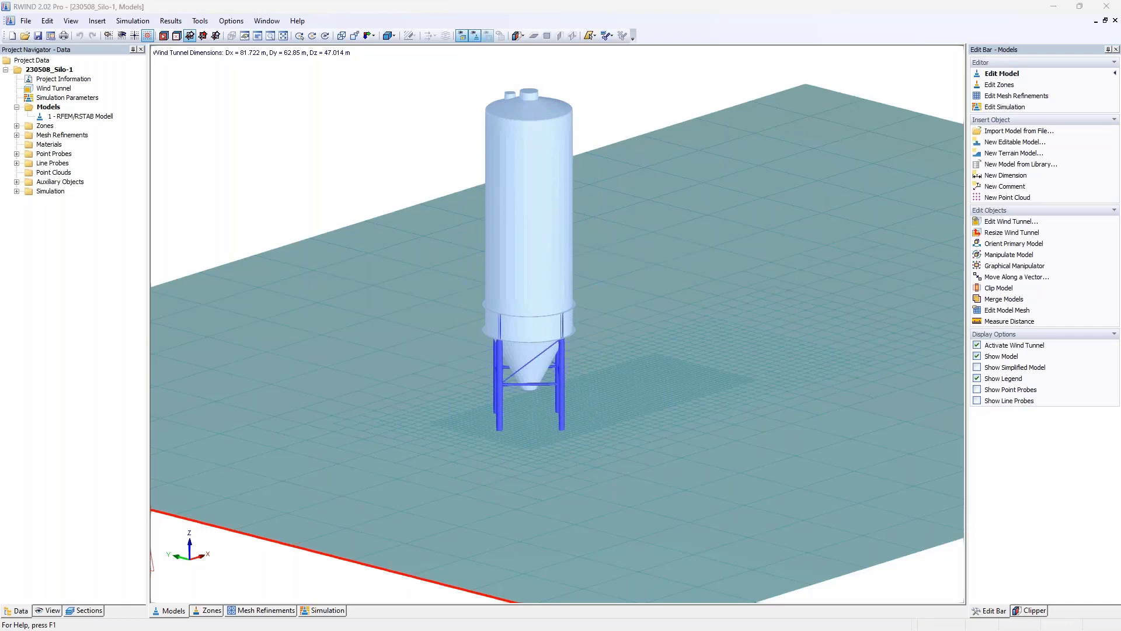
pyautogui.click(341, 303)
pyautogui.hotkey('alt', 'Tab')
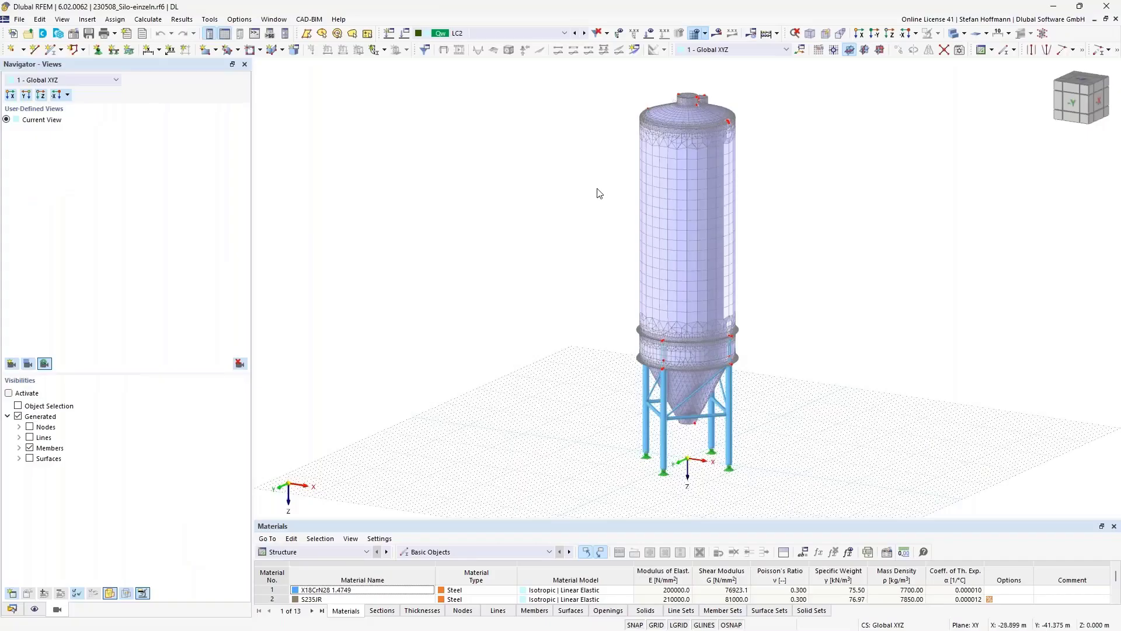
# Step: Pan the RFEM silo view to the left and open the File menu
pyautogui.moveTo(576, 191); pyautogui.dragTo(503, 194, button='middle')
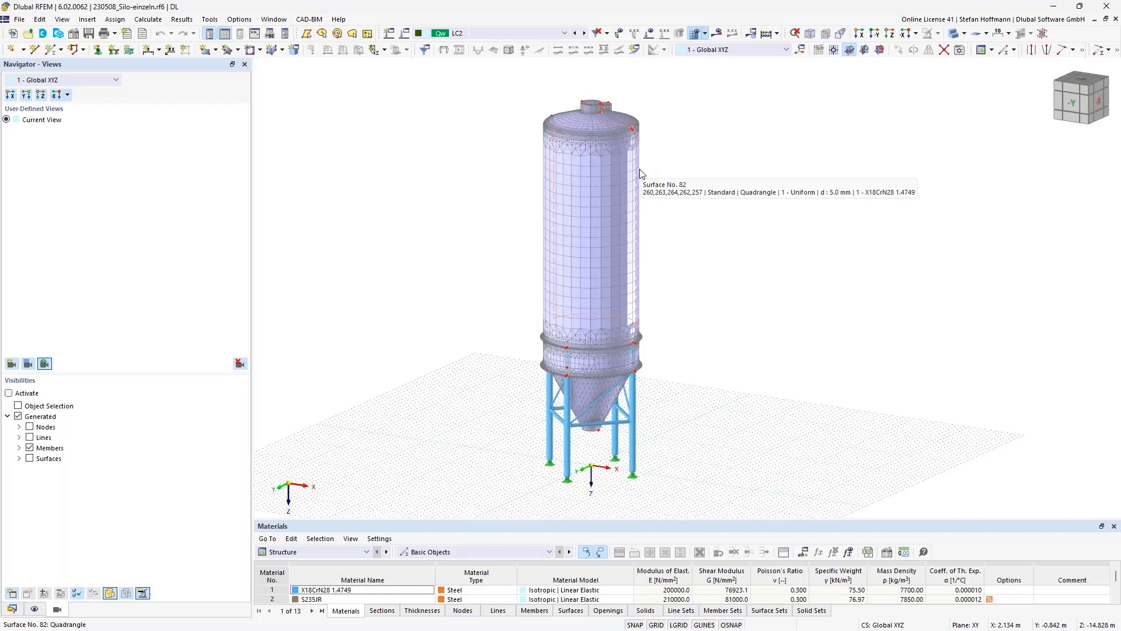
pyautogui.click(20, 19)
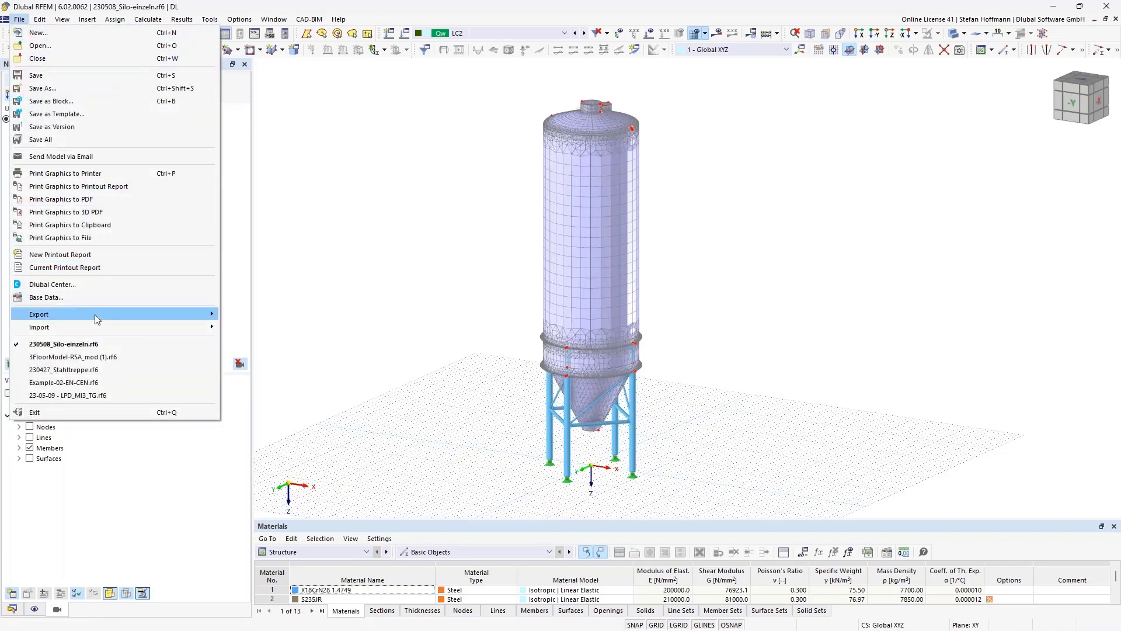
# Step: Browse the File > Export formats, then dismiss the menu without exporting
pyautogui.moveTo(94, 315)
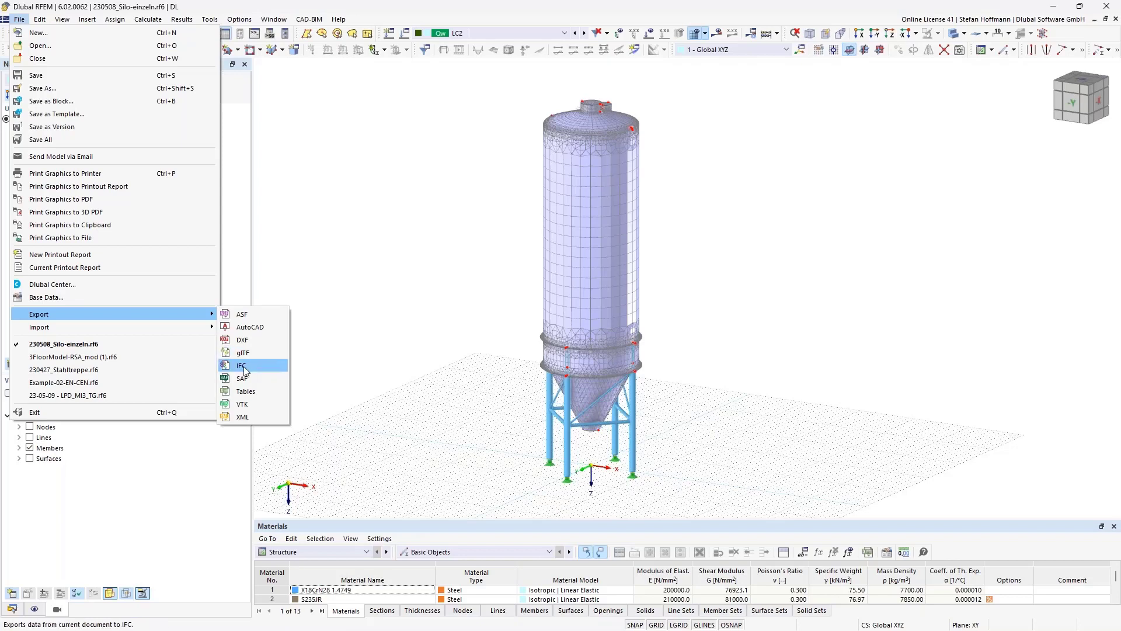
pyautogui.click(453, 431)
pyautogui.moveTo(552, 435)
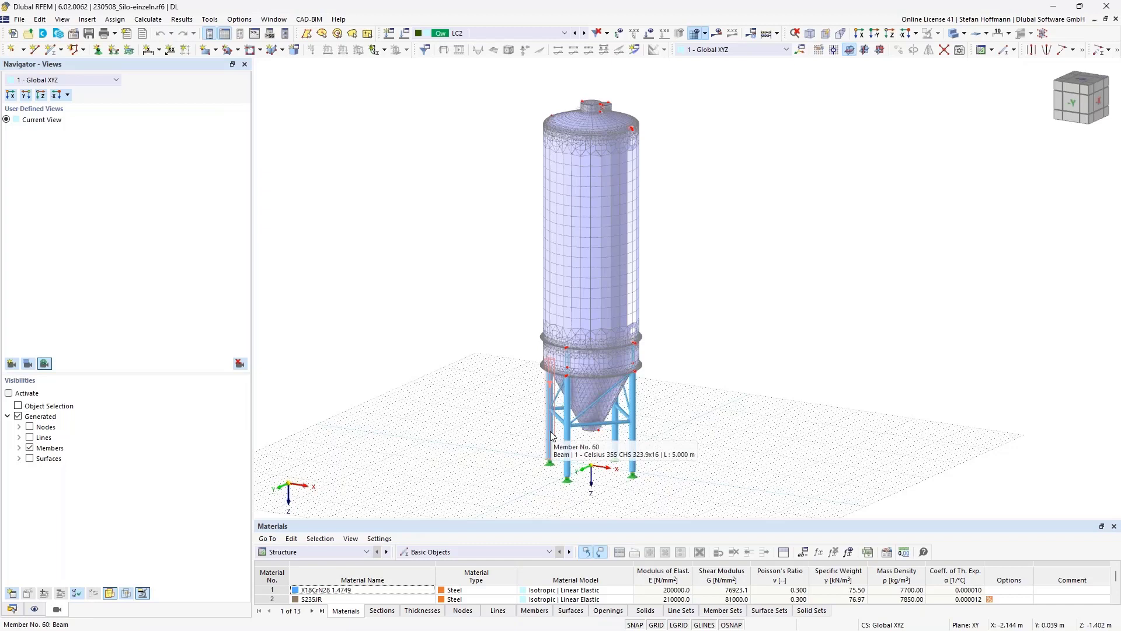
# Step: Show the model data tree in Navigator - Data and check the context options for Basic Objects and the model
pyautogui.click(12, 609)
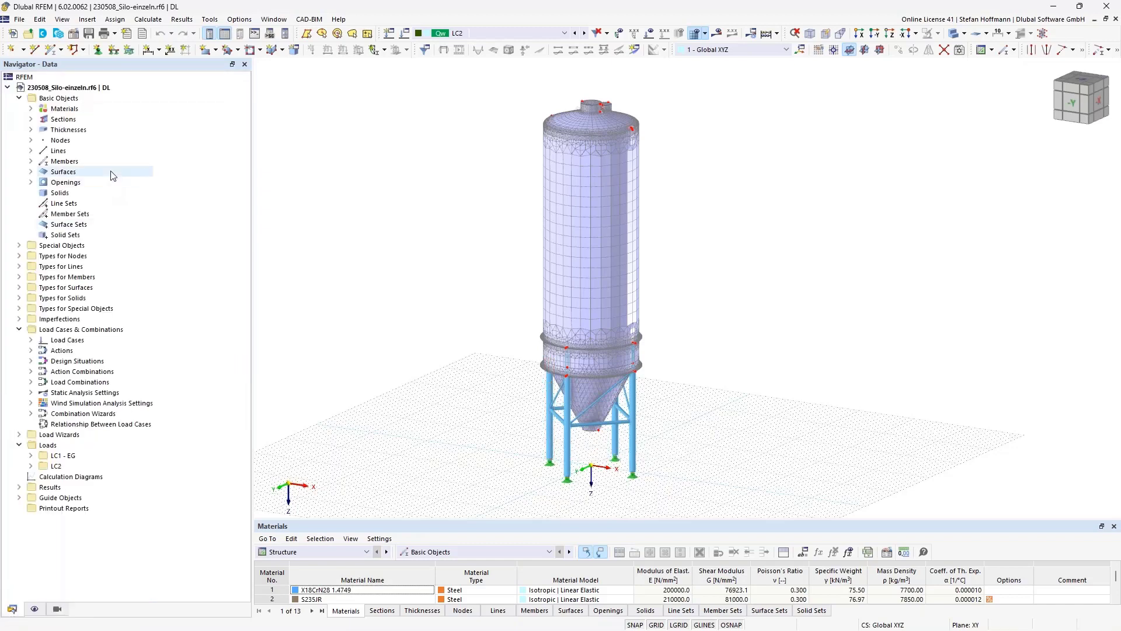
pyautogui.rightClick(91, 97)
pyautogui.rightClick(94, 88)
pyautogui.press('Escape')
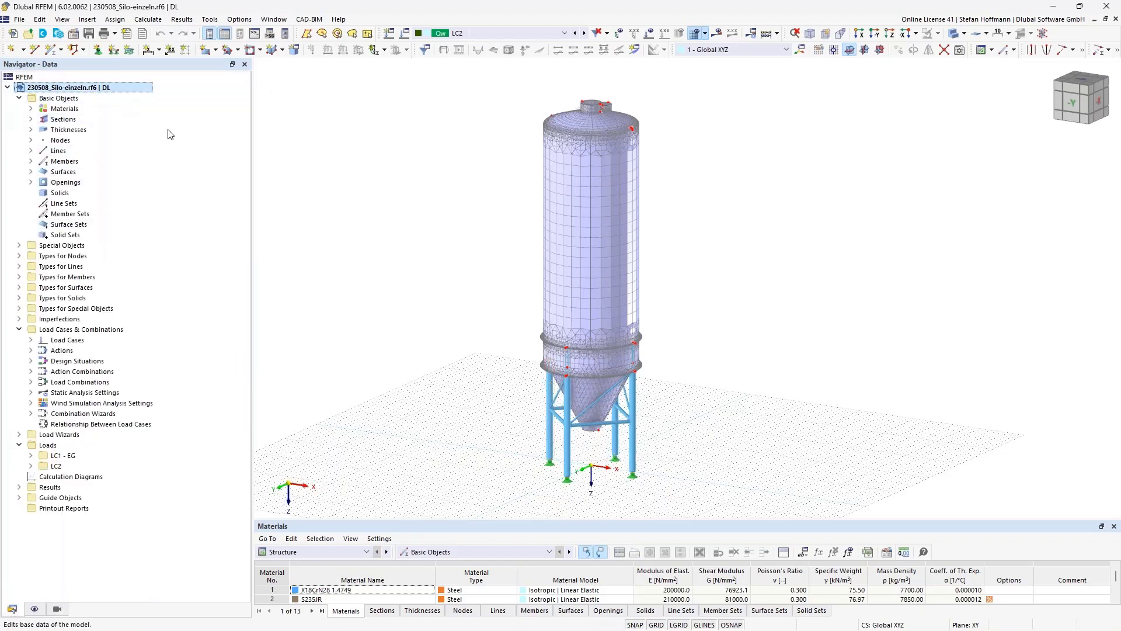
# Step: Confirm the model's City is Leipzig in Model Parameters, then expand Load Wizards
pyautogui.doubleClick(420, 253)
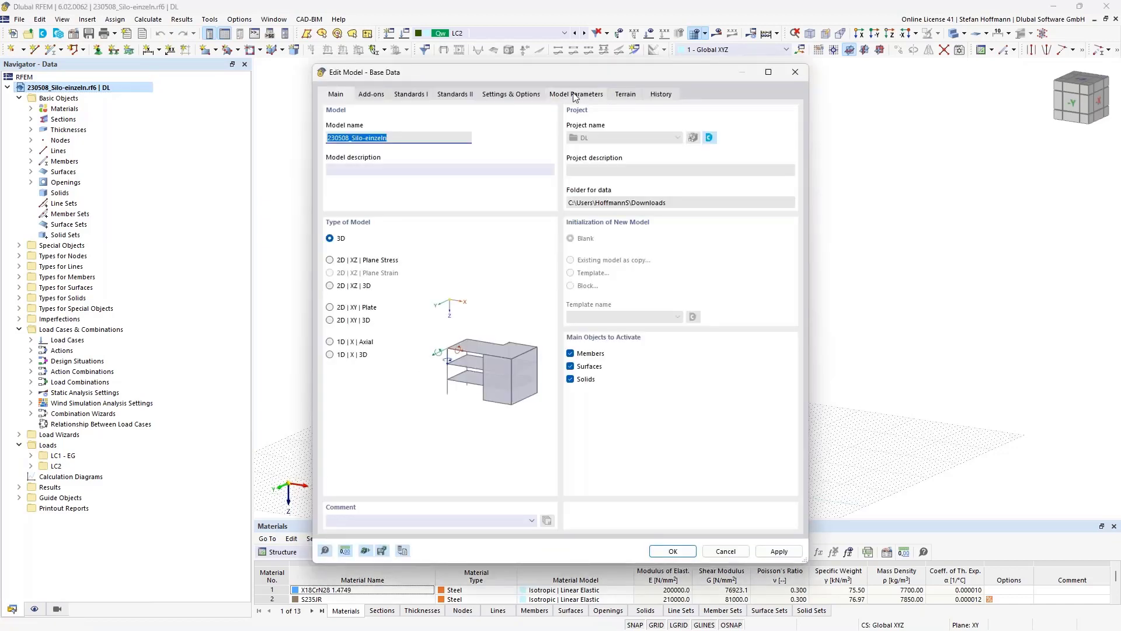
pyautogui.click(575, 94)
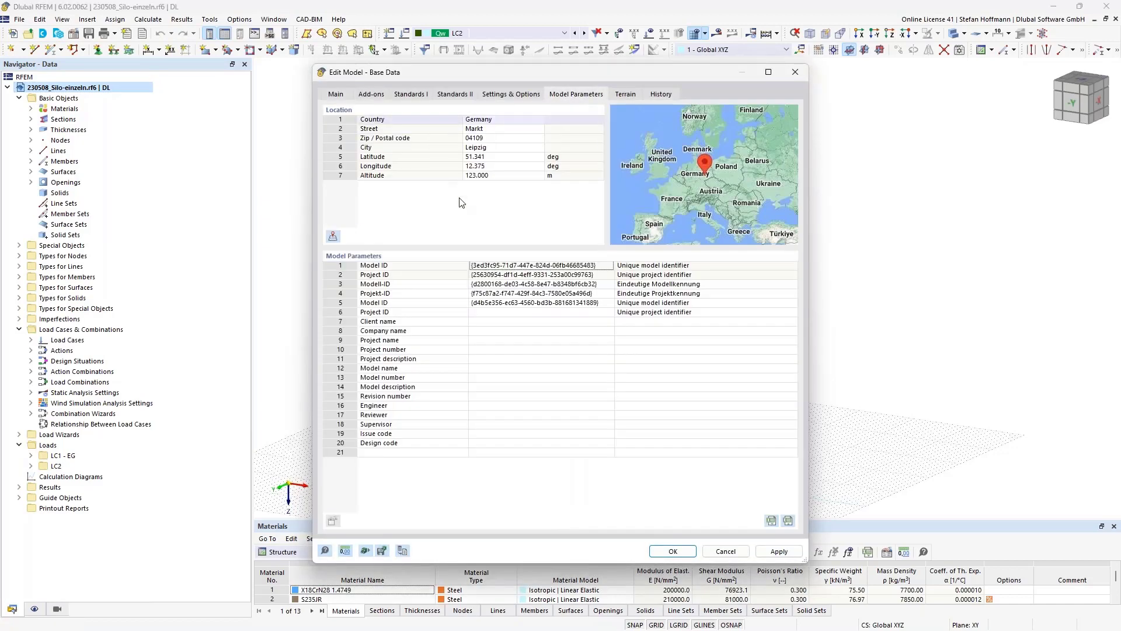
pyautogui.click(474, 149)
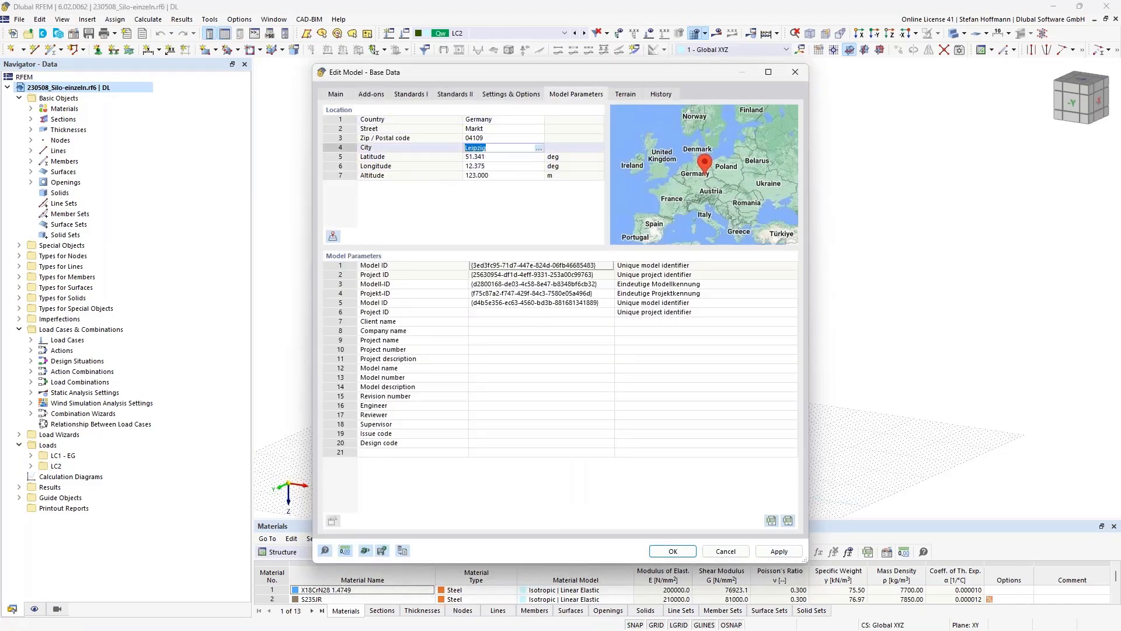
pyautogui.click(794, 74)
pyautogui.click(21, 435)
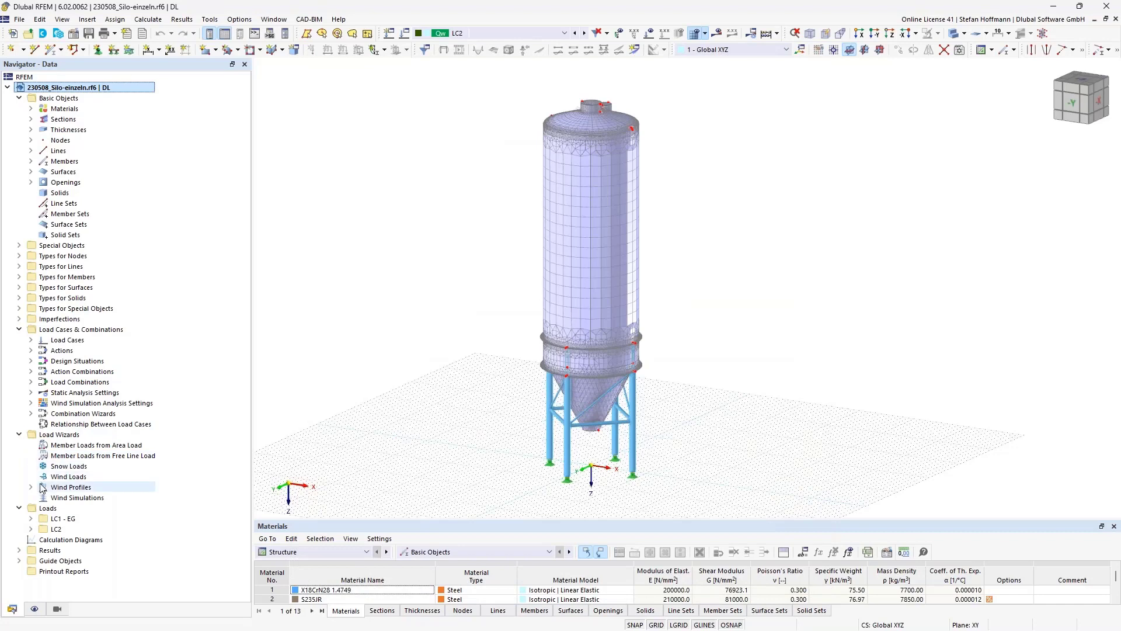
# Step: Open the wind profile under Wind Profiles, view its Turbulence Intensity chart, then minimize RFEM
pyautogui.doubleClick(70, 487)
pyautogui.doubleClick(80, 499)
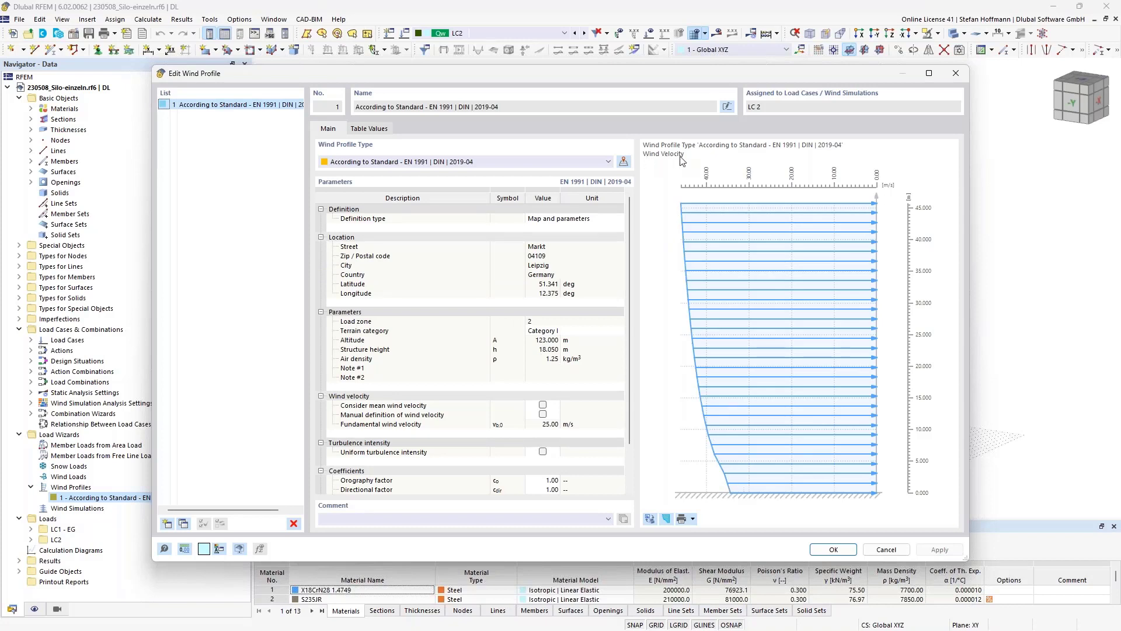
pyautogui.click(666, 519)
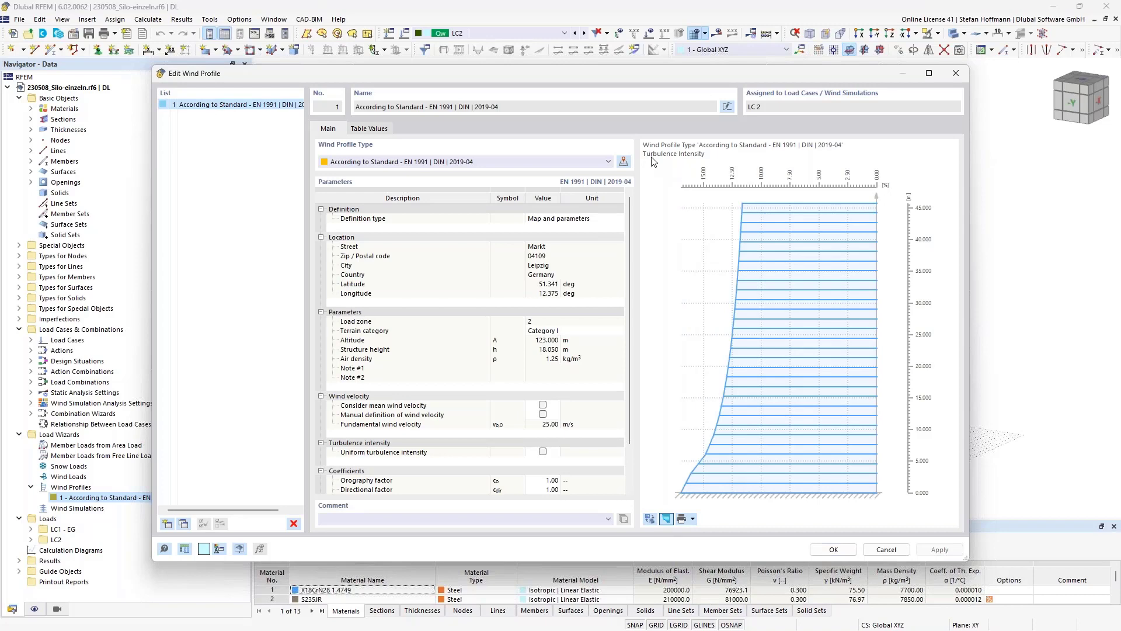
pyautogui.click(956, 73)
pyautogui.click(1058, 6)
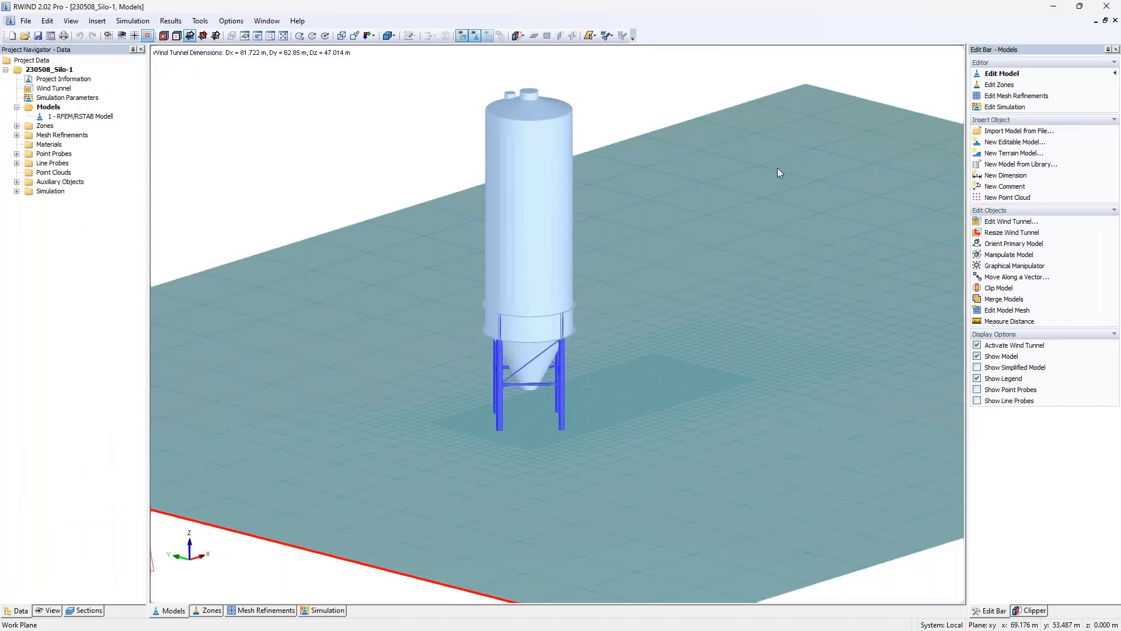
# Step: Show the Wind Profile tab of Simulation Parameters and select the Speed values of rows 1–9
pyautogui.click(132, 21)
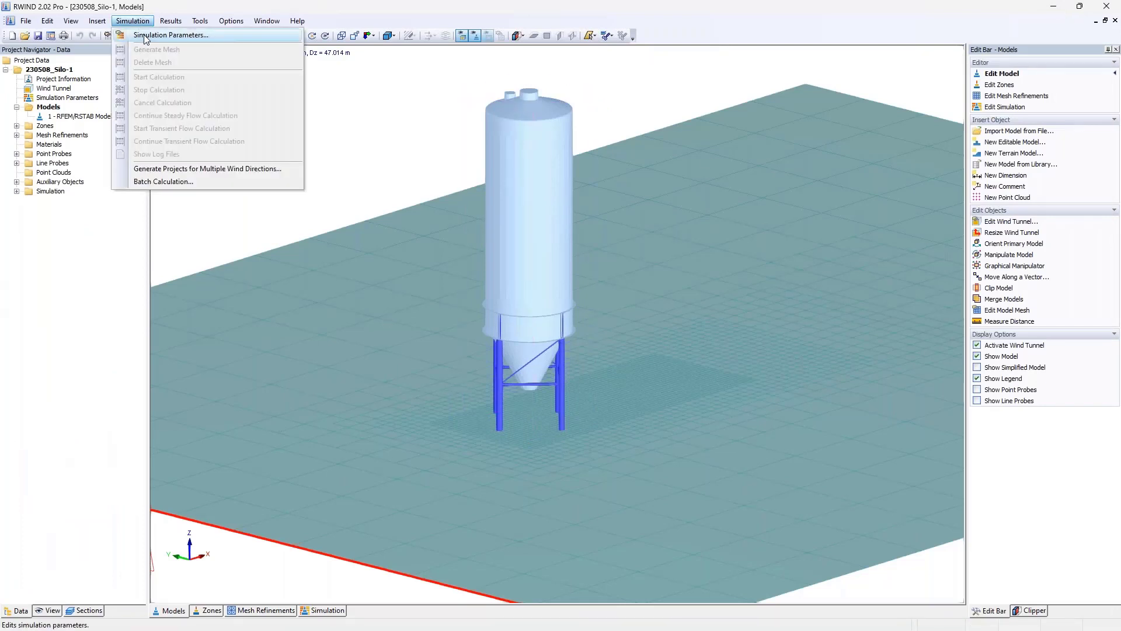
pyautogui.click(146, 36)
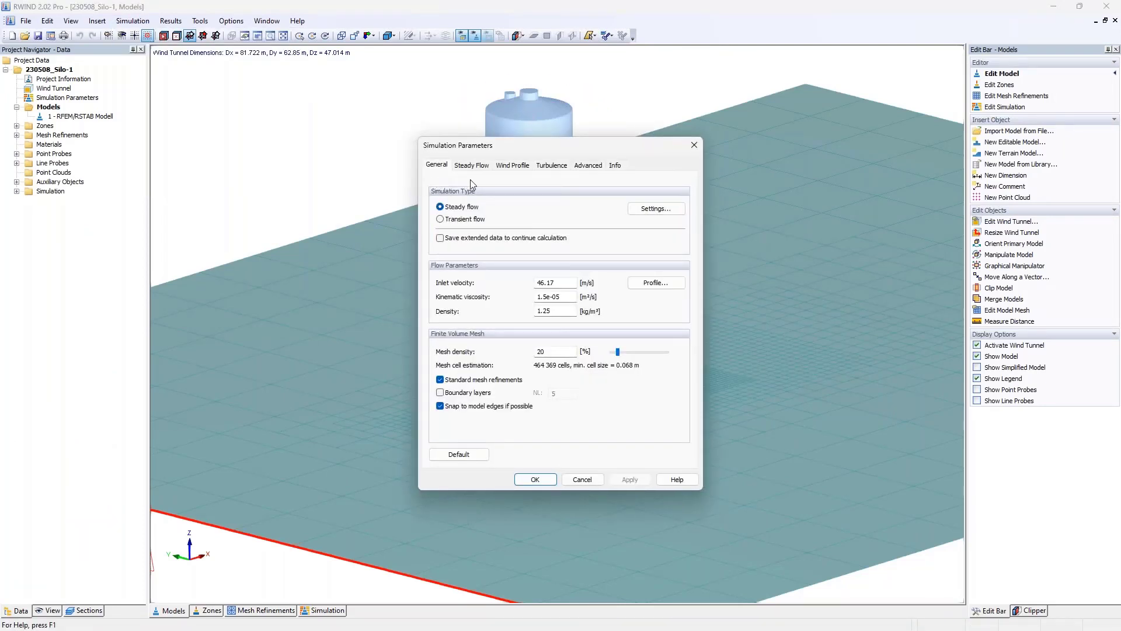
pyautogui.click(506, 166)
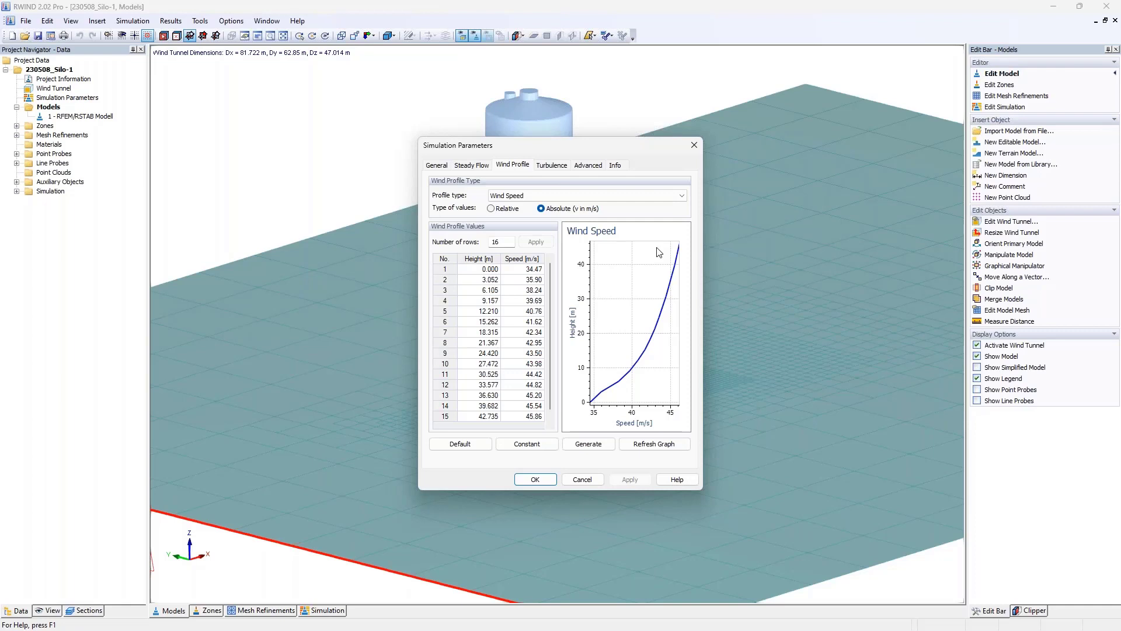
pyautogui.moveTo(533, 269); pyautogui.dragTo(538, 355)
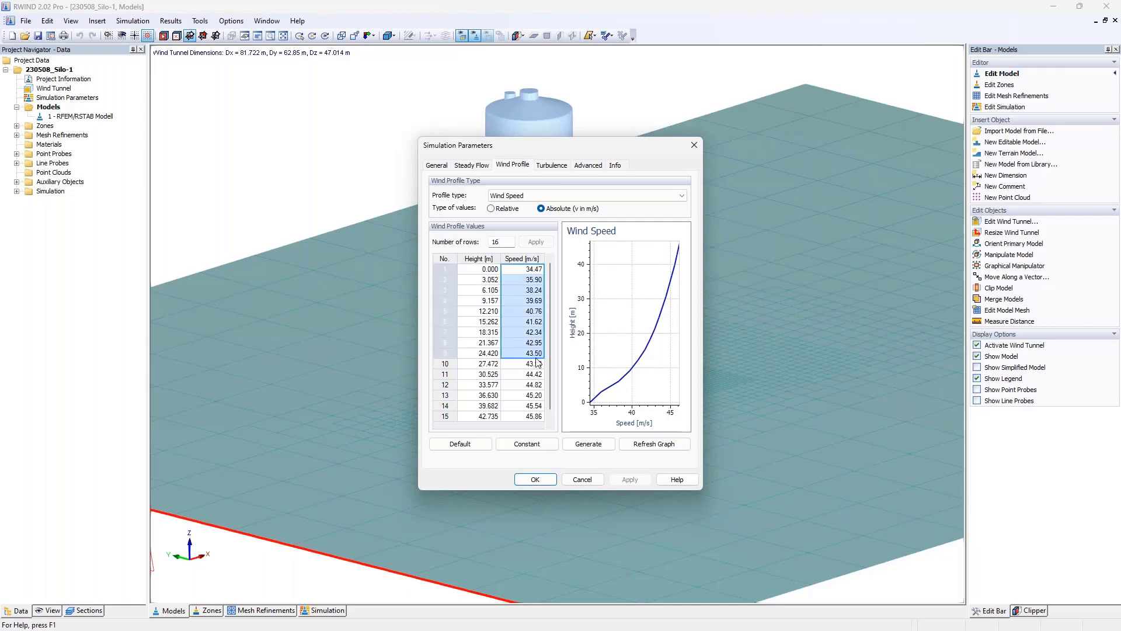
# Step: Close Simulation Parameters and pick mesh cell 14977 in the Mesh Inspector
pyautogui.click(691, 148)
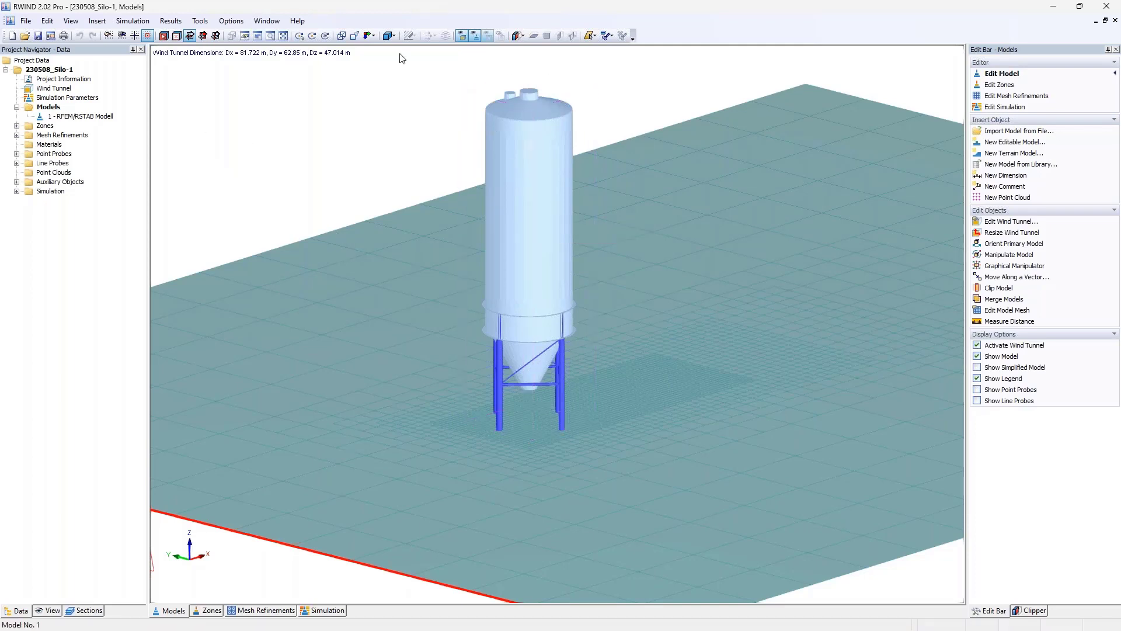
pyautogui.click(200, 21)
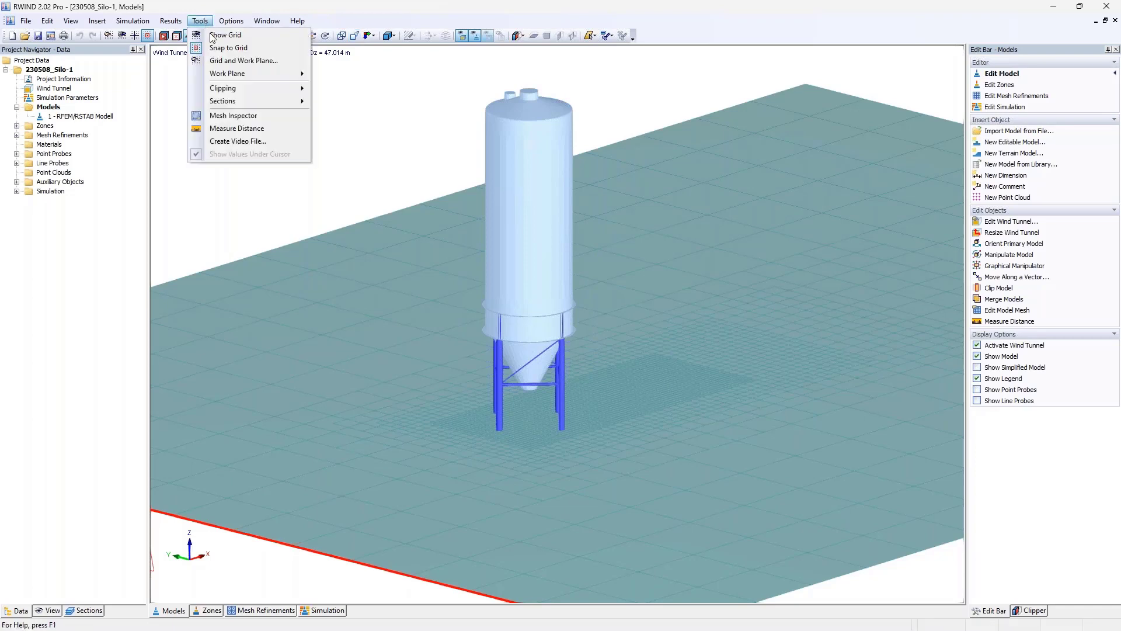
pyautogui.click(233, 116)
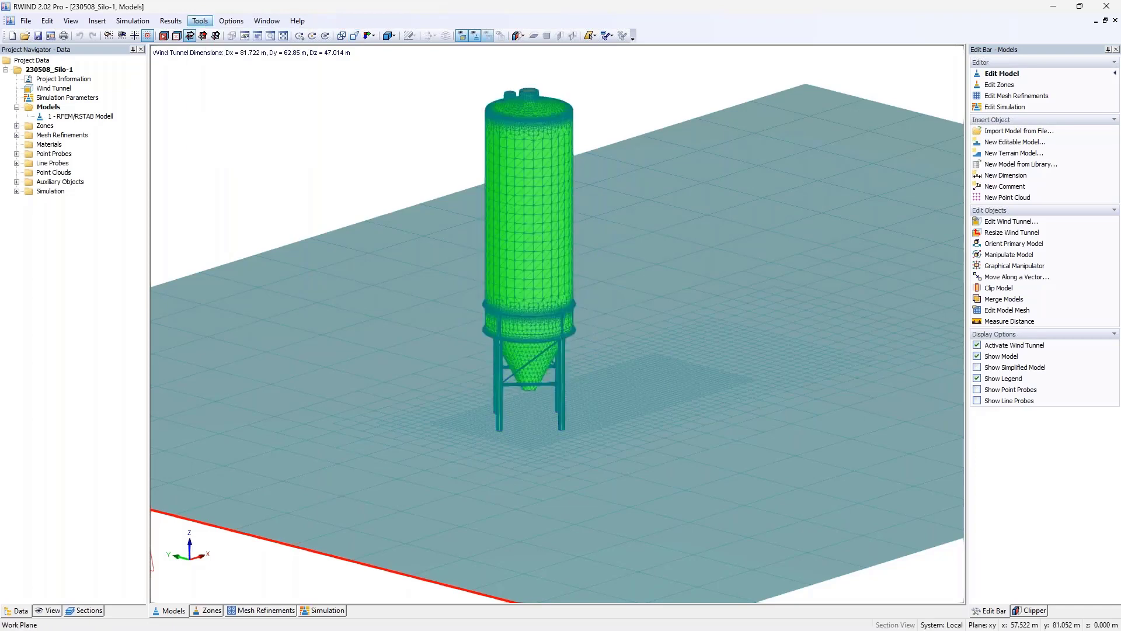
pyautogui.scroll(5, 494, 113)
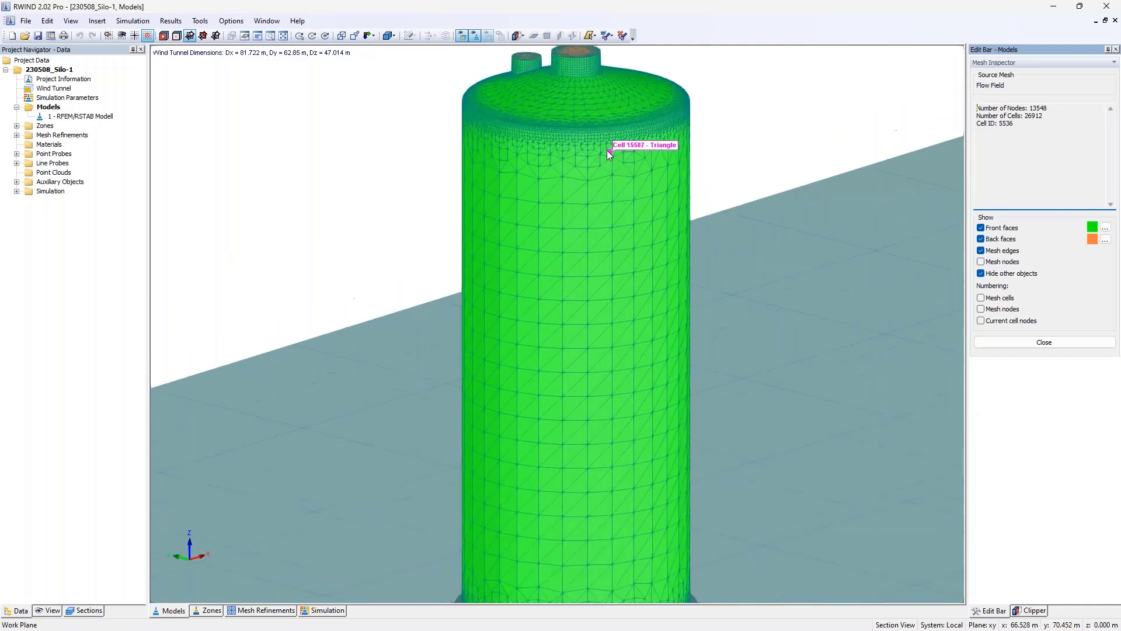
pyautogui.click(615, 222)
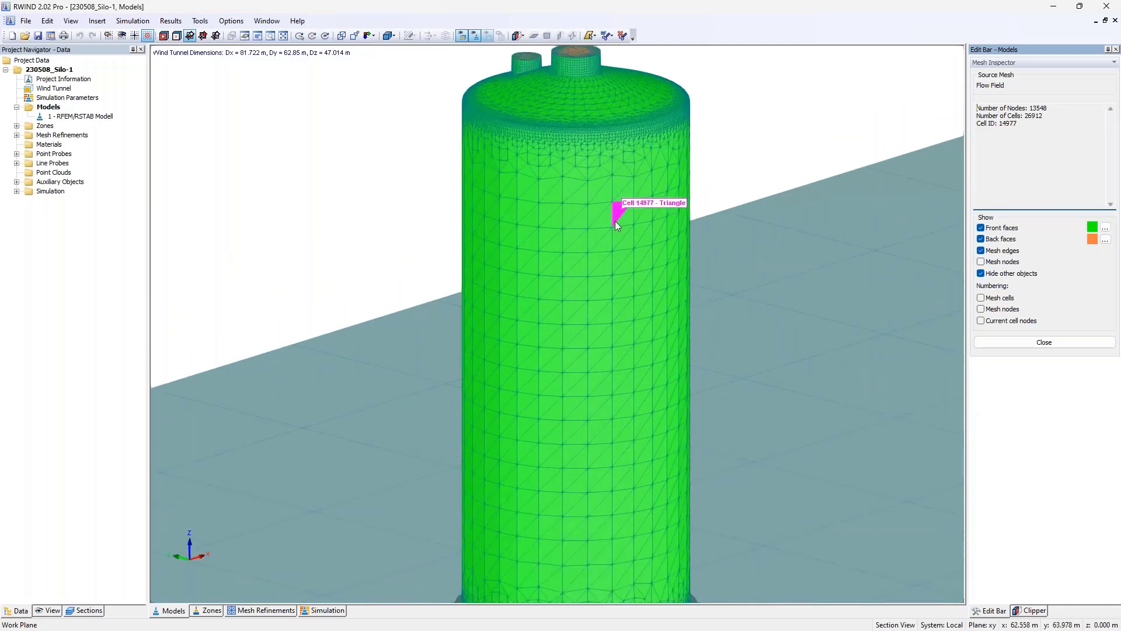
# Step: Clear the picked mesh cell and close the Mesh Inspector
pyautogui.scroll(-2, 616, 223)
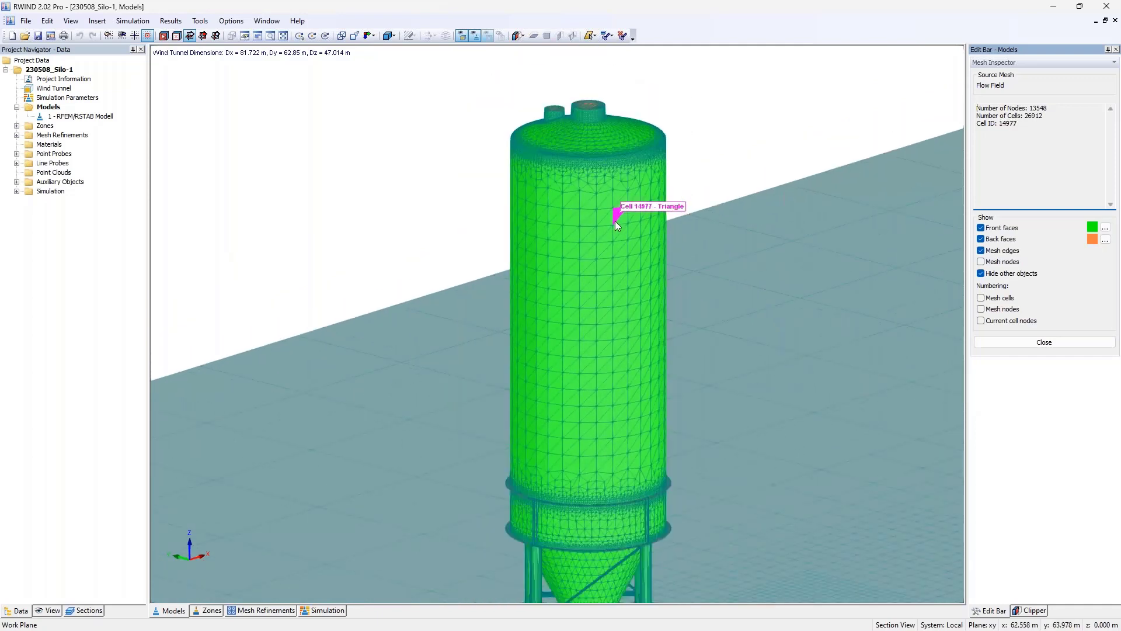
pyautogui.click(262, 387)
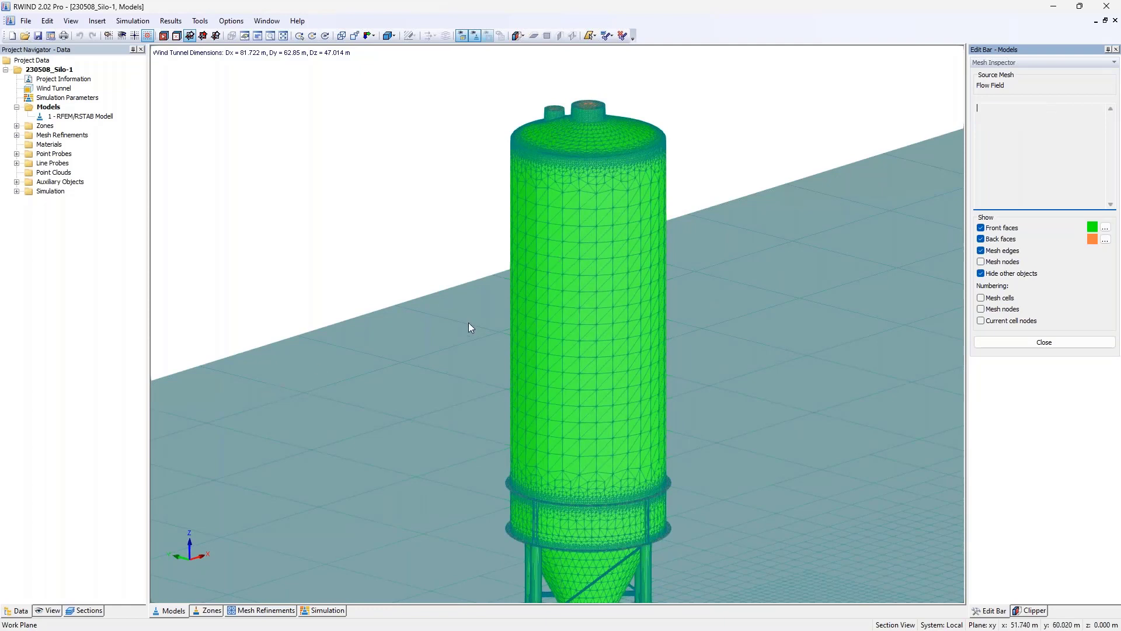
pyautogui.moveTo(647, 360)
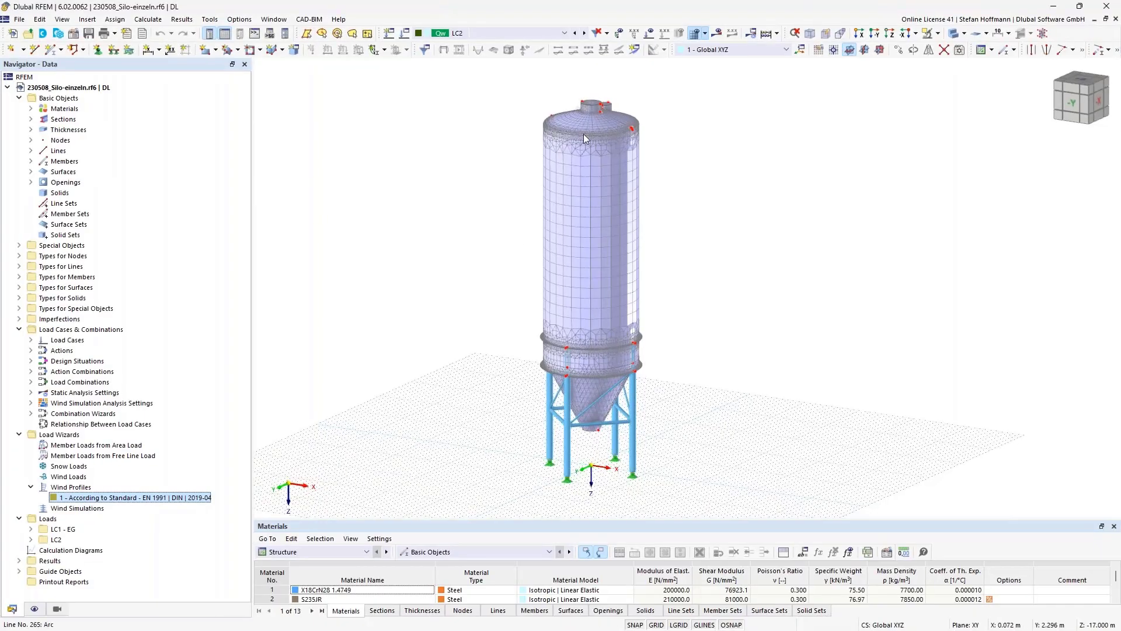
pyautogui.scroll(3, 583, 134)
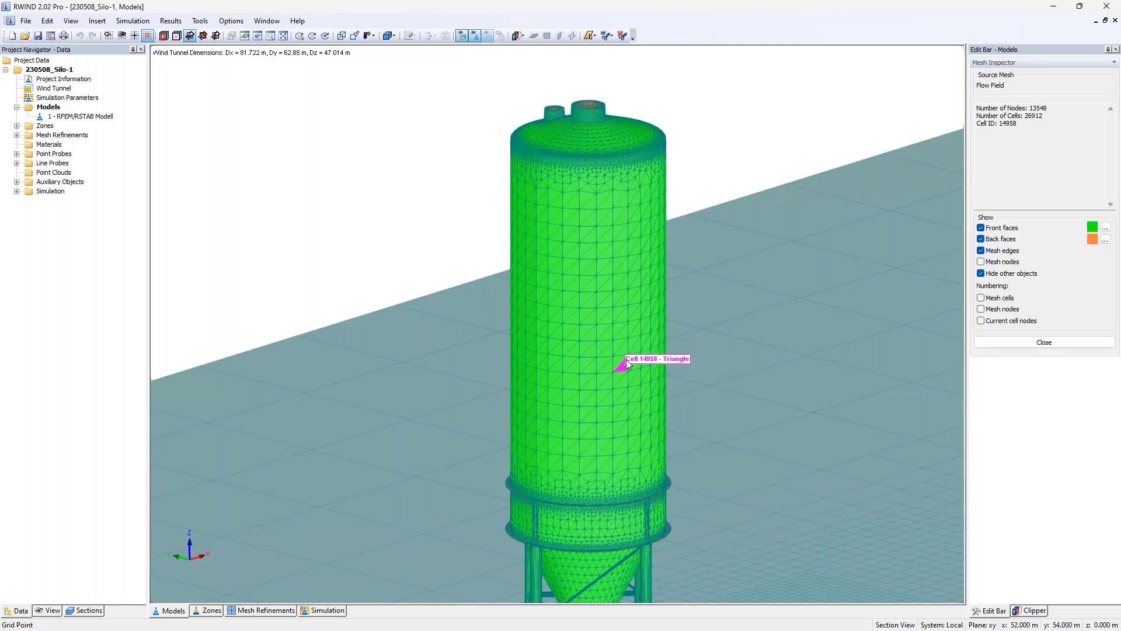
pyautogui.click(1044, 343)
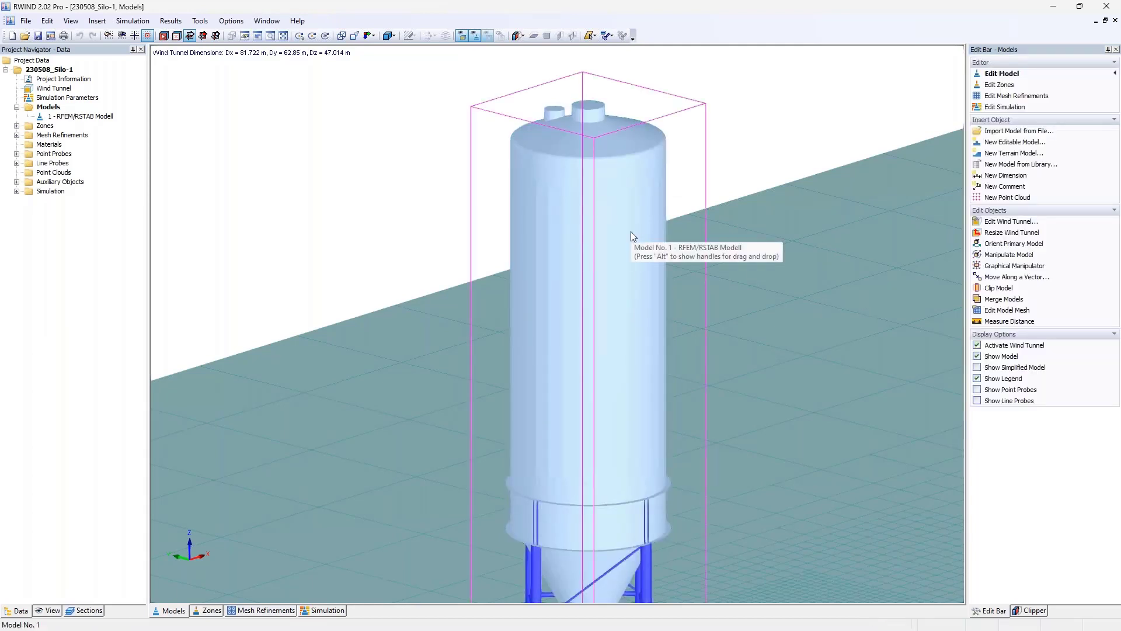
# Step: Recentre the whole silo in view and open the Wind Tunnel dimension dialog from the Project Navigator
pyautogui.scroll(-3, 630, 232)
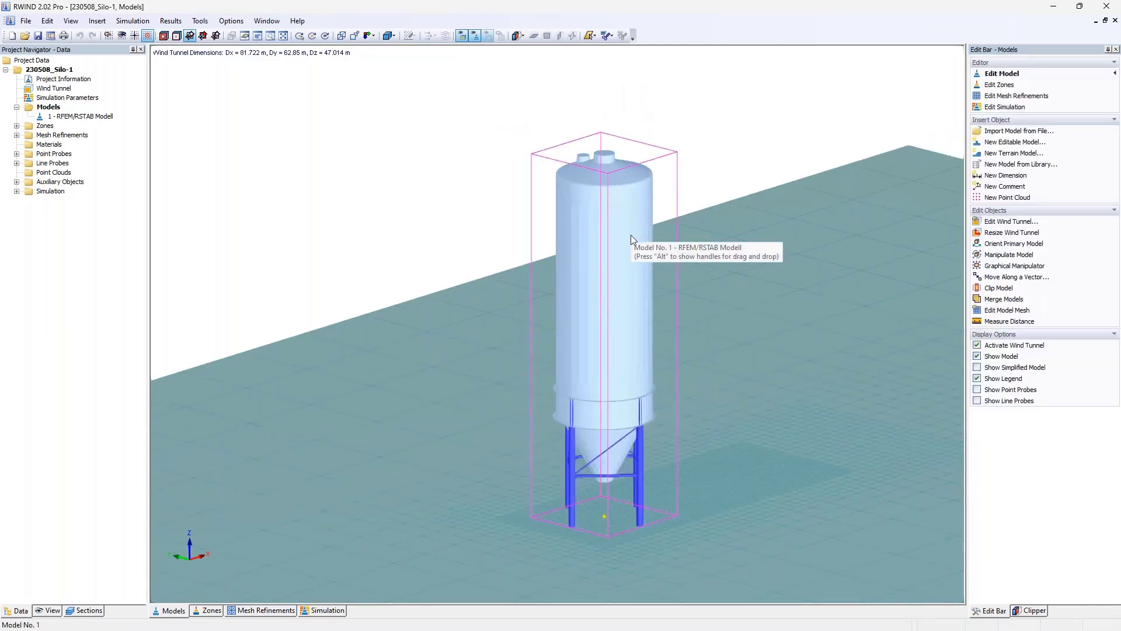
pyautogui.moveTo(623, 240); pyautogui.dragTo(585, 223, button='middle')
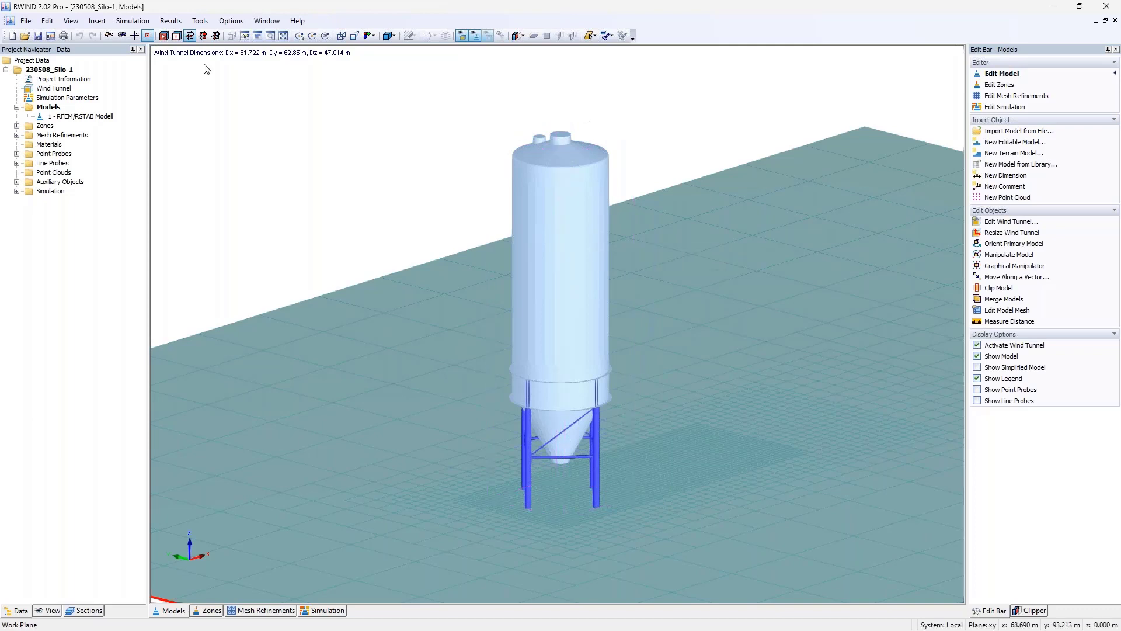
pyautogui.click(59, 91)
pyautogui.doubleClick(59, 90)
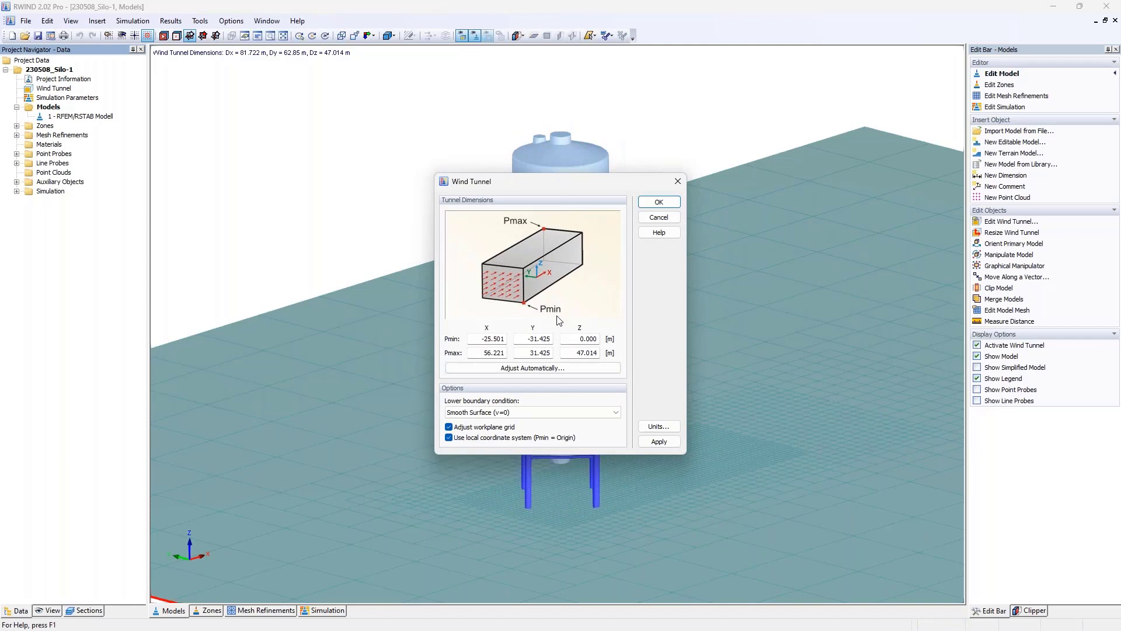
# Step: Check the Pmin X value -25.501 and the Adjust Automatically options, leaving them unchanged
pyautogui.doubleClick(502, 339)
pyautogui.click(532, 368)
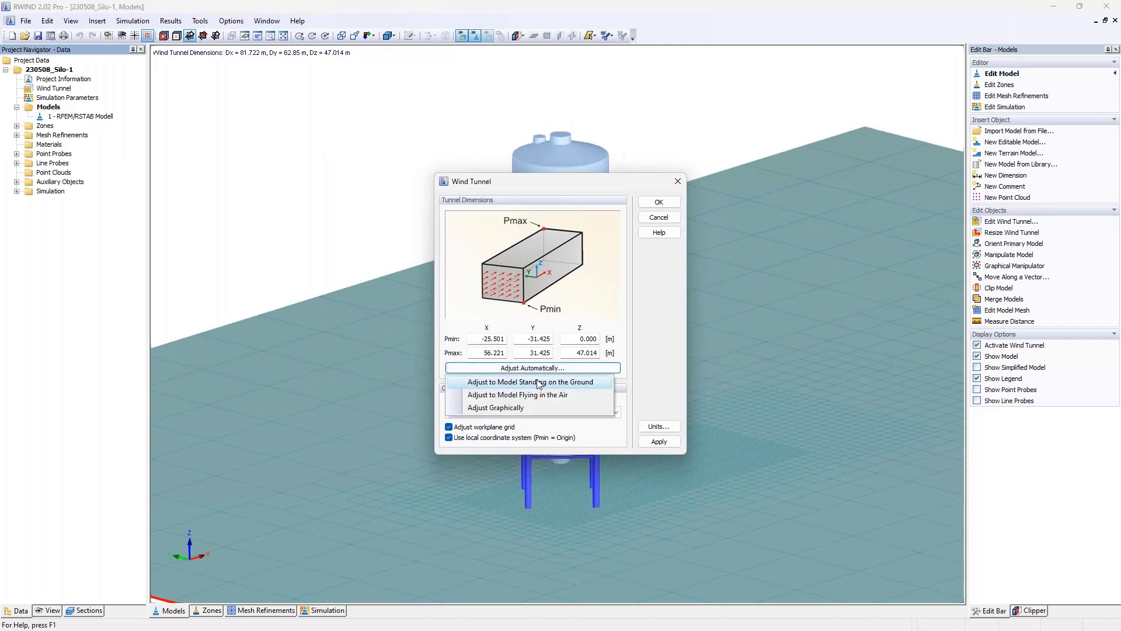
pyautogui.click(537, 382)
pyautogui.click(540, 368)
pyautogui.click(591, 302)
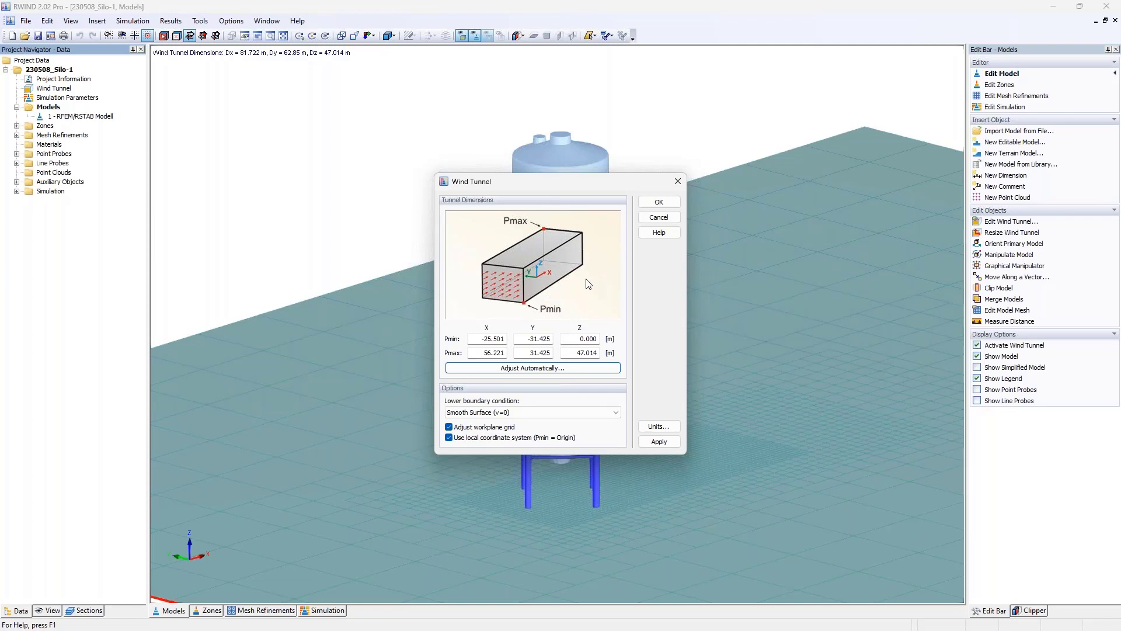
# Step: Move the Wind Tunnel dialog aside, close it, and reopen Simulation Parameters
pyautogui.moveTo(586, 182); pyautogui.dragTo(336, 168)
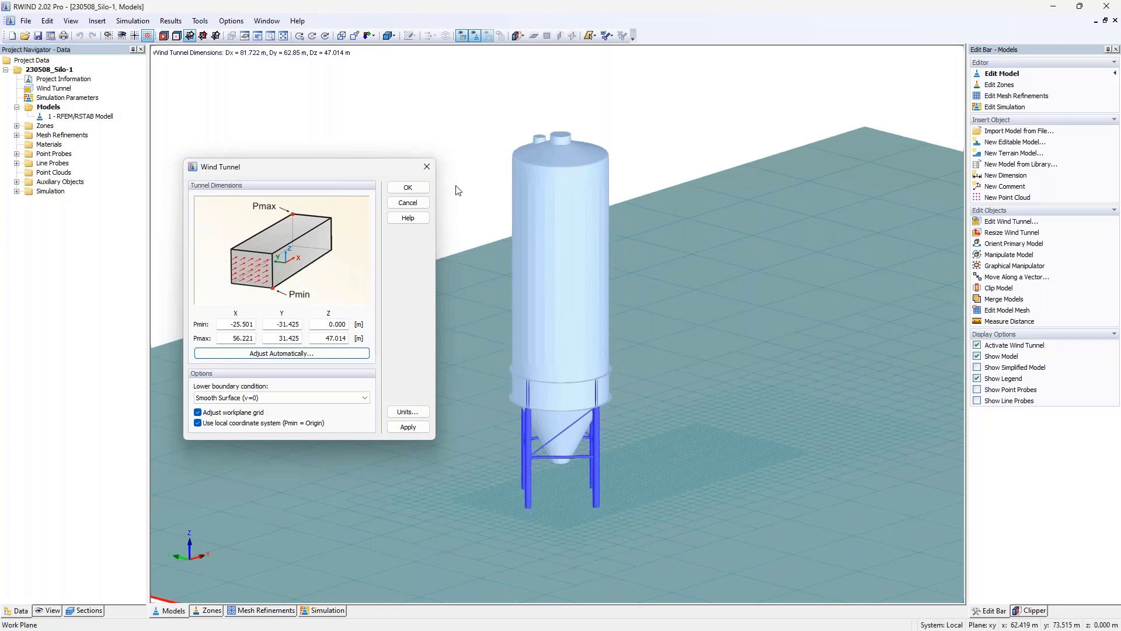
pyautogui.click(427, 168)
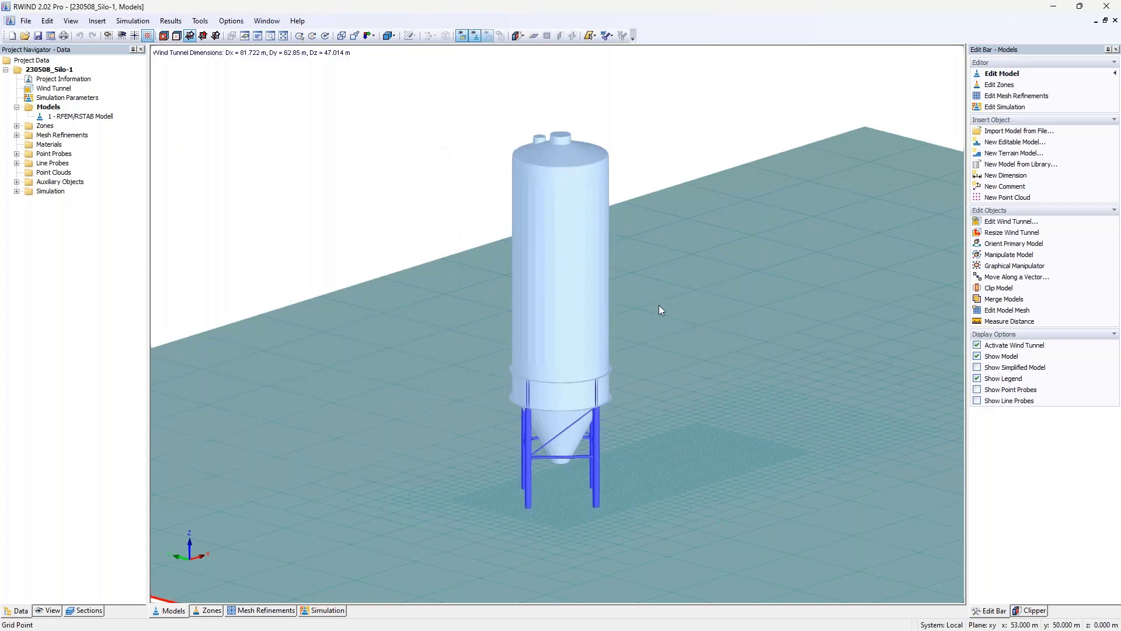
pyautogui.doubleClick(68, 98)
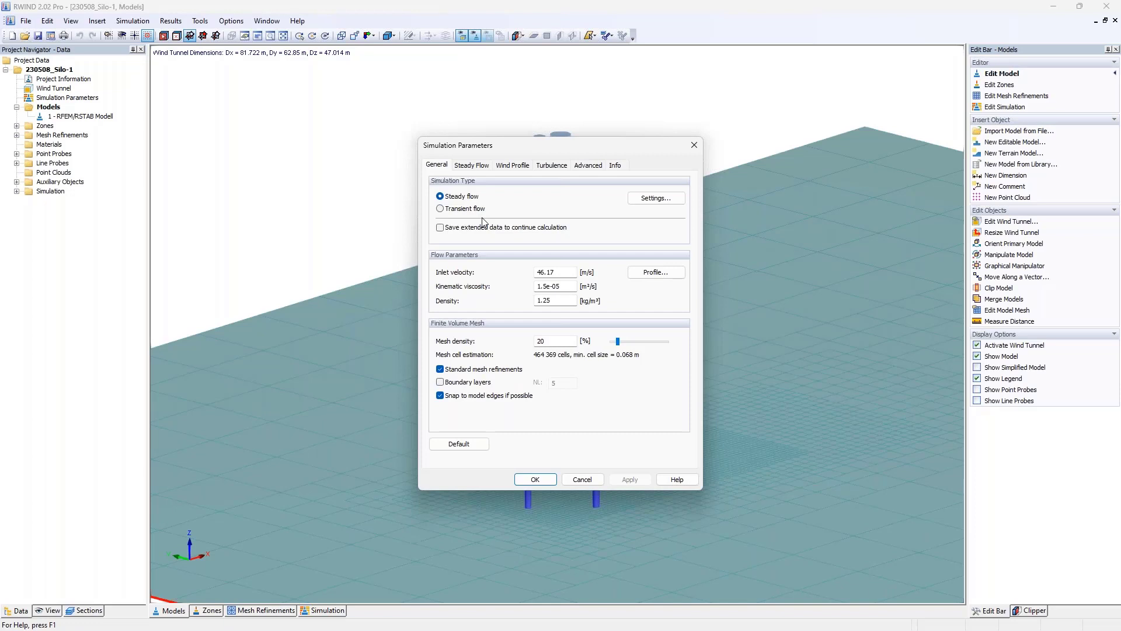
# Step: Check the 46.17 m/s inlet velocity and browse the wind profile's relative factors for rows 1–11
pyautogui.doubleClick(553, 272)
pyautogui.click(502, 166)
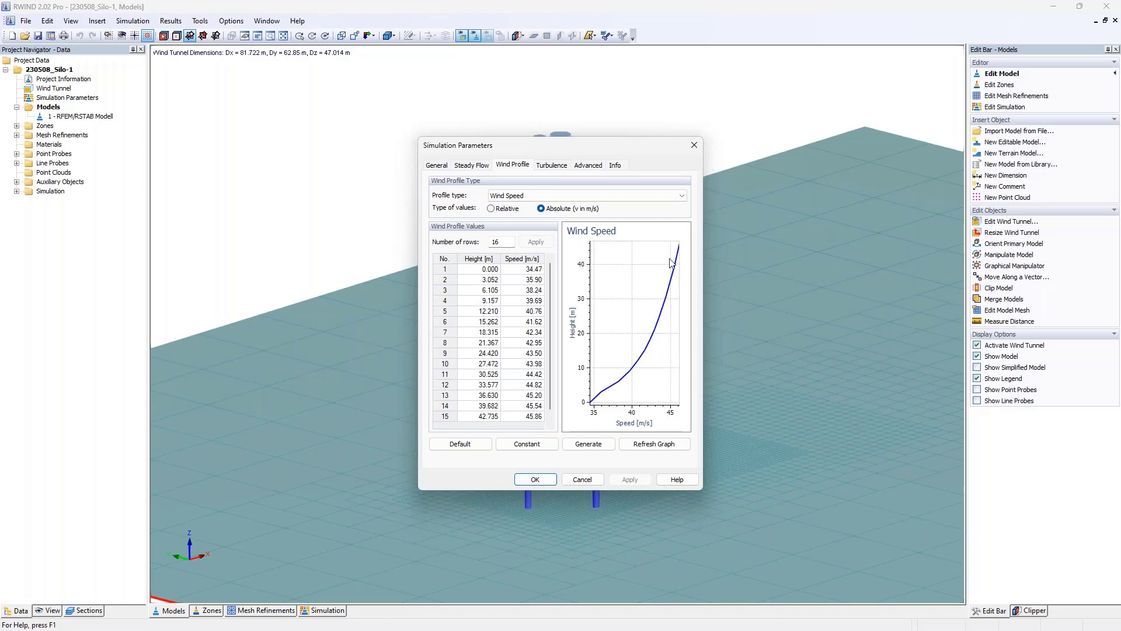
pyautogui.click(491, 209)
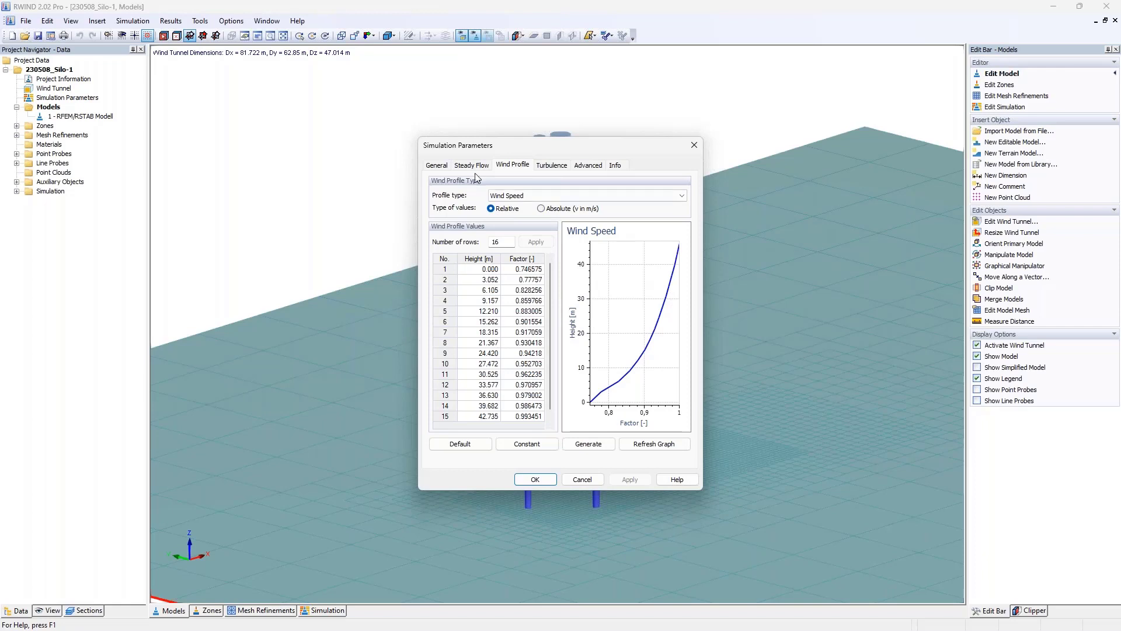
pyautogui.moveTo(527, 272); pyautogui.dragTo(532, 385)
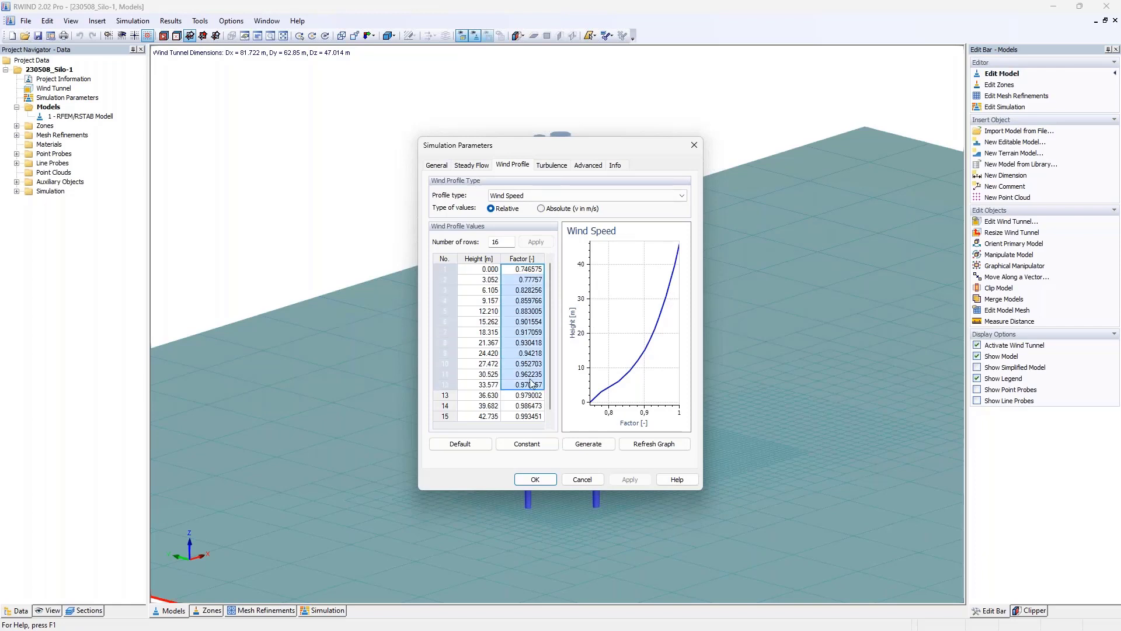
pyautogui.click(436, 165)
pyautogui.doubleClick(556, 271)
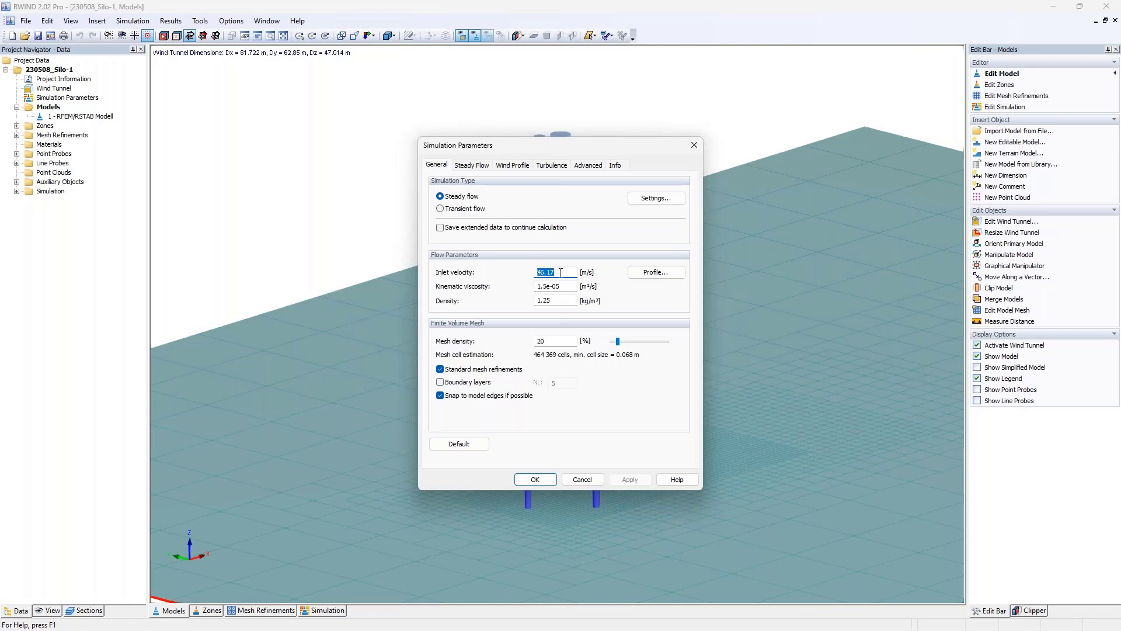
pyautogui.click(513, 166)
pyautogui.moveTo(537, 270); pyautogui.dragTo(531, 376)
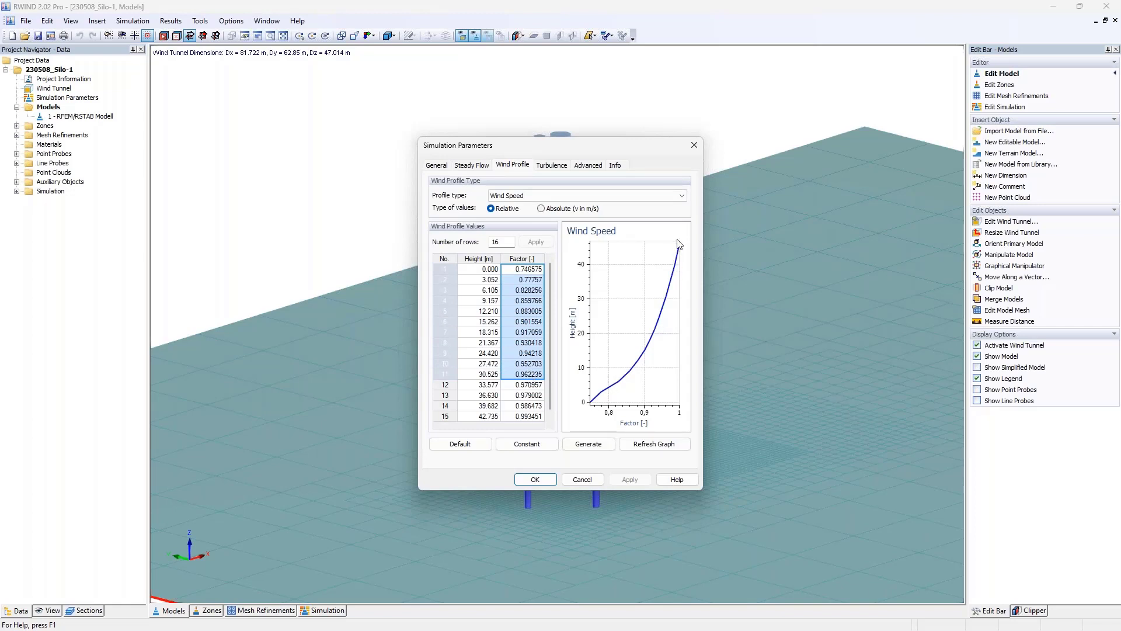
pyautogui.click(439, 166)
pyautogui.doubleClick(546, 272)
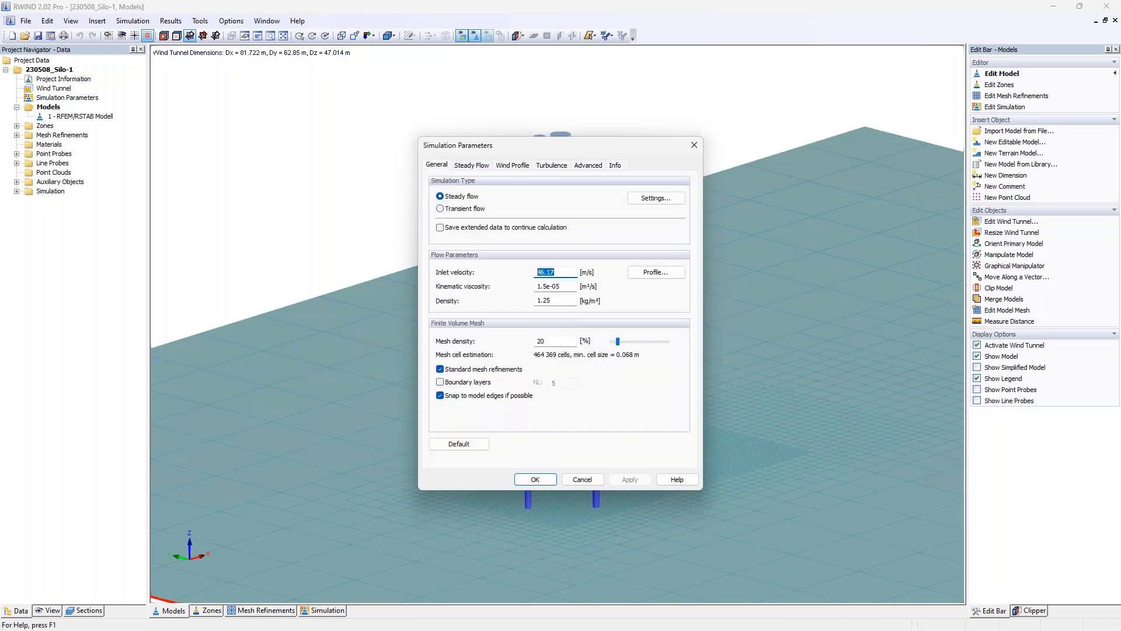
# Step: Switch the wind profile type to Turbulence Intensity, factors 1 down to 0.691807
pyautogui.click(519, 166)
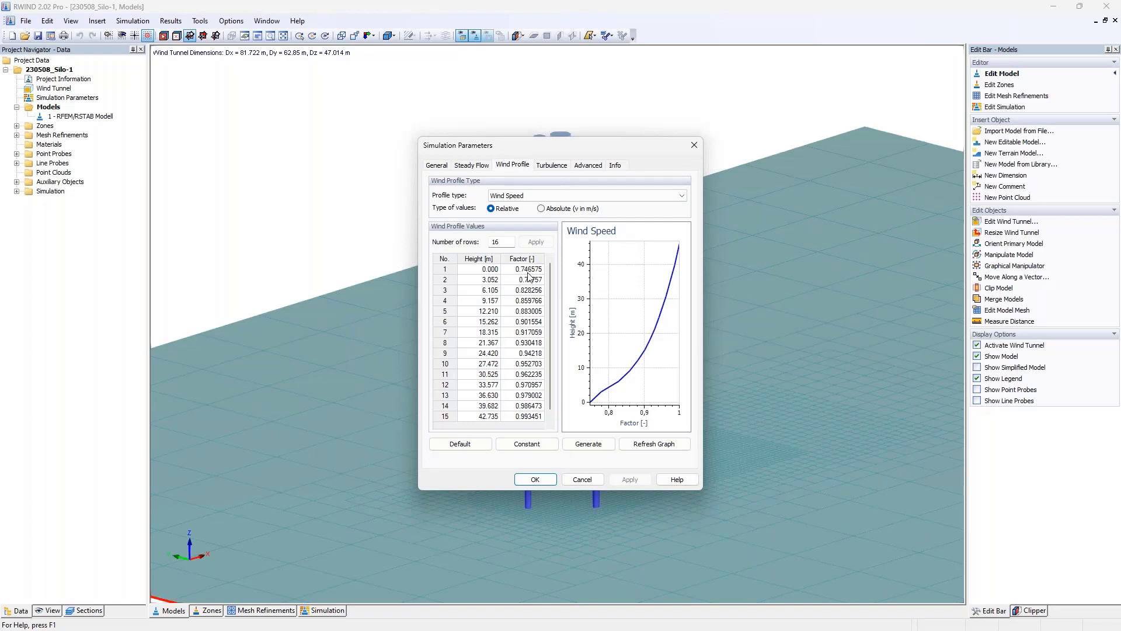
pyautogui.click(519, 196)
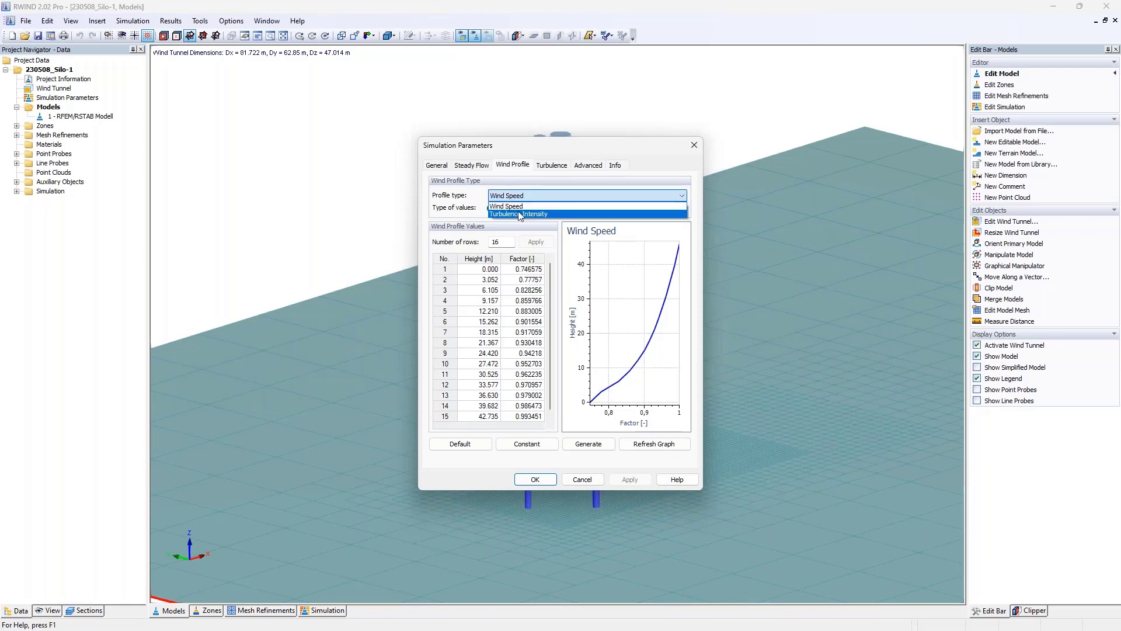
pyautogui.click(520, 214)
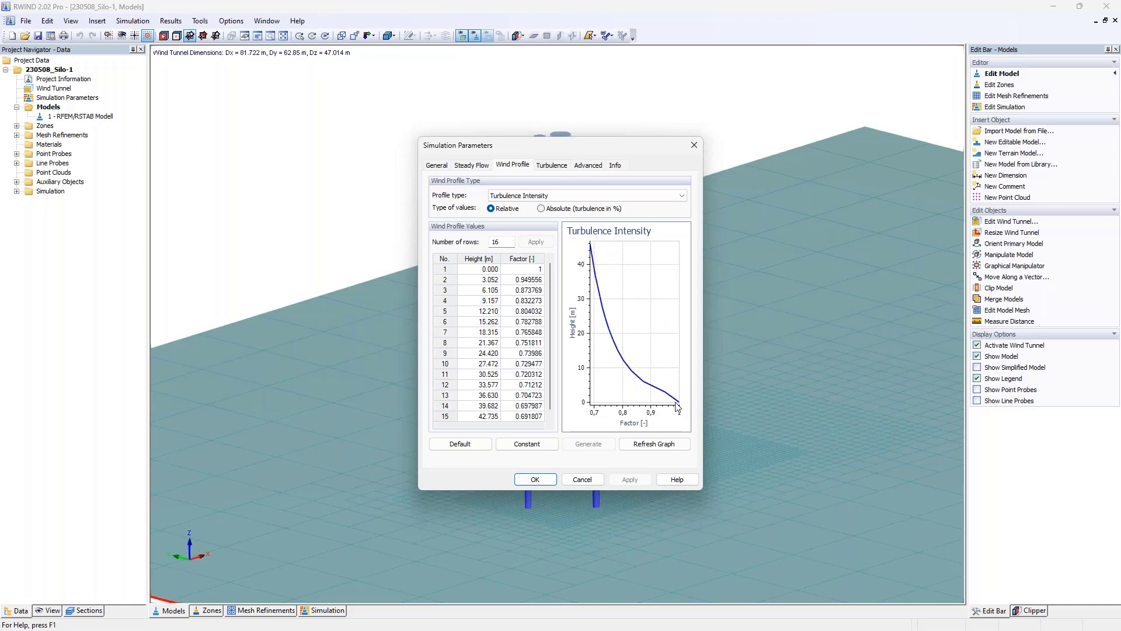
pyautogui.click(554, 166)
# Step: Check the turbulence intensity value and show the turbulence profile as absolute percentages
pyautogui.doubleClick(581, 242)
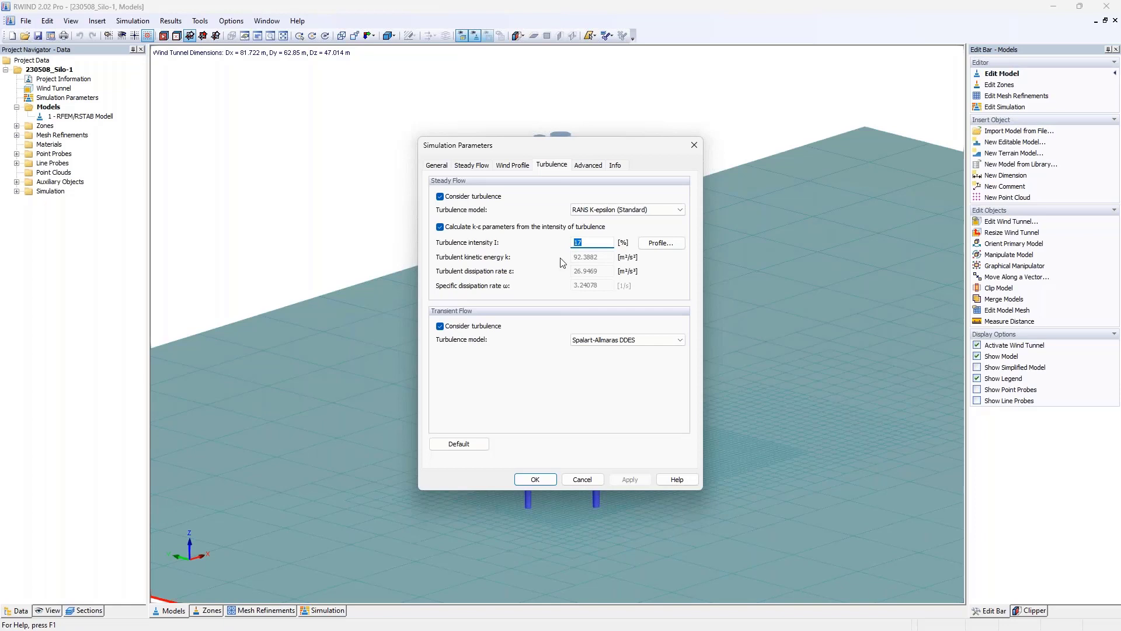
pyautogui.click(513, 166)
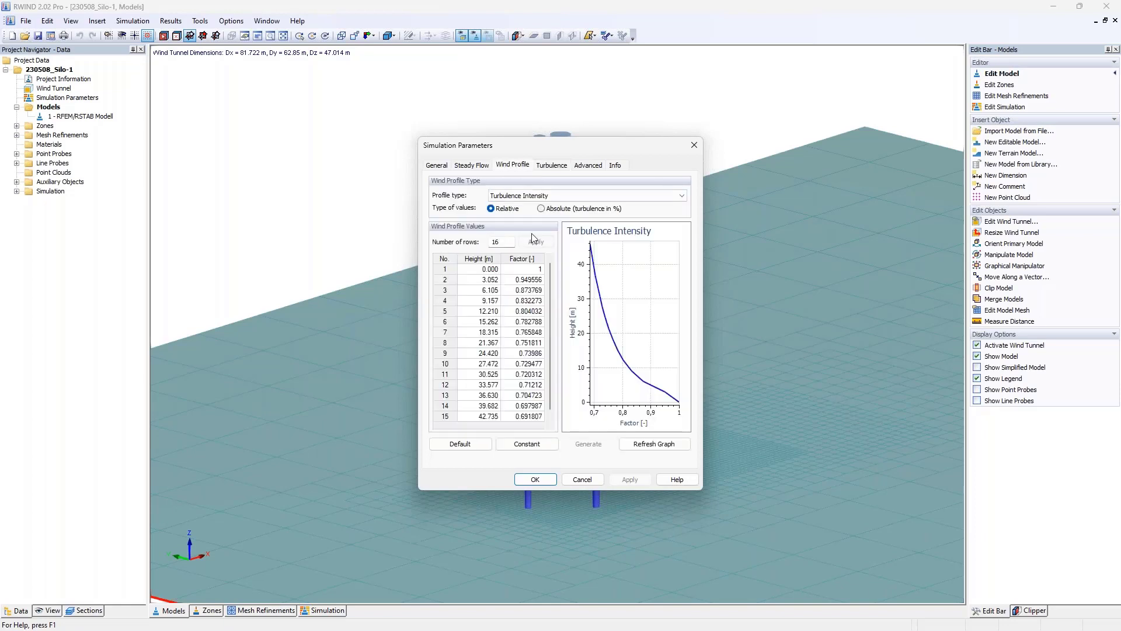
pyautogui.moveTo(536, 269); pyautogui.dragTo(531, 400)
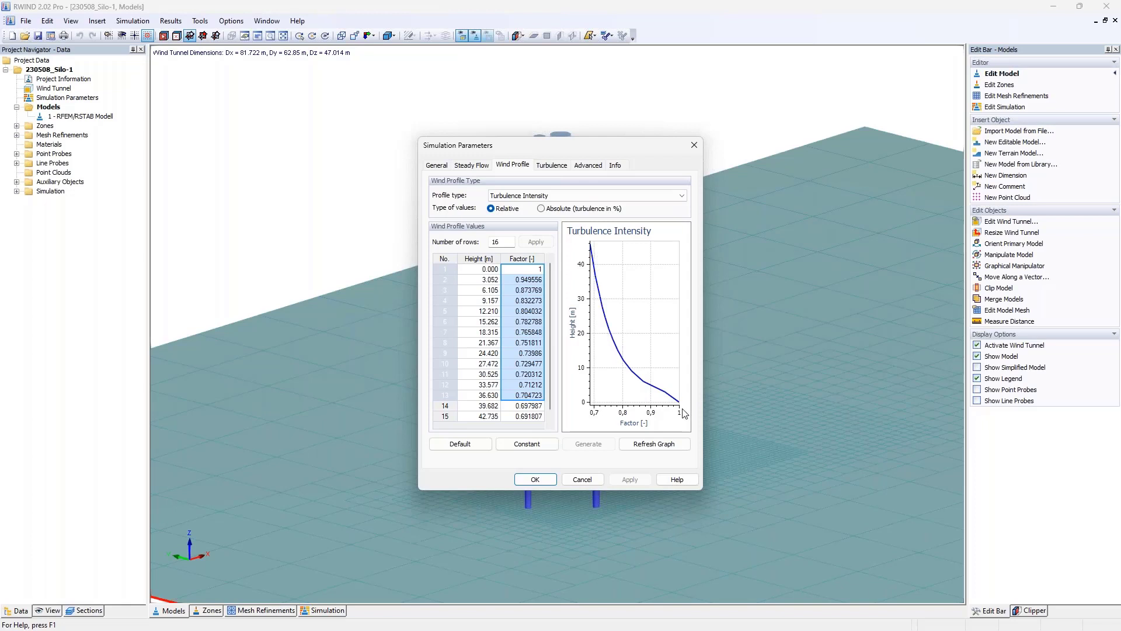
pyautogui.click(541, 208)
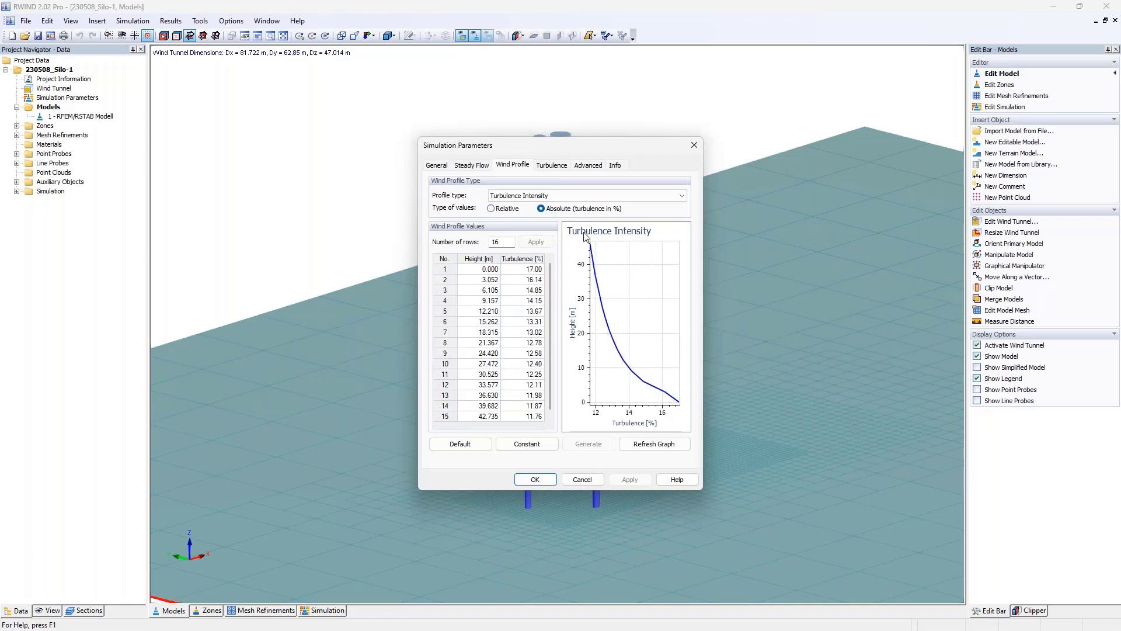
pyautogui.click(550, 165)
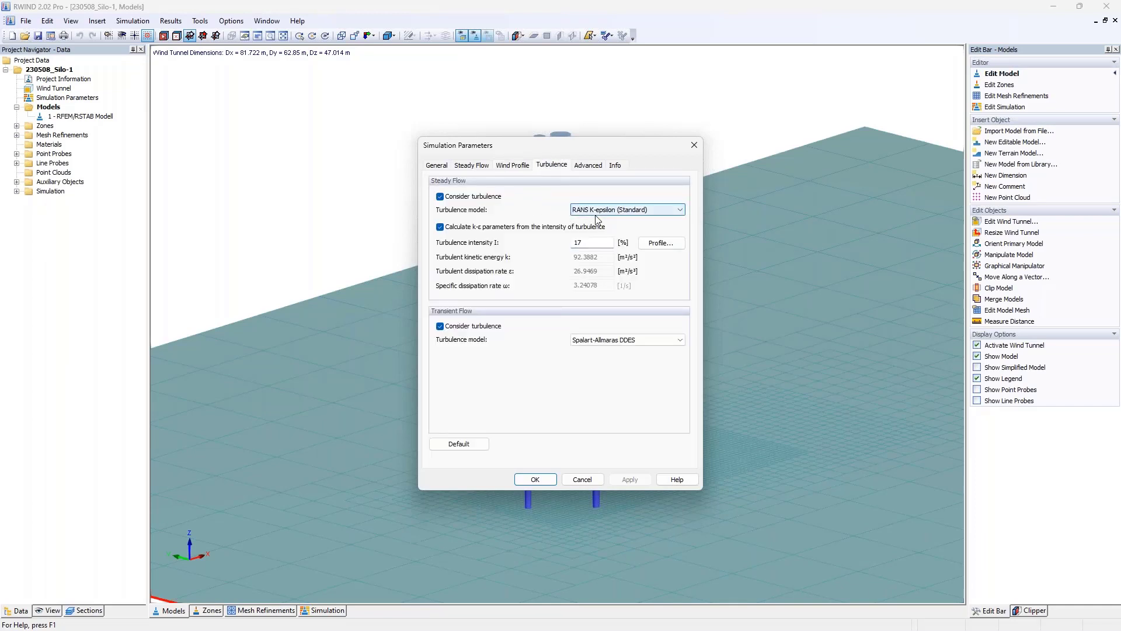
# Step: Browse the Advanced and Info tabs, highlighting drag force results and CPU time, then close the dialog
pyautogui.click(588, 166)
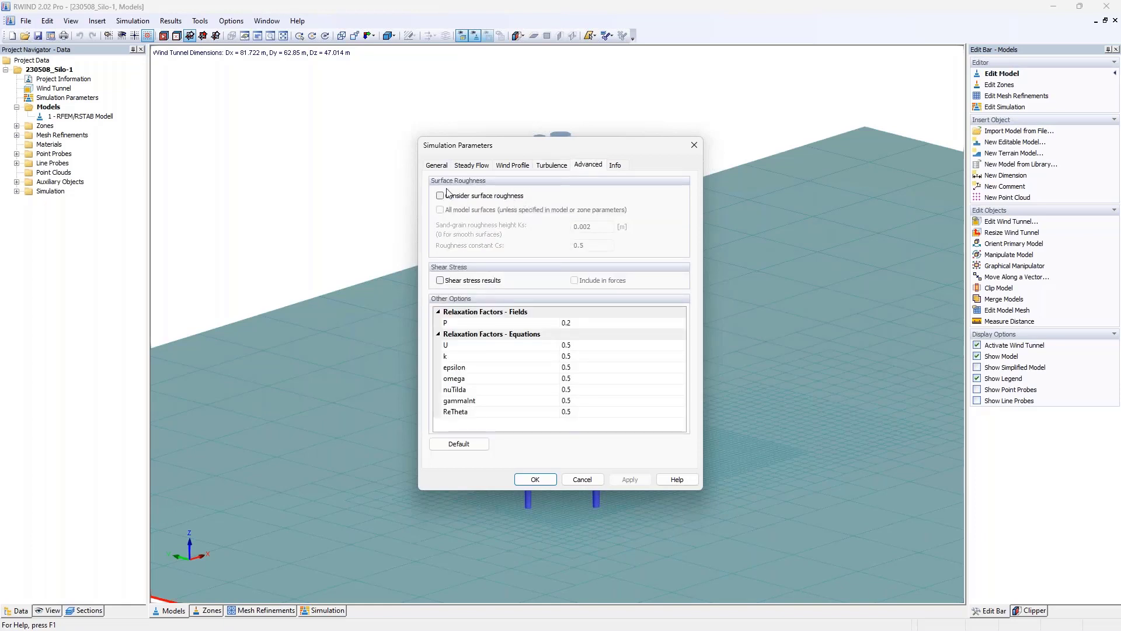
pyautogui.click(615, 165)
pyautogui.moveTo(488, 339); pyautogui.dragTo(404, 264)
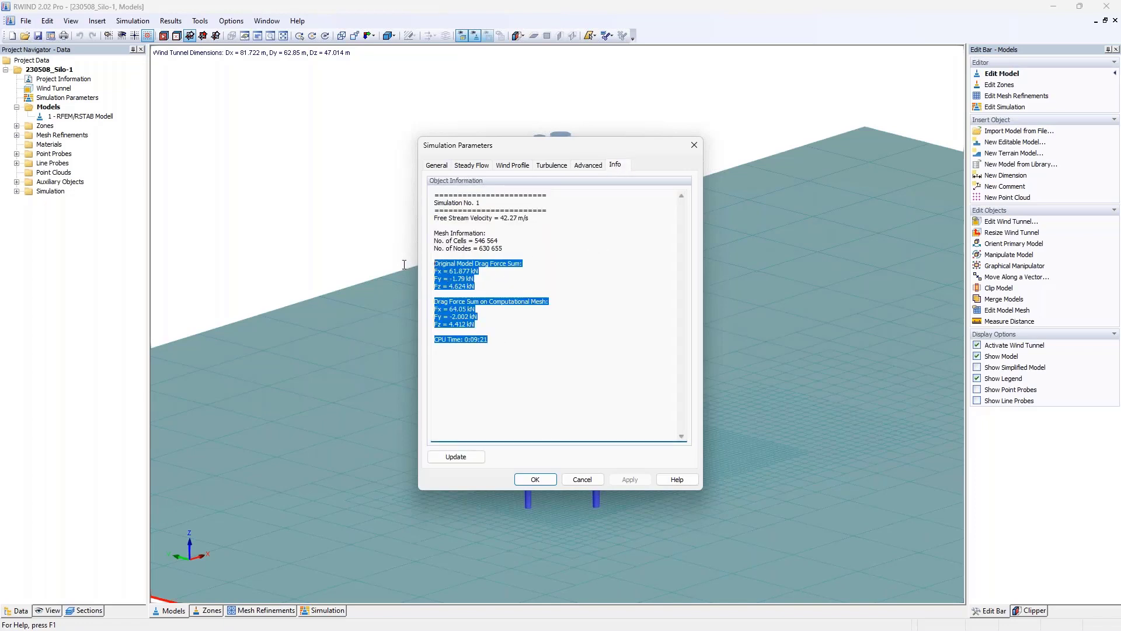
pyautogui.click(510, 311)
pyautogui.moveTo(486, 341); pyautogui.dragTo(461, 340)
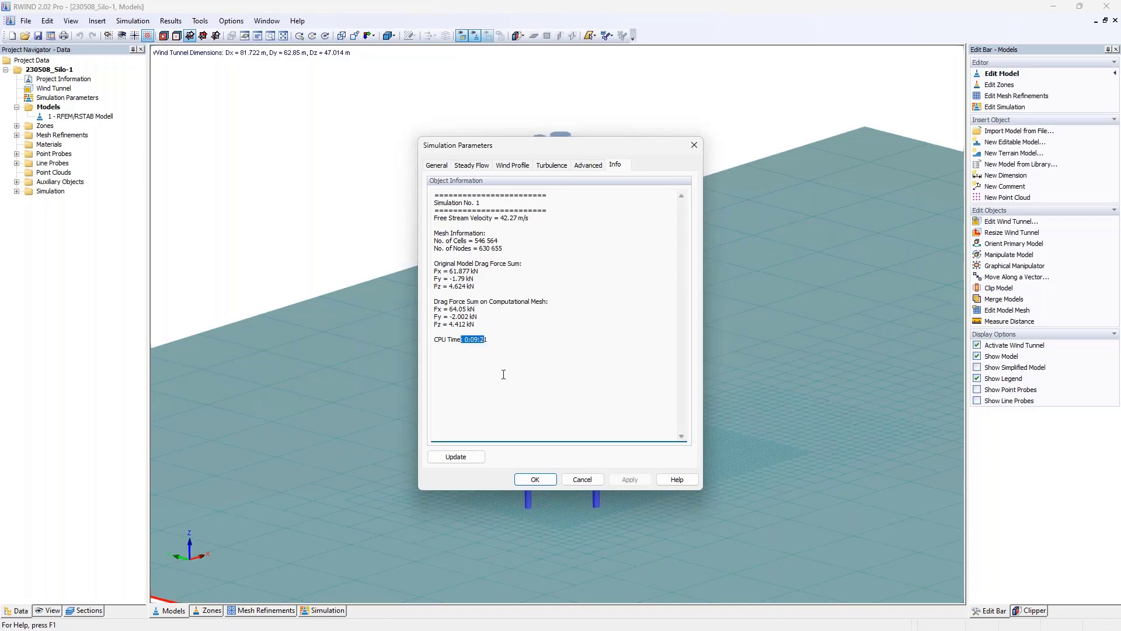
pyautogui.click(691, 144)
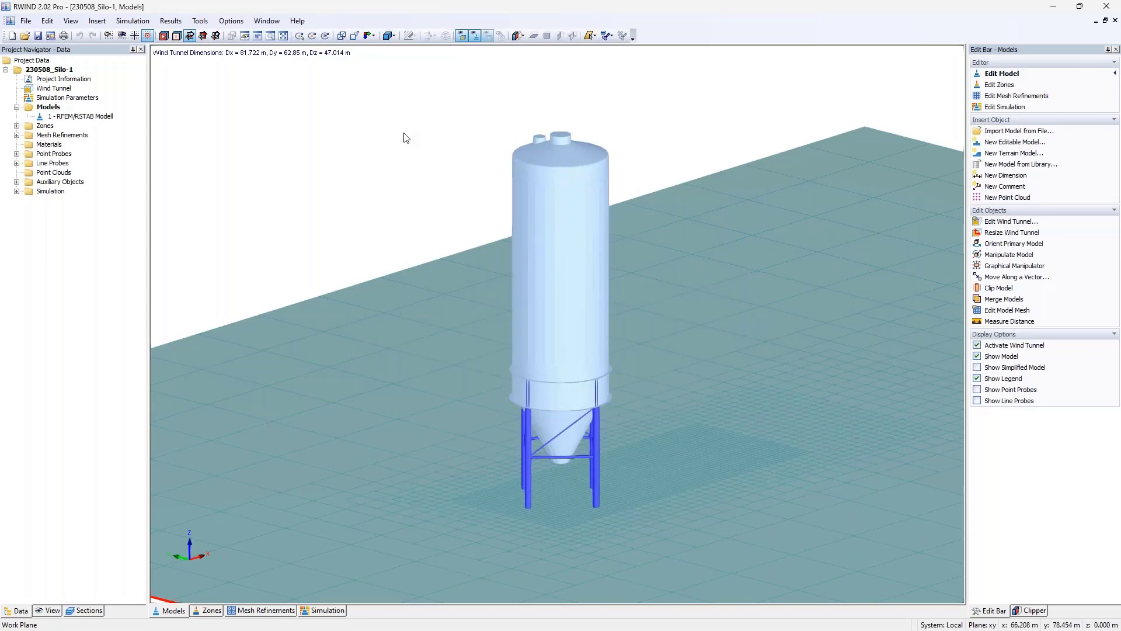
# Step: Open Program Options and check the Number of used cores field under Calculation, set to 4
pyautogui.click(231, 21)
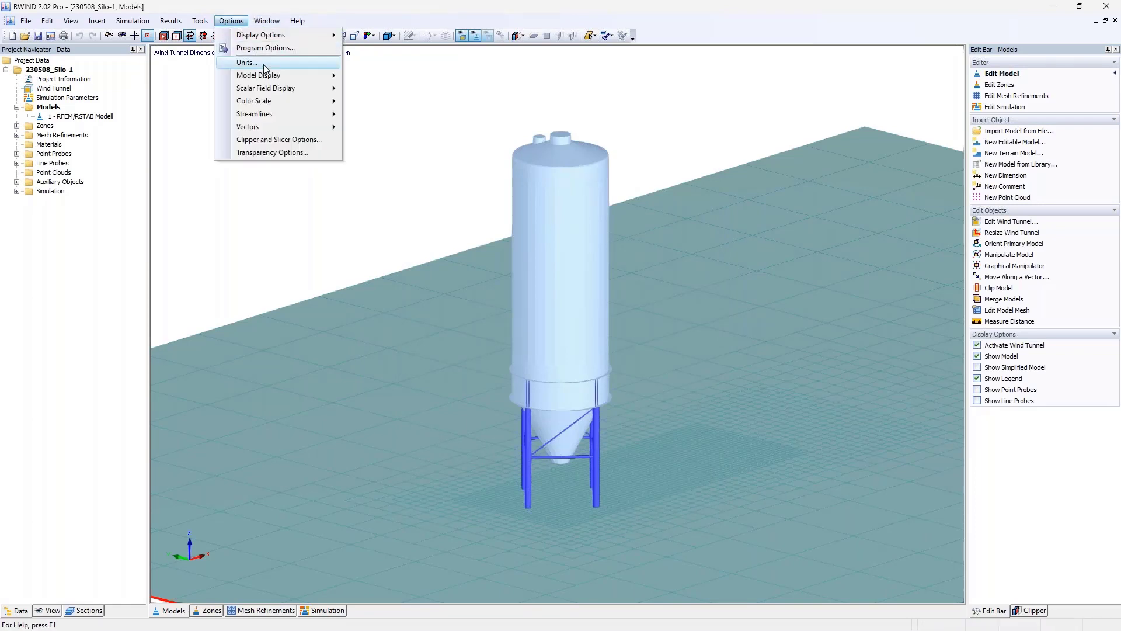
pyautogui.click(273, 49)
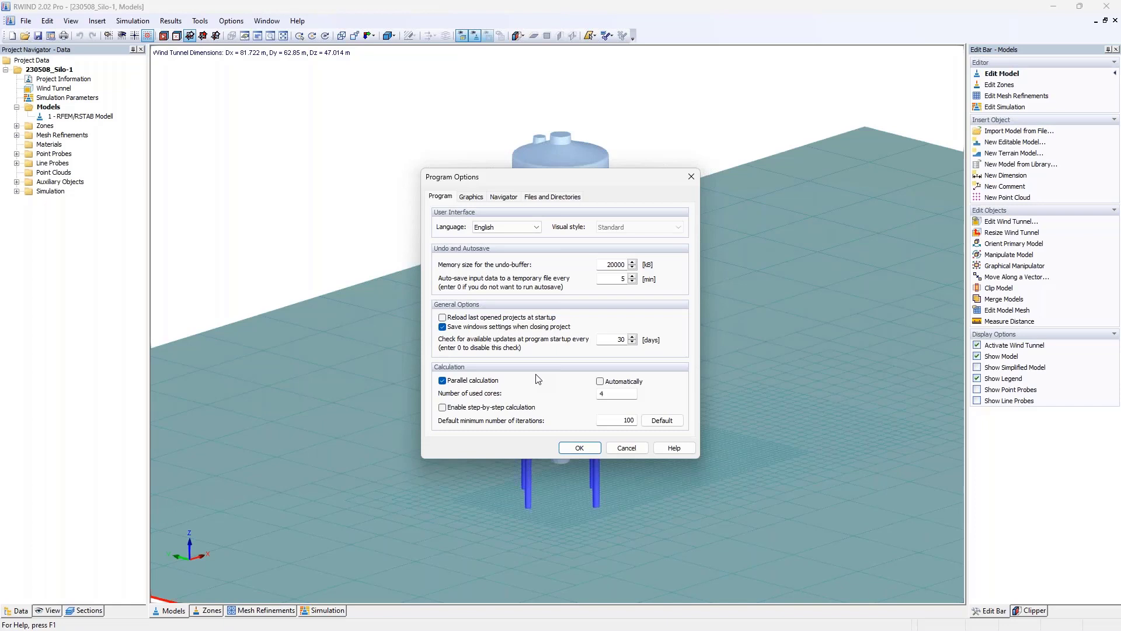
pyautogui.doubleClick(602, 393)
pyautogui.click(600, 394)
pyautogui.doubleClick(612, 397)
pyautogui.click(615, 395)
# Step: Delete all Line Probes and Point Probes, then show the silo's zones, 1 - Default Zone to 8
pyautogui.click(691, 178)
pyautogui.rightClick(56, 163)
pyautogui.click(104, 185)
pyautogui.click(573, 348)
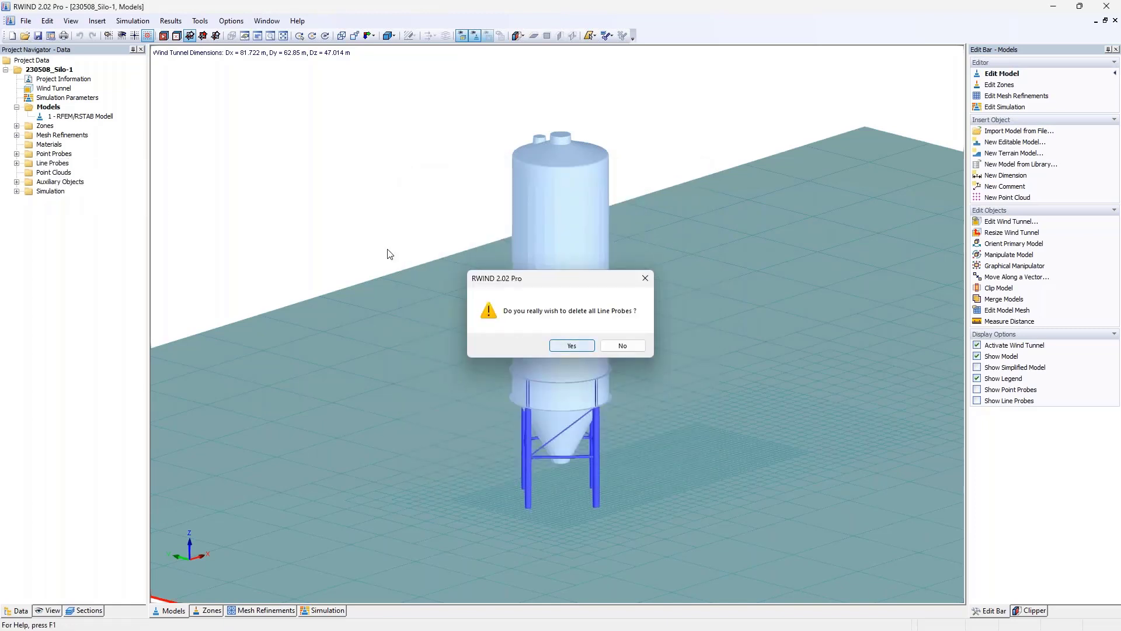
pyautogui.rightClick(52, 153)
pyautogui.click(99, 185)
pyautogui.click(570, 346)
pyautogui.click(16, 126)
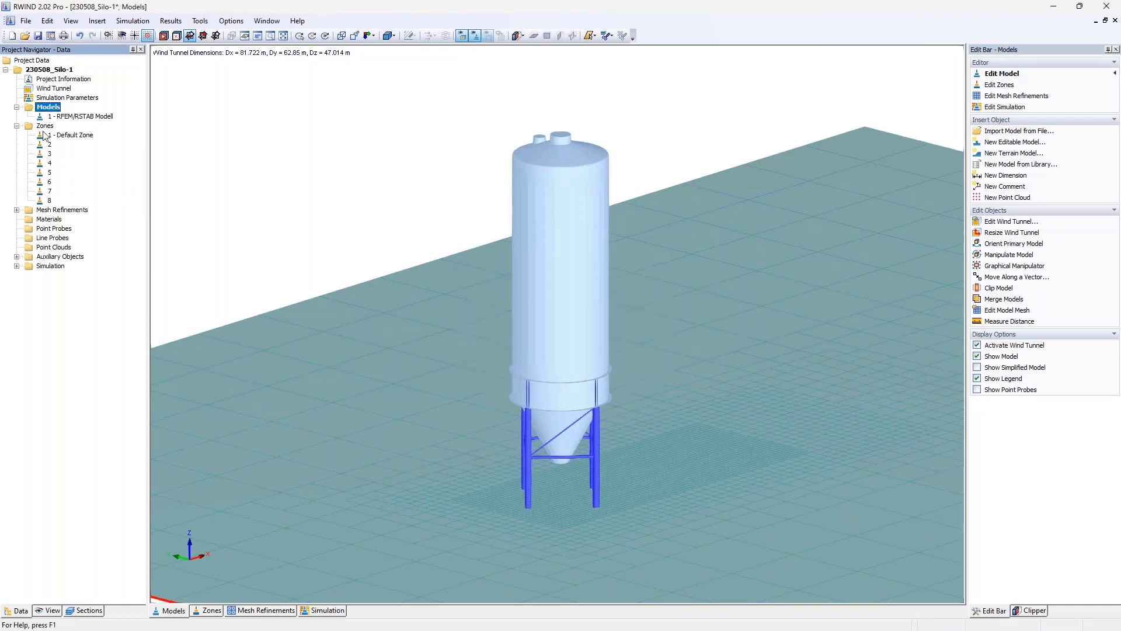
pyautogui.click(45, 126)
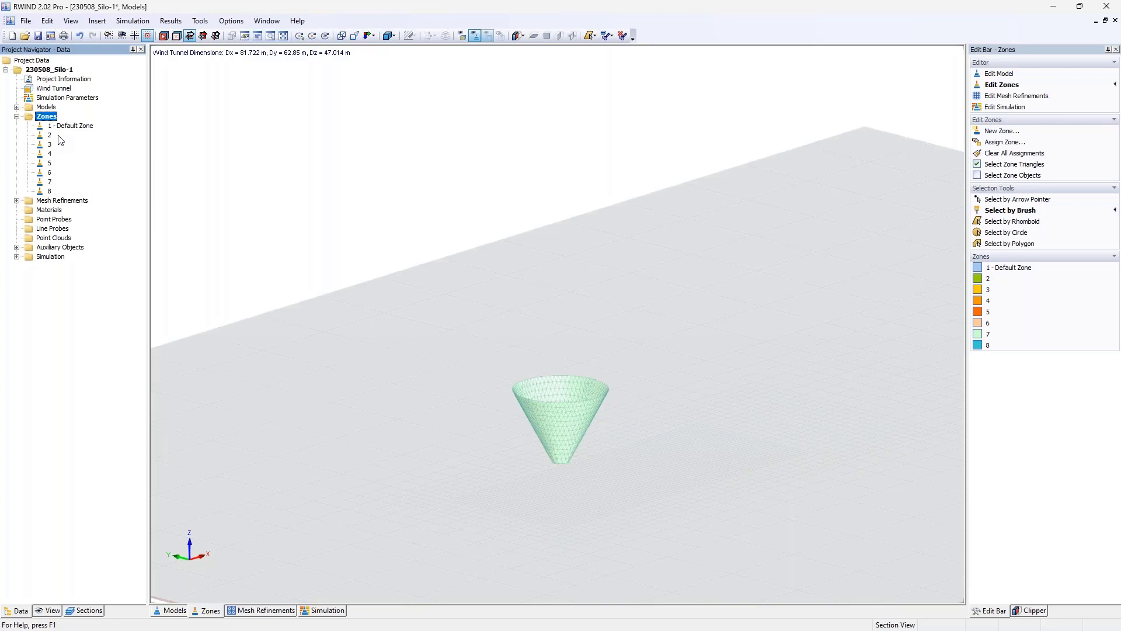
# Step: Review zone 2's pressure and coefficient results in its details, then close them
pyautogui.doubleClick(50, 135)
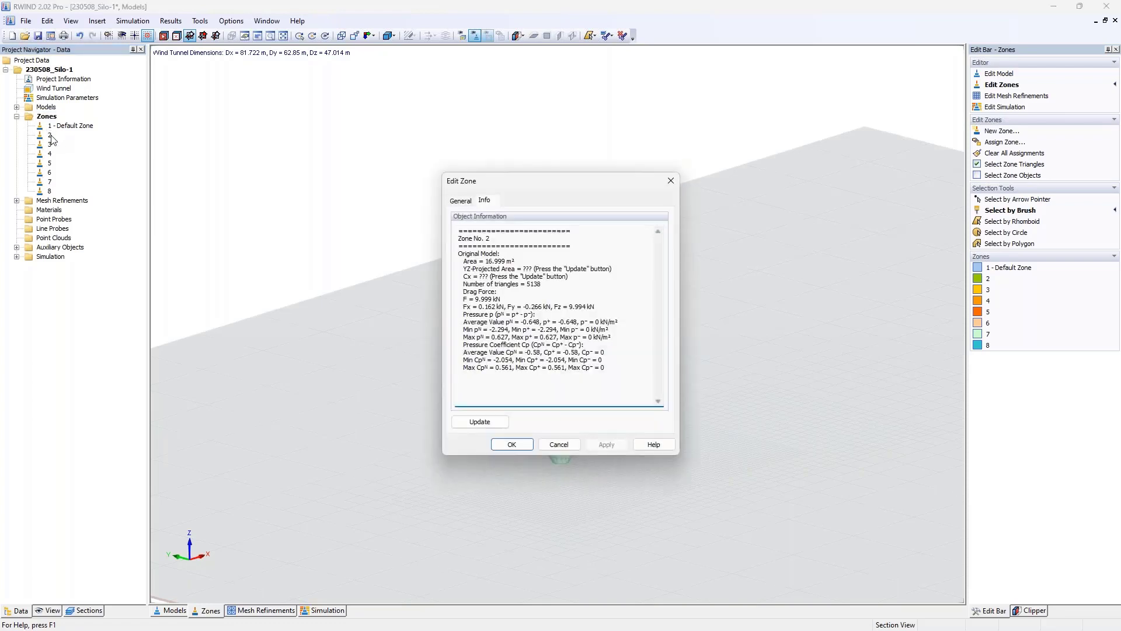
pyautogui.moveTo(617, 369); pyautogui.dragTo(459, 315)
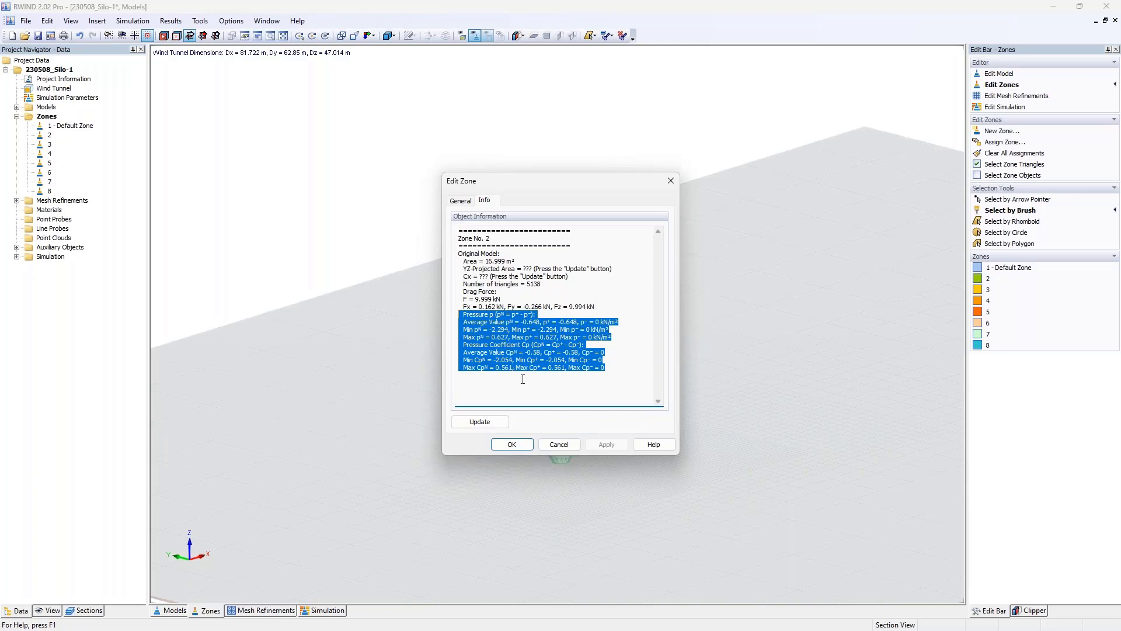
pyautogui.click(617, 364)
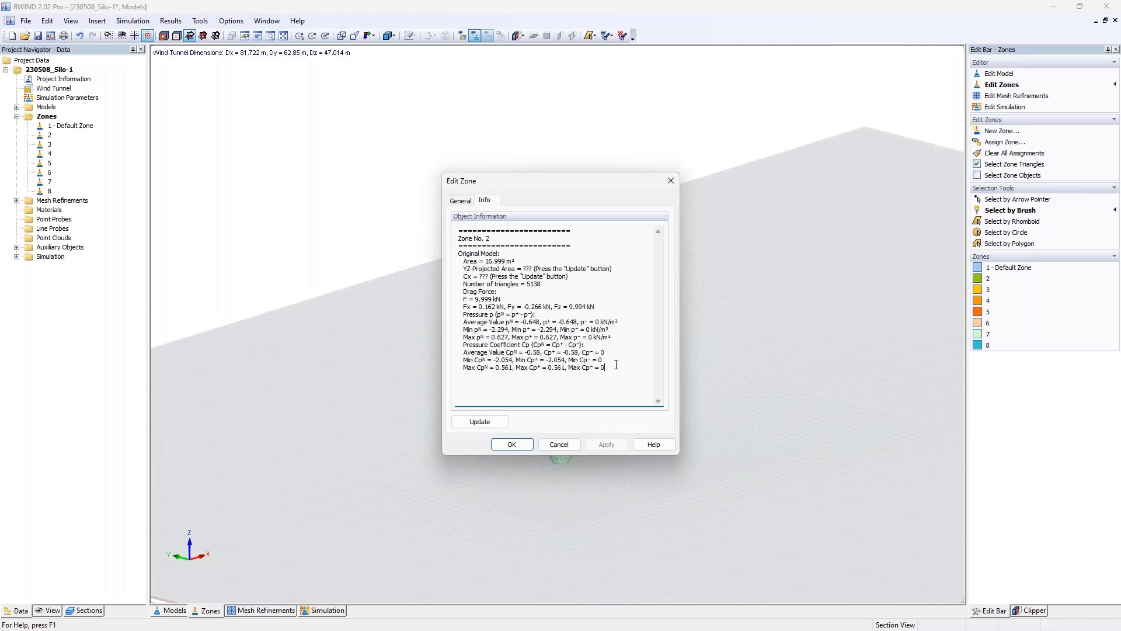
pyautogui.click(671, 181)
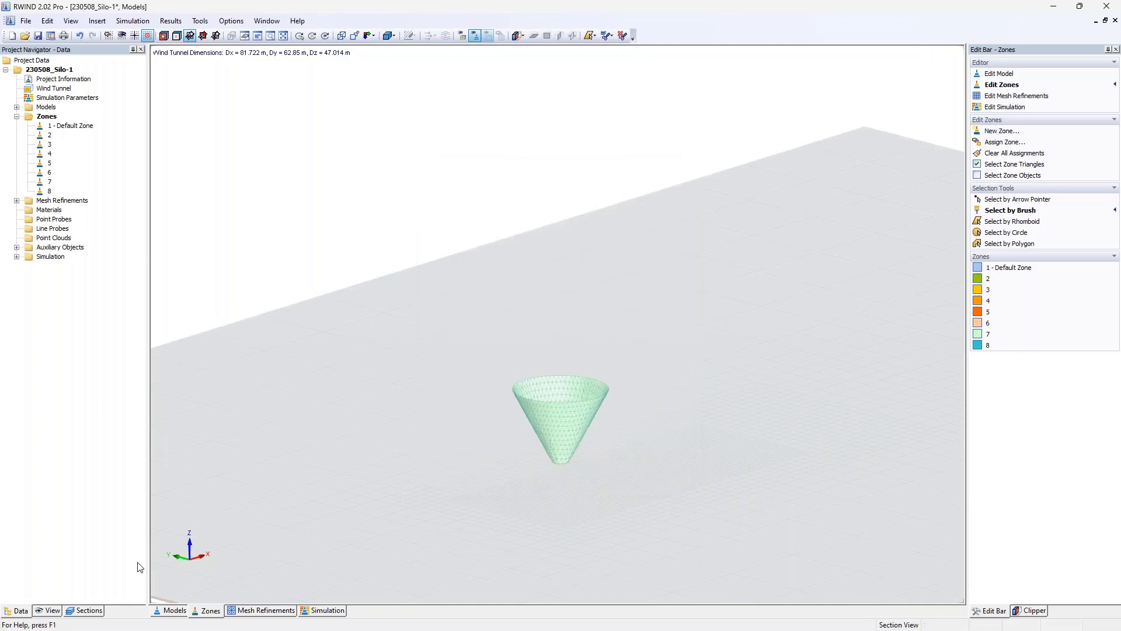
# Step: Display the whole silo mesh, then open zone 2's General settings and select its load factor
pyautogui.click(87, 611)
pyautogui.click(29, 139)
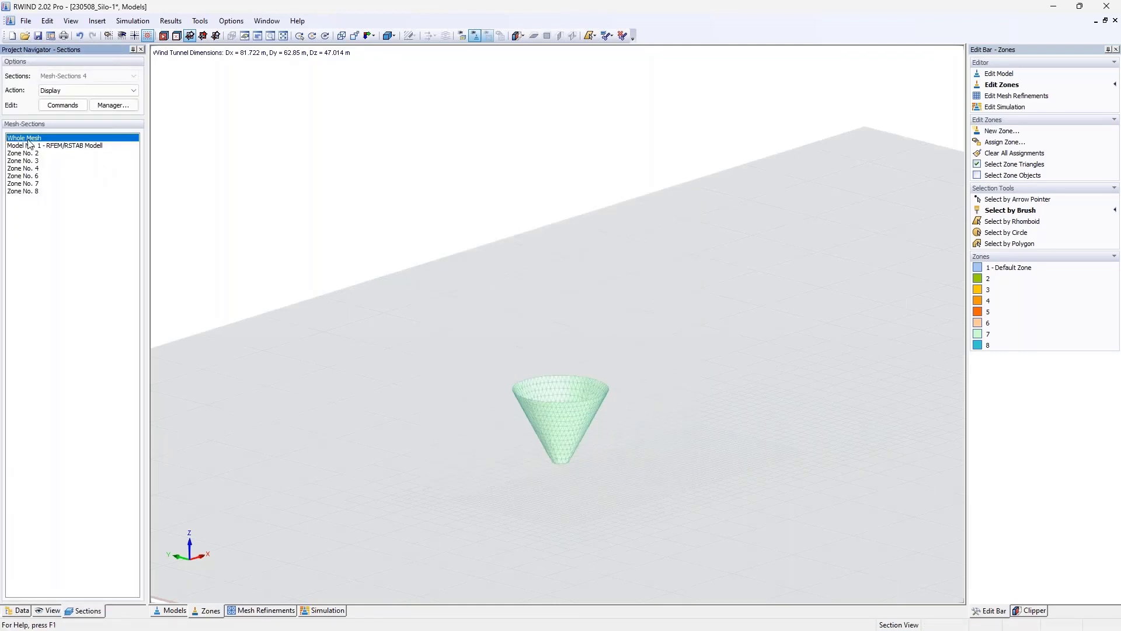
pyautogui.click(20, 611)
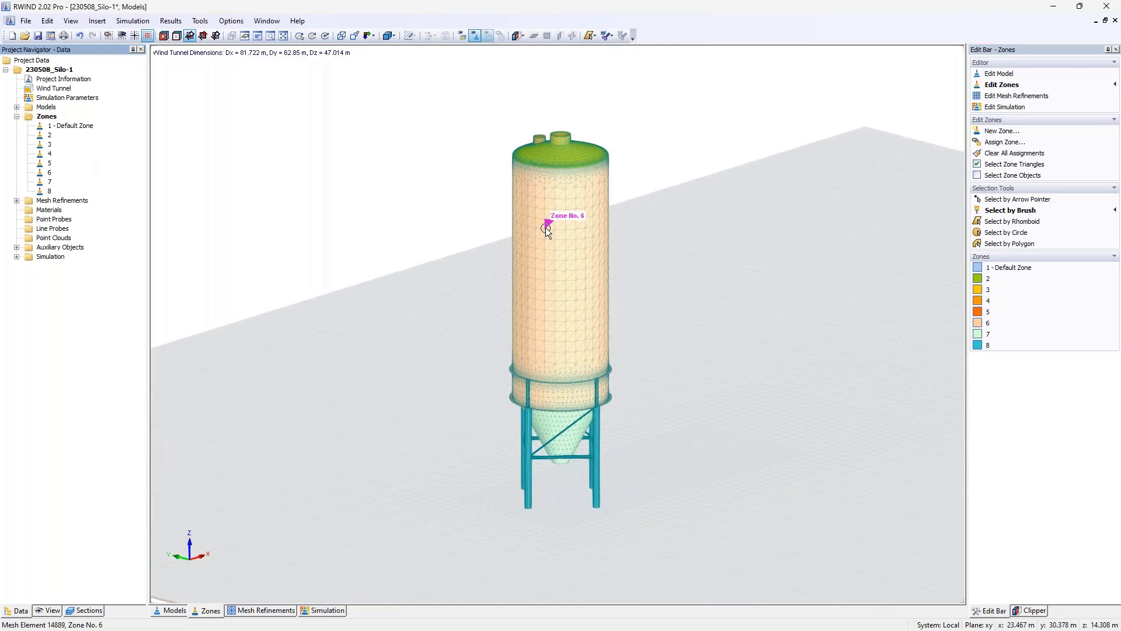
pyautogui.click(49, 136)
pyautogui.doubleClick(48, 136)
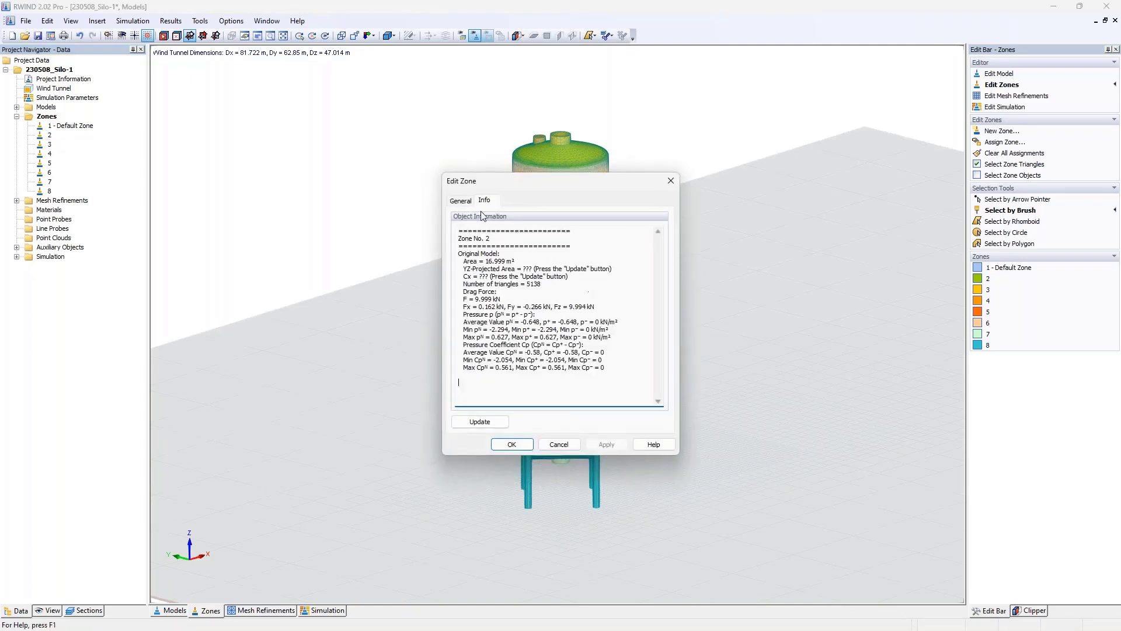
pyautogui.click(466, 202)
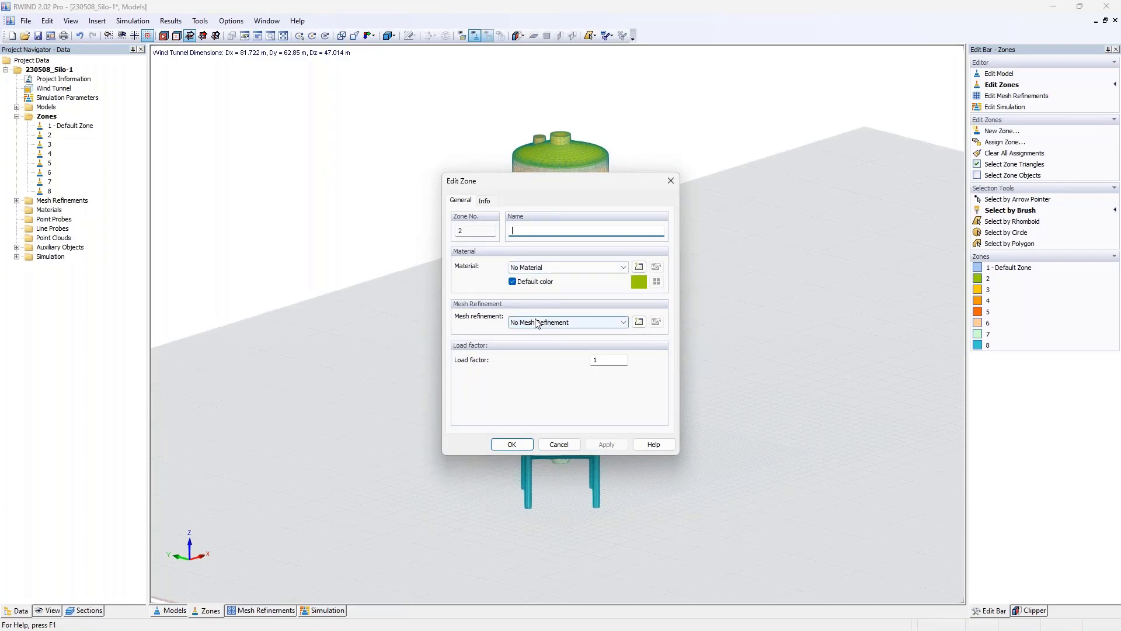
pyautogui.doubleClick(613, 358)
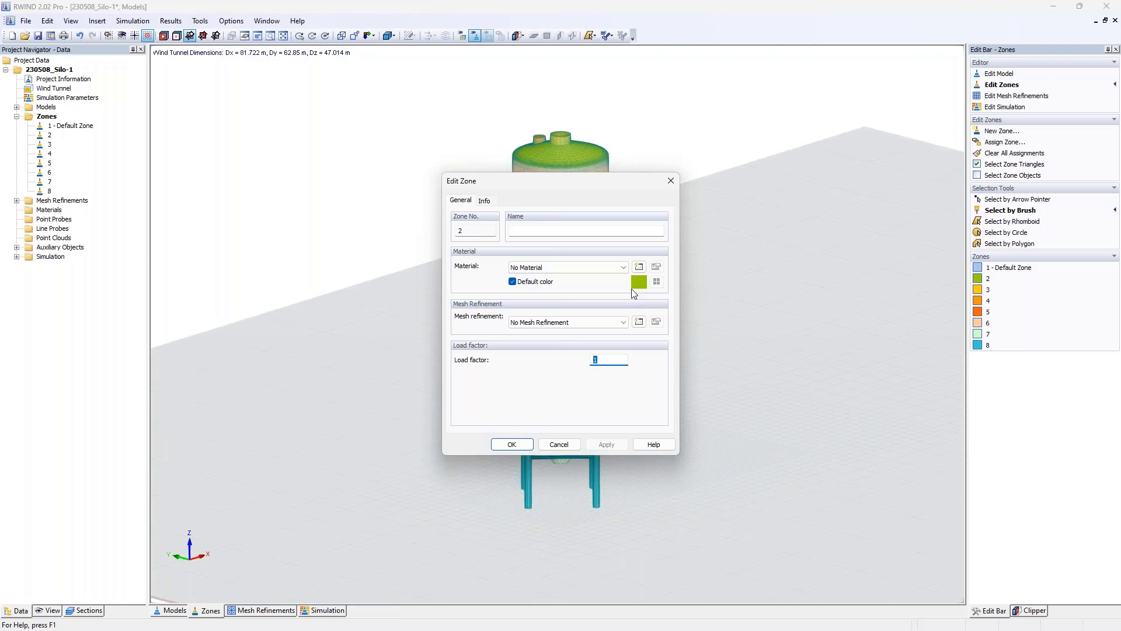
# Step: Delete zones 2 to 8 with Delete All, leaving only 1 - Default Zone
pyautogui.click(672, 181)
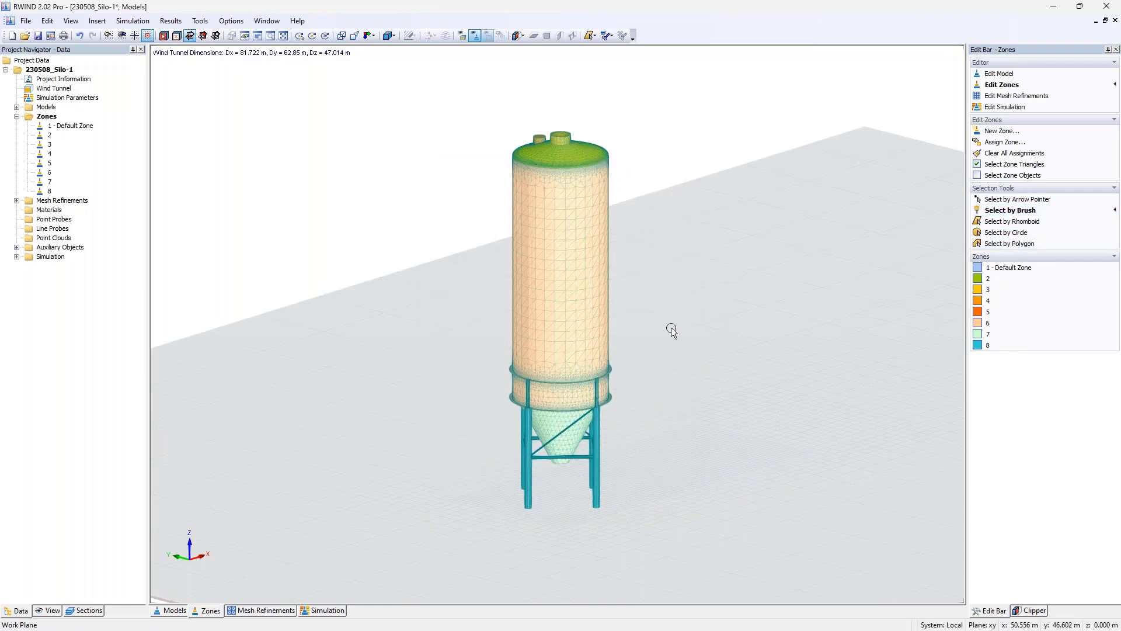
pyautogui.keyDown('ctrl'); pyautogui.moveTo(666, 335); pyautogui.dragTo(533, 328, button='middle'); pyautogui.keyUp('ctrl')
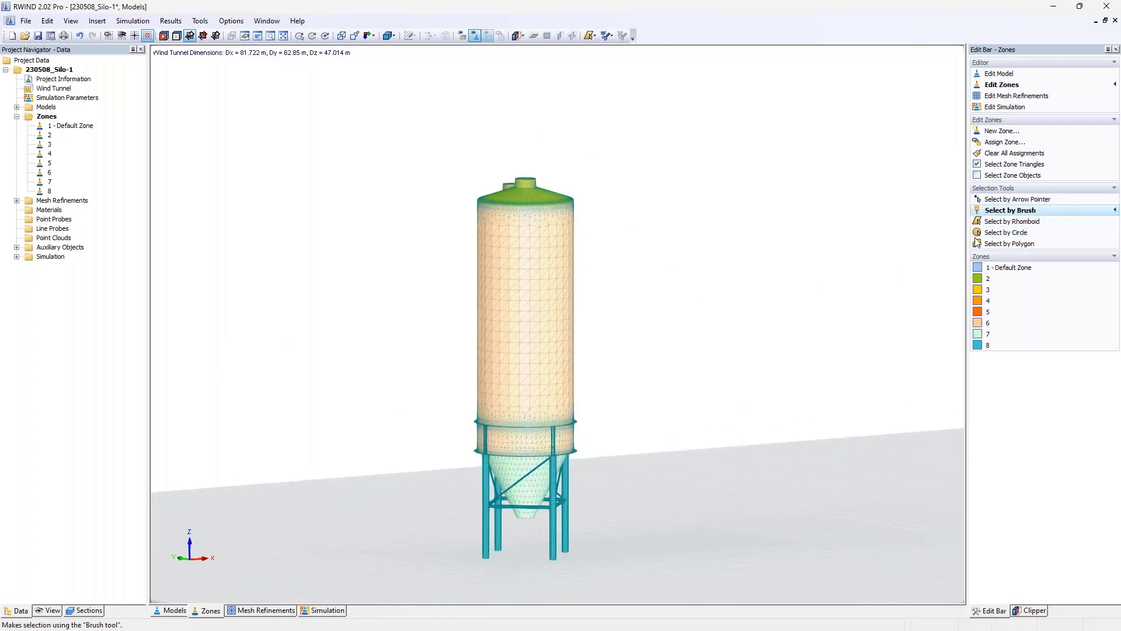
pyautogui.click(170, 610)
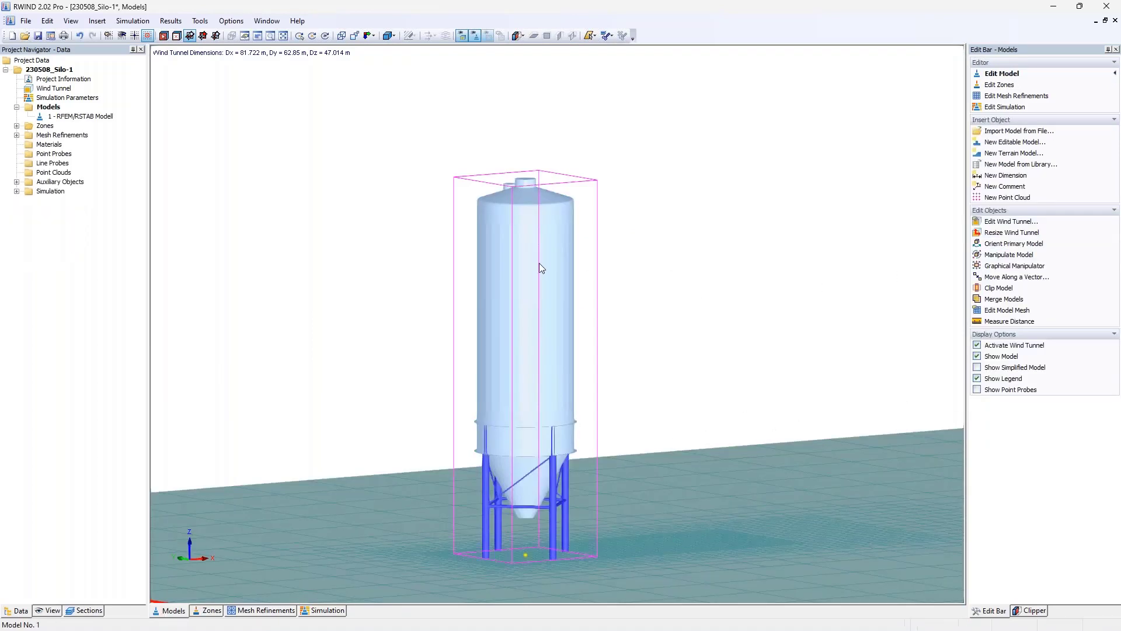
pyautogui.click(17, 125)
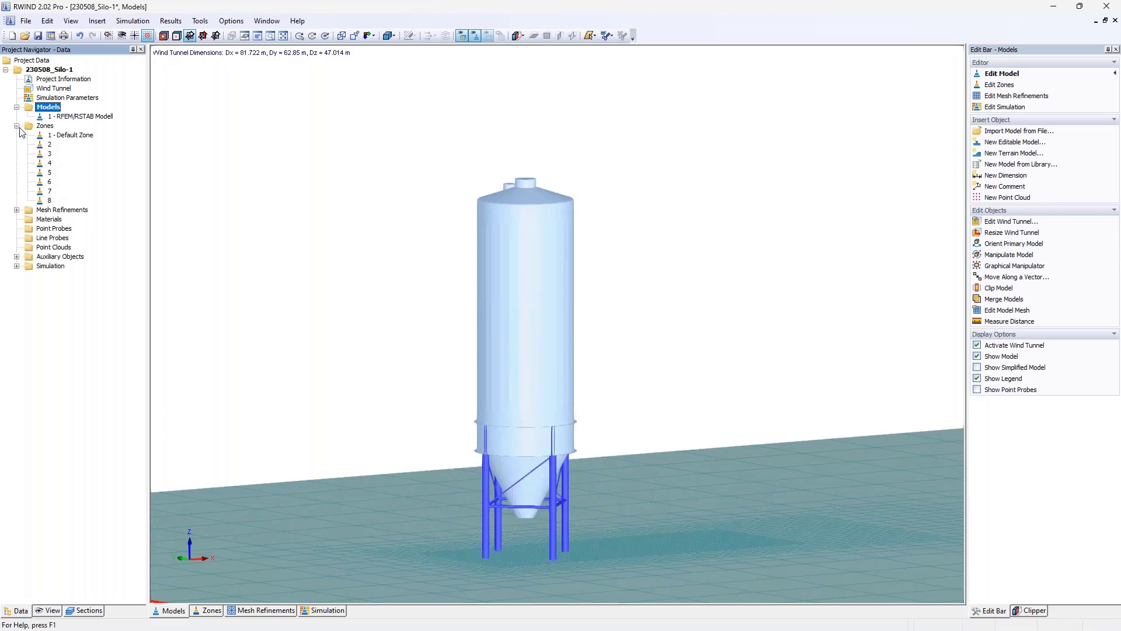
pyautogui.rightClick(42, 125)
pyautogui.click(87, 163)
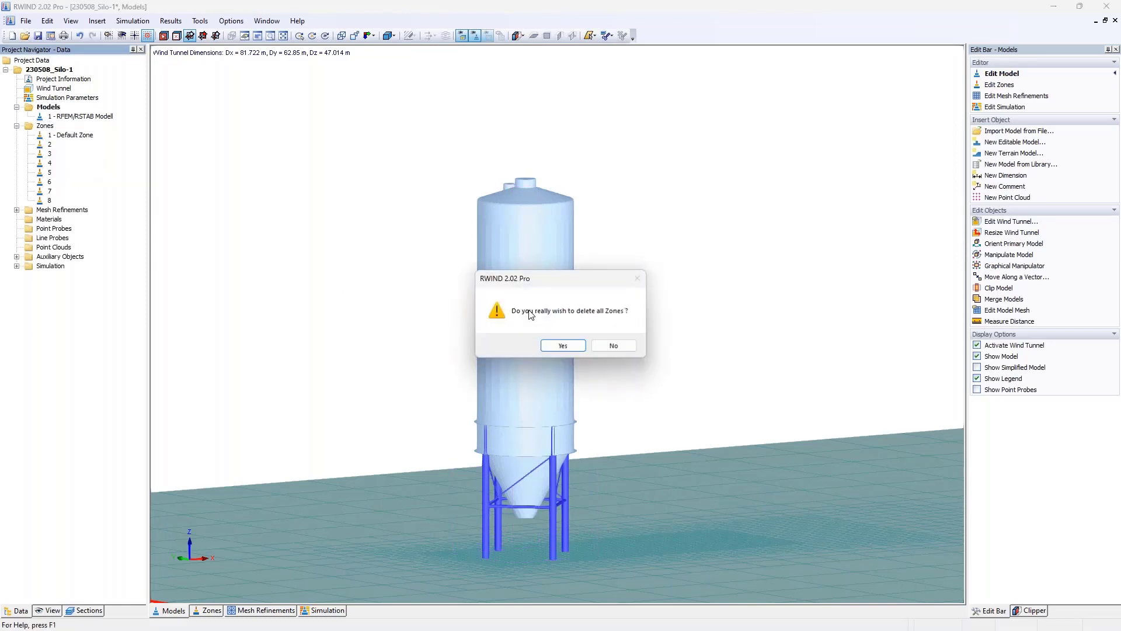
pyautogui.click(561, 345)
pyautogui.click(597, 346)
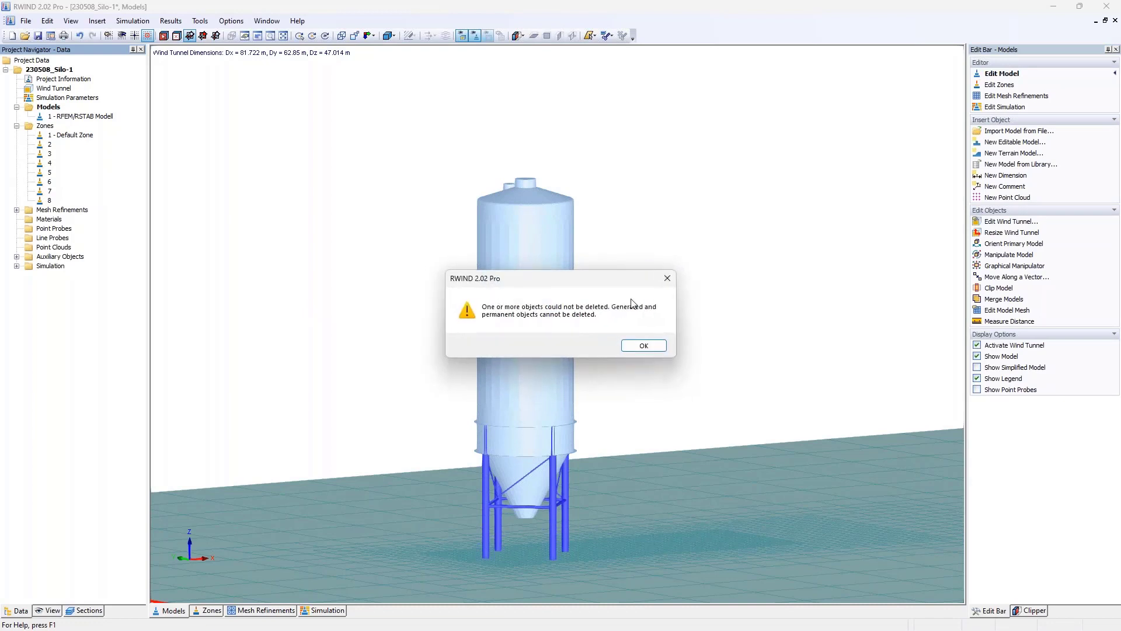
pyautogui.click(647, 346)
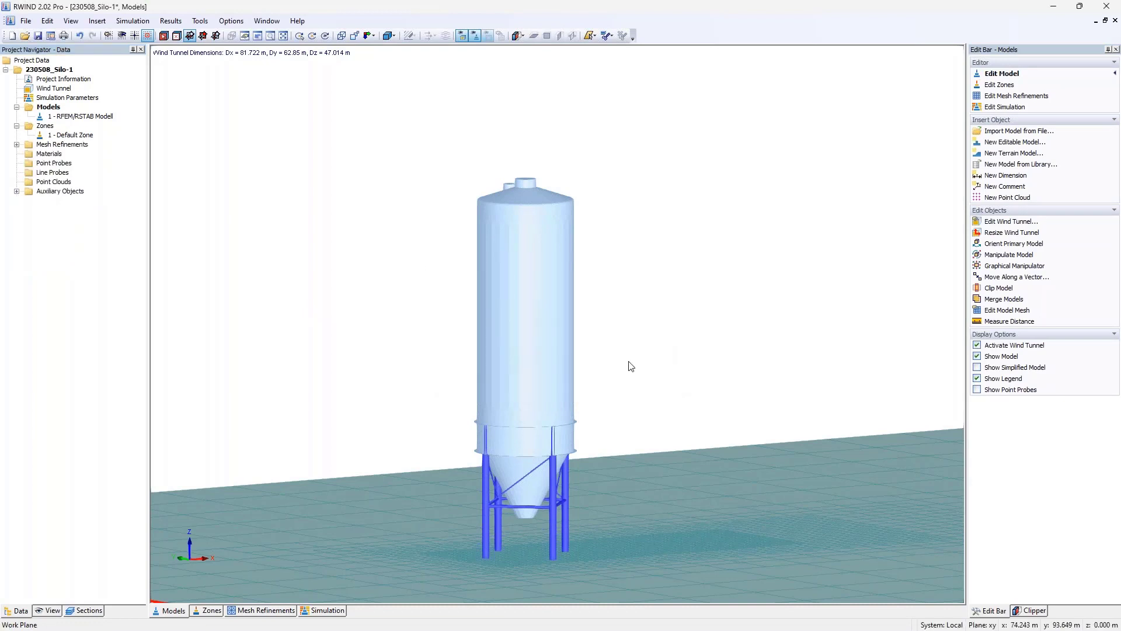
# Step: In zone editing, create new empty zones 2 and 3 with default settings
pyautogui.click(220, 611)
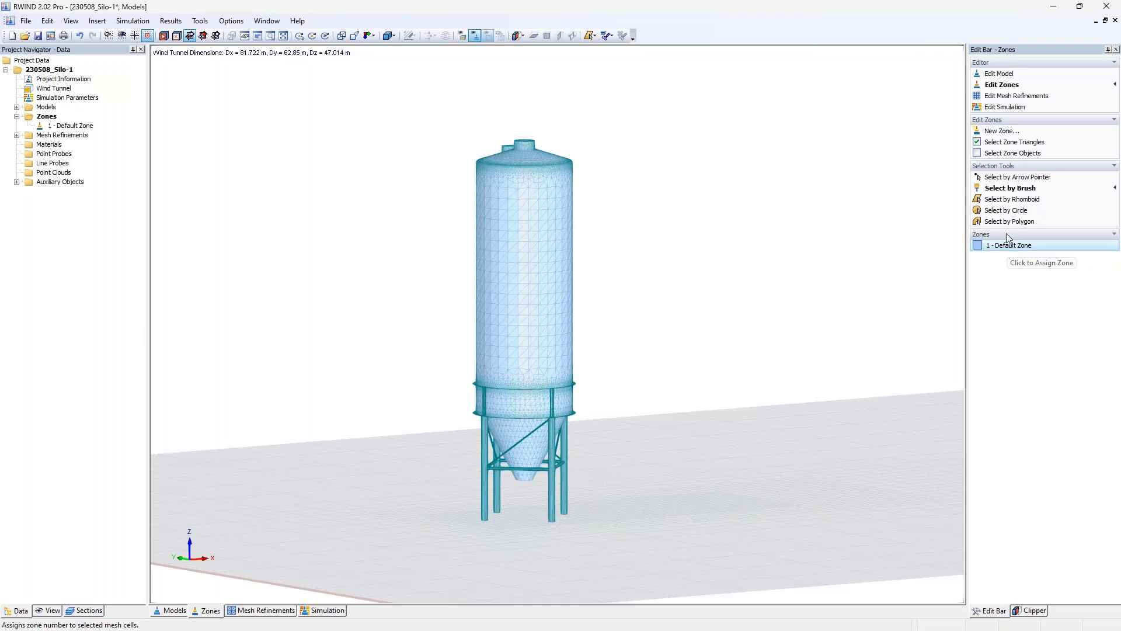
pyautogui.click(1006, 140)
pyautogui.click(558, 232)
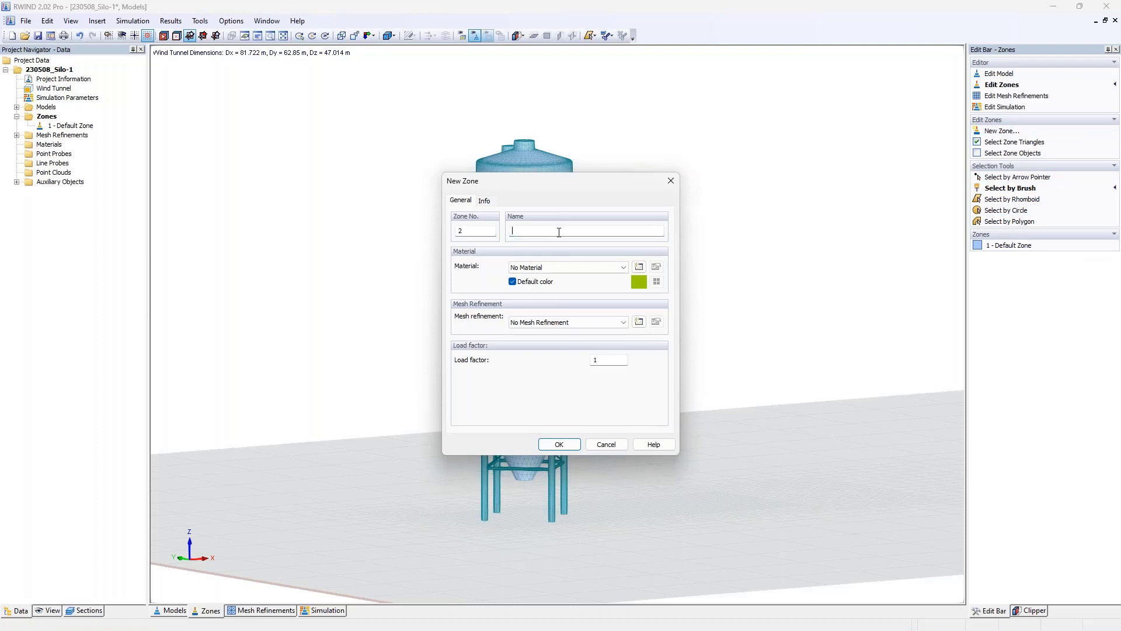
pyautogui.click(559, 444)
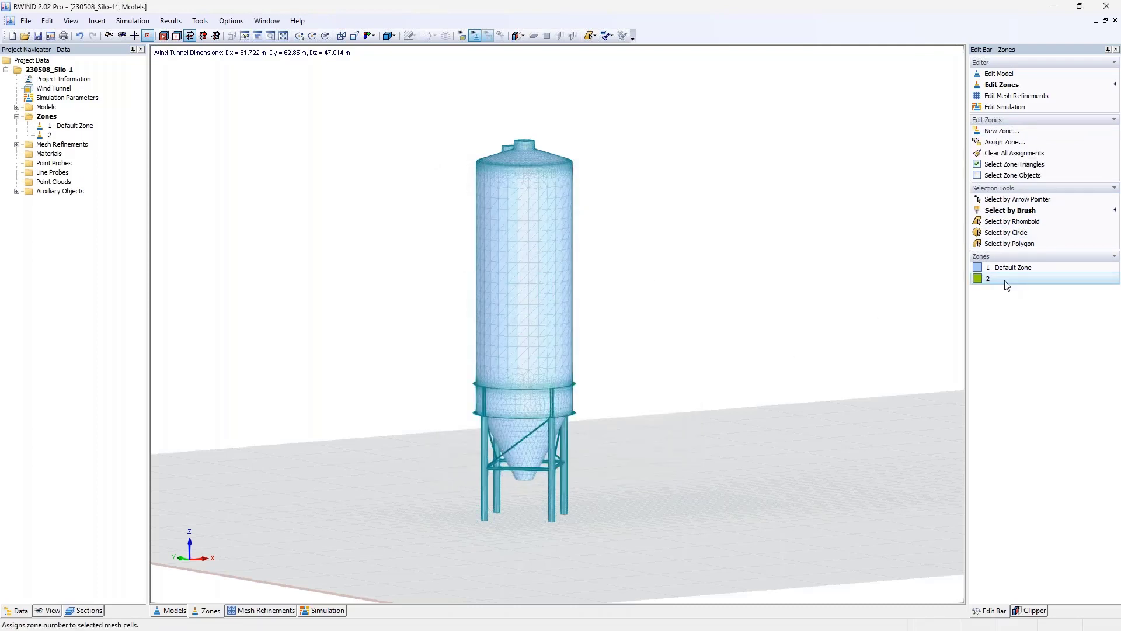
pyautogui.click(1001, 131)
pyautogui.click(558, 444)
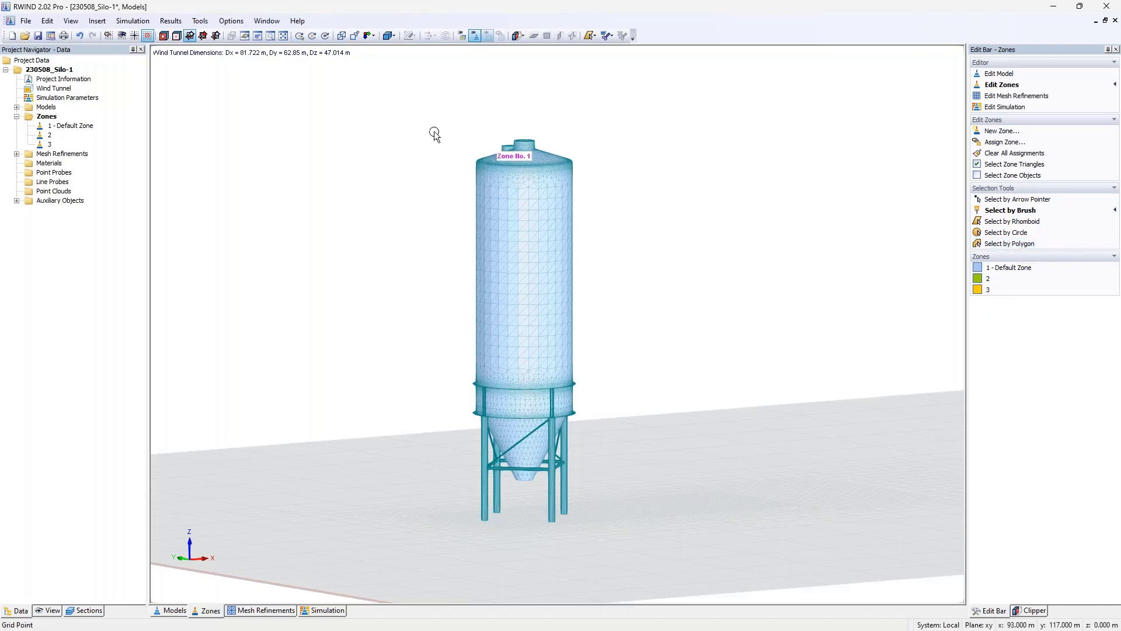
pyautogui.click(372, 36)
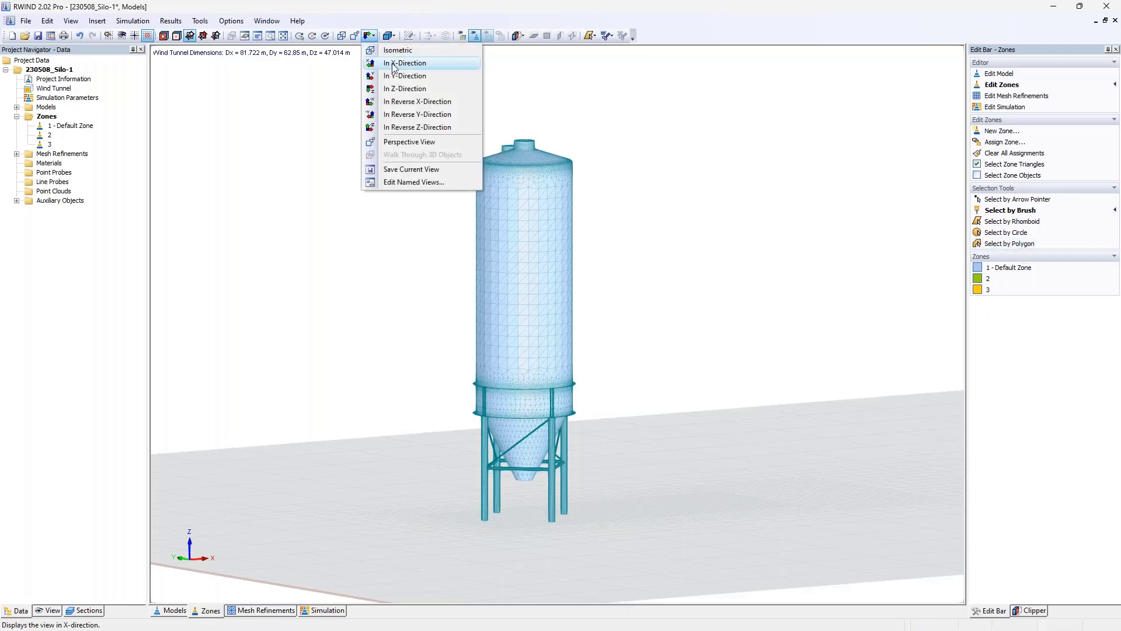
# Step: View the silo in X-direction, zoom to the top and brush part of the nozzle into zone 2
pyautogui.click(409, 72)
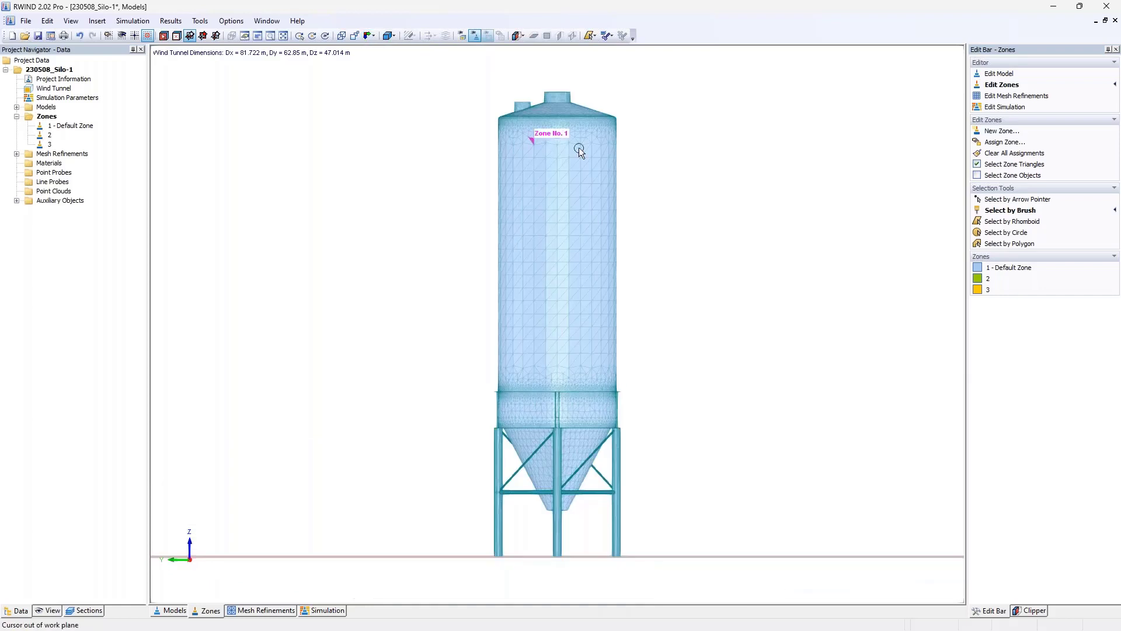
pyautogui.scroll(10, 566, 92)
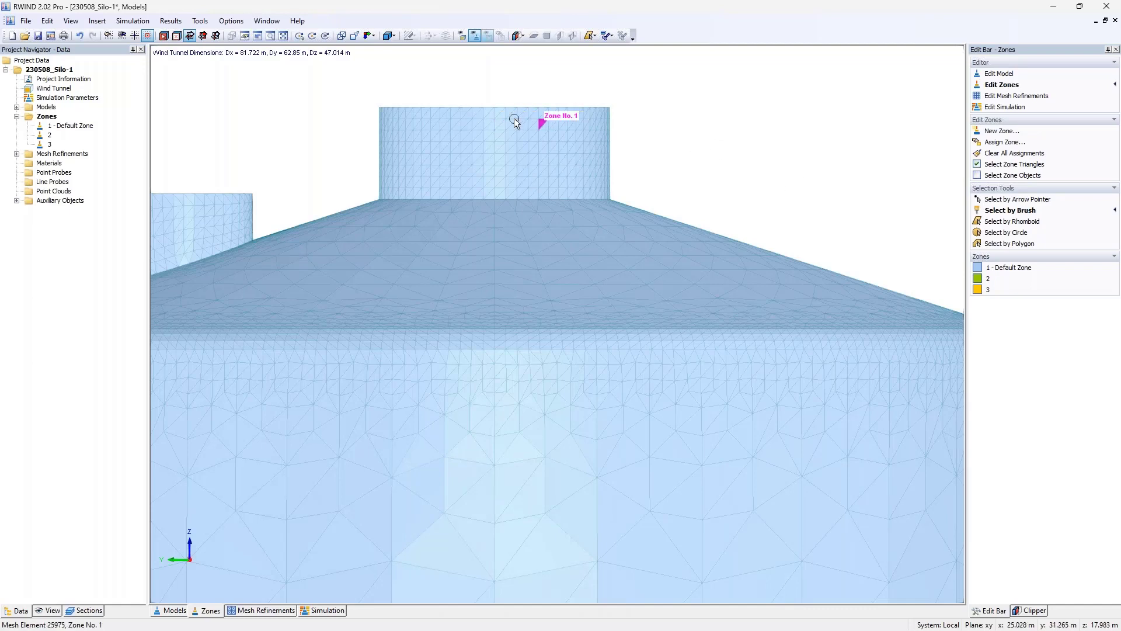
pyautogui.click(988, 281)
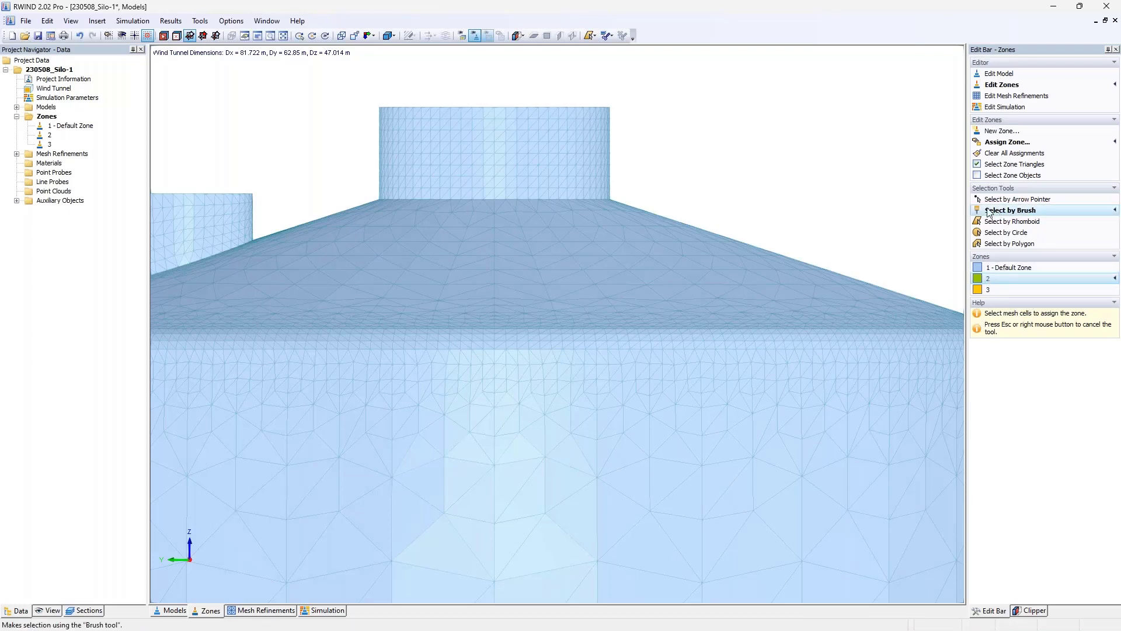
pyautogui.moveTo(428, 107)
pyautogui.mouseDown()
pyautogui.moveTo(540, 117)
pyautogui.moveTo(439, 121)
pyautogui.moveTo(474, 127)
pyautogui.moveTo(445, 137)
pyautogui.moveTo(473, 153)
pyautogui.moveTo(457, 171)
pyautogui.moveTo(540, 187)
pyautogui.moveTo(502, 168)
pyautogui.moveTo(584, 151)
pyautogui.mouseUp()
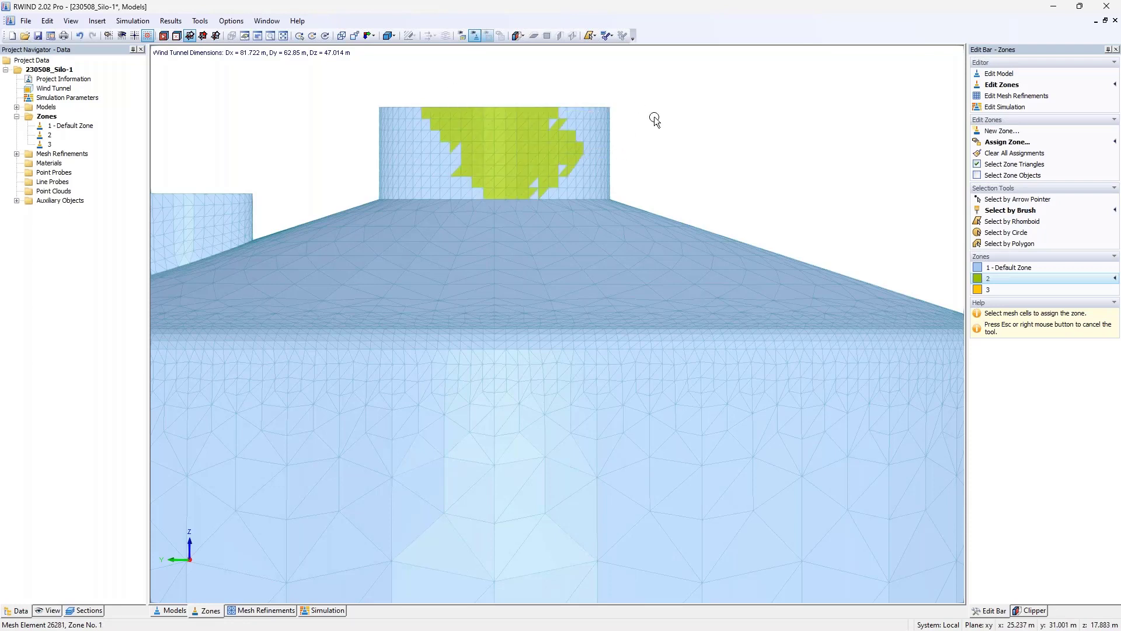
pyautogui.press('Escape')
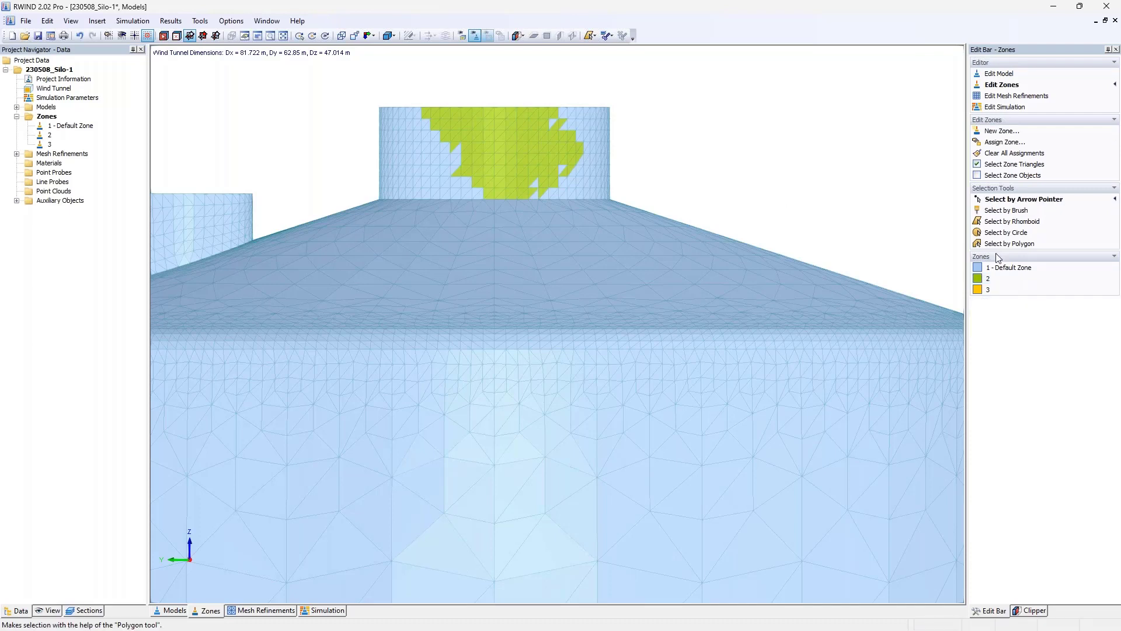
pyautogui.click(1004, 279)
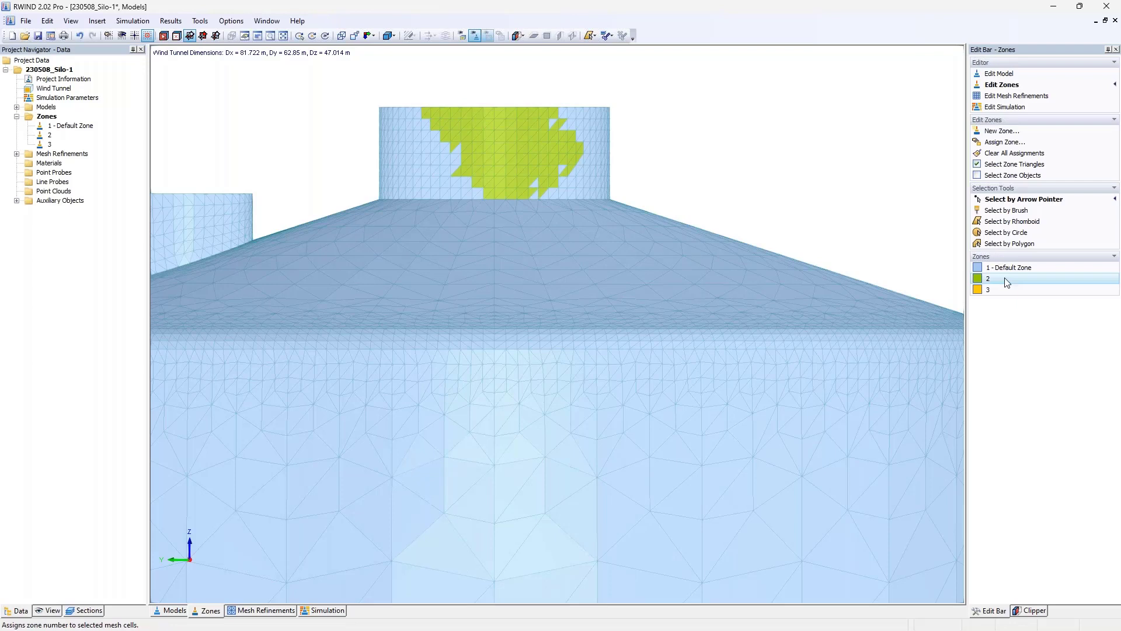
pyautogui.click(987, 224)
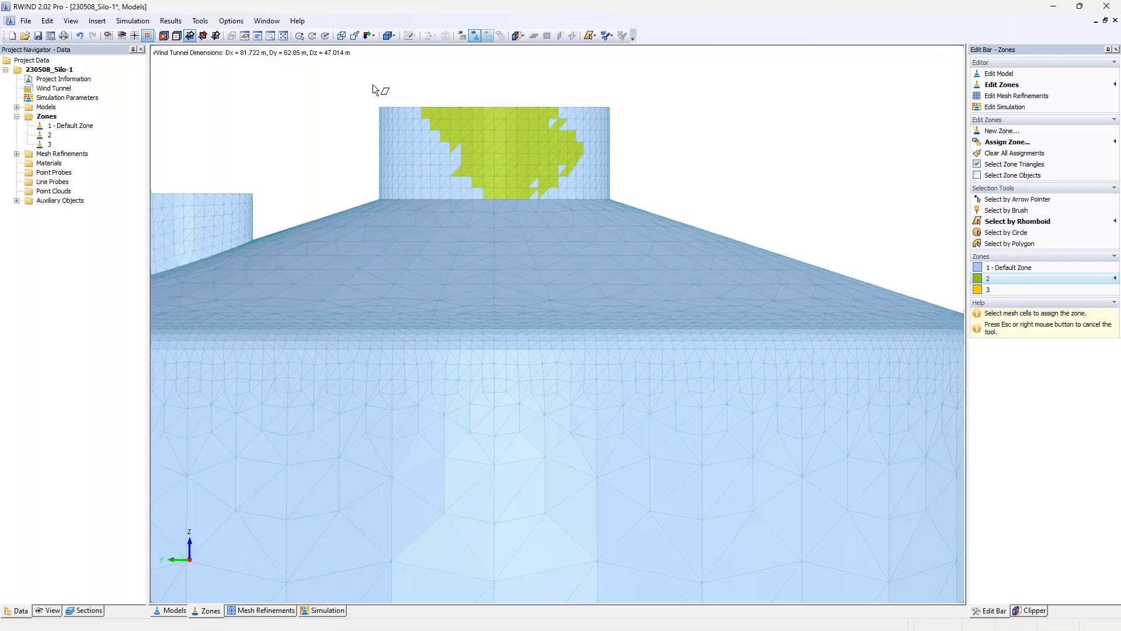
# Step: Draw a rhomboid around the top nozzle so all of it joins zone 2, then check from above
pyautogui.click(352, 90)
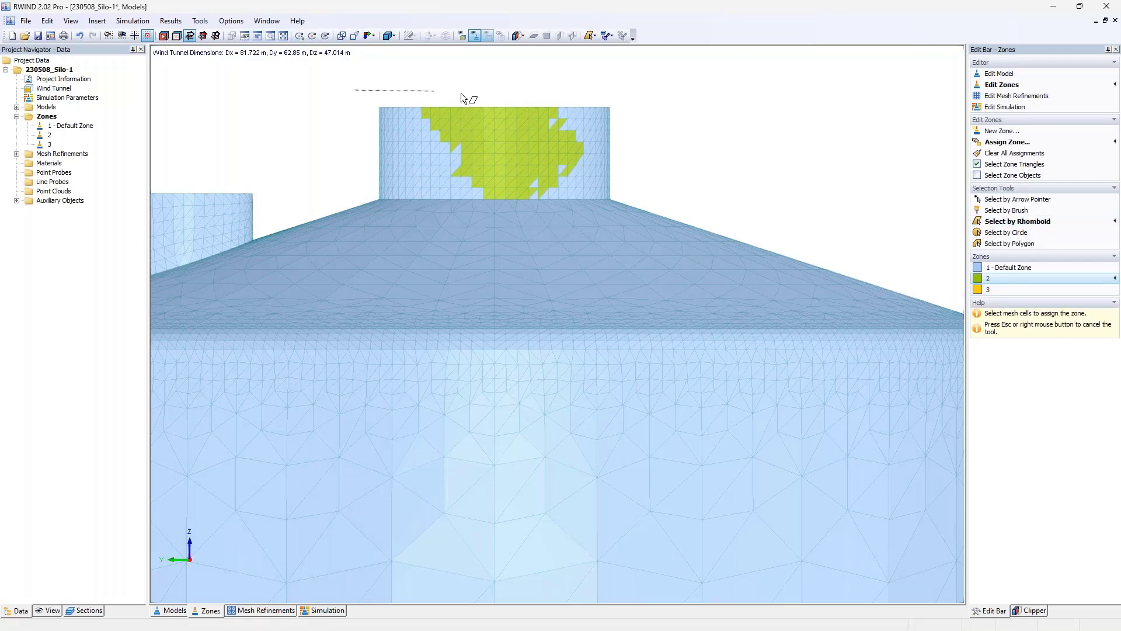
pyautogui.click(654, 90)
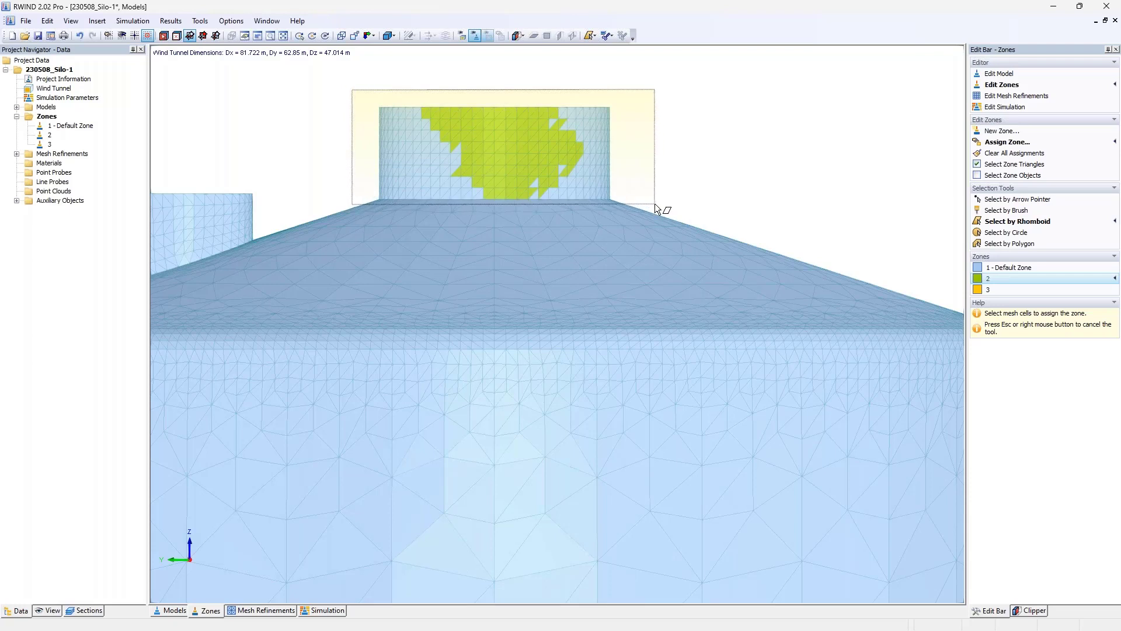
pyautogui.click(656, 204)
pyautogui.keyDown('ctrl'); pyautogui.moveTo(653, 139); pyautogui.dragTo(631, 202, button='middle'); pyautogui.keyUp('ctrl')
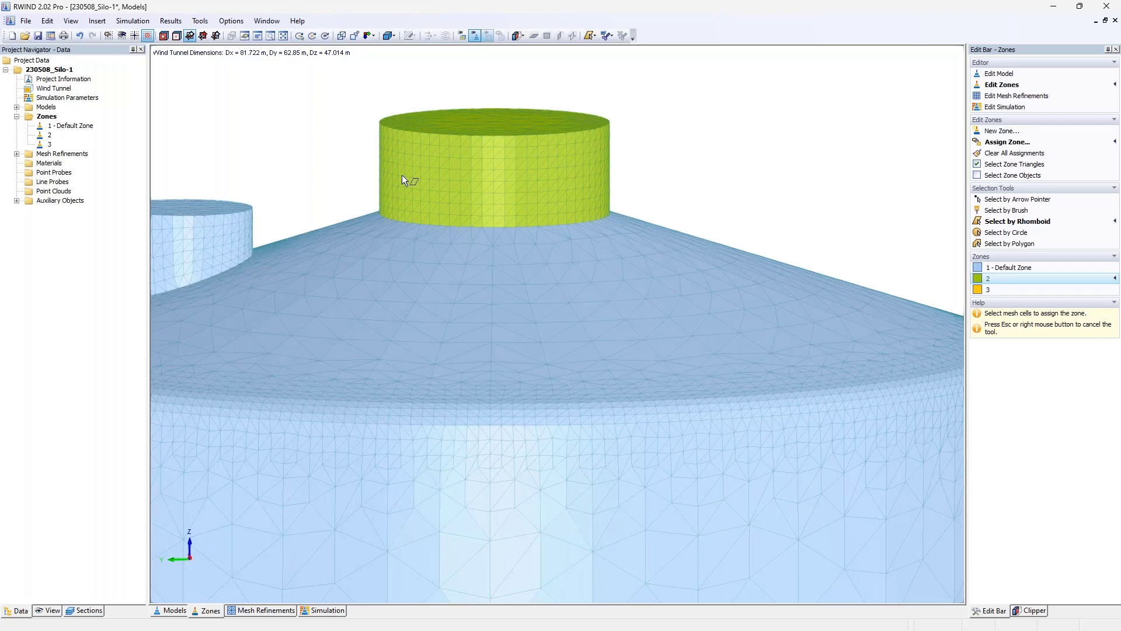
pyautogui.keyDown('ctrl'); pyautogui.moveTo(395, 175); pyautogui.dragTo(397, 197, button='middle'); pyautogui.keyUp('ctrl')
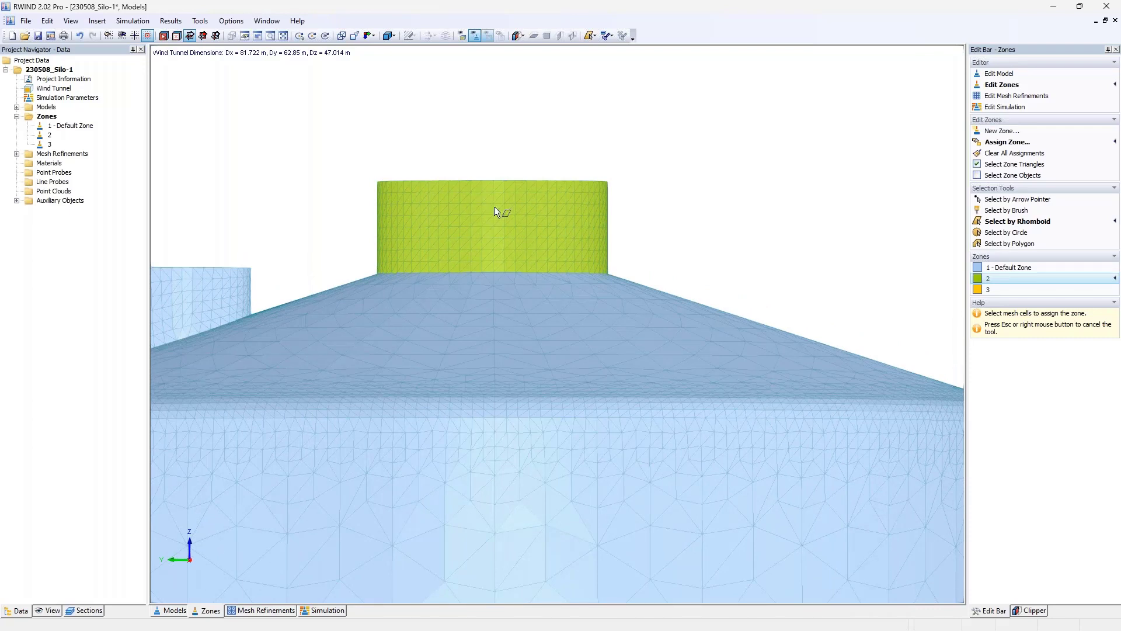
pyautogui.press('Escape')
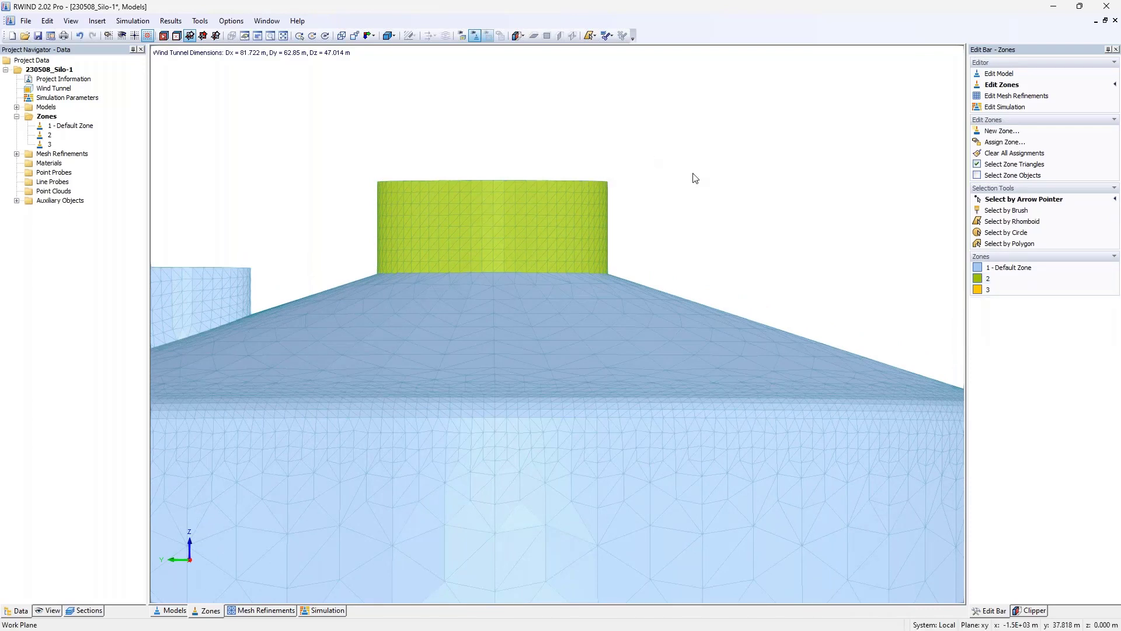
pyautogui.scroll(-2, 710, 185)
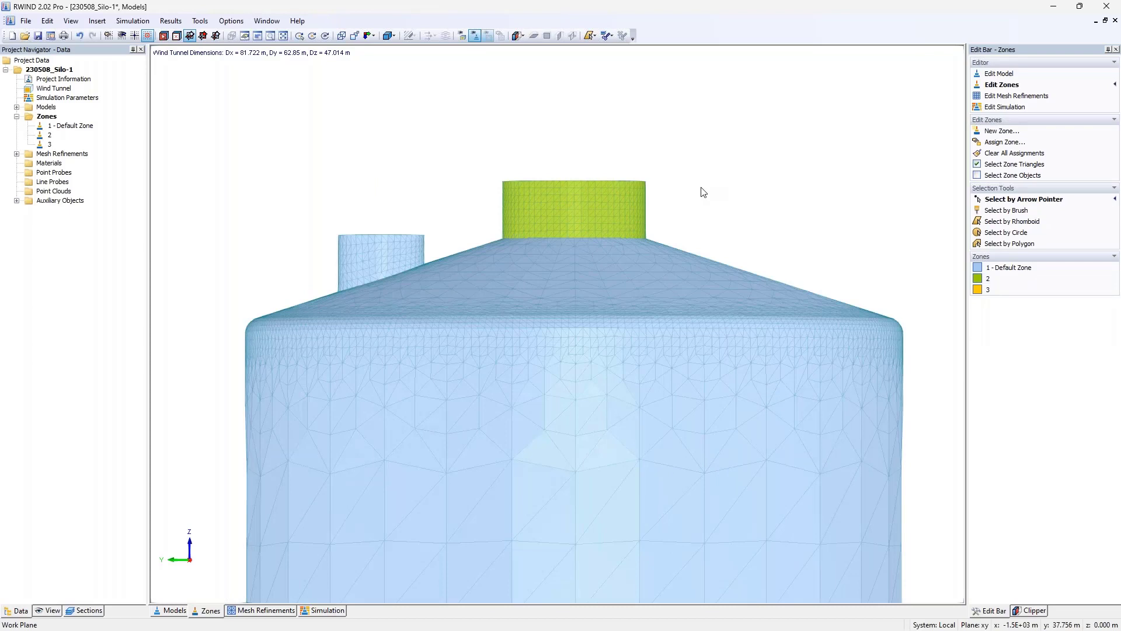
# Step: Show only the Zone No. 1 section and outline the conical roof with a polygon into zone 3
pyautogui.click(85, 610)
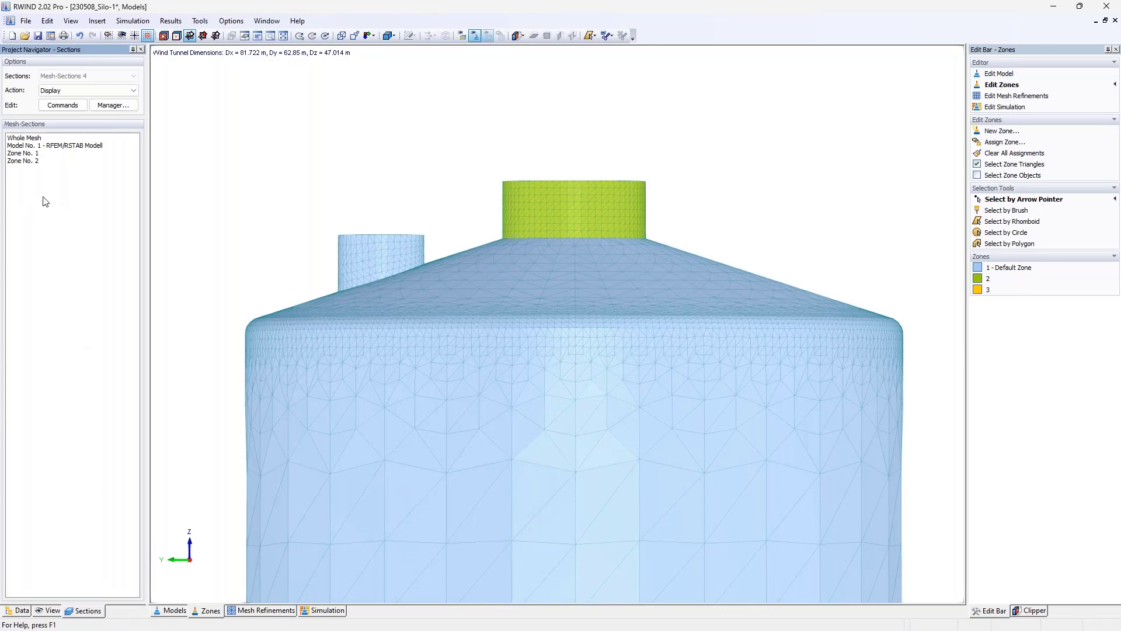
pyautogui.click(33, 153)
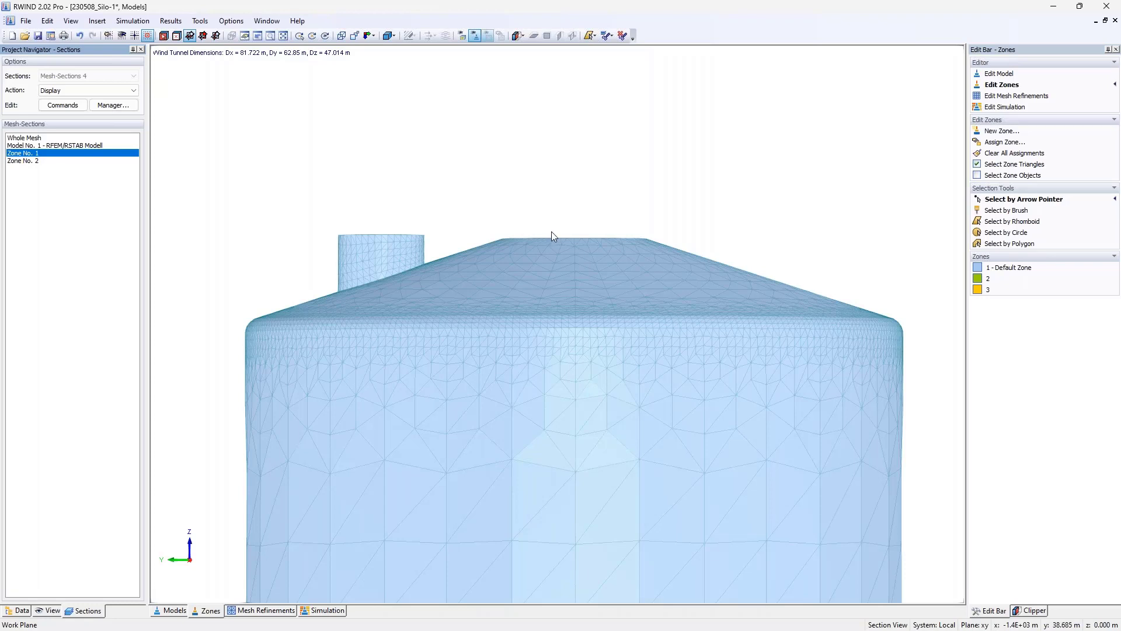
pyautogui.moveTo(639, 185)
pyautogui.keyDown('ctrl'); pyautogui.mouseDown(button='middle')
pyautogui.moveTo(575, 269)
pyautogui.moveTo(573, 233)
pyautogui.moveTo(583, 233)
pyautogui.moveTo(596, 191)
pyautogui.moveTo(604, 229)
pyautogui.mouseUp(button='middle'); pyautogui.keyUp('ctrl')
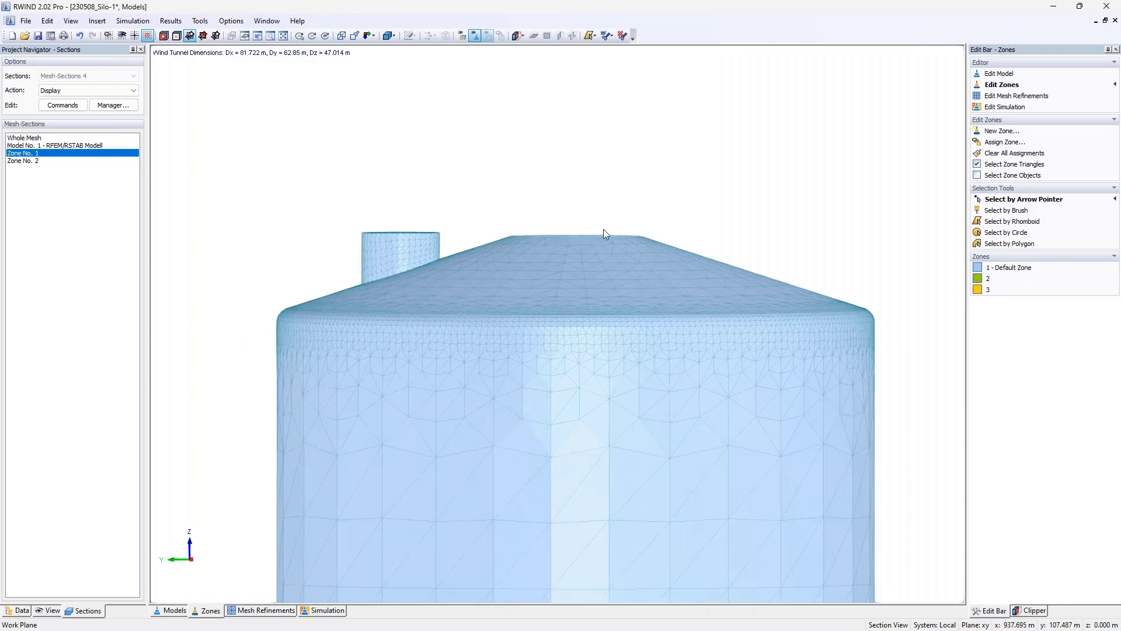
pyautogui.click(1003, 290)
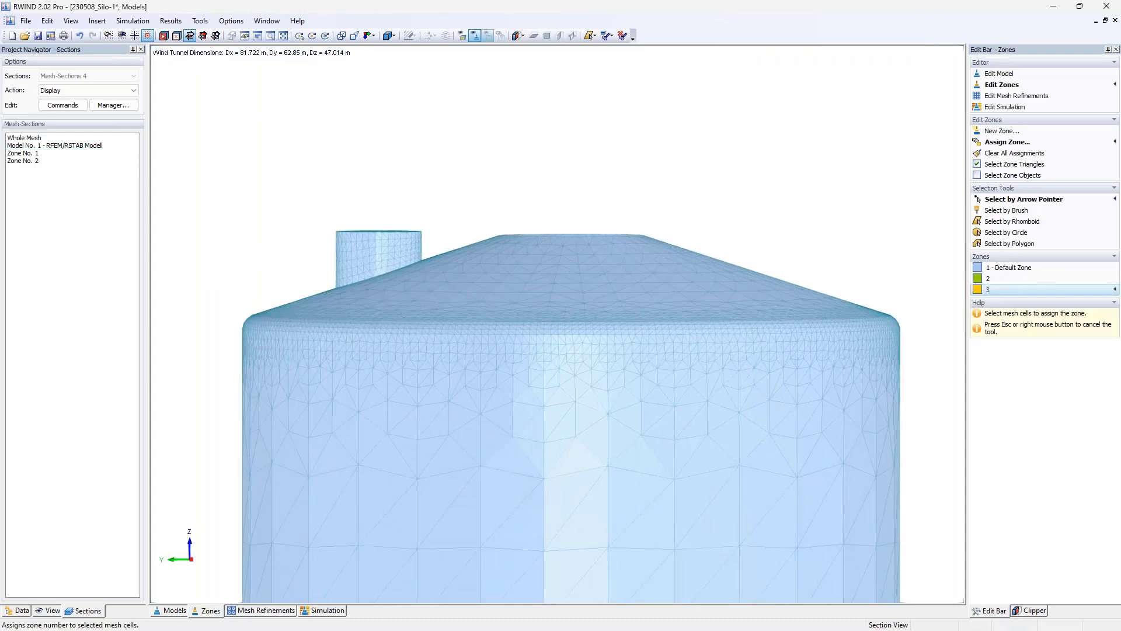
pyautogui.click(1019, 245)
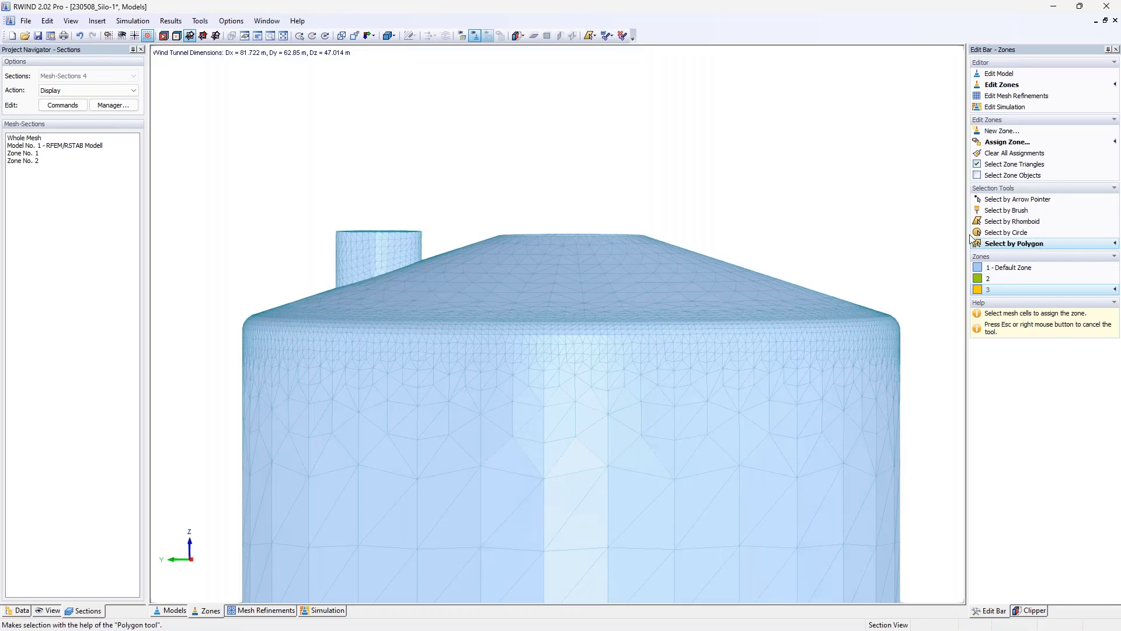
pyautogui.click(230, 314)
pyautogui.click(533, 219)
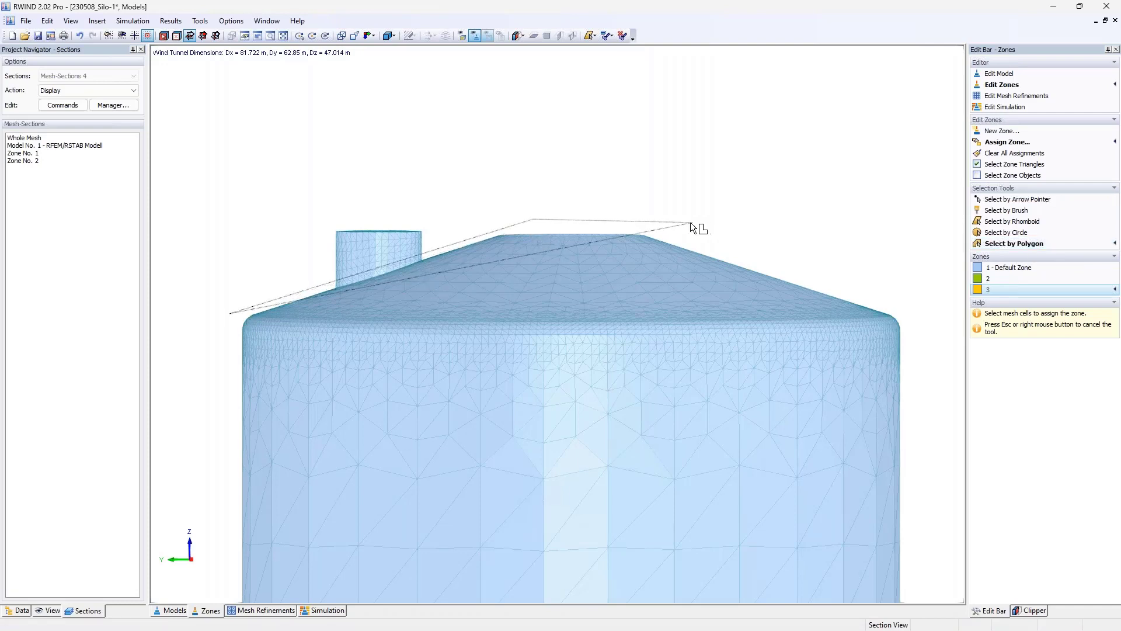
pyautogui.click(826, 224)
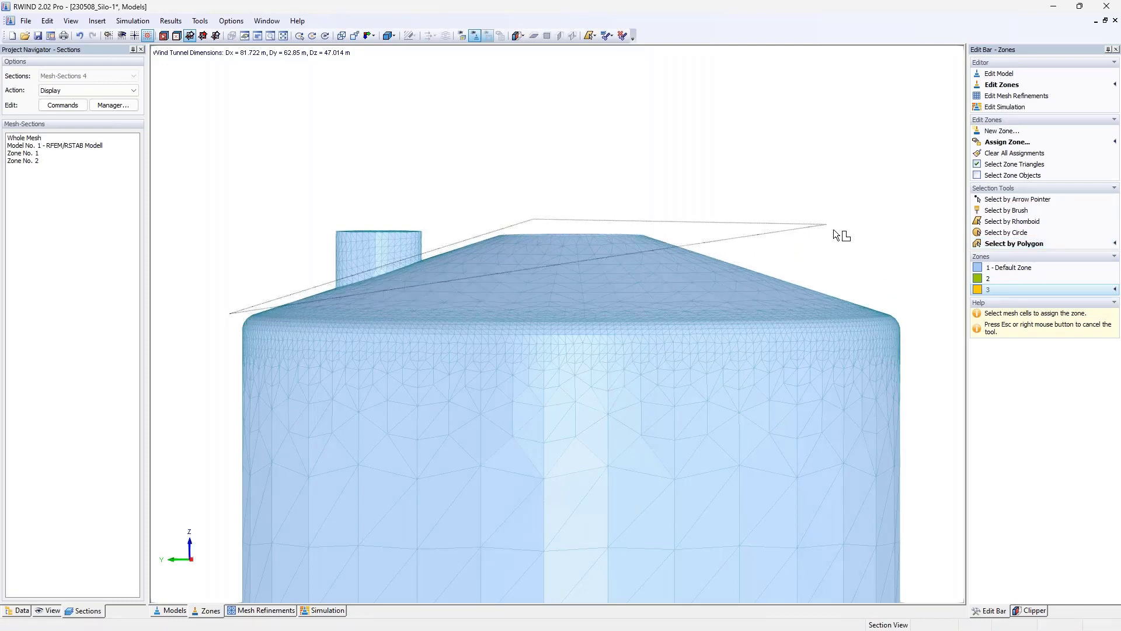
pyautogui.click(922, 315)
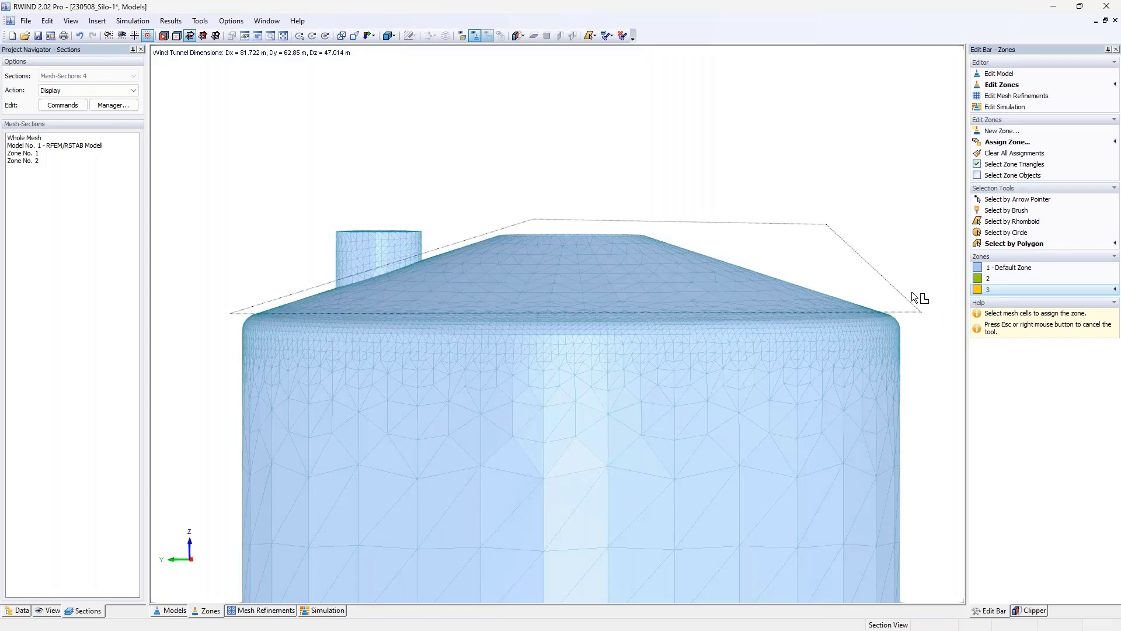
pyautogui.doubleClick(623, 307)
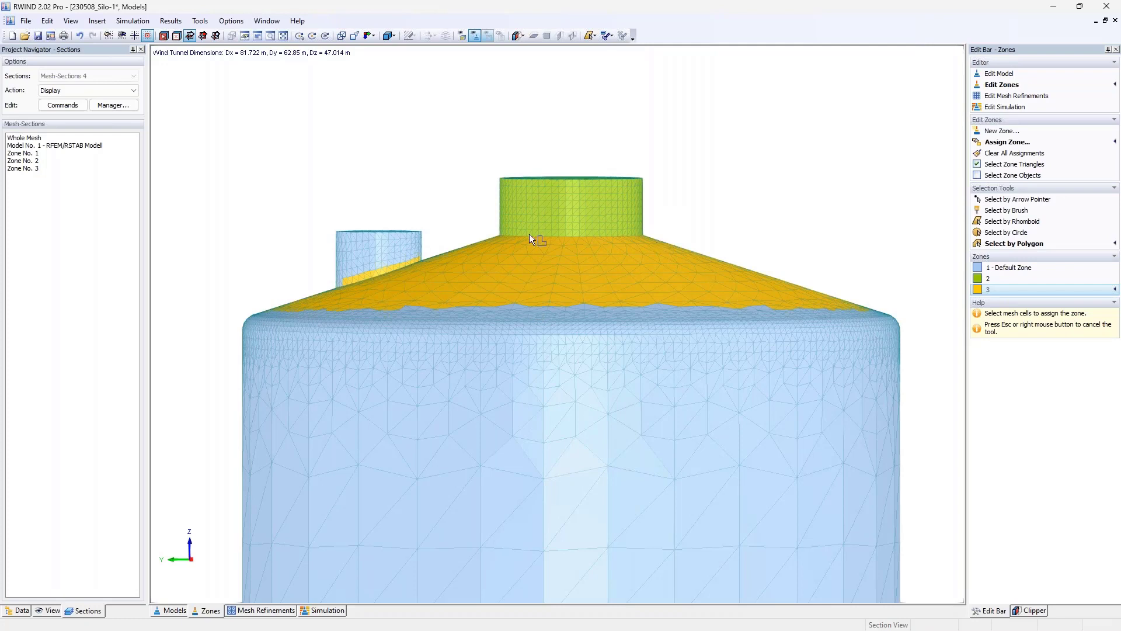
pyautogui.keyDown('ctrl'); pyautogui.moveTo(520, 236); pyautogui.dragTo(522, 292, button='middle'); pyautogui.keyUp('ctrl')
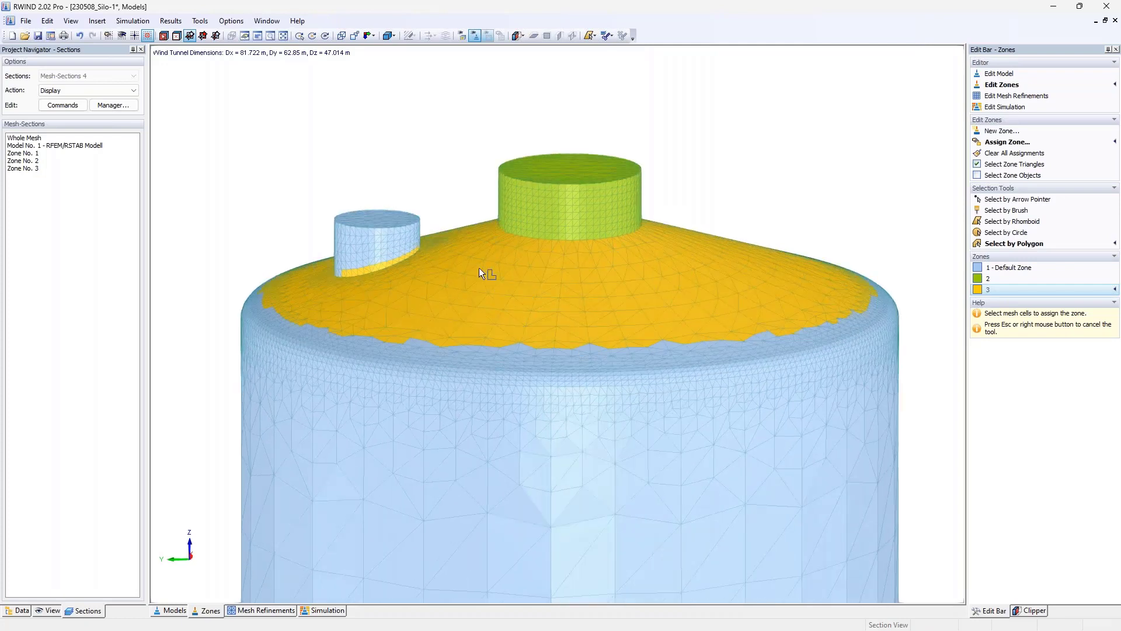
# Step: Brush the ragged front roof-rim triangles into zone 3 while viewing only Zone No. 1
pyautogui.click(40, 153)
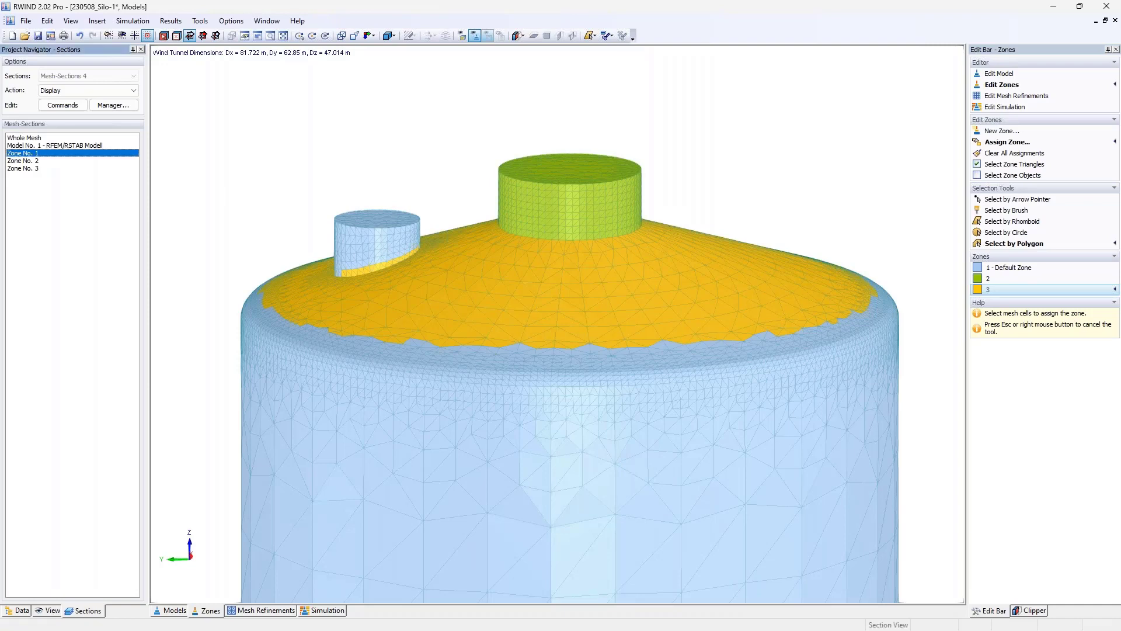
pyautogui.keyDown('ctrl'); pyautogui.moveTo(508, 240); pyautogui.dragTo(510, 205, button='middle'); pyautogui.keyUp('ctrl')
pyautogui.scroll(2, 795, 236)
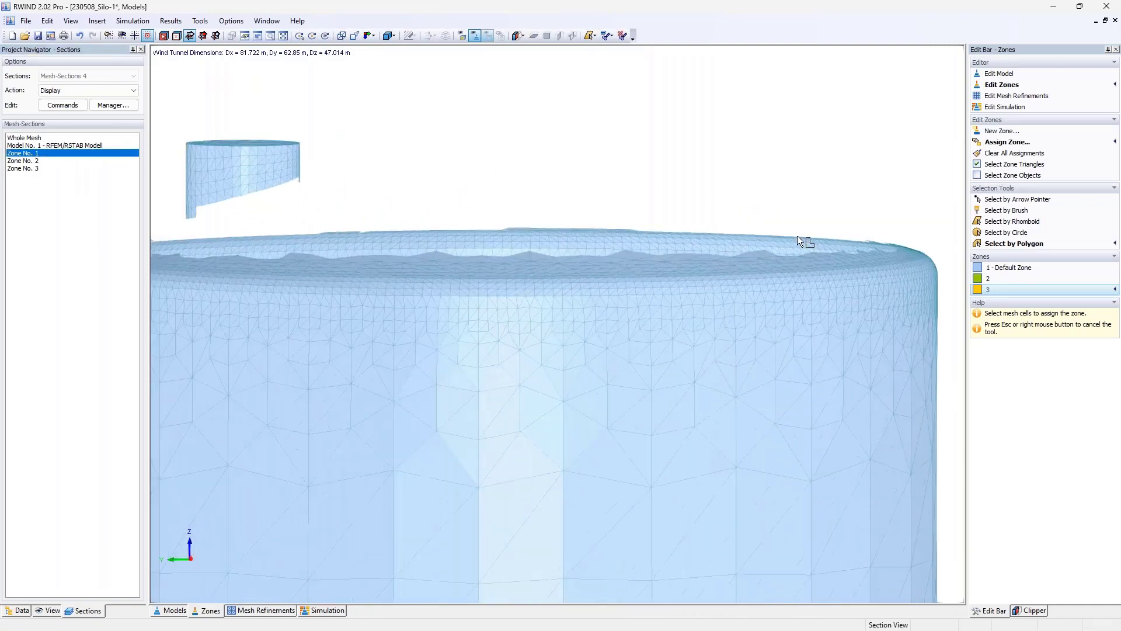
pyautogui.click(1010, 210)
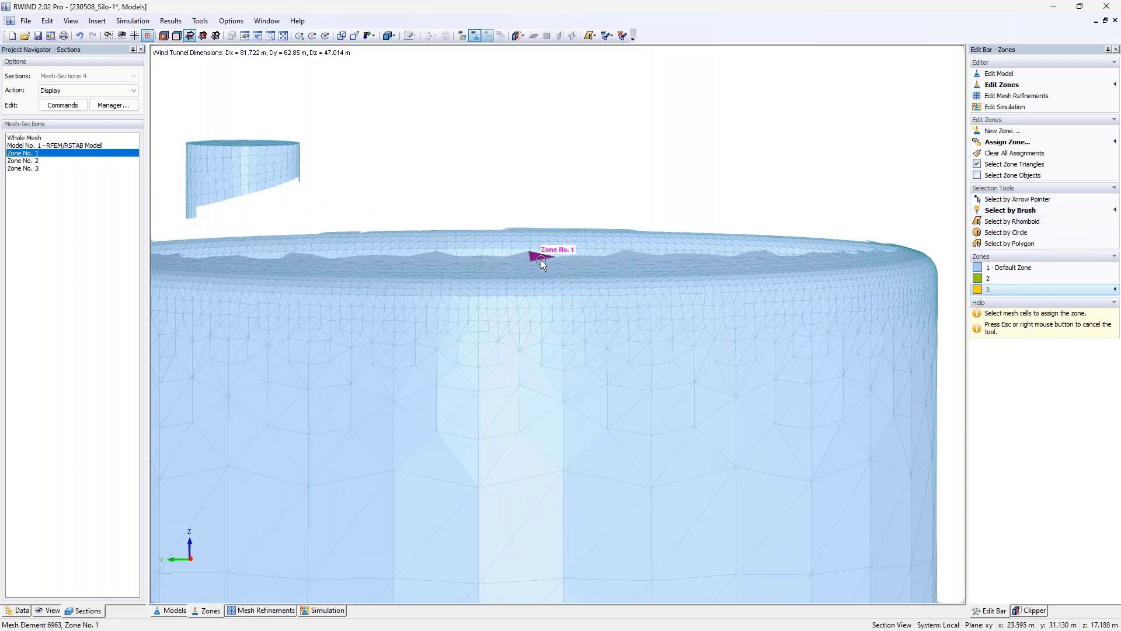
pyautogui.moveTo(499, 262); pyautogui.dragTo(673, 265)
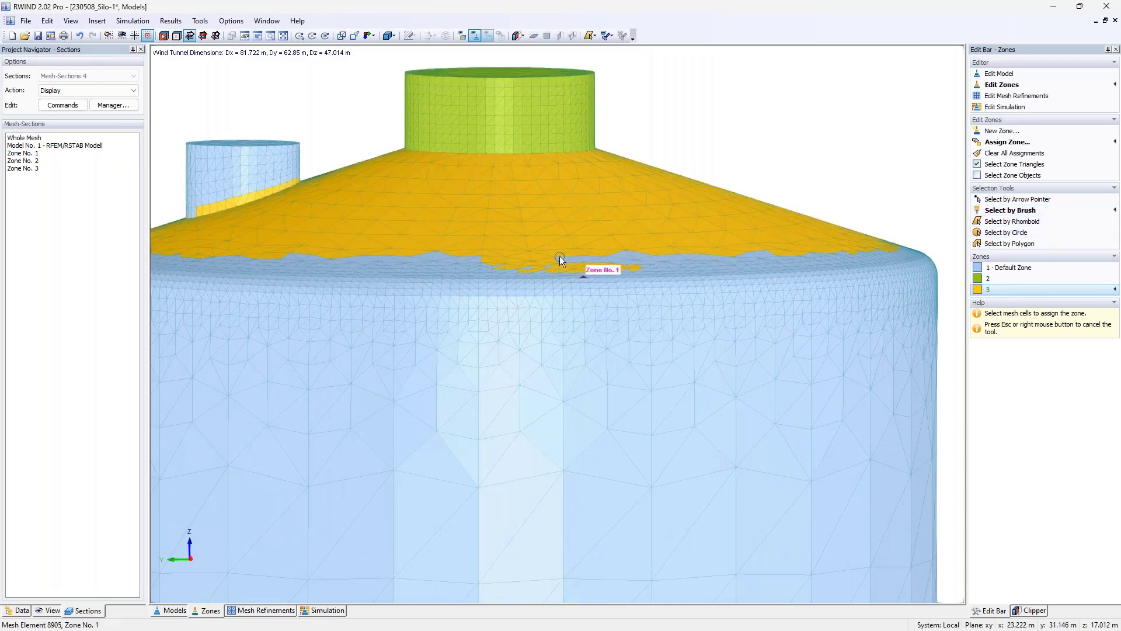
pyautogui.click(26, 153)
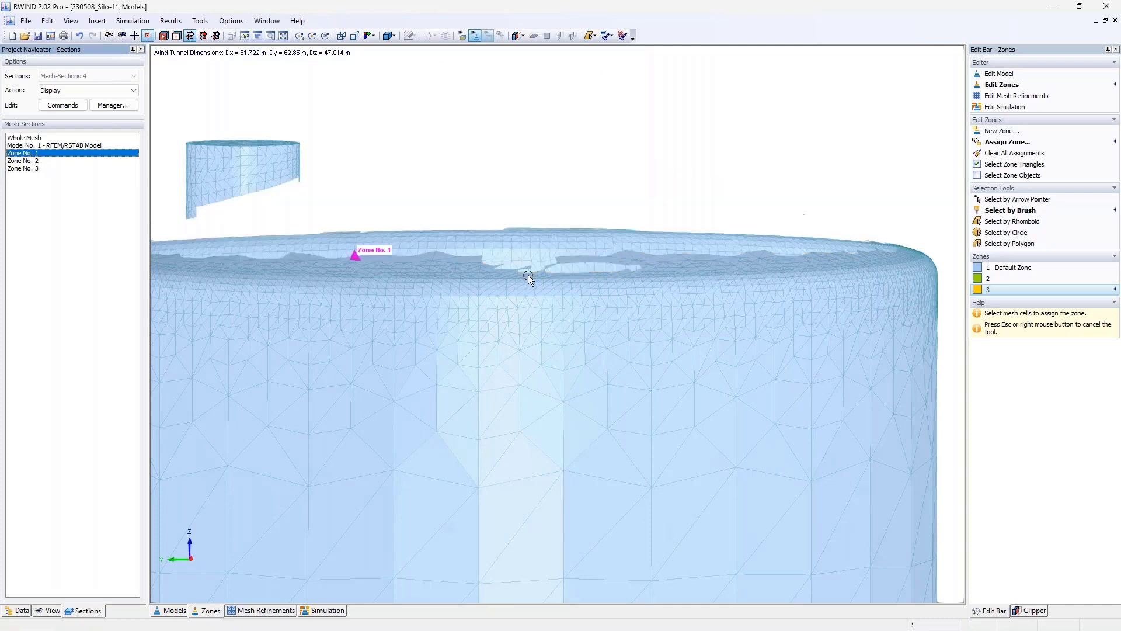
pyautogui.moveTo(419, 261)
pyautogui.mouseDown()
pyautogui.moveTo(355, 265)
pyautogui.moveTo(409, 255)
pyautogui.mouseUp()
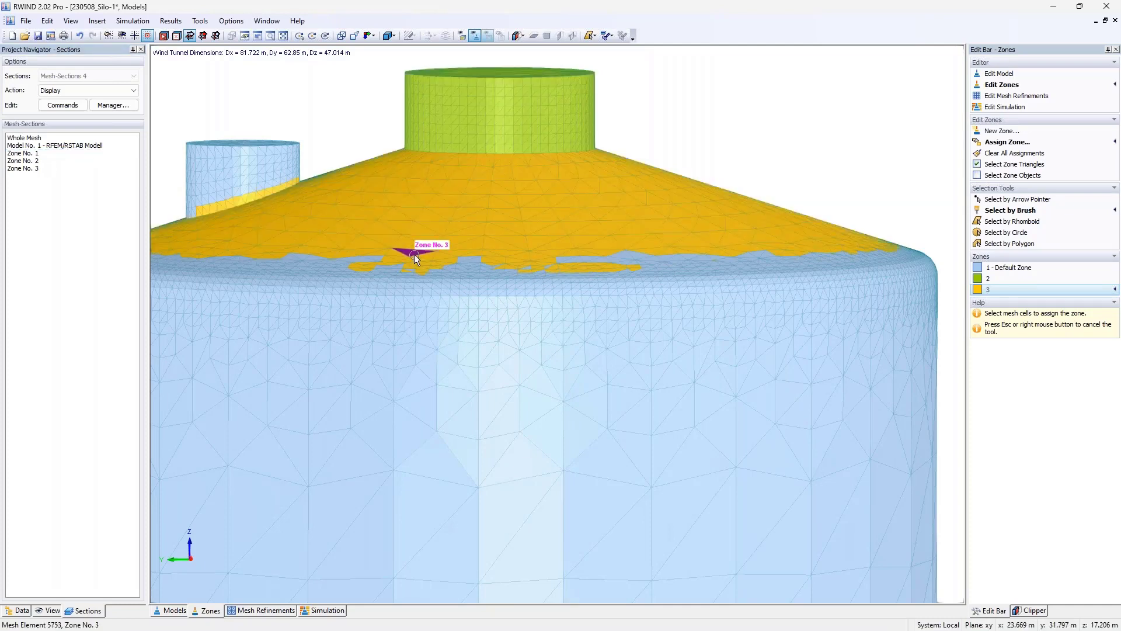
# Step: Close the silo without saving and reopen 230508_Silo-1.rws2 from the recent files
pyautogui.click(1115, 21)
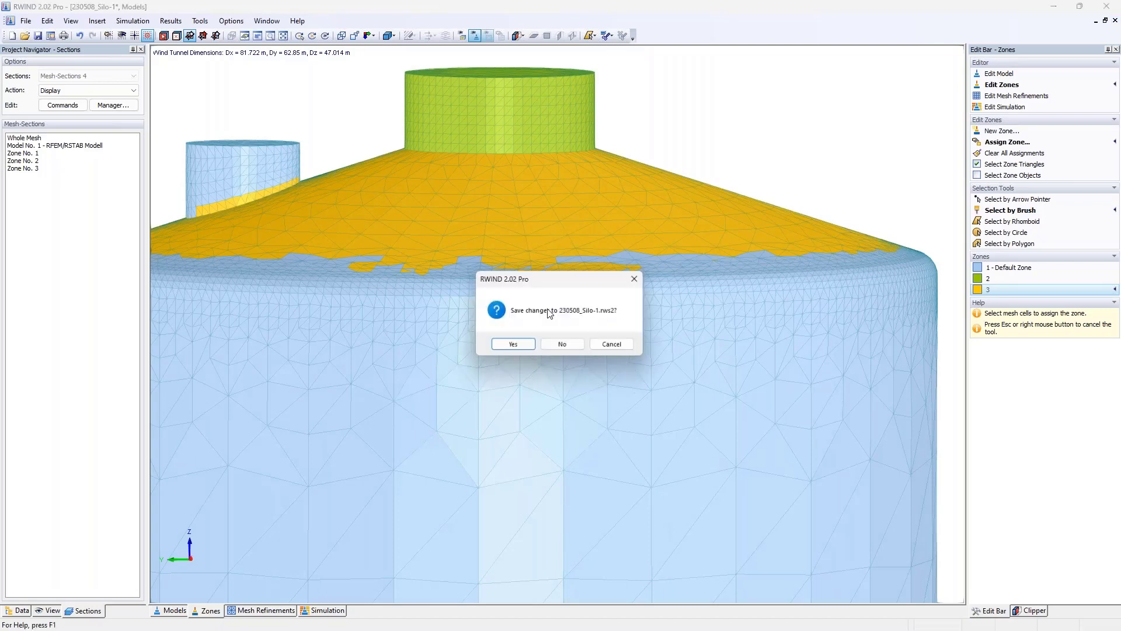
pyautogui.click(562, 343)
pyautogui.click(16, 21)
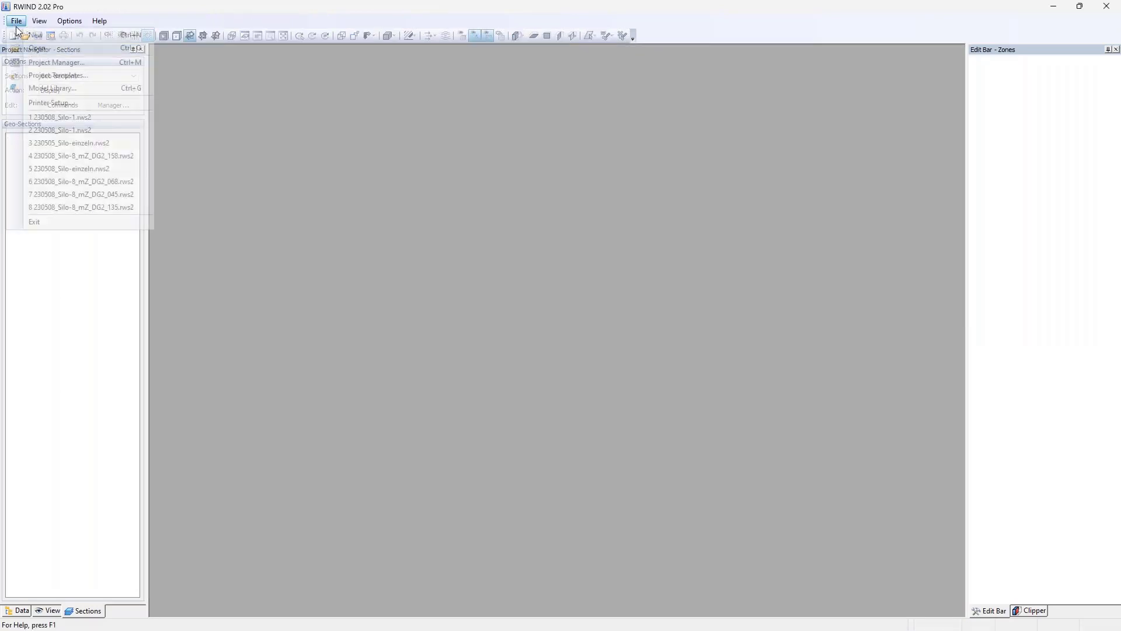
pyautogui.click(65, 116)
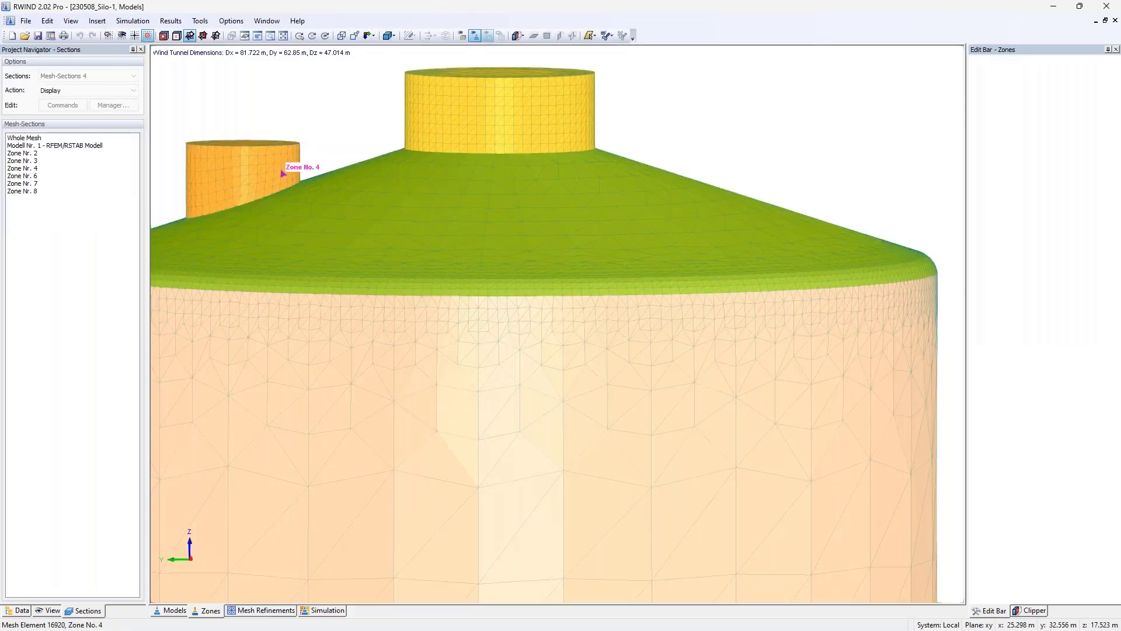
pyautogui.scroll(-3, 461, 227)
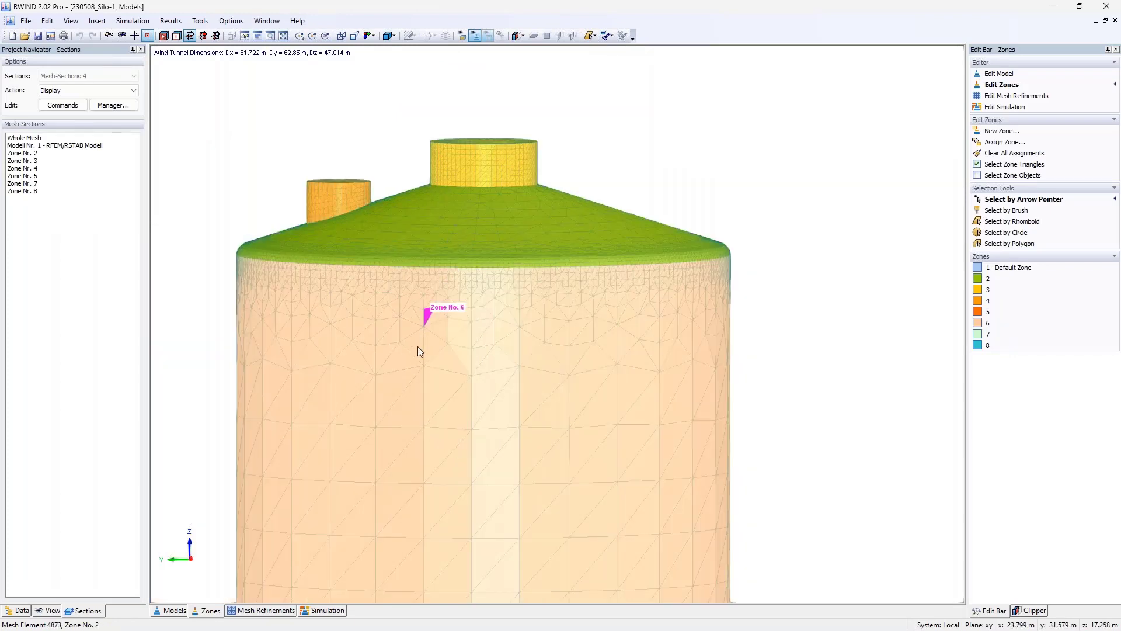
pyautogui.scroll(2, 453, 245)
pyautogui.moveTo(453, 245)
pyautogui.mouseDown(button='middle')
pyautogui.moveTo(510, 278)
pyautogui.moveTo(454, 240)
pyautogui.mouseUp(button='middle')
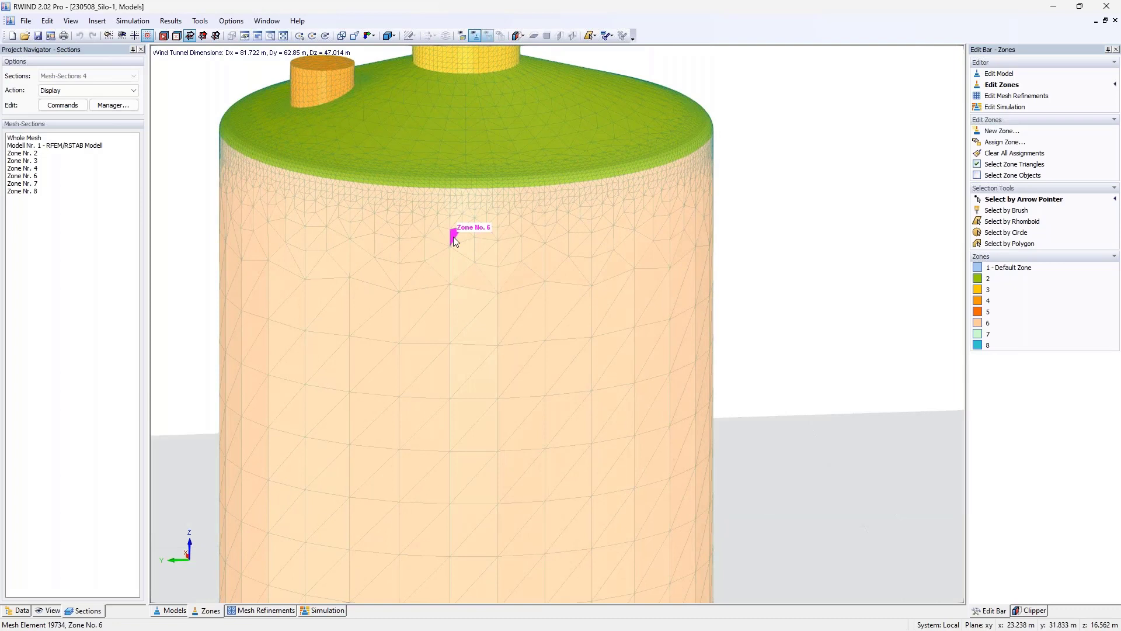
pyautogui.scroll(-2, 457, 243)
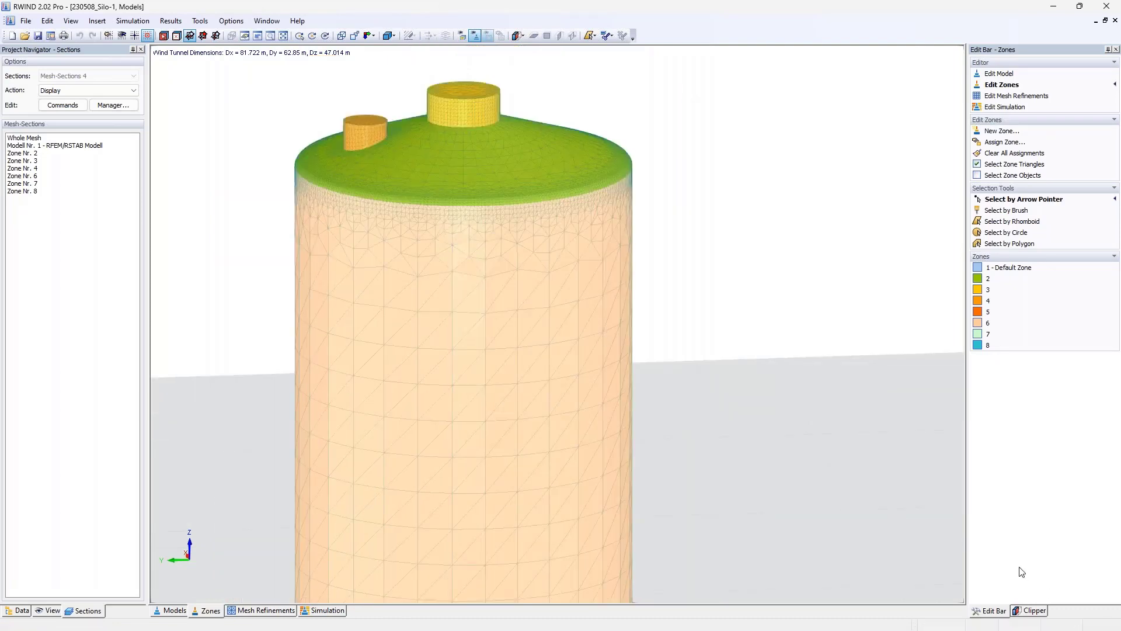
pyautogui.click(170, 610)
# Step: Pan and orbit around the wind tunnel, then display the silo's surface Cp results
pyautogui.scroll(-6, 482, 312)
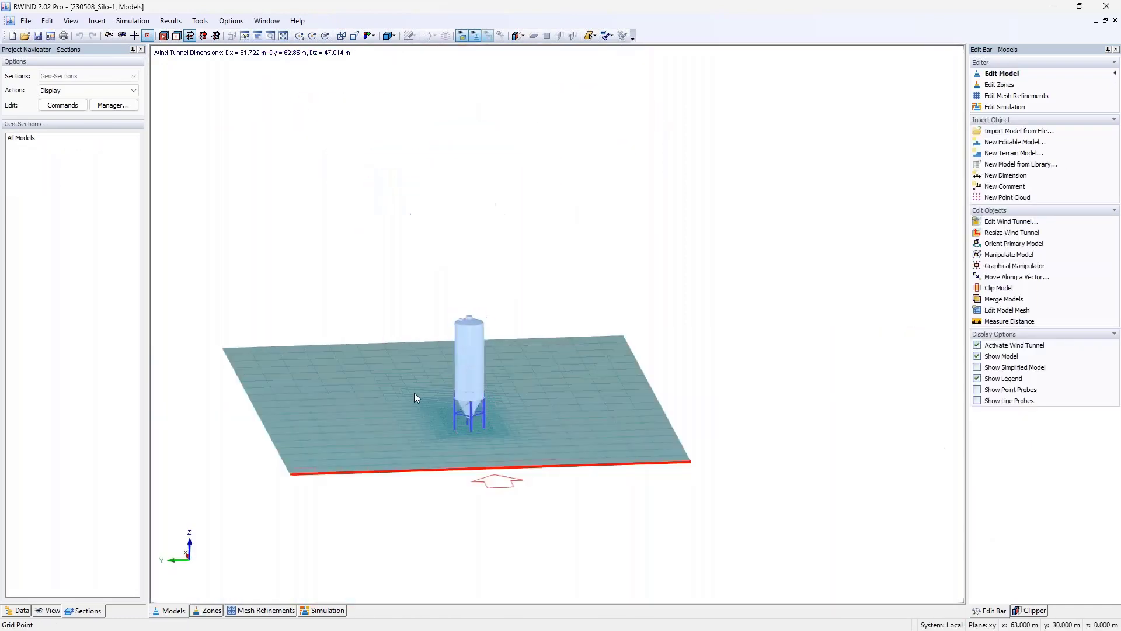
pyautogui.moveTo(583, 380); pyautogui.dragTo(533, 383, button='middle')
pyautogui.scroll(4, 532, 383)
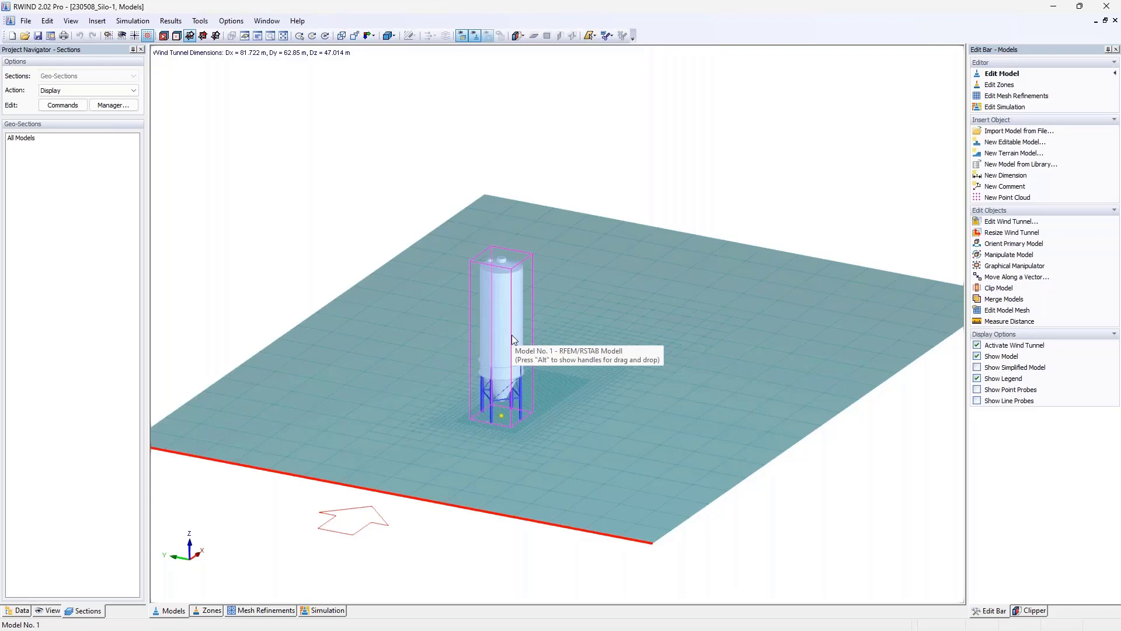
pyautogui.keyDown('ctrl'); pyautogui.moveTo(511, 335); pyautogui.dragTo(478, 335, button='middle'); pyautogui.keyUp('ctrl')
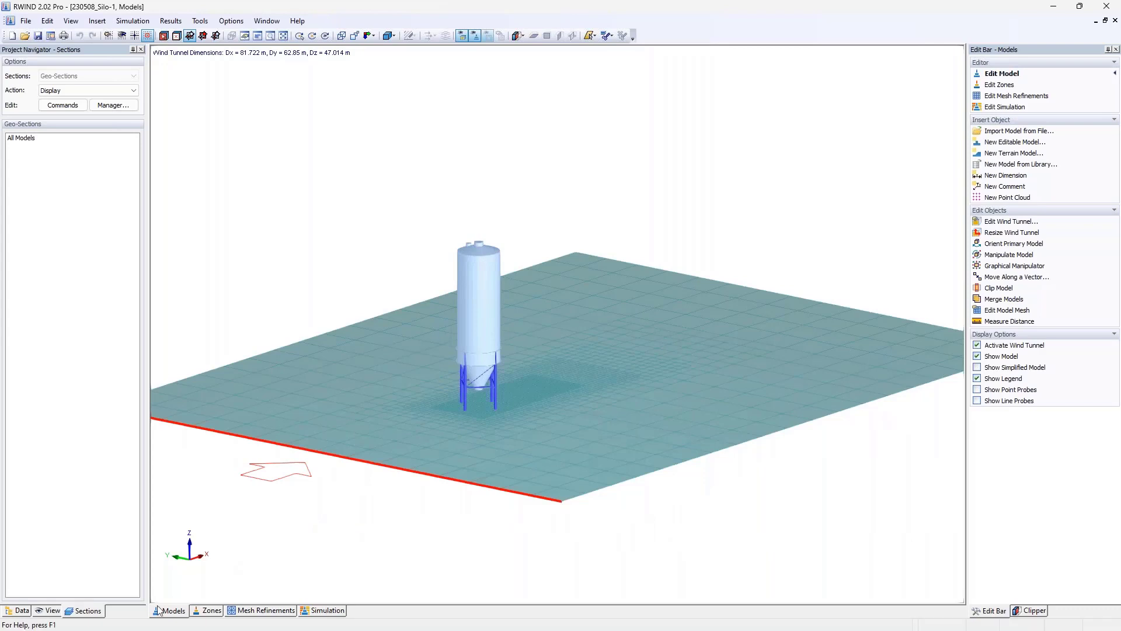
pyautogui.click(325, 610)
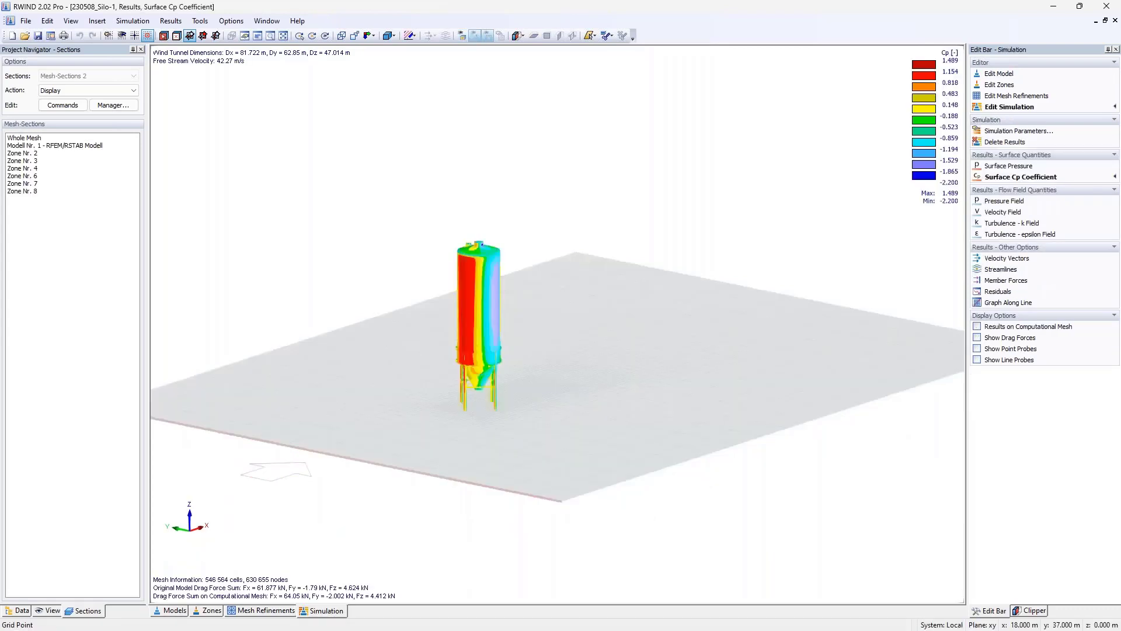
# Step: Switch to Surface Pressure results (1.663 to -2.457 kN/m²), browsing the View menu without changes
pyautogui.click(19, 611)
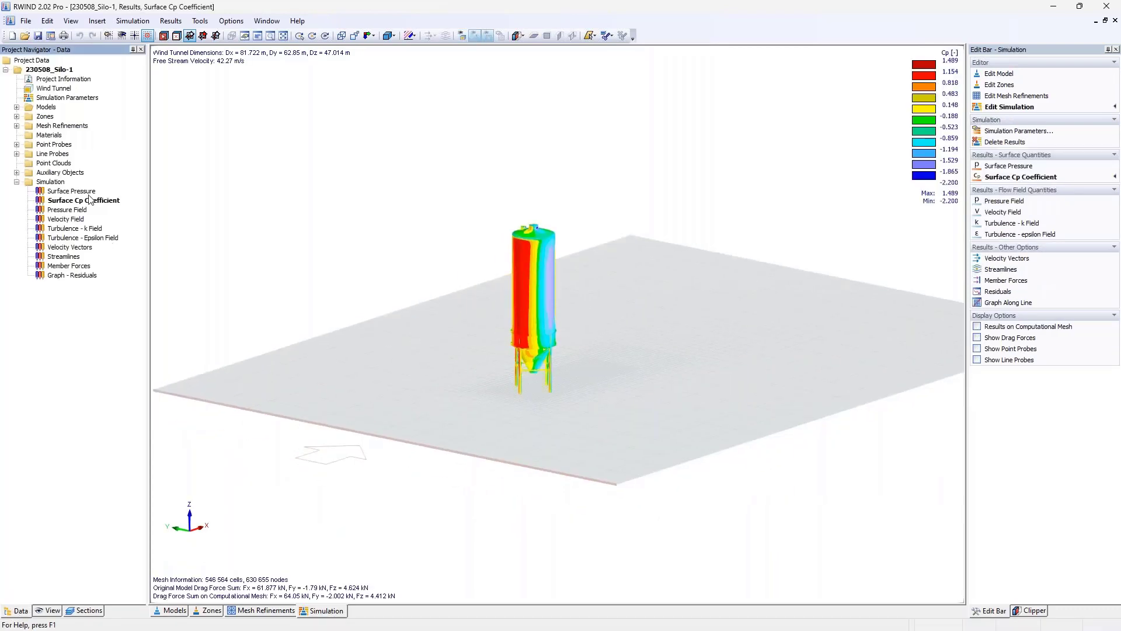
pyautogui.click(76, 191)
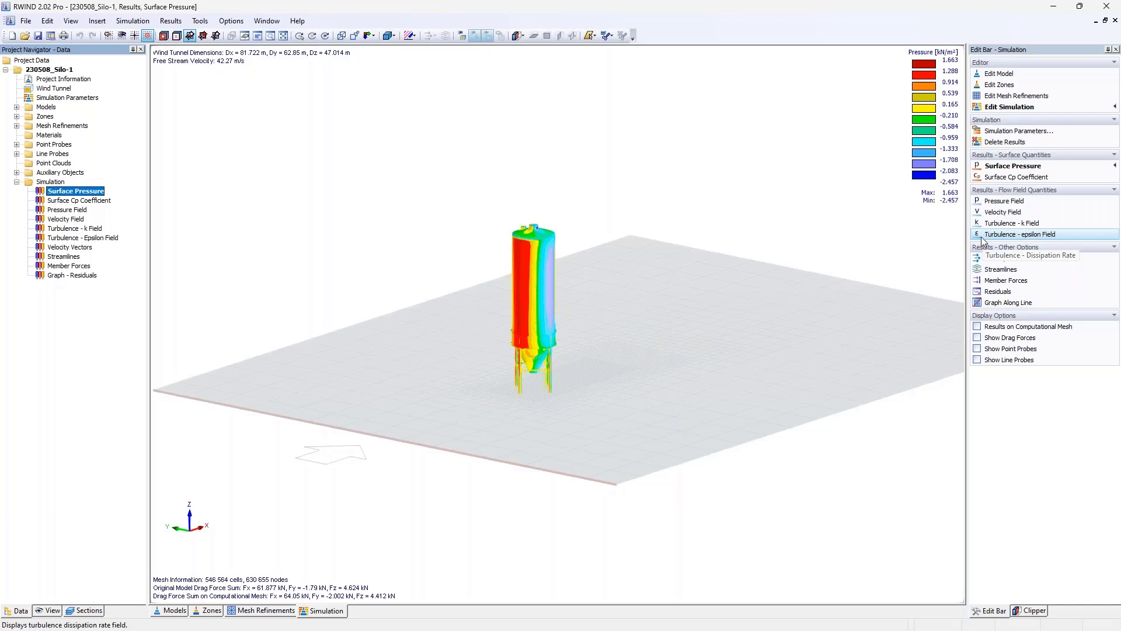
pyautogui.click(71, 21)
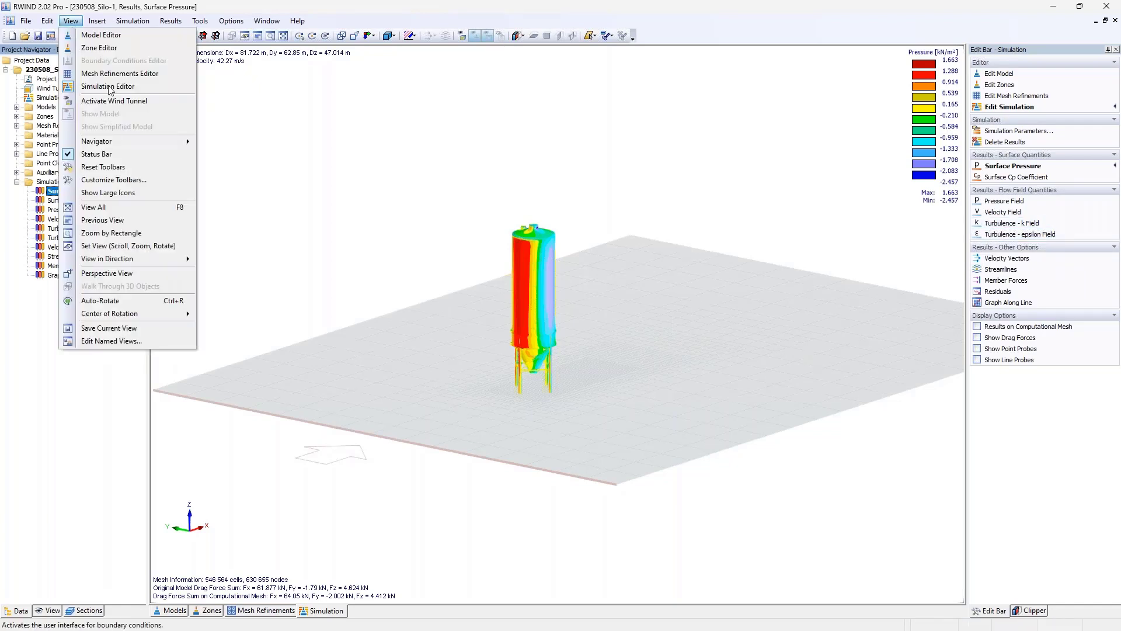
pyautogui.moveTo(130, 142)
pyautogui.moveTo(269, 212)
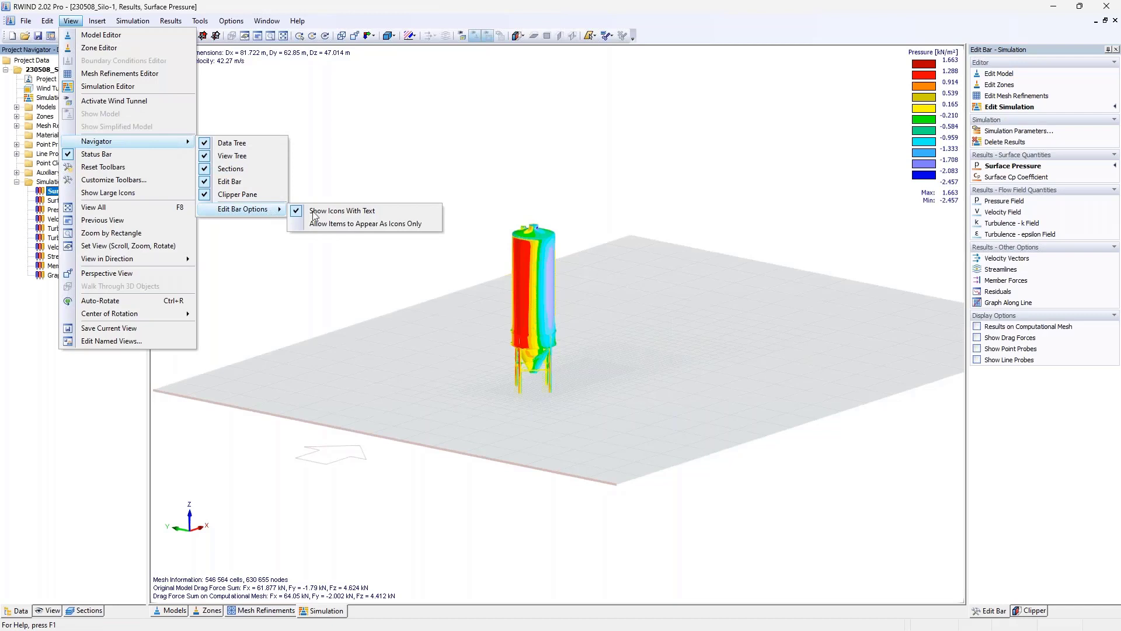
pyautogui.press('Escape')
pyautogui.press('Escape')
pyautogui.press('Escape')
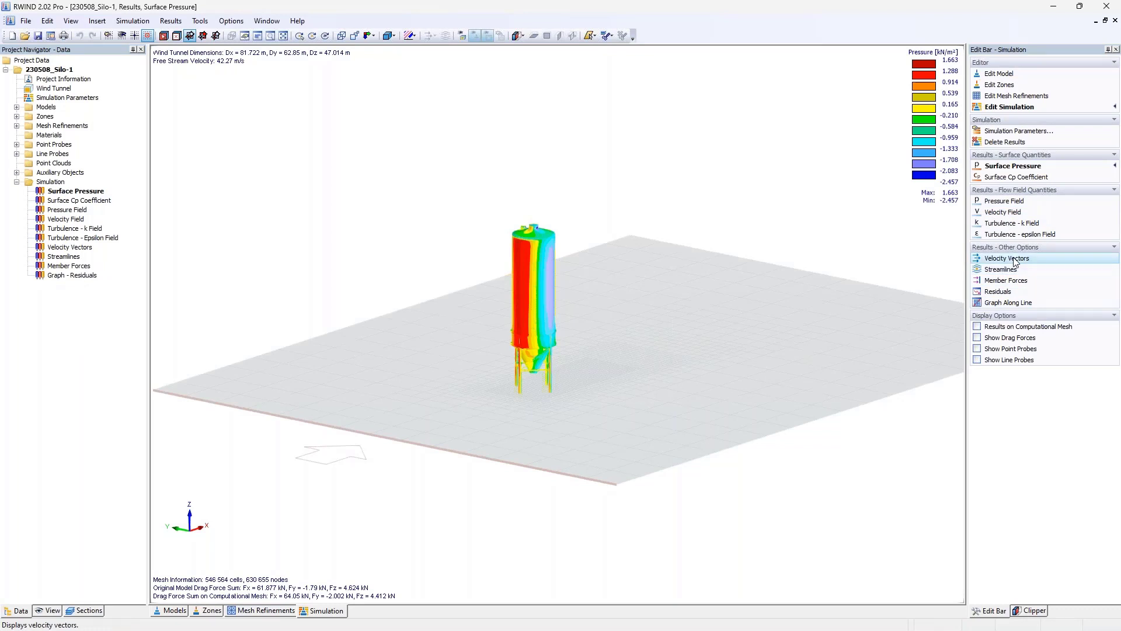
pyautogui.scroll(2, 543, 303)
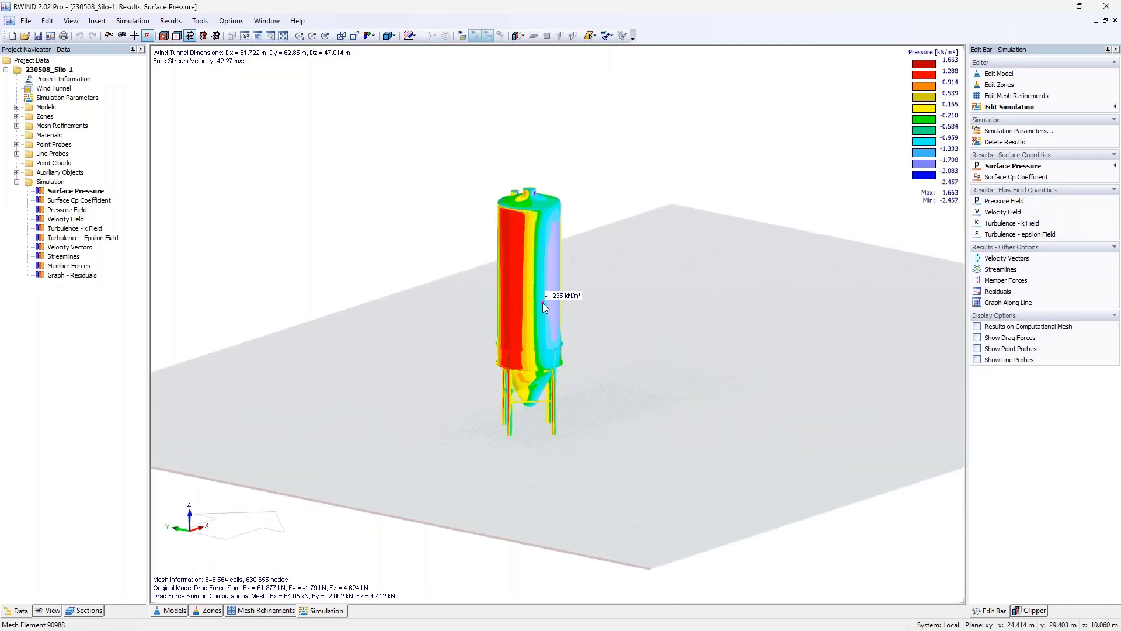
pyautogui.scroll(1, 542, 303)
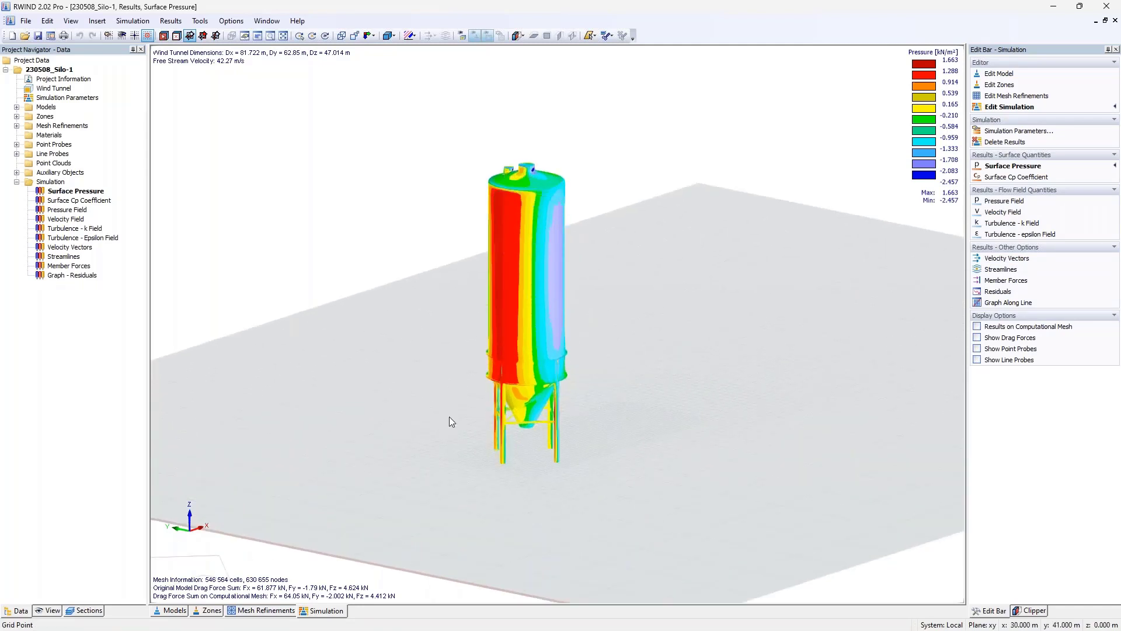
pyautogui.scroll(-2, 450, 416)
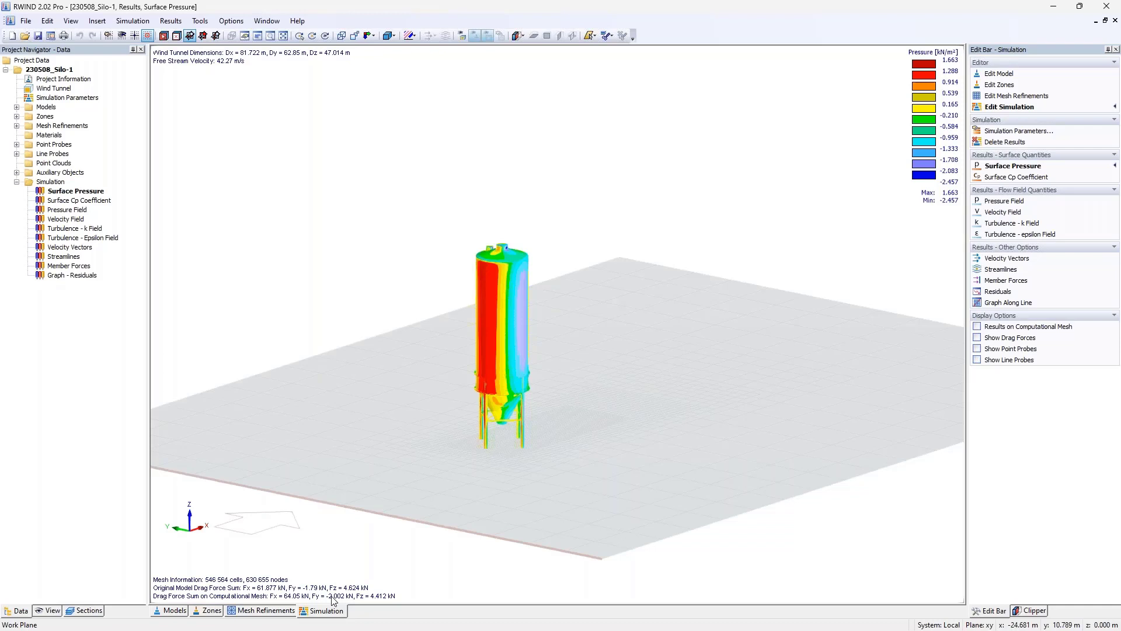
pyautogui.moveTo(509, 307)
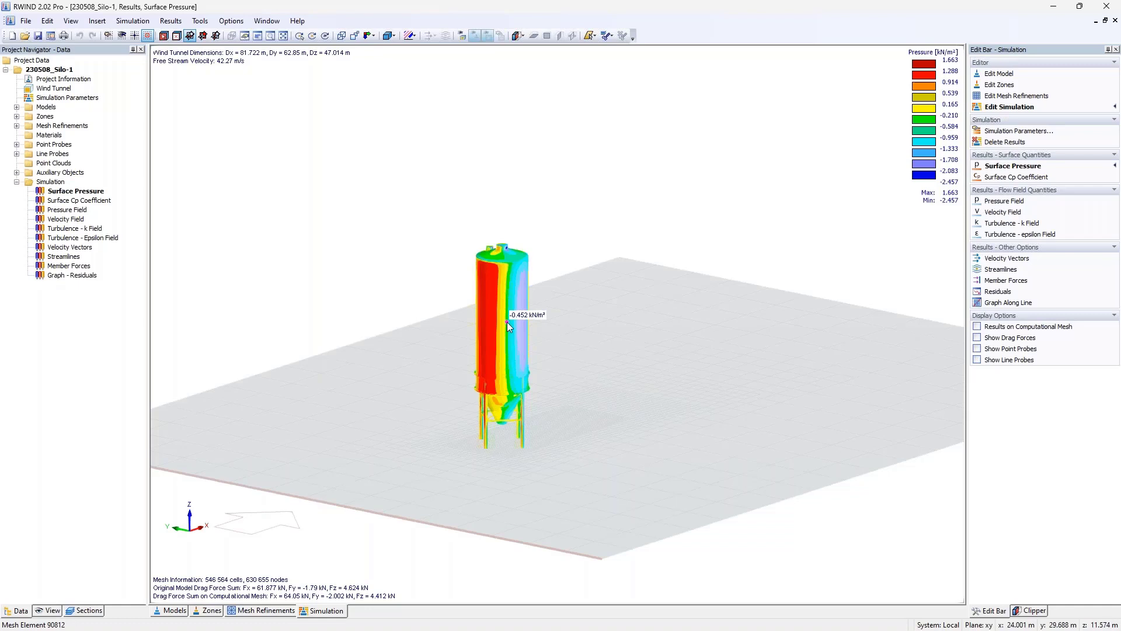
pyautogui.scroll(5, 512, 526)
pyautogui.moveTo(447, 302)
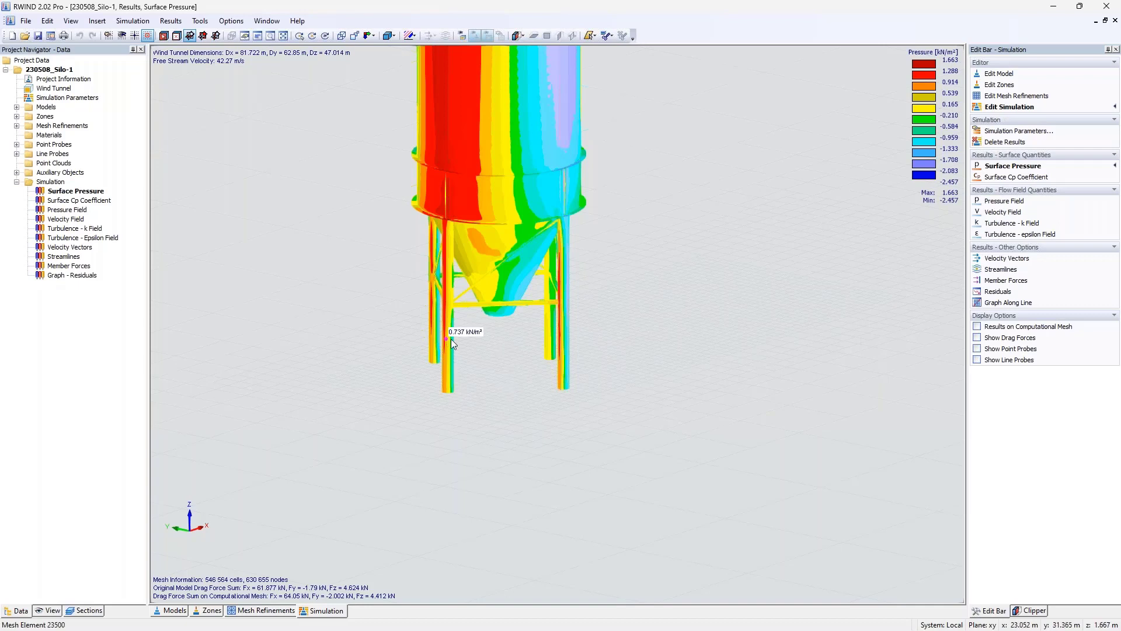
pyautogui.moveTo(449, 387)
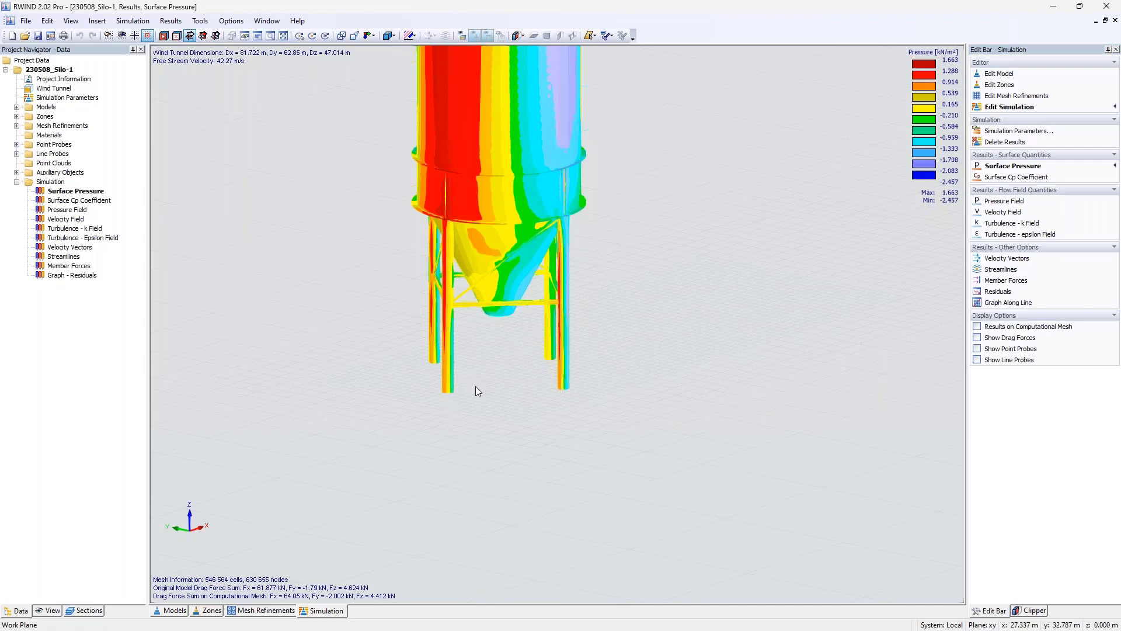
pyautogui.moveTo(567, 368)
pyautogui.moveTo(401, 361); pyautogui.dragTo(349, 154, button='middle')
pyautogui.moveTo(497, 113)
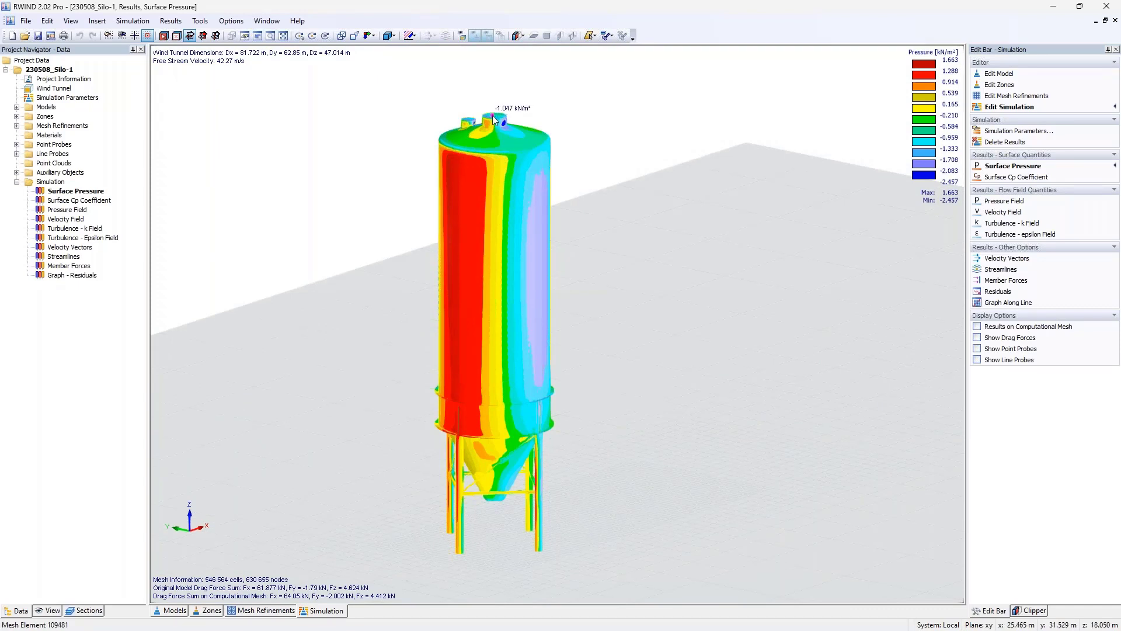
pyautogui.scroll(-3, 525, 155)
pyautogui.scroll(1, 497, 164)
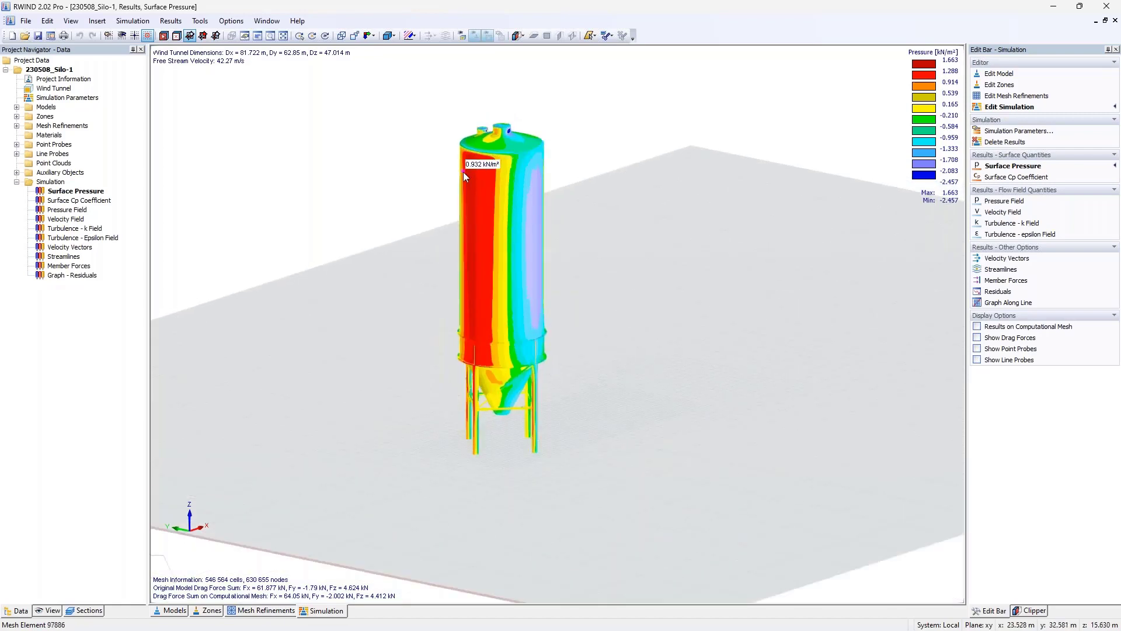
# Step: Compare results on the original model and computational mesh, leaving computational mesh results shown
pyautogui.click(977, 327)
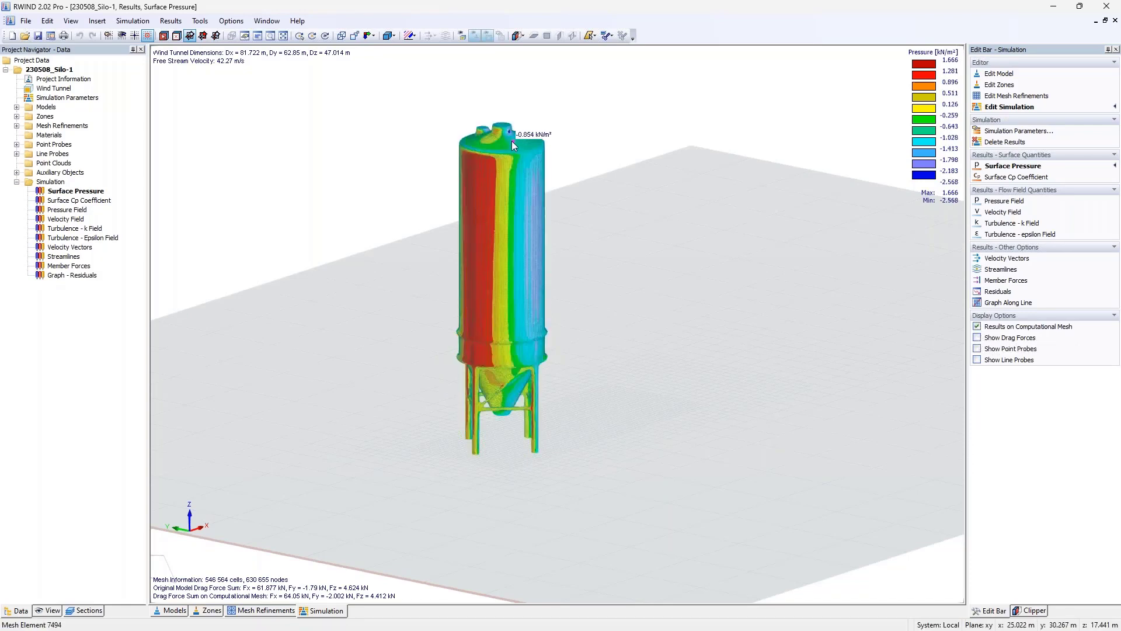
pyautogui.scroll(3, 512, 141)
pyautogui.scroll(2, 502, 146)
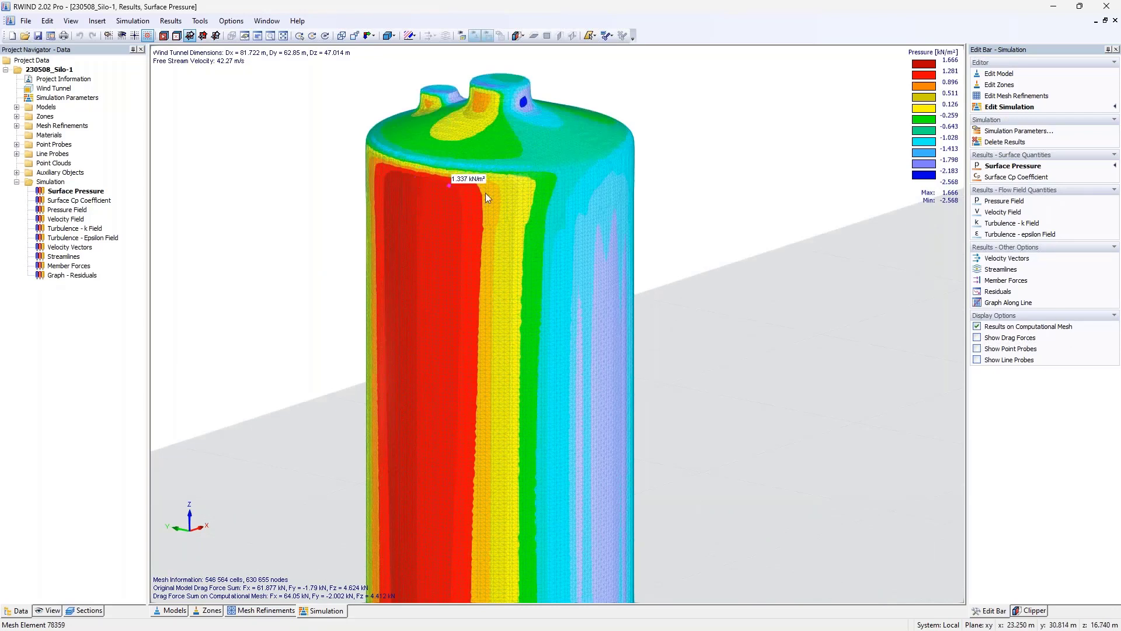
pyautogui.click(978, 326)
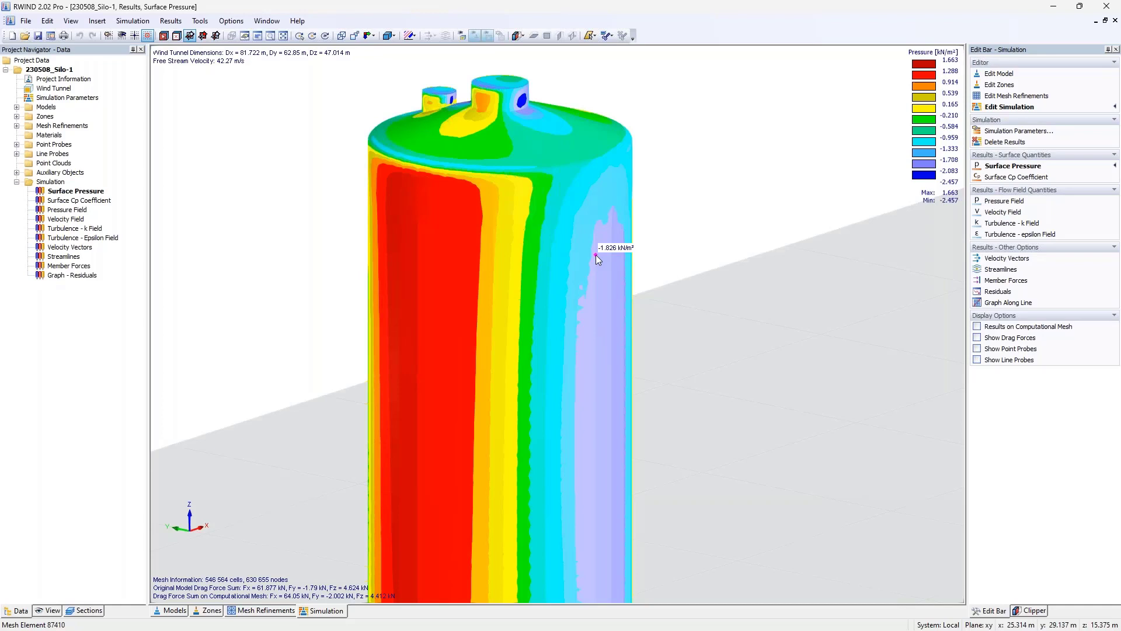
pyautogui.moveTo(516, 185)
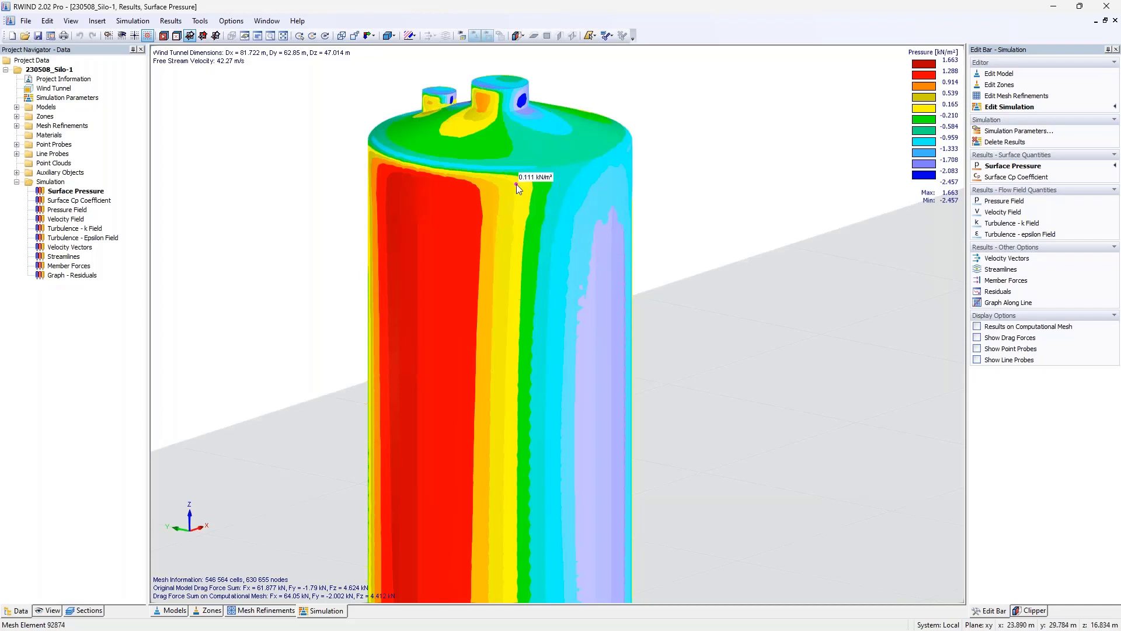
pyautogui.scroll(-2, 516, 184)
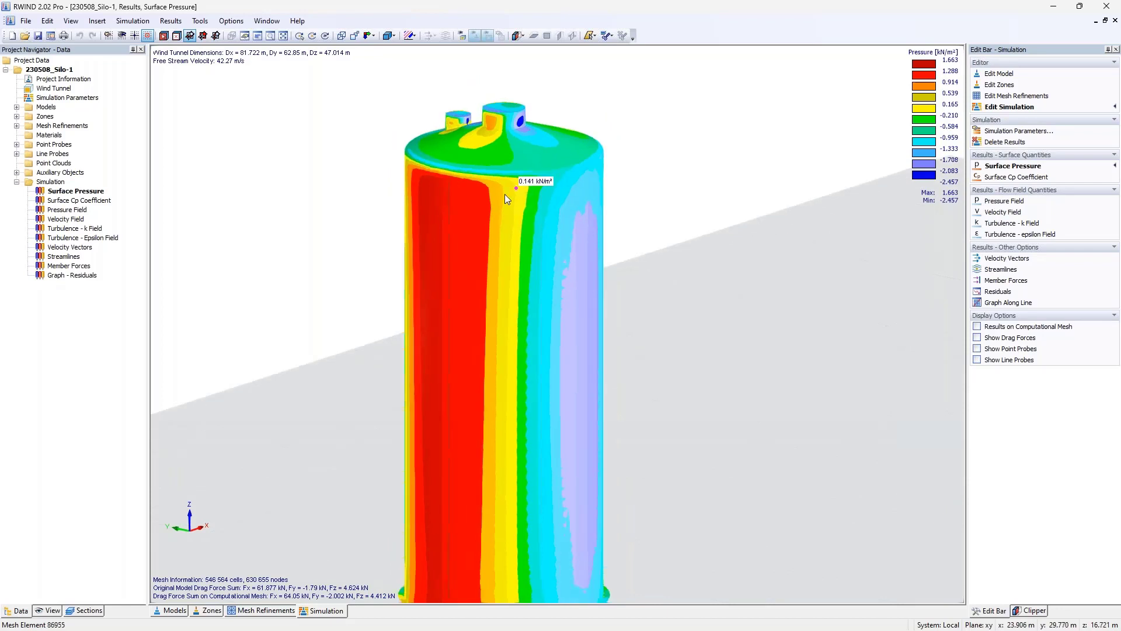
pyautogui.moveTo(432, 252)
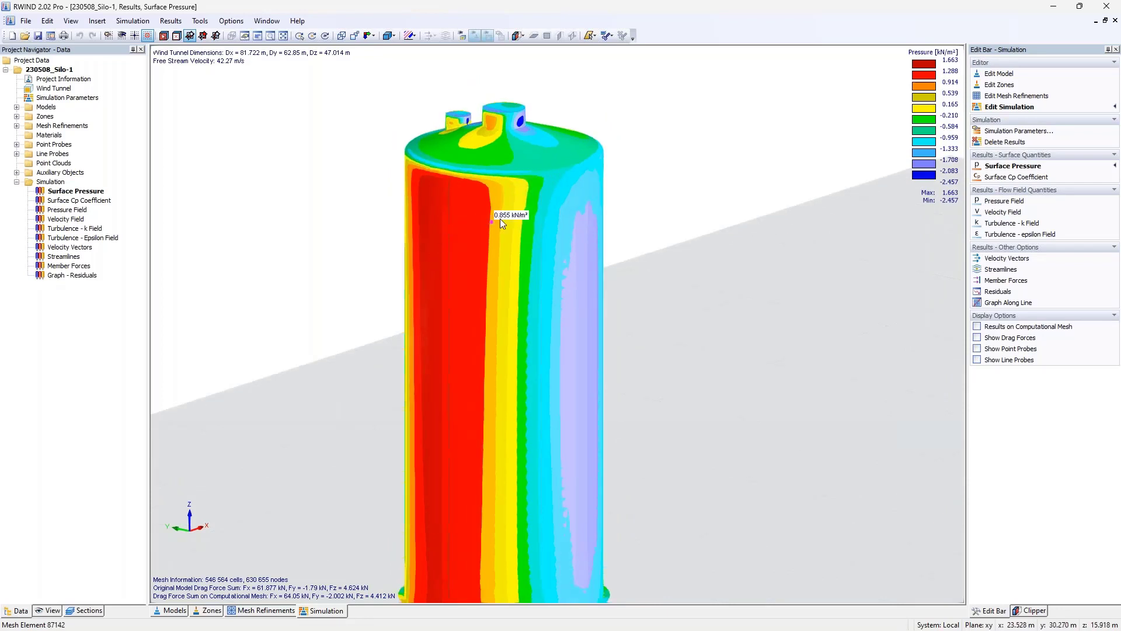
pyautogui.click(979, 327)
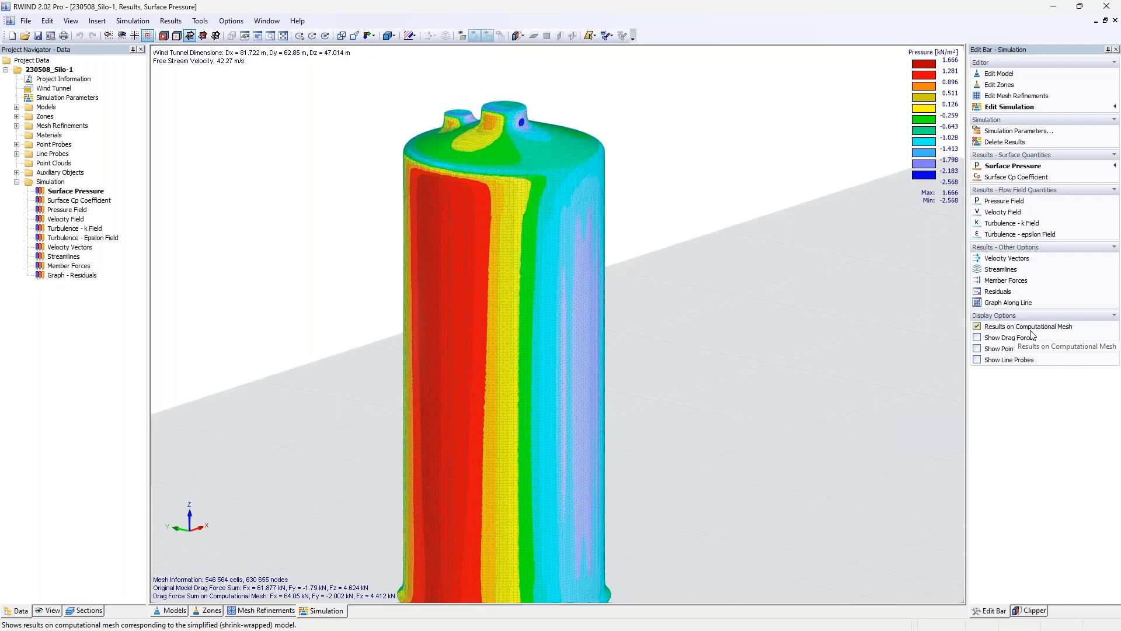
pyautogui.moveTo(453, 191)
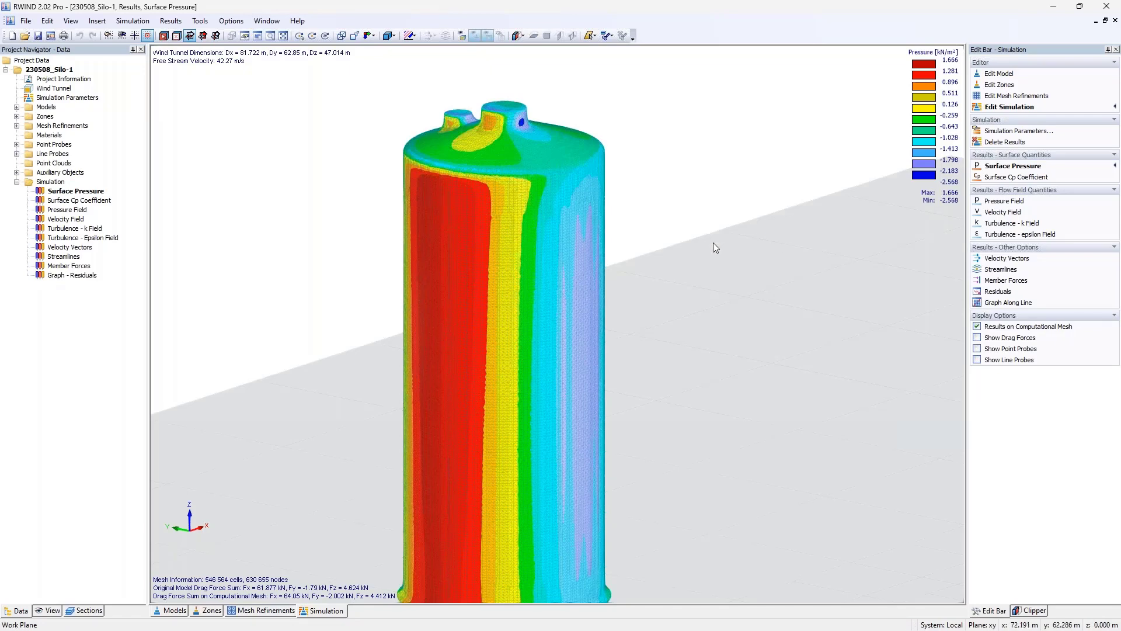
pyautogui.scroll(-3, 713, 243)
# Step: Turn on drag forces and orbit to view the silo from above and its windward side
pyautogui.click(1002, 336)
pyautogui.keyDown('ctrl'); pyautogui.moveTo(916, 359); pyautogui.dragTo(598, 359, button='middle'); pyautogui.keyUp('ctrl')
pyautogui.moveTo(626, 356)
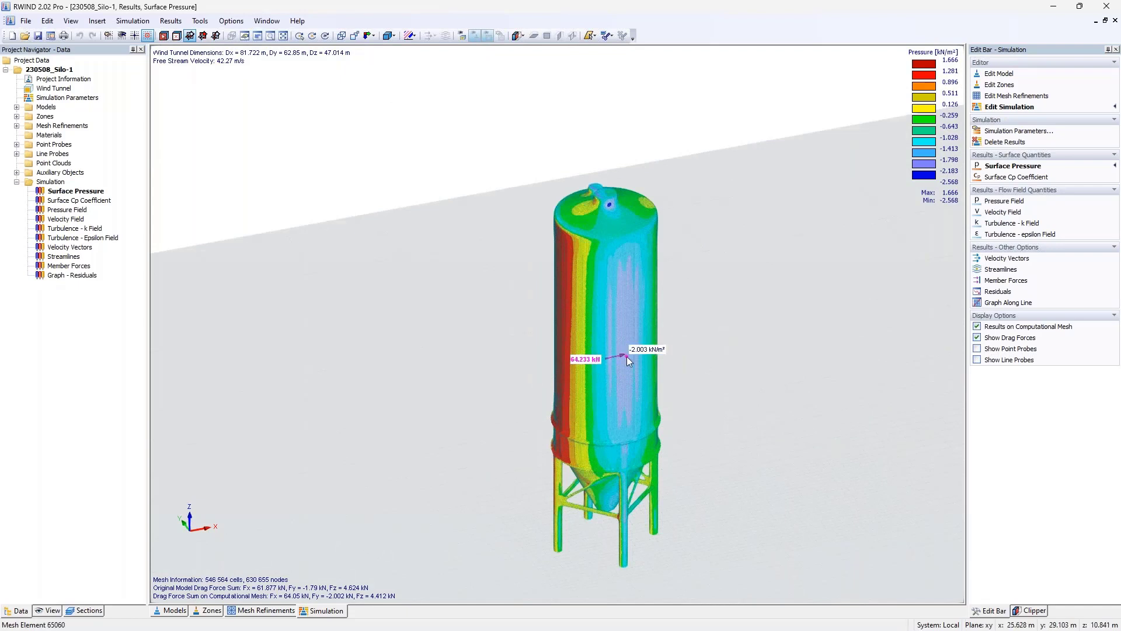
pyautogui.keyDown('ctrl'); pyautogui.moveTo(578, 429); pyautogui.dragTo(942, 292, button='middle'); pyautogui.keyUp('ctrl')
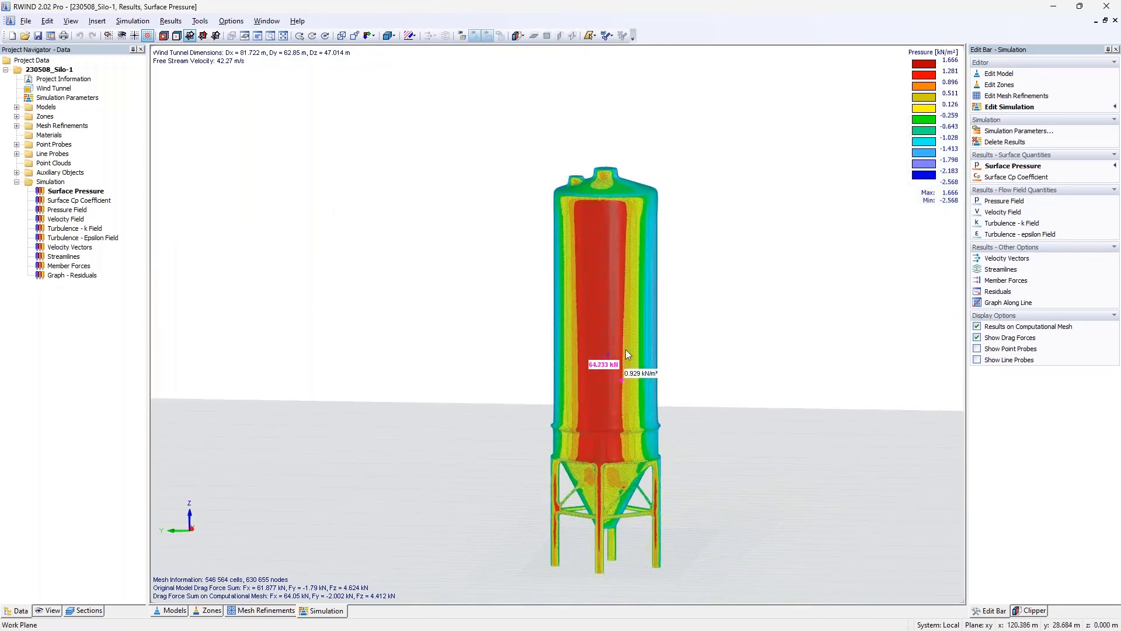
pyautogui.moveTo(611, 212)
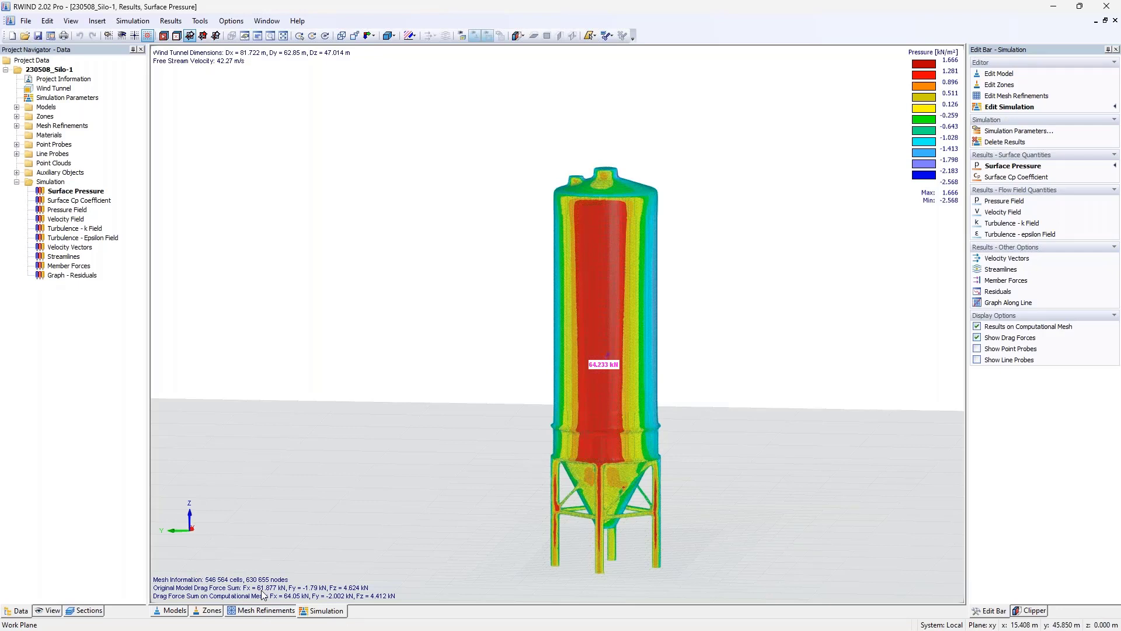
pyautogui.moveTo(805, 212); pyautogui.dragTo(548, 313, button='middle')
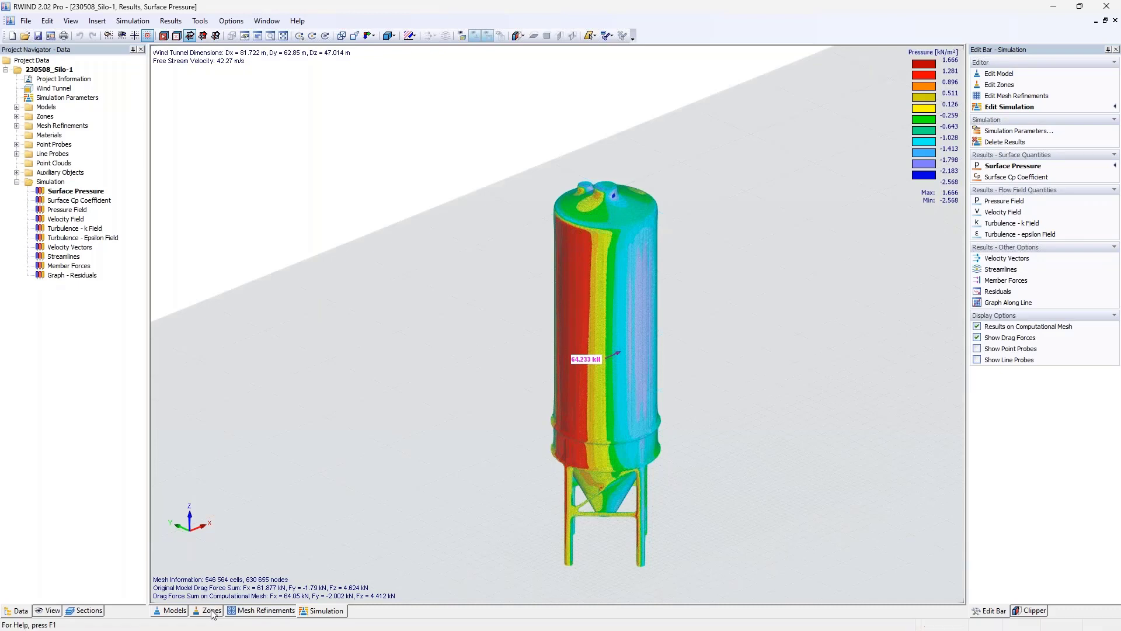
pyautogui.moveTo(585, 349)
# Step: Isolate roof section Zone Nr. 2 and show its computational-mesh results: -0.646 kN/m² mean, 9.887 kN drag
pyautogui.click(97, 611)
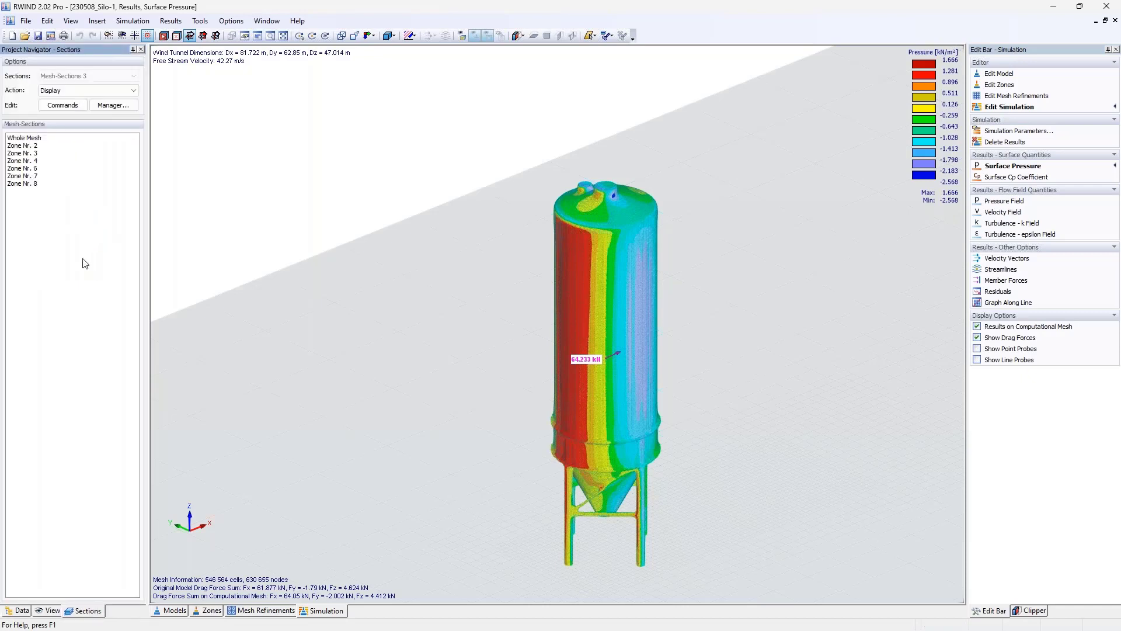
pyautogui.click(36, 146)
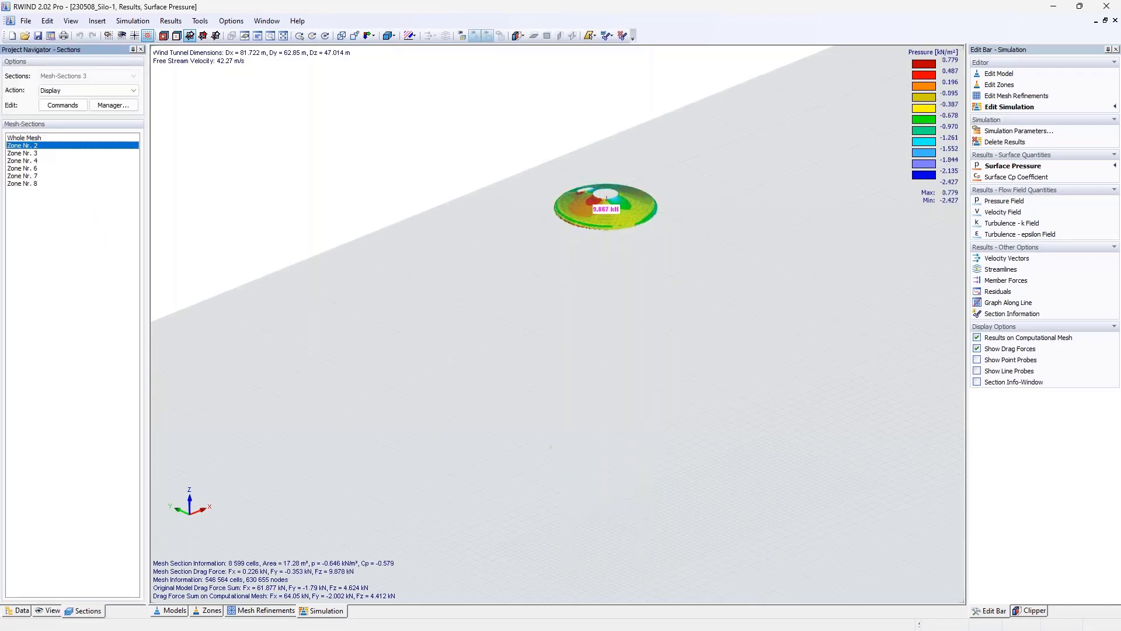
pyautogui.scroll(5, 614, 204)
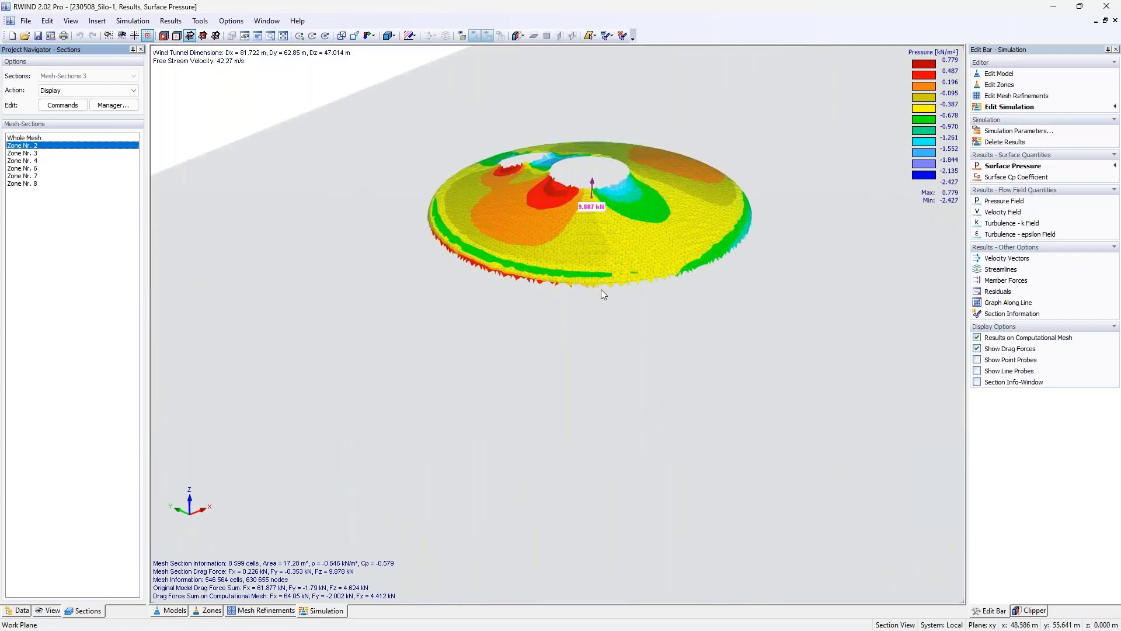
pyautogui.scroll(1, 601, 289)
pyautogui.scroll(1, 600, 289)
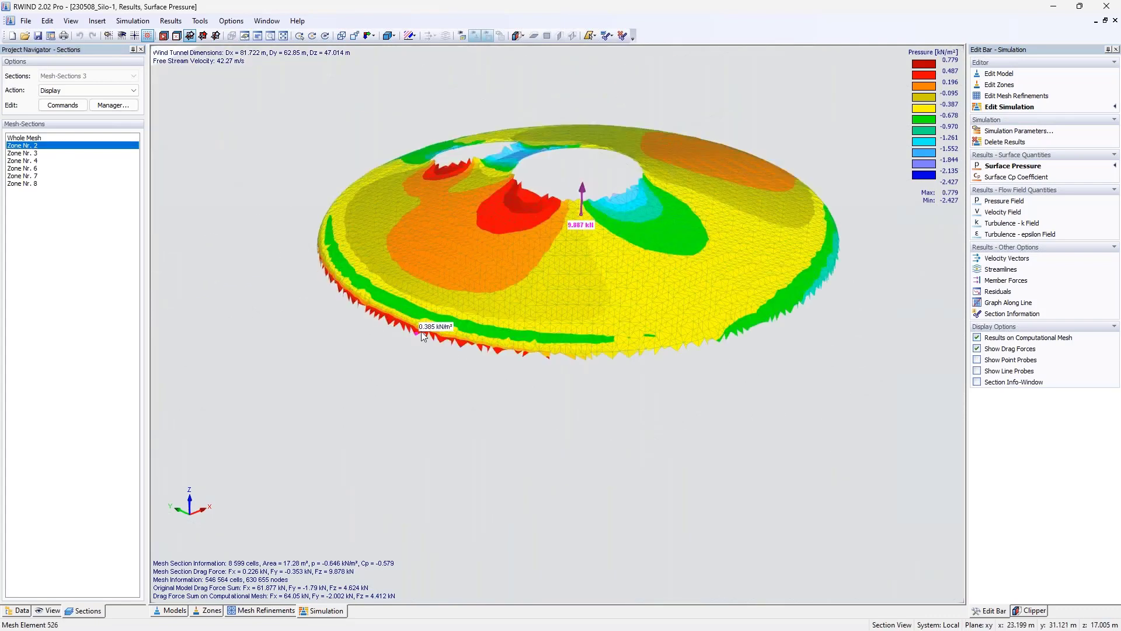
pyautogui.moveTo(525, 358)
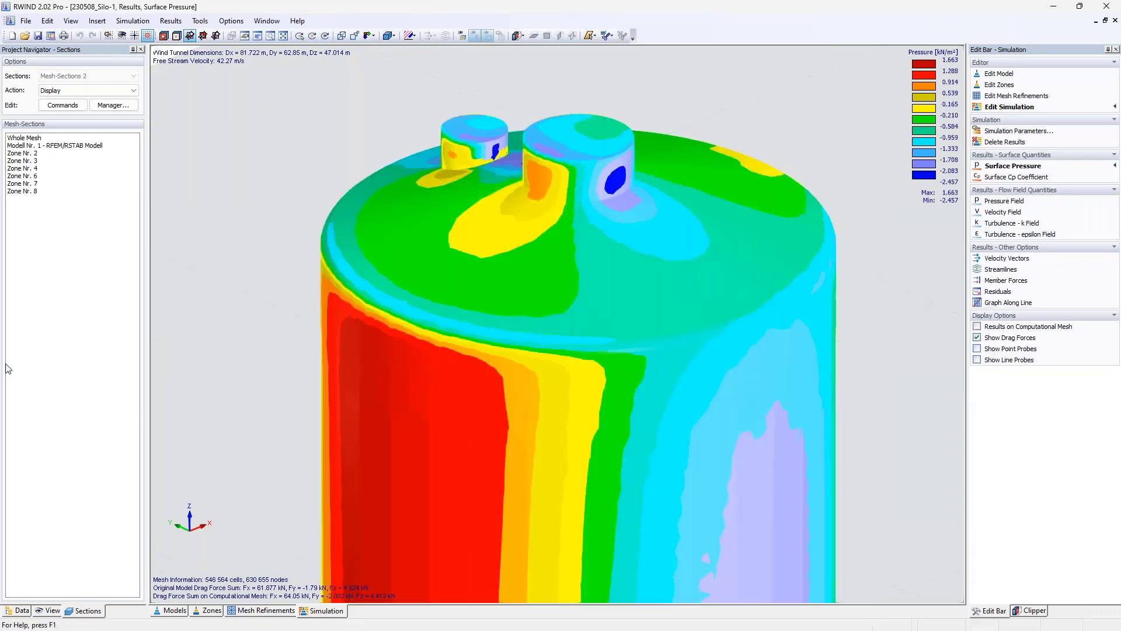
pyautogui.click(35, 154)
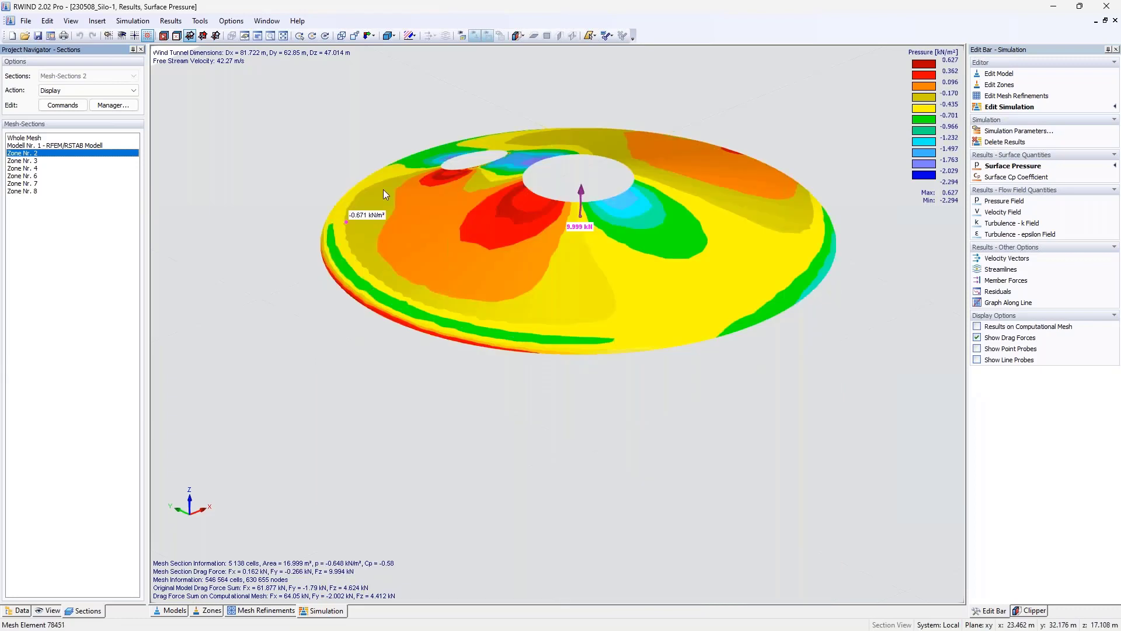
pyautogui.moveTo(439, 316)
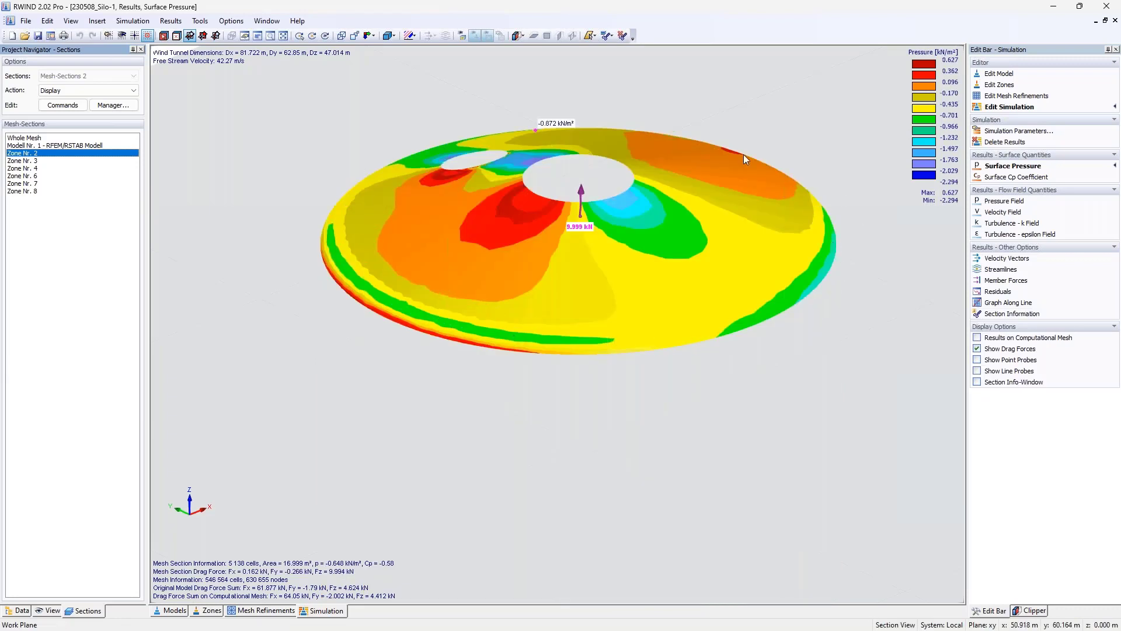
pyautogui.click(977, 338)
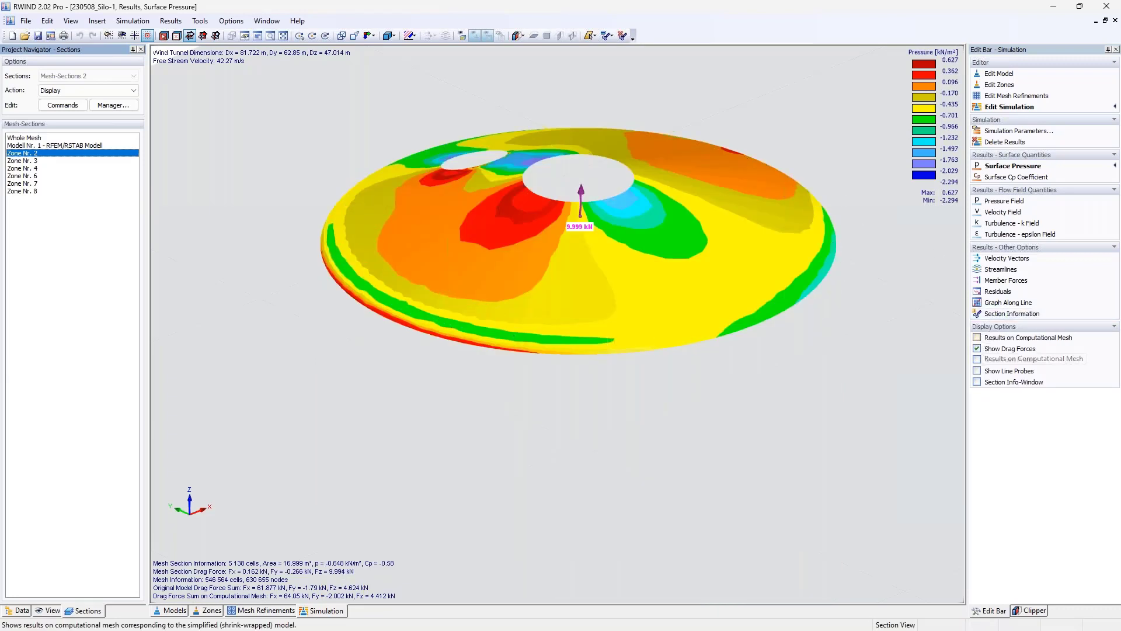
pyautogui.moveTo(587, 236)
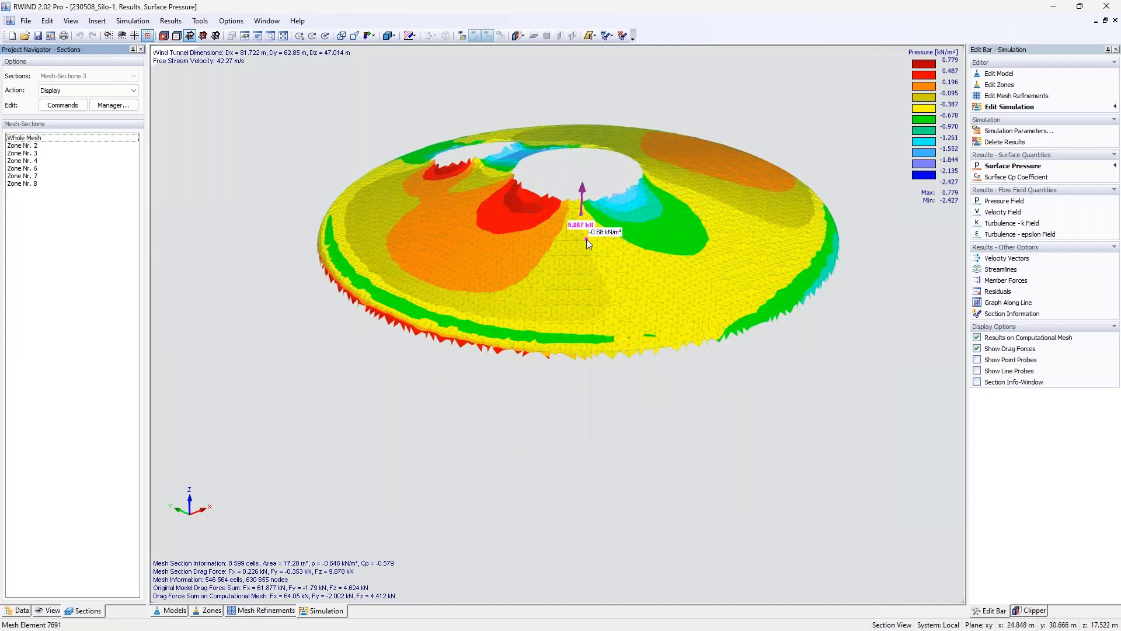
pyautogui.scroll(-5, 587, 239)
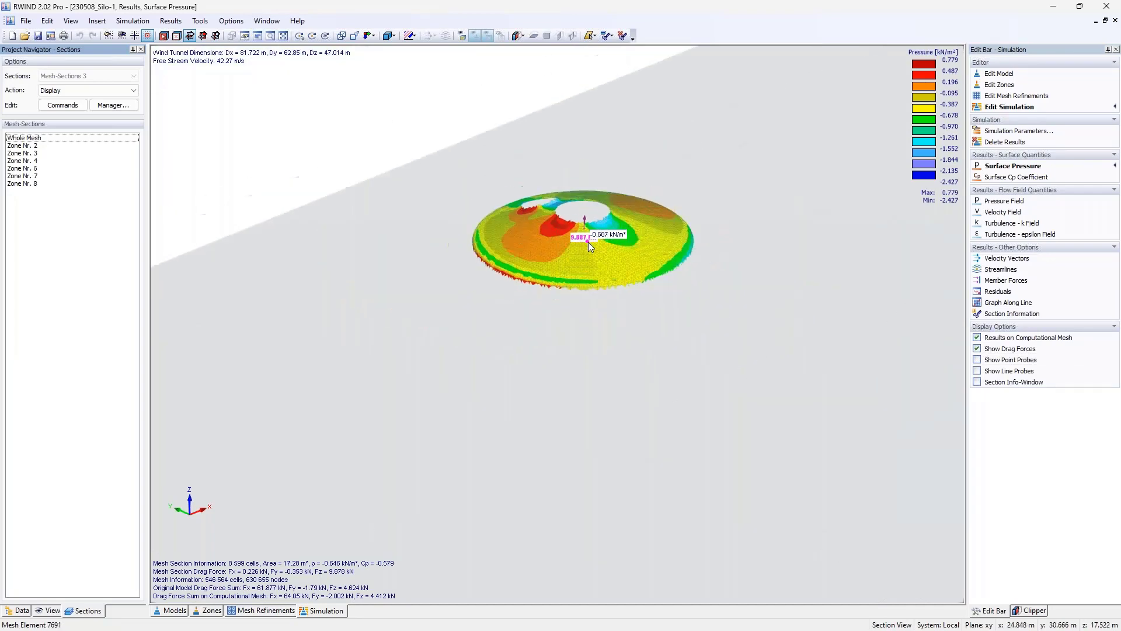
# Step: Isolate the silo wall section Zone Nr. 6 to inspect its pressures
pyautogui.click(37, 167)
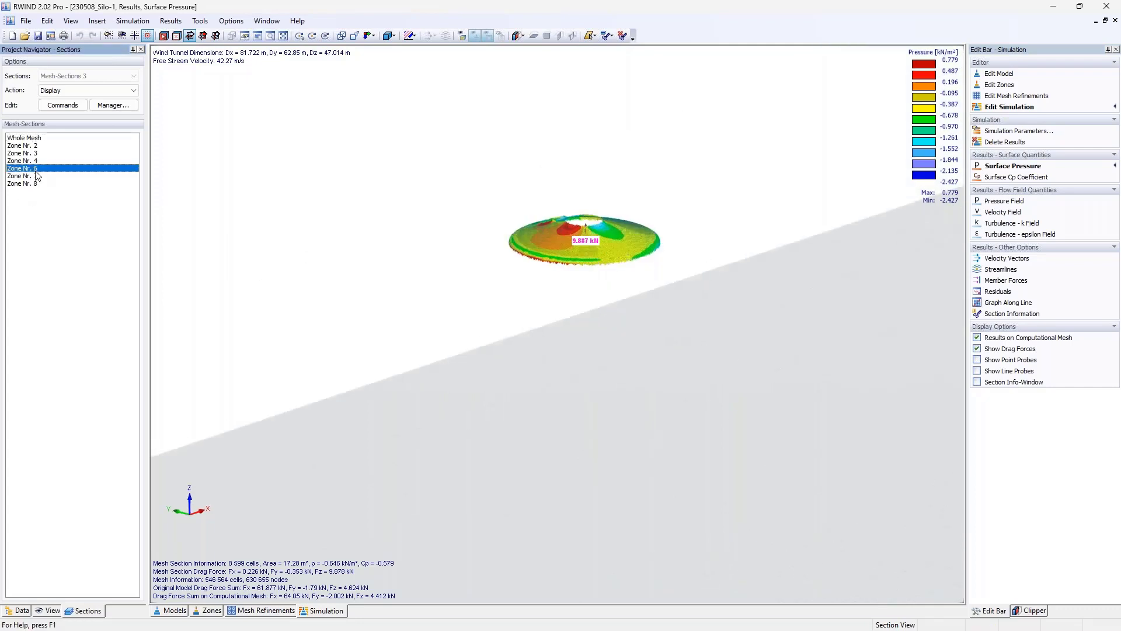
pyautogui.scroll(-3, 415, 320)
pyautogui.moveTo(517, 345)
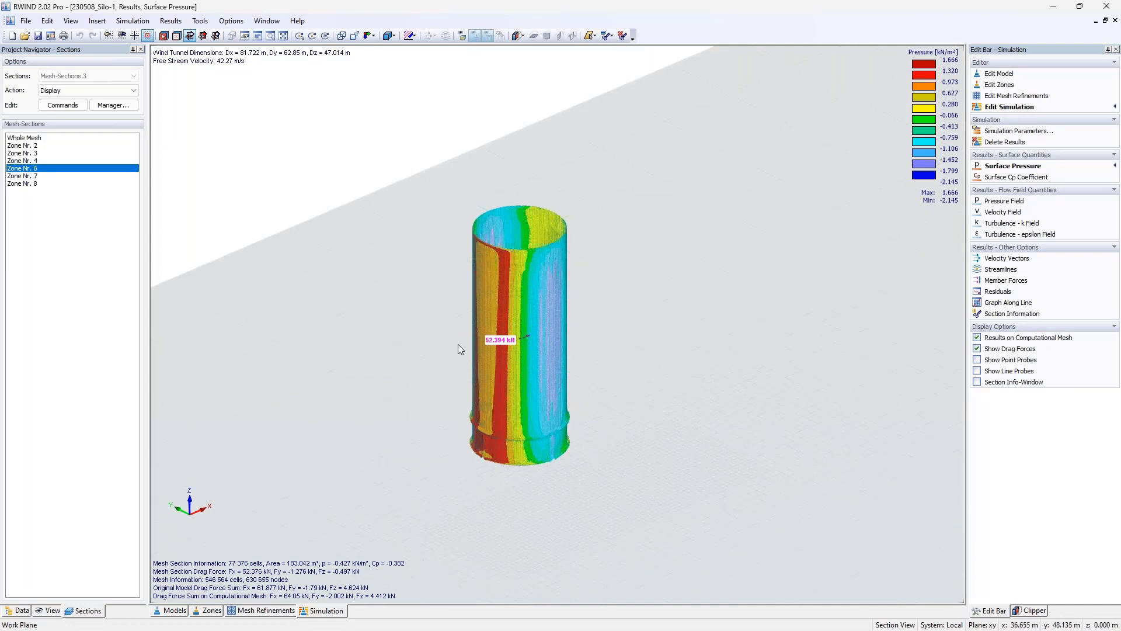
pyautogui.moveTo(527, 262)
# Step: Hide drag forces, reselect Whole Mesh, and return to the project data tree
pyautogui.click(1004, 348)
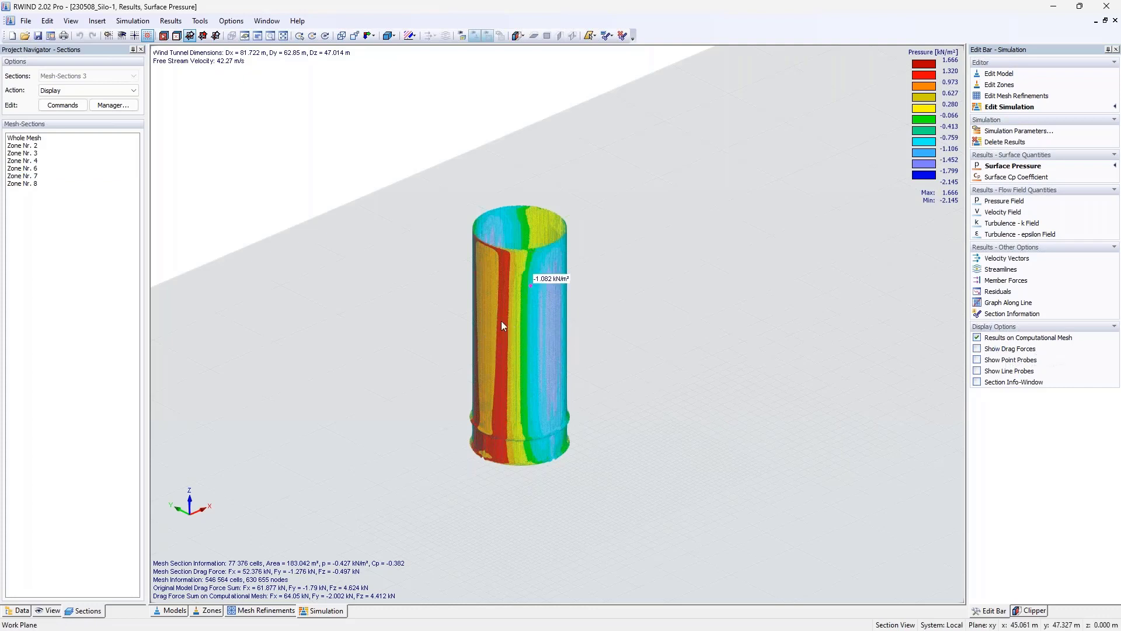
pyautogui.click(44, 138)
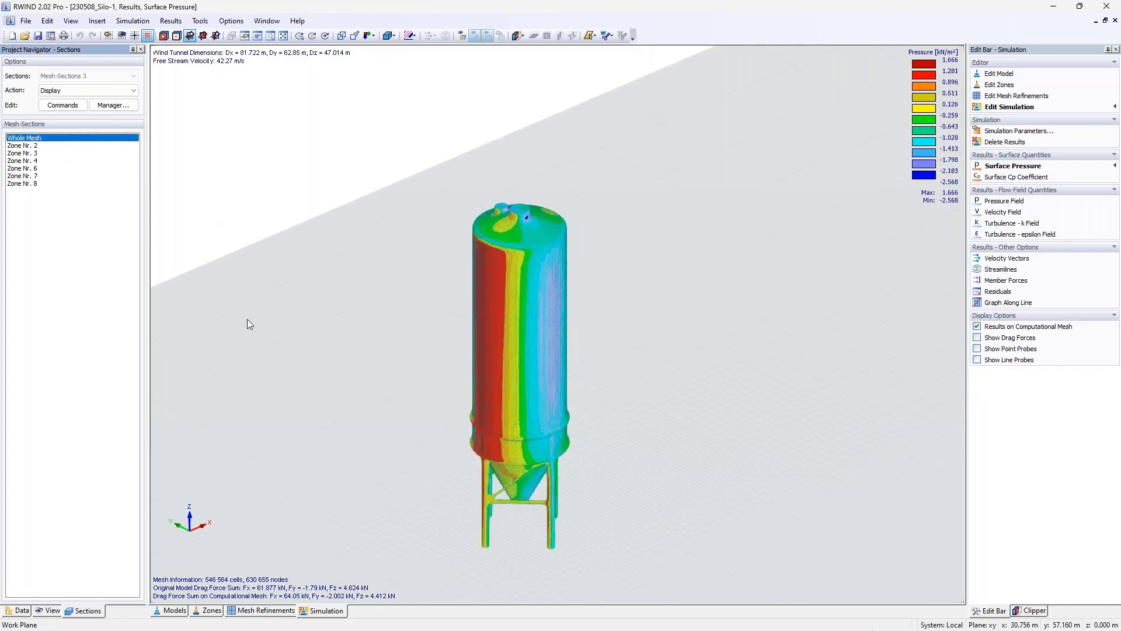
pyautogui.click(19, 611)
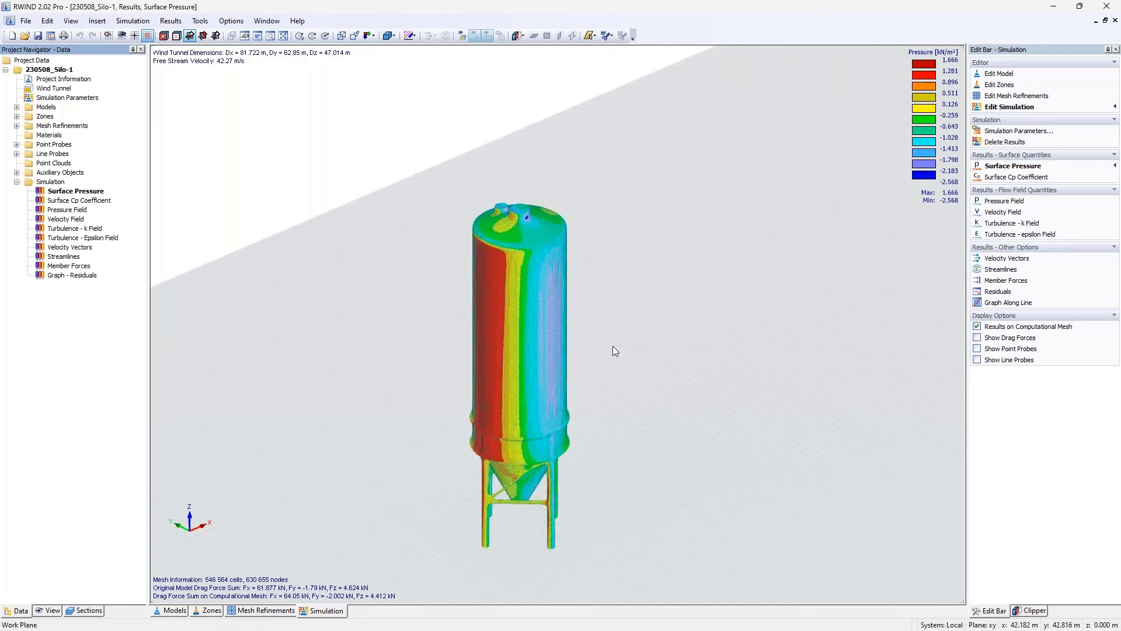
# Step: Display the surface Cp coefficient (1.492 to -2.299) and orbit around the silo
pyautogui.click(81, 201)
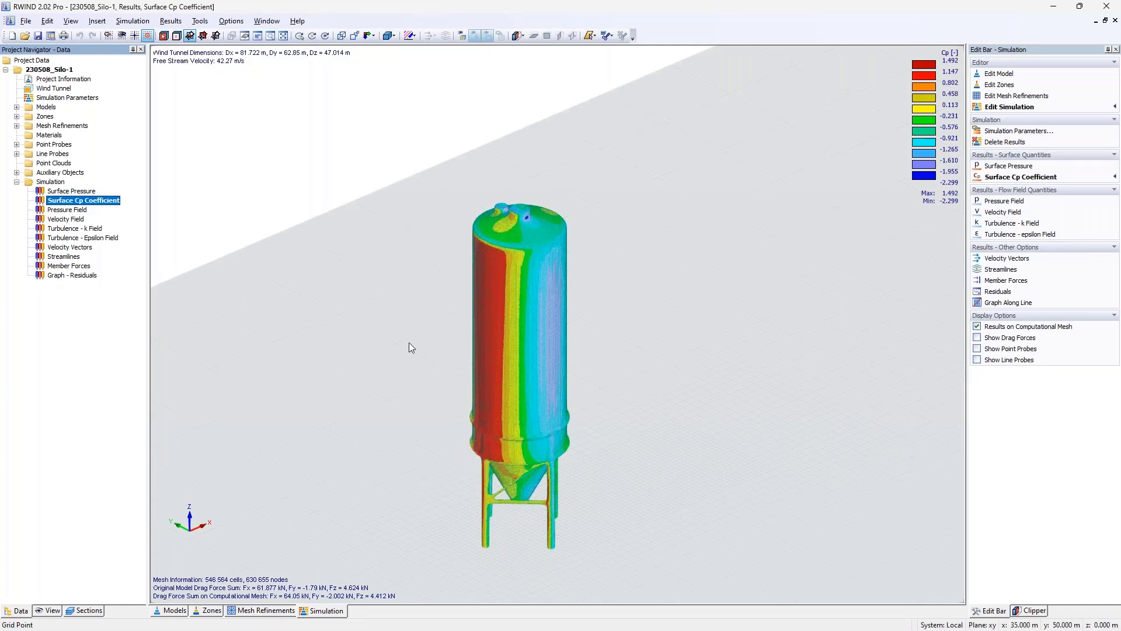
pyautogui.moveTo(408, 348); pyautogui.dragTo(554, 344, button='middle')
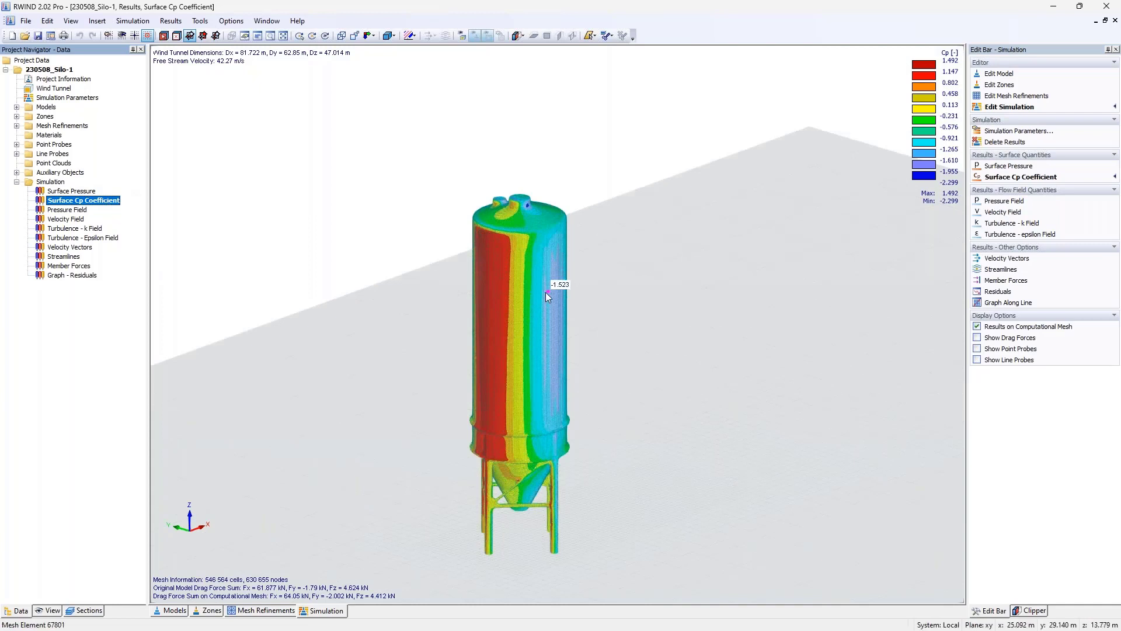
pyautogui.moveTo(548, 292); pyautogui.dragTo(961, 87, button='middle')
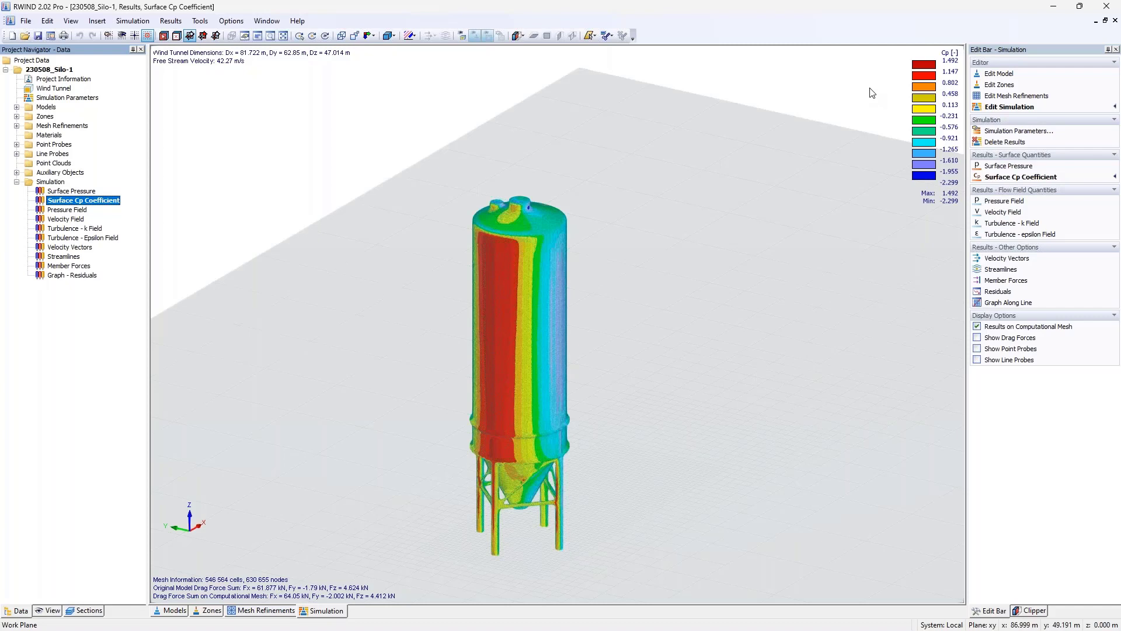
pyautogui.moveTo(529, 290)
pyautogui.doubleClick(67, 210)
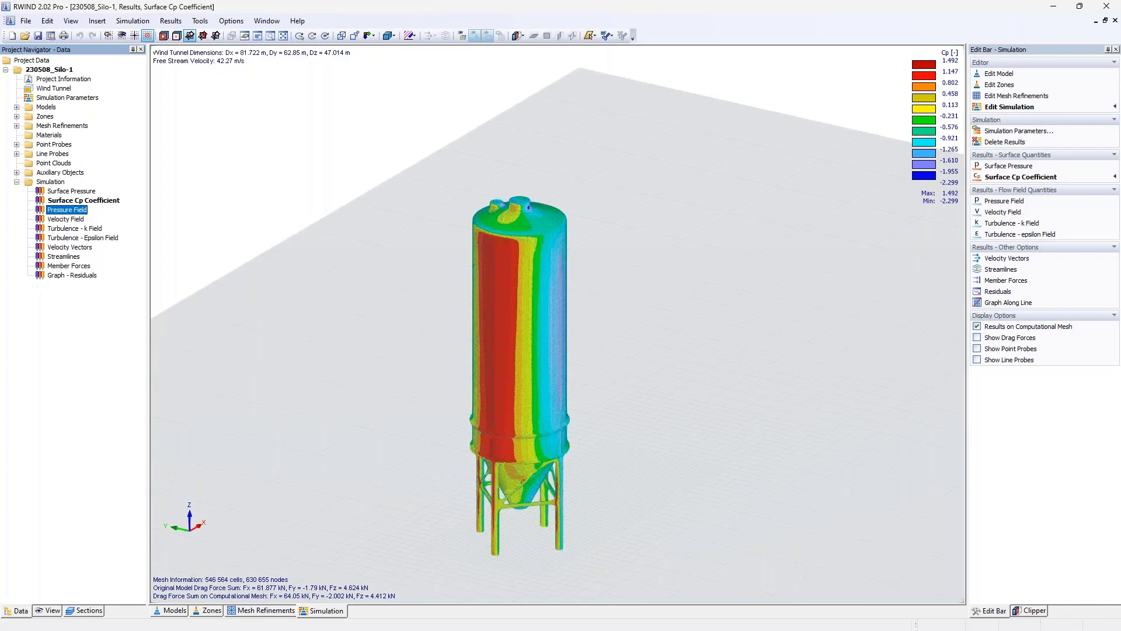
pyautogui.click(70, 211)
pyautogui.moveTo(628, 236); pyautogui.dragTo(514, 368, button='middle')
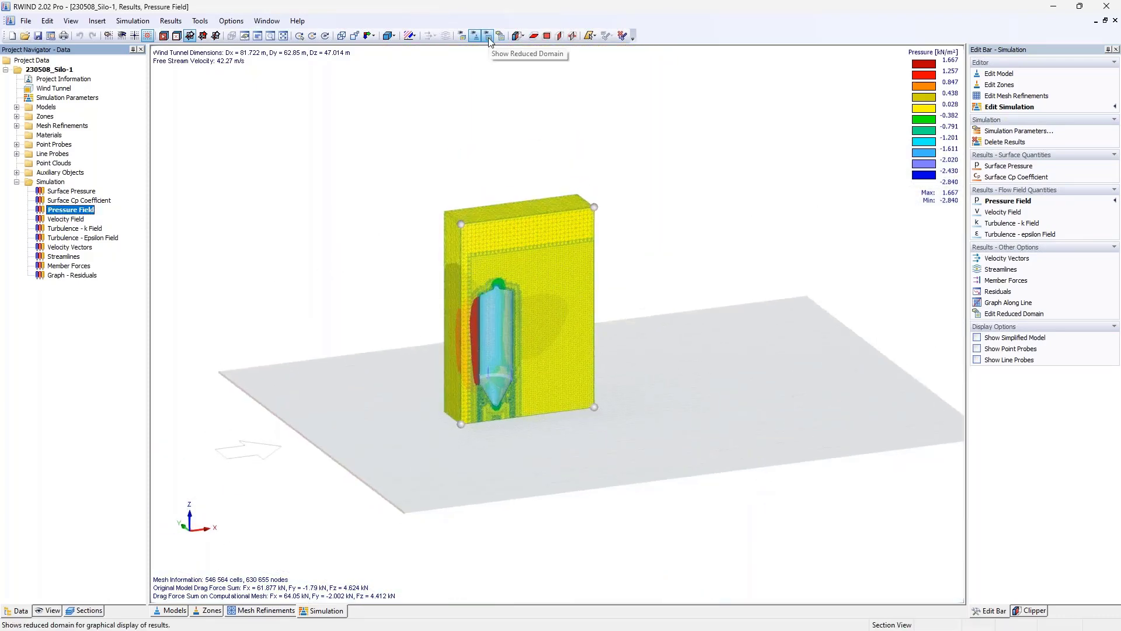
pyautogui.click(488, 37)
pyautogui.scroll(-2, 534, 199)
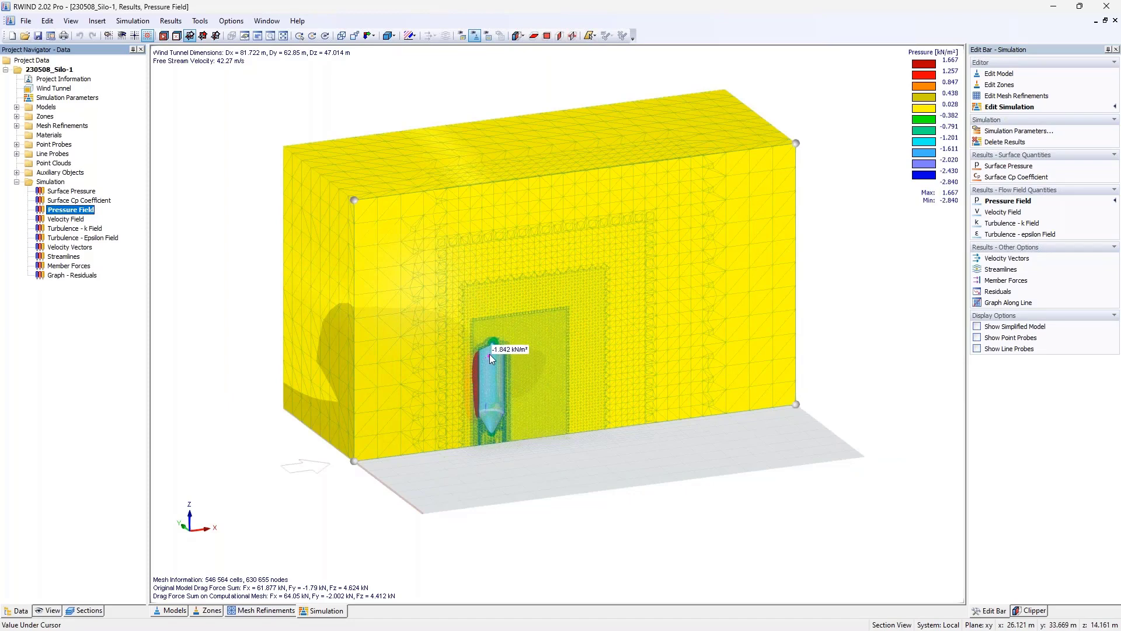
pyautogui.scroll(3, 489, 353)
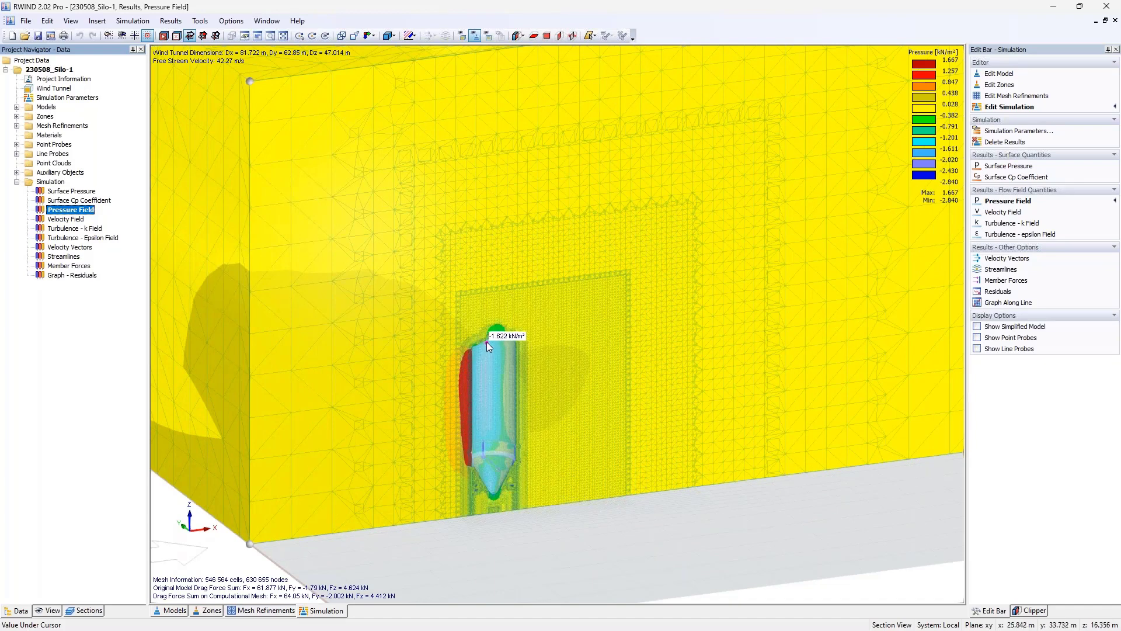
pyautogui.scroll(6, 488, 339)
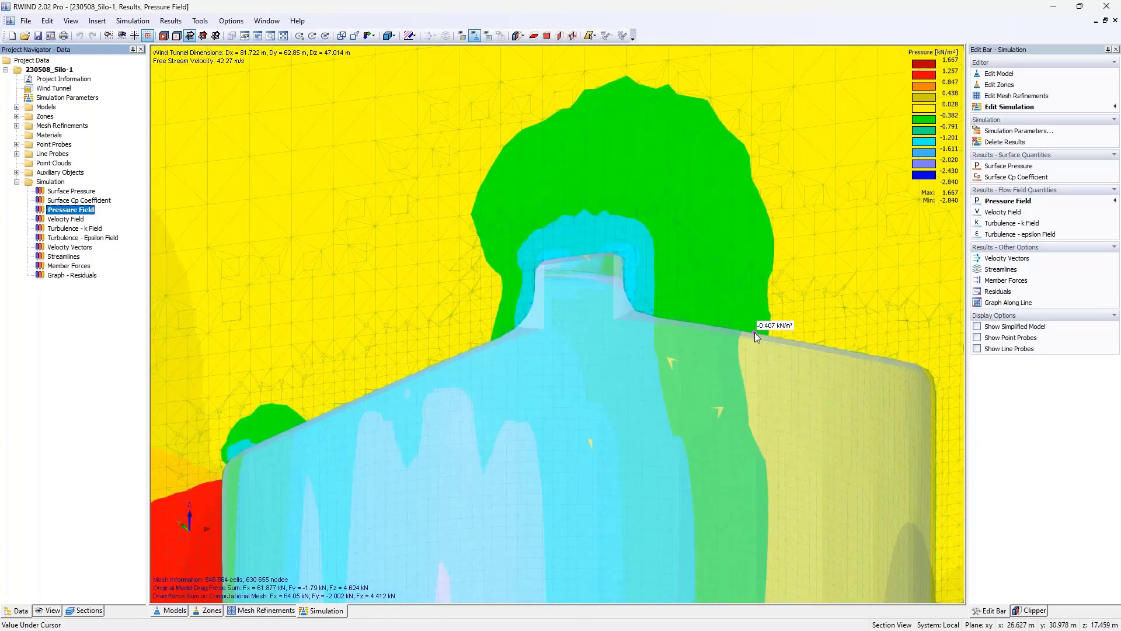
pyautogui.scroll(-5, 754, 331)
pyautogui.moveTo(755, 332); pyautogui.dragTo(550, 338, button='middle')
pyautogui.scroll(-2, 554, 225)
pyautogui.scroll(-3, 556, 226)
pyautogui.scroll(-5, 593, 246)
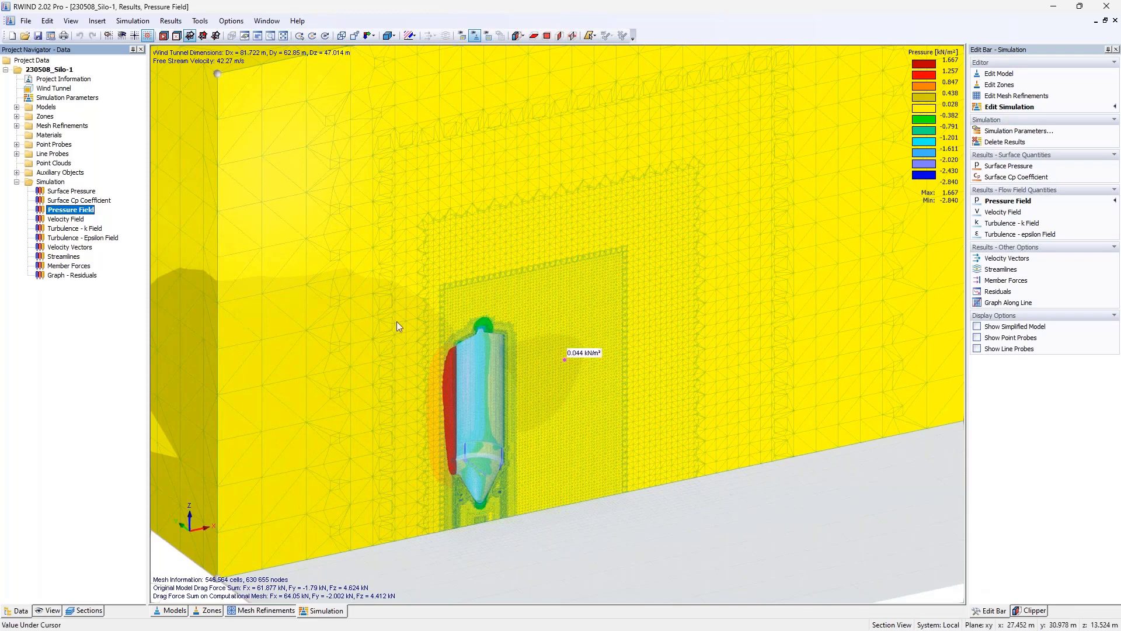
pyautogui.click(66, 219)
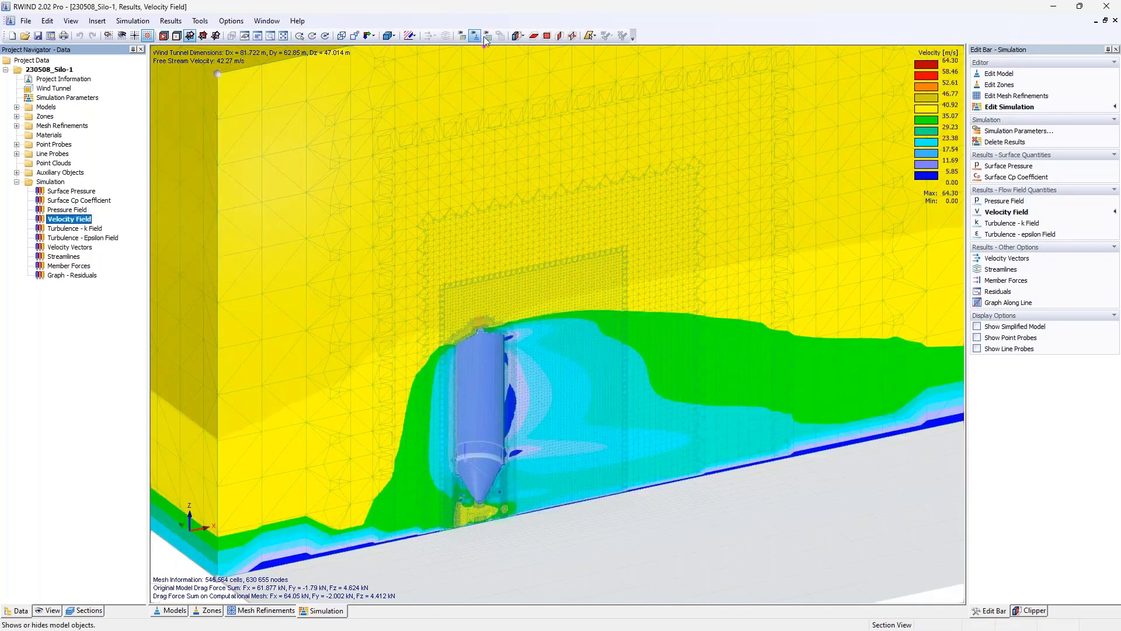
# Step: Show the velocity field and zoom, pan and orbit to centre the silo
pyautogui.click(488, 36)
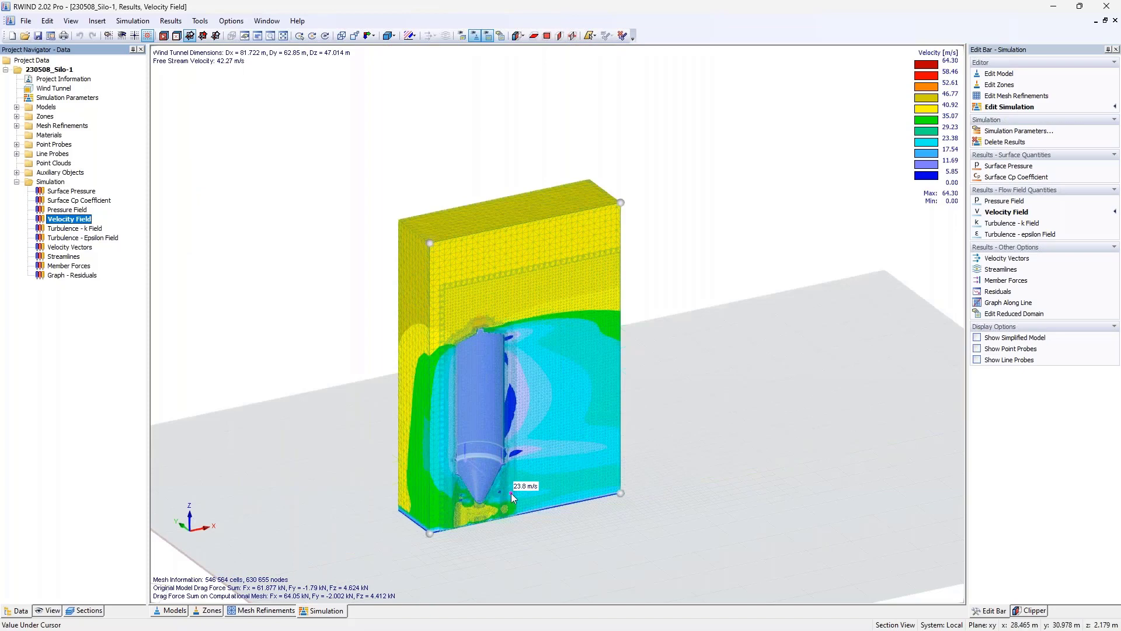
pyautogui.scroll(5, 510, 493)
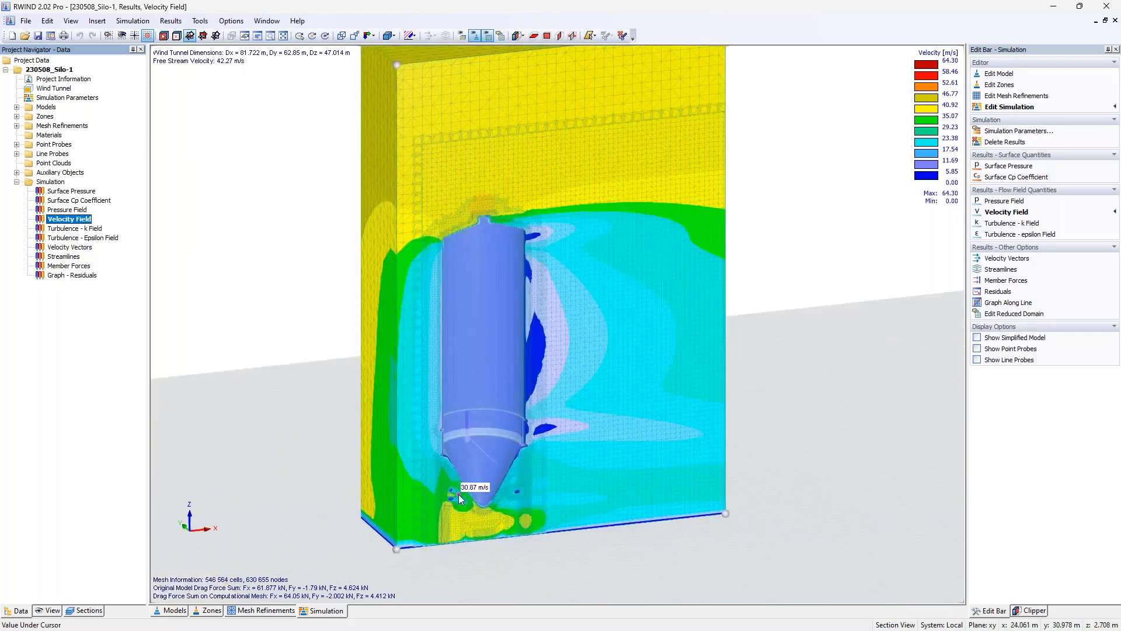
pyautogui.moveTo(458, 494); pyautogui.dragTo(508, 442, button='middle')
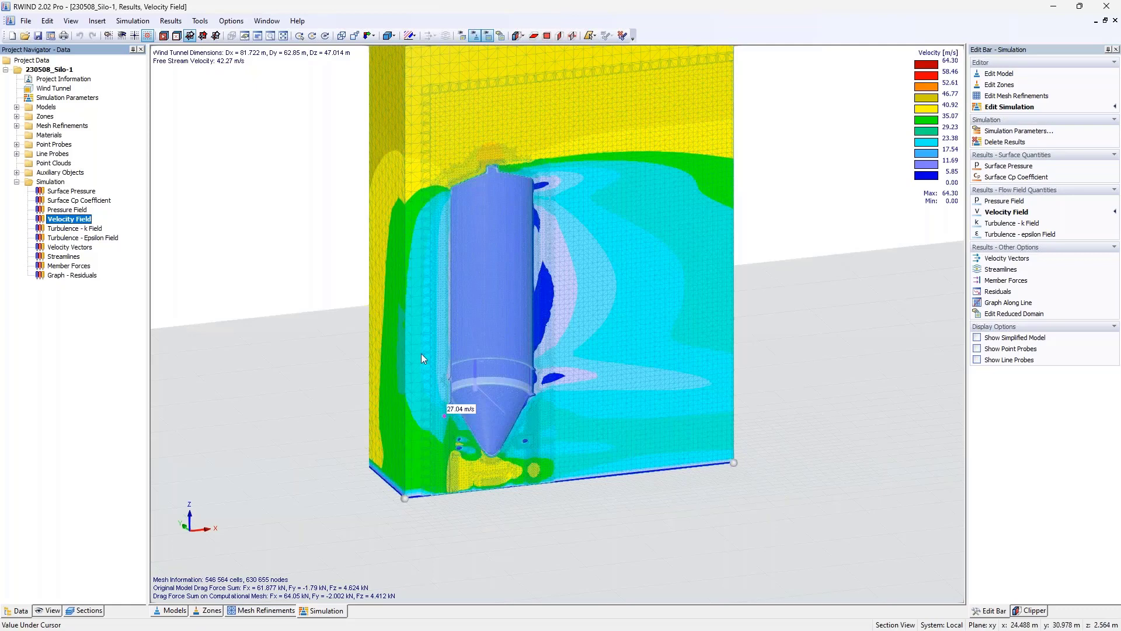
pyautogui.keyDown('ctrl'); pyautogui.moveTo(581, 283); pyautogui.dragTo(473, 316, button='middle'); pyautogui.keyUp('ctrl')
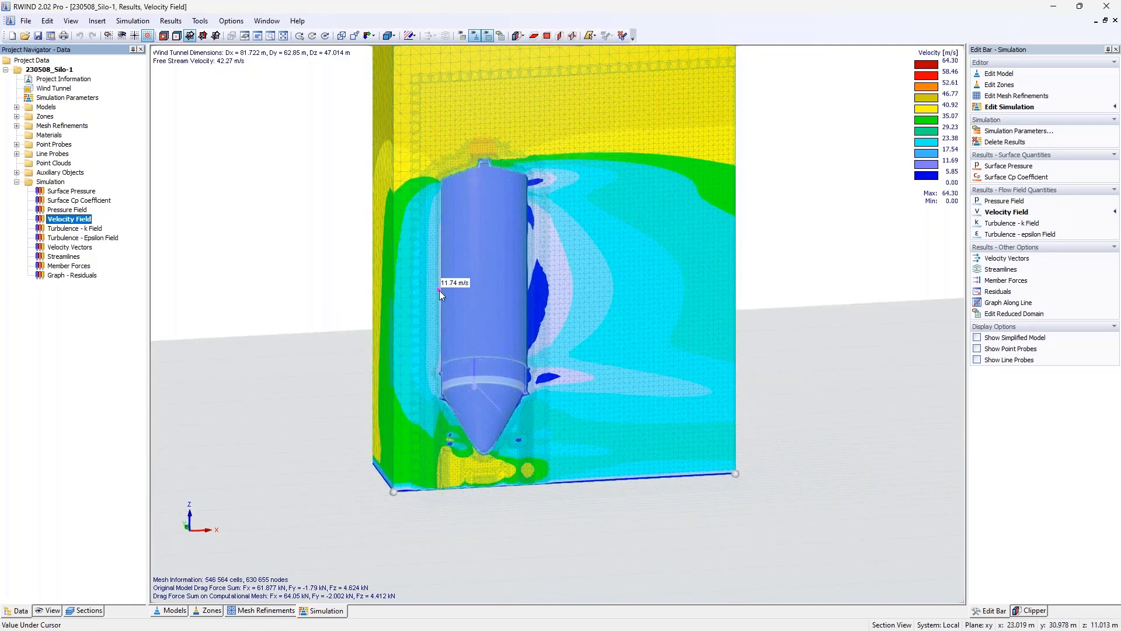
pyautogui.keyDown('ctrl'); pyautogui.moveTo(406, 328); pyautogui.dragTo(1091, 569, button='middle'); pyautogui.keyUp('ctrl')
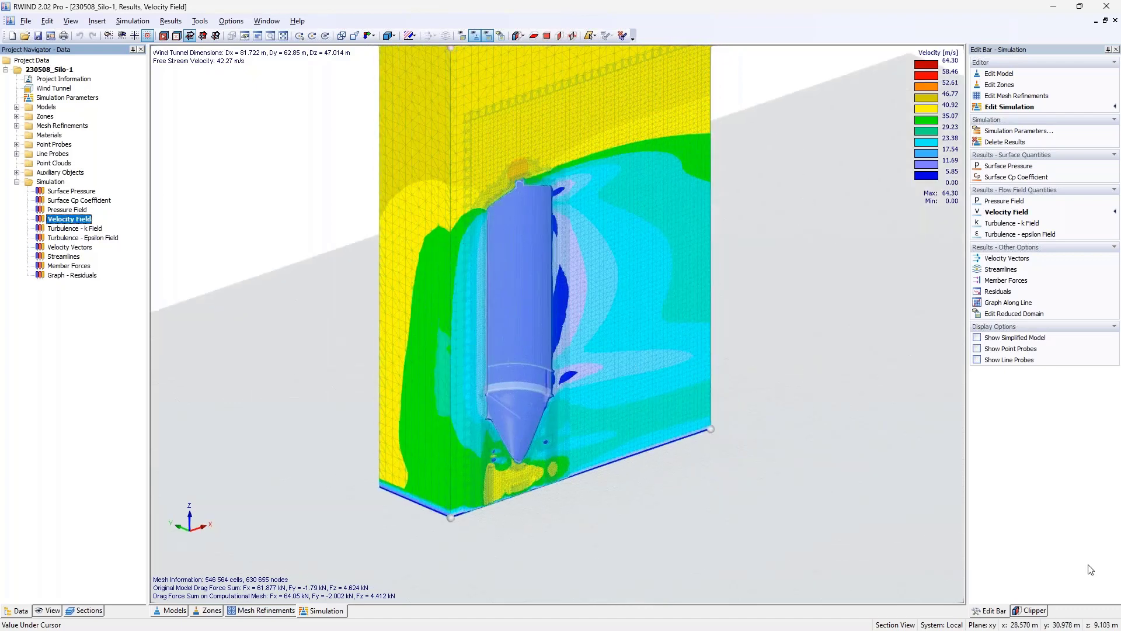
# Step: Orient the clipping plane along -Y, then display the Turbulence - k Field (348.585 to 1.024 m²/s²)
pyautogui.click(1031, 610)
pyautogui.click(1016, 349)
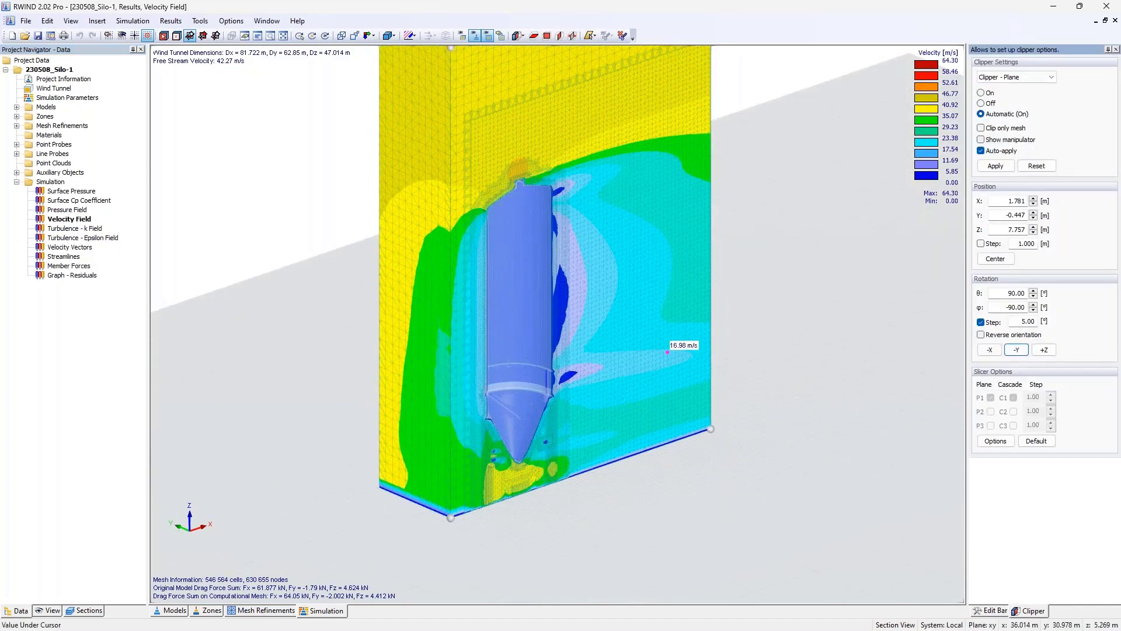
pyautogui.click(993, 610)
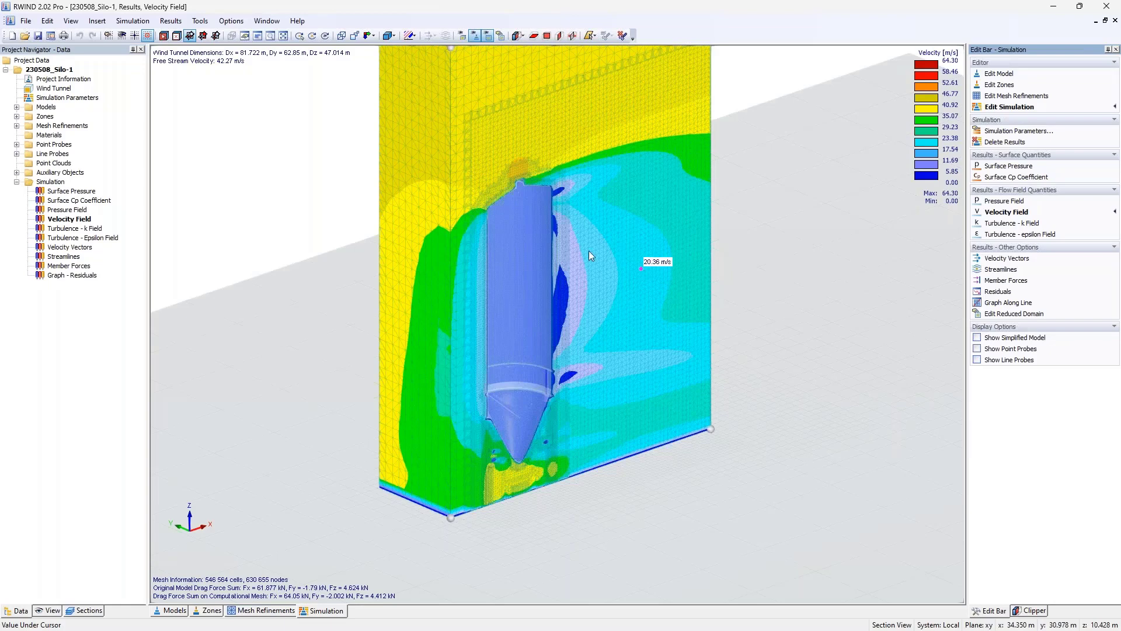
pyautogui.click(92, 229)
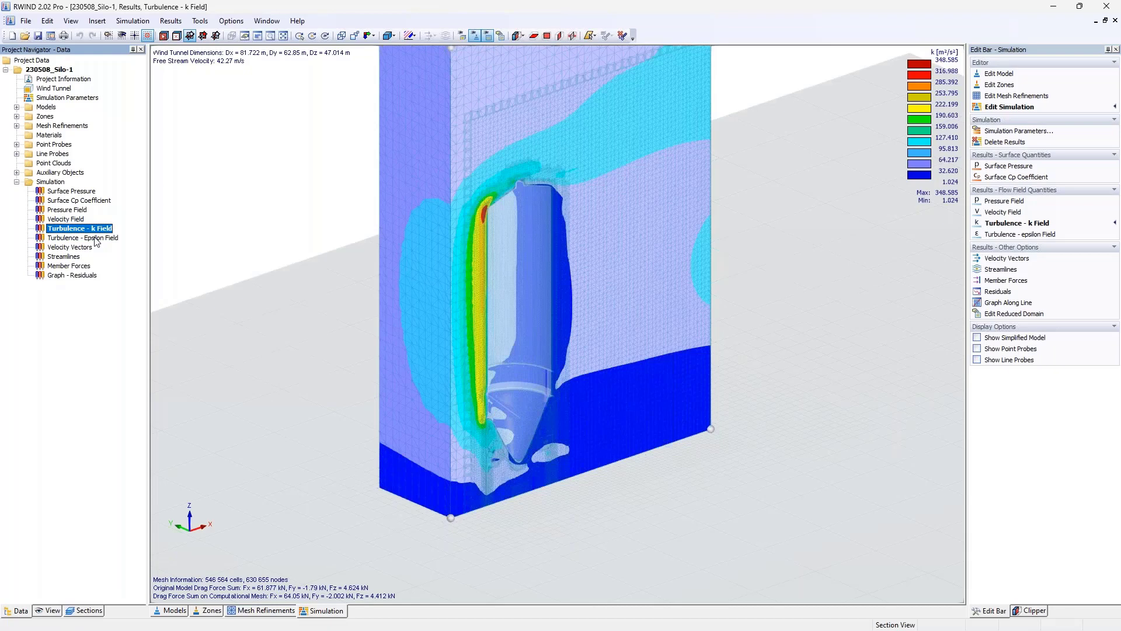
# Step: View the turbulence epsilon field from above, then switch to velocity vectors (0.00–64.30 m/s)
pyautogui.click(95, 238)
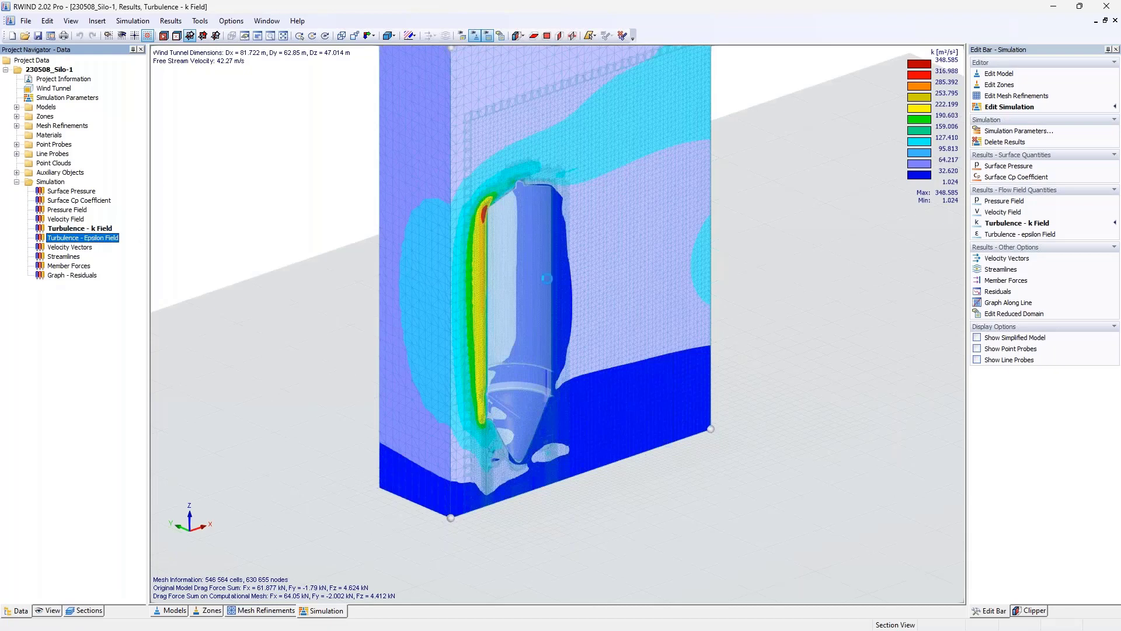
pyautogui.keyDown('ctrl'); pyautogui.moveTo(579, 265); pyautogui.dragTo(604, 242, button='middle'); pyautogui.keyUp('ctrl')
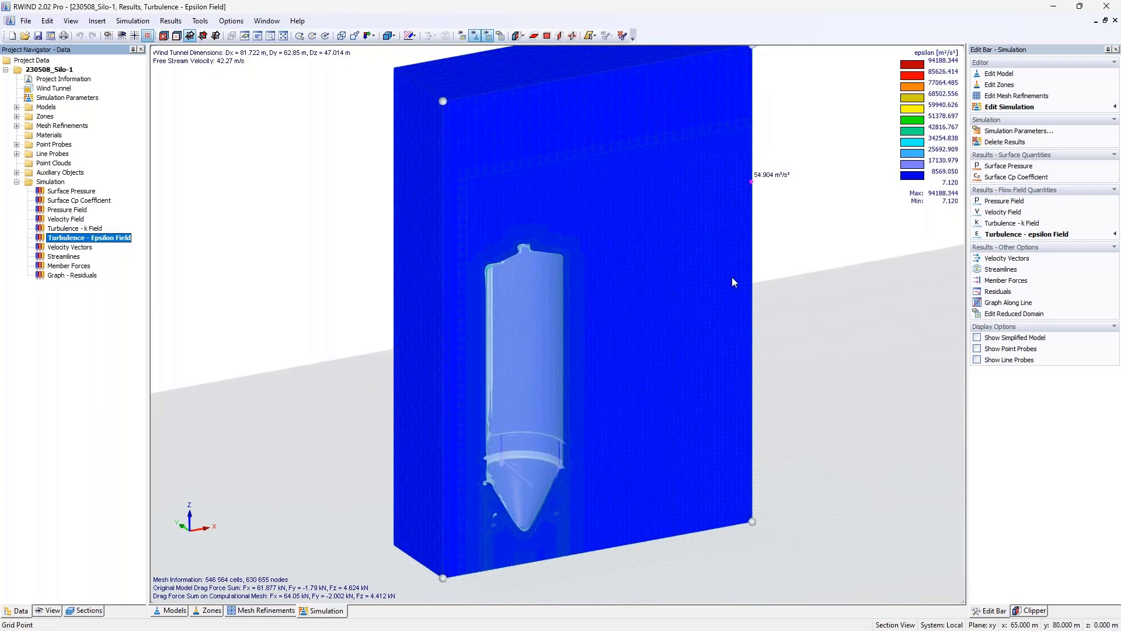
pyautogui.click(70, 247)
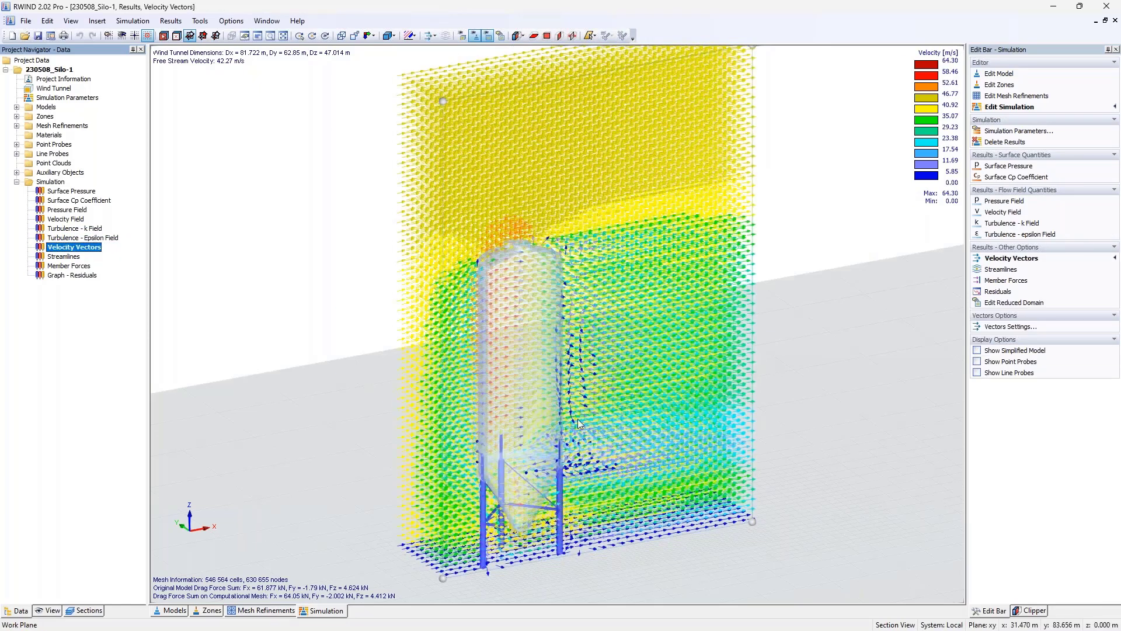
# Step: Orbit the velocity vectors view, then display streamlines coloured 0.00 to 64.30 m/s
pyautogui.keyDown('ctrl'); pyautogui.moveTo(542, 324); pyautogui.dragTo(554, 345, button='middle'); pyautogui.keyUp('ctrl')
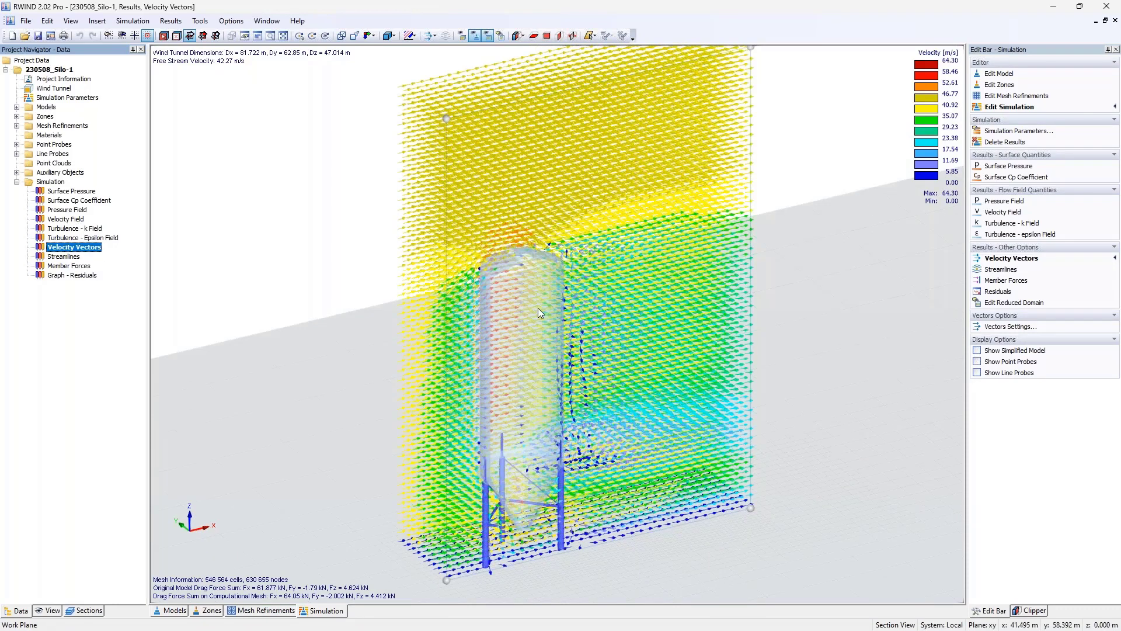
pyautogui.click(64, 257)
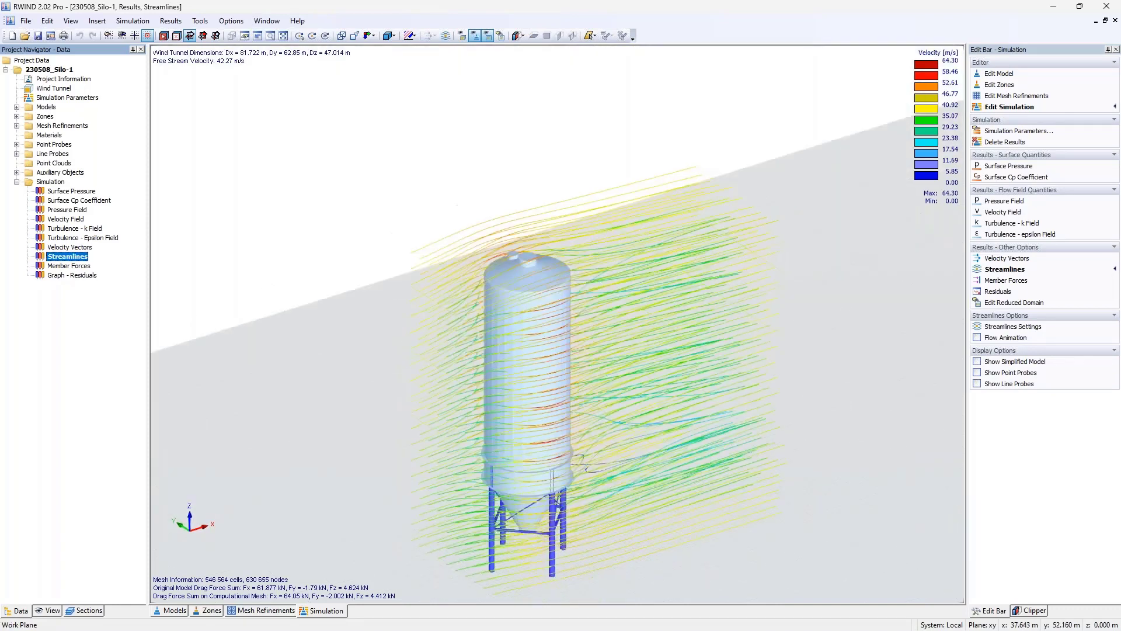
# Step: Display Member Forces on the support legs and bracing, and check their kN values
pyautogui.click(78, 267)
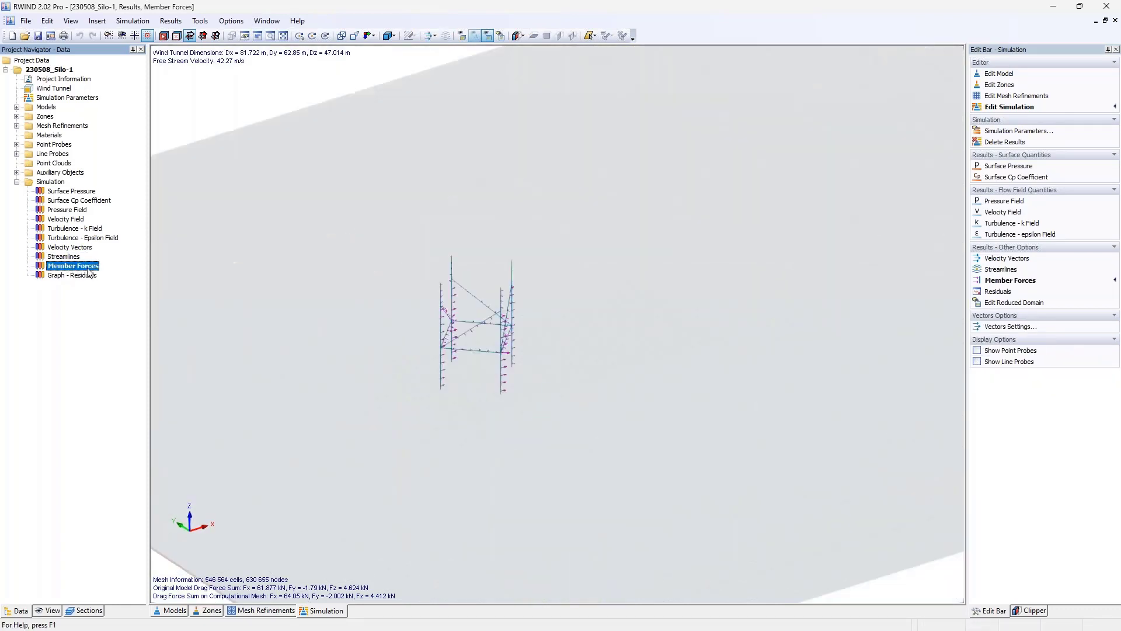
pyautogui.scroll(4, 453, 334)
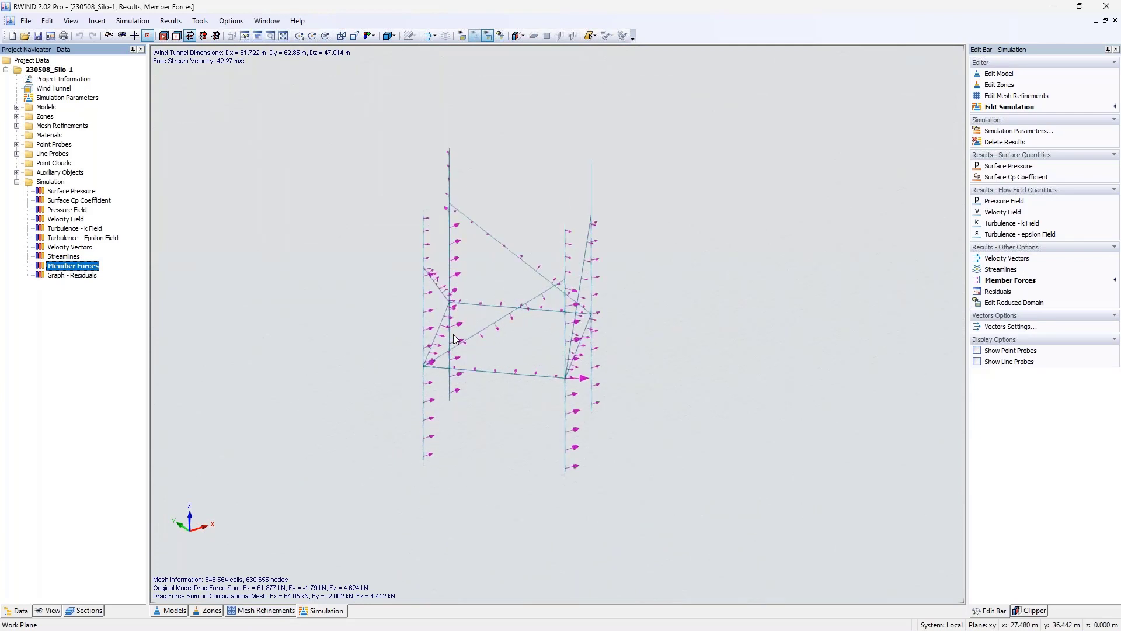
pyautogui.keyDown('ctrl'); pyautogui.moveTo(407, 335); pyautogui.dragTo(442, 295, button='middle'); pyautogui.keyUp('ctrl')
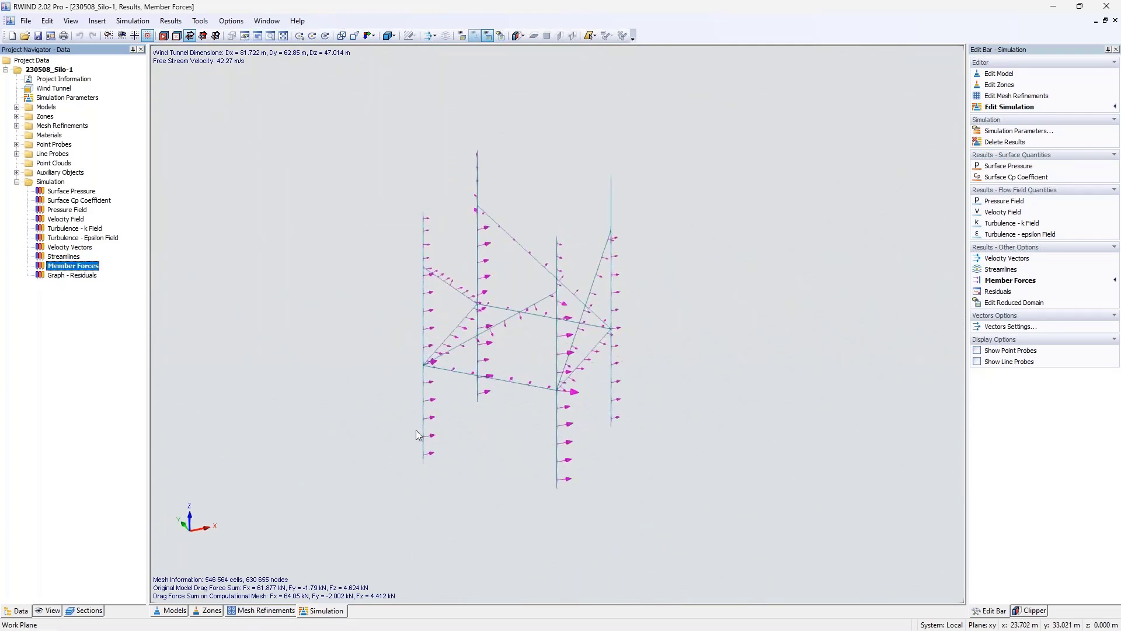
pyautogui.click(49, 610)
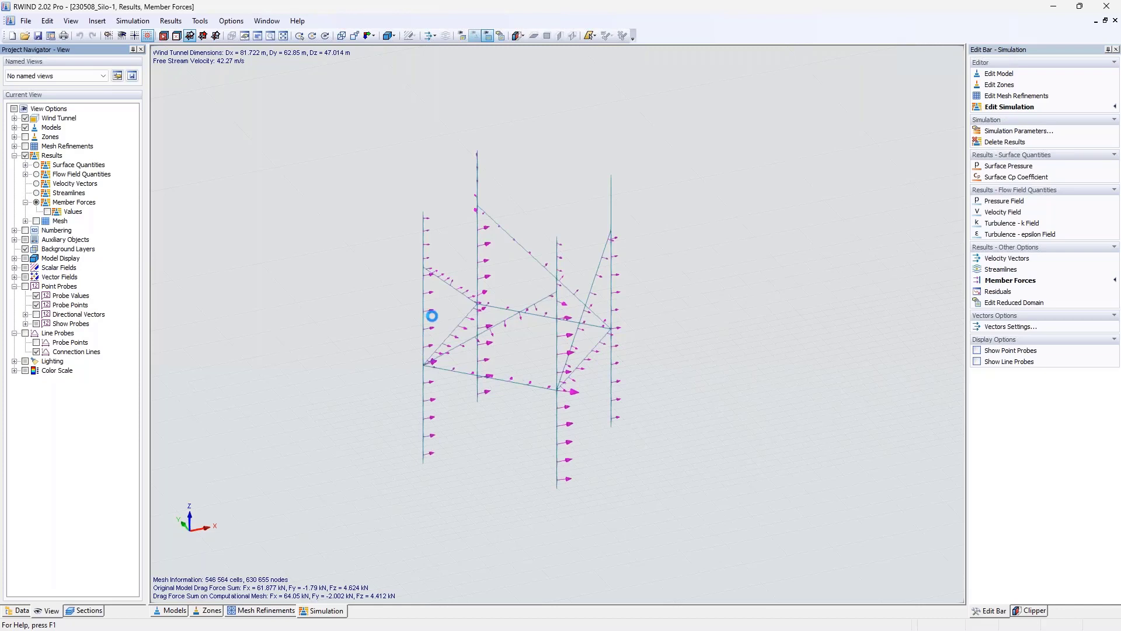
pyautogui.scroll(5, 425, 430)
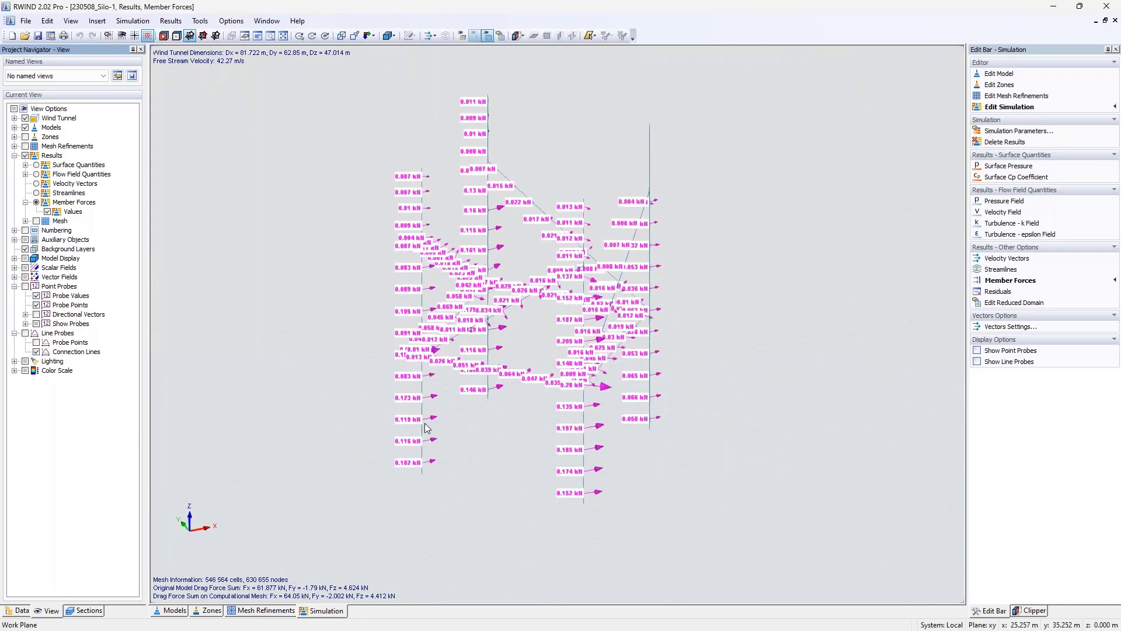
pyautogui.scroll(2, 423, 432)
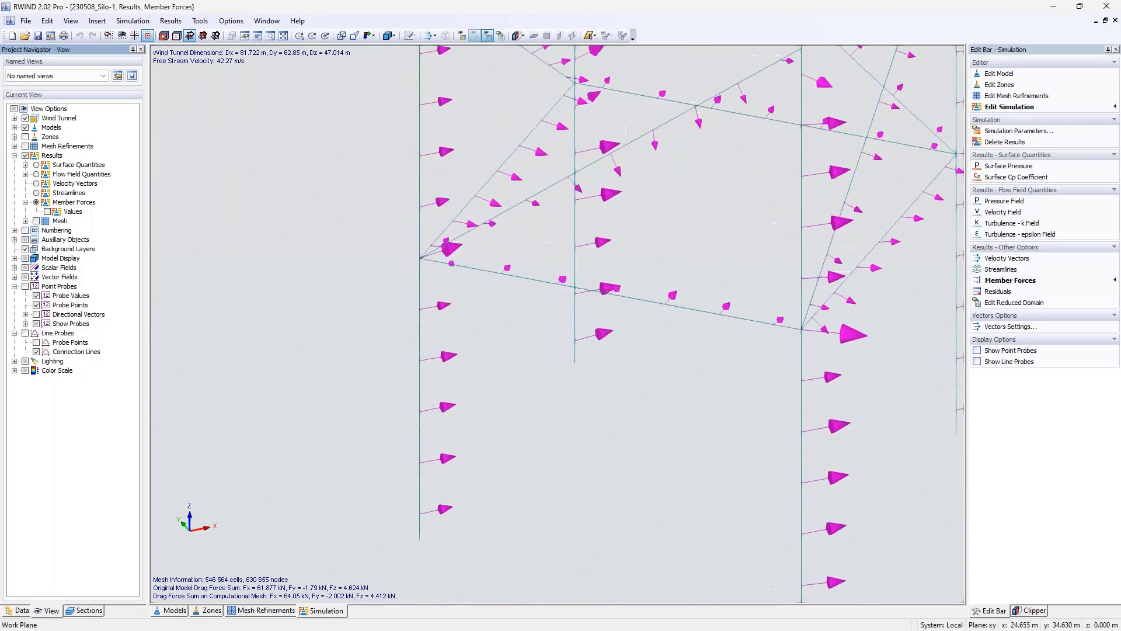
pyautogui.scroll(-4, 432, 337)
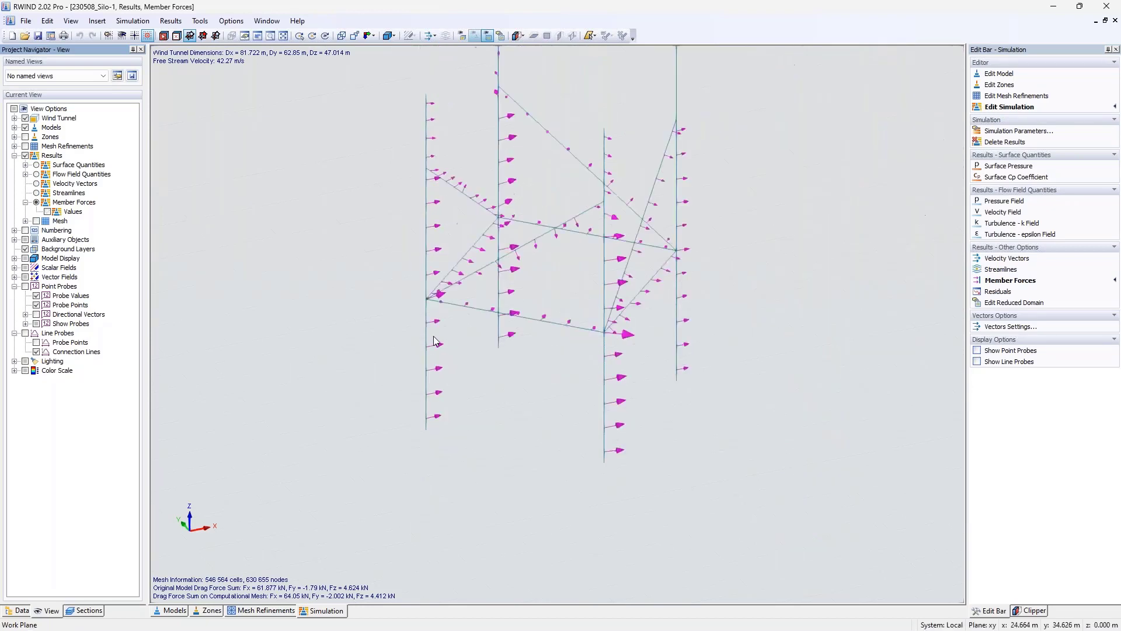
pyautogui.click(16, 610)
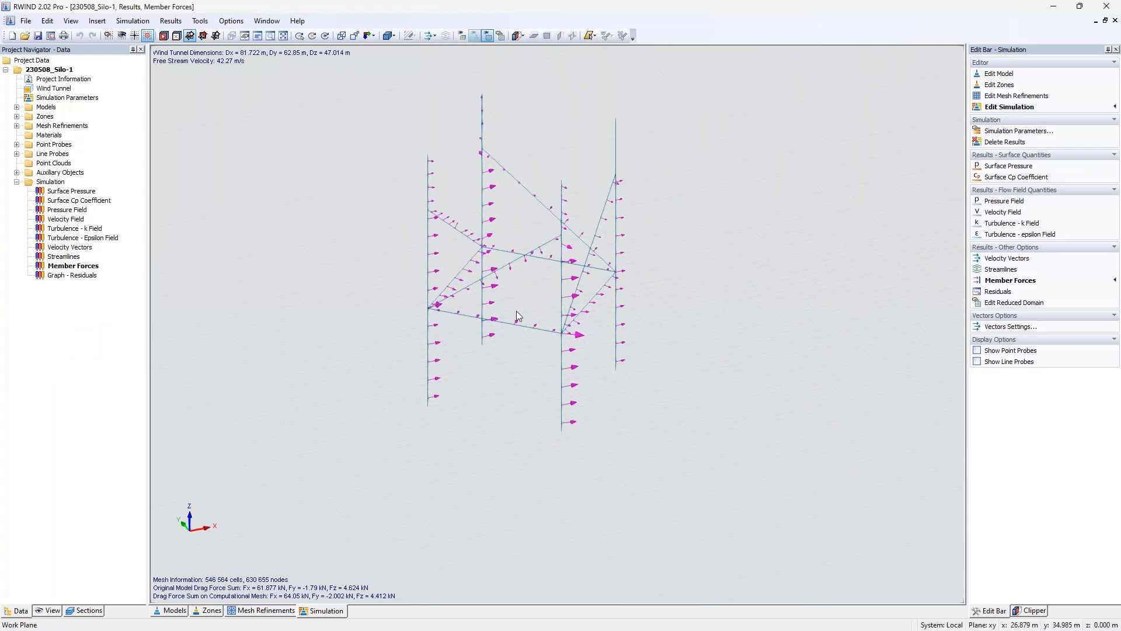
# Step: Show surface pressure (1.666 to -2.568 kN/m²) on the whole silo, then bring up the File menu
pyautogui.click(71, 191)
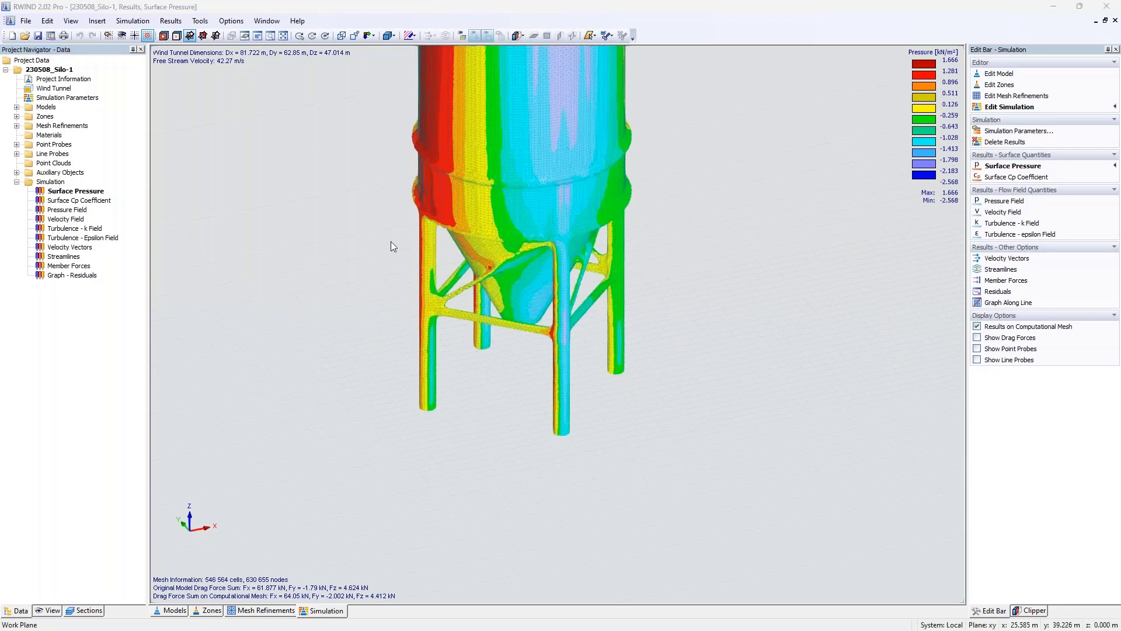
pyautogui.scroll(-3, 383, 238)
pyautogui.moveTo(383, 237); pyautogui.dragTo(450, 360, button='middle')
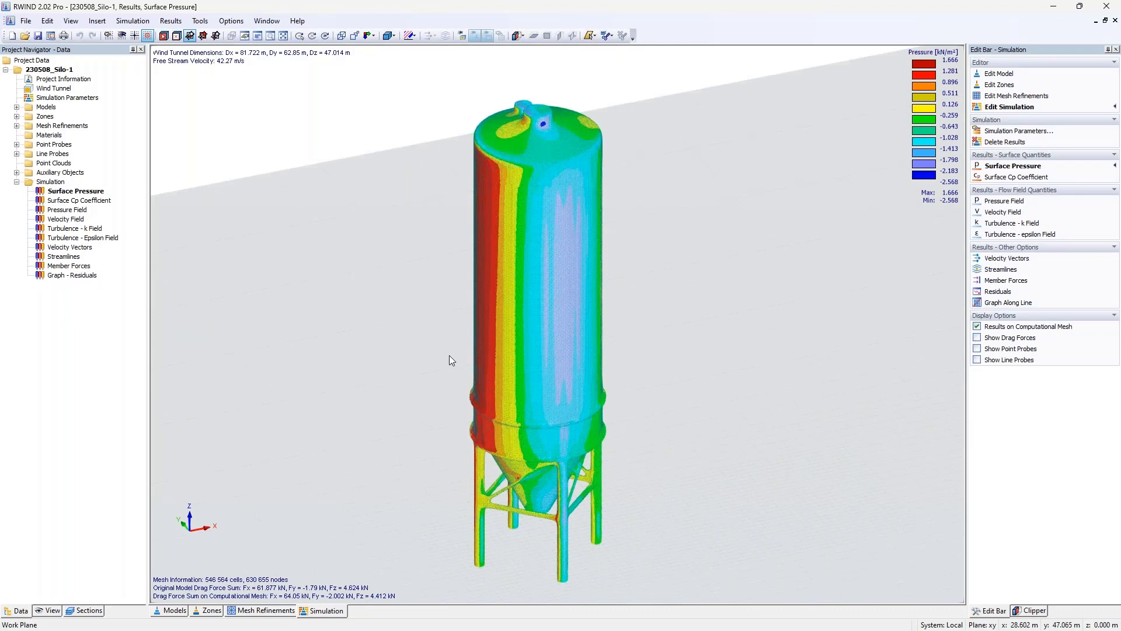
pyautogui.doubleClick(45, 116)
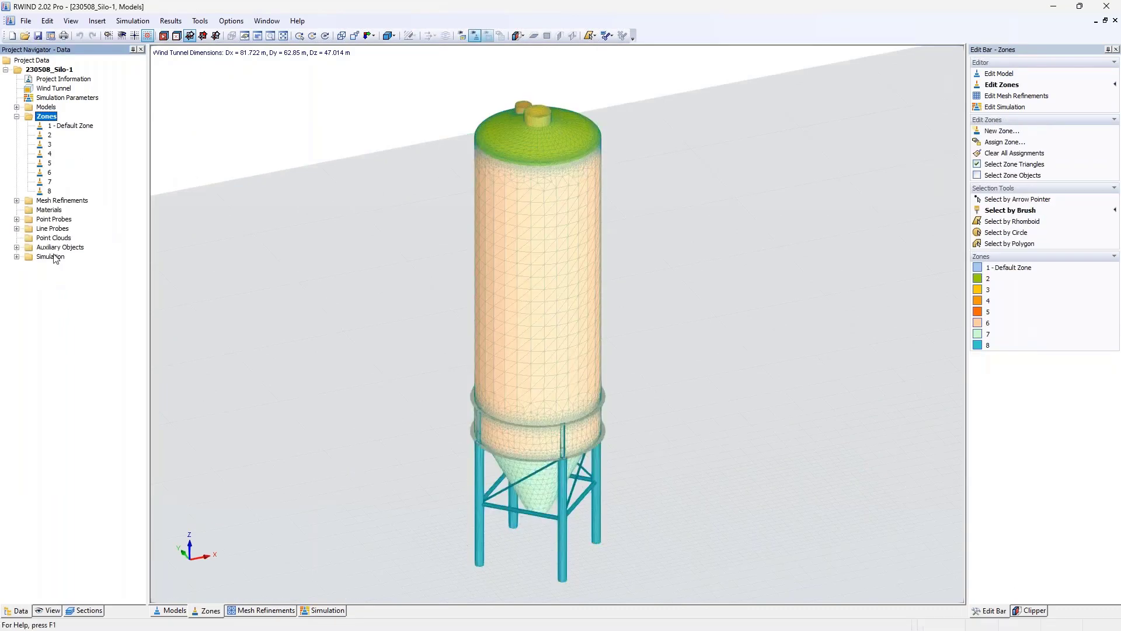
pyautogui.click(323, 610)
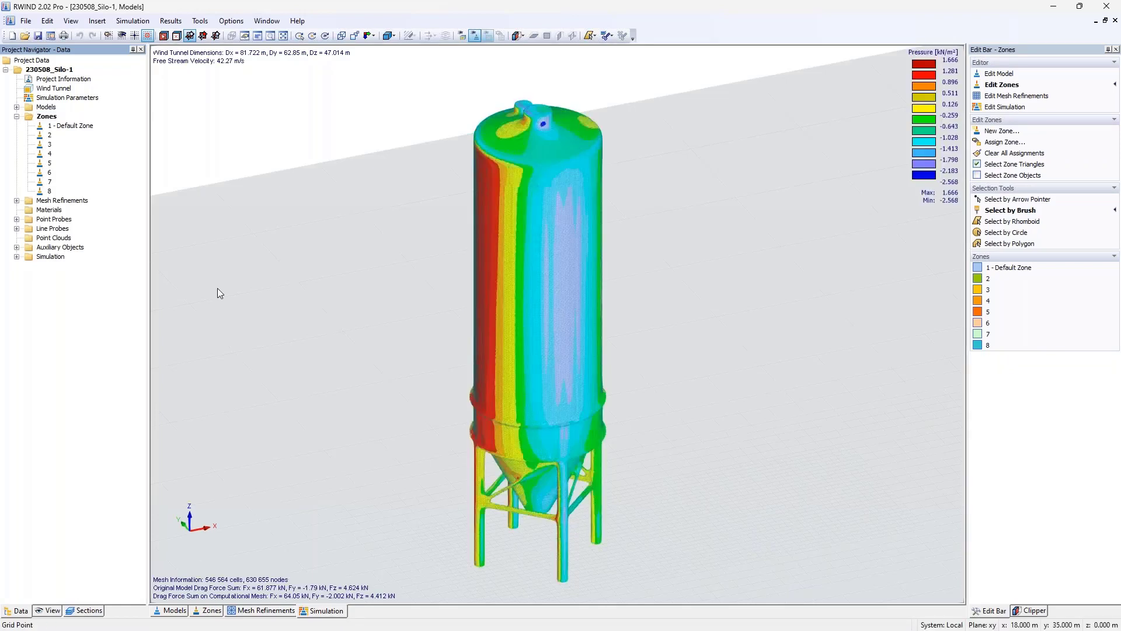
pyautogui.keyDown('ctrl'); pyautogui.moveTo(254, 270); pyautogui.dragTo(327, 249, button='middle'); pyautogui.keyUp('ctrl')
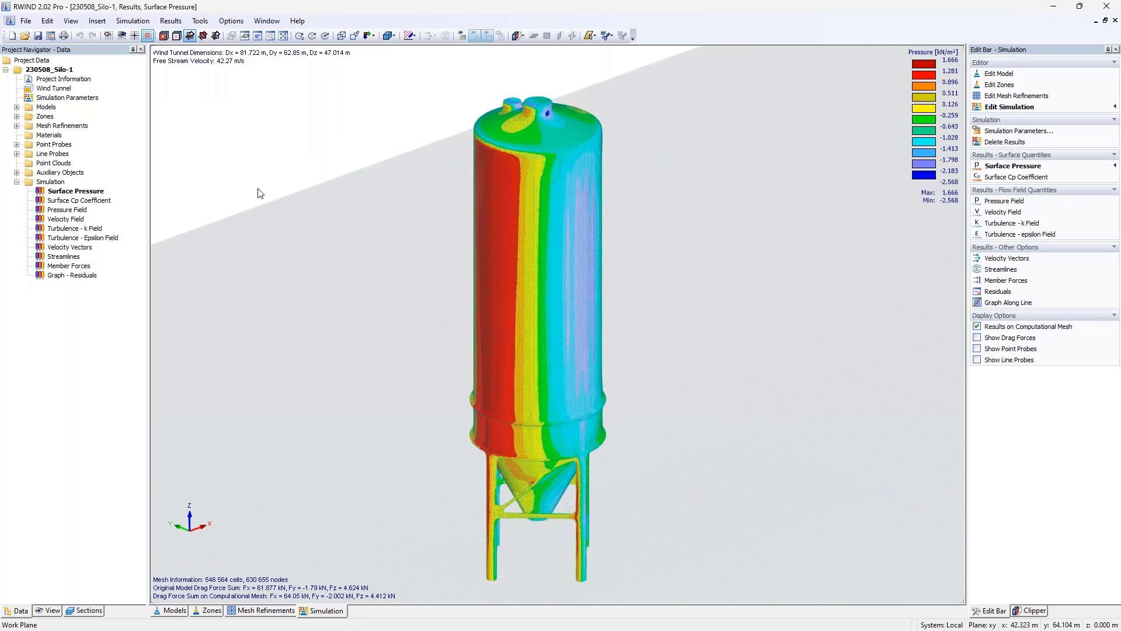
pyautogui.click(26, 21)
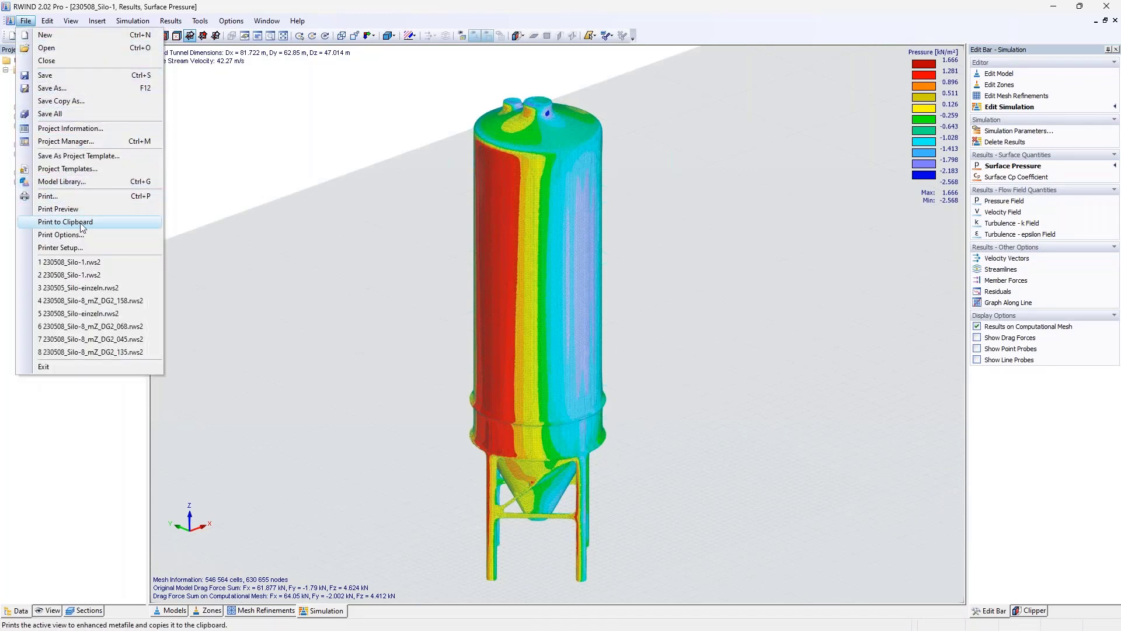
# Step: Copy the current silo results view to the clipboard from the File menu
pyautogui.click(231, 133)
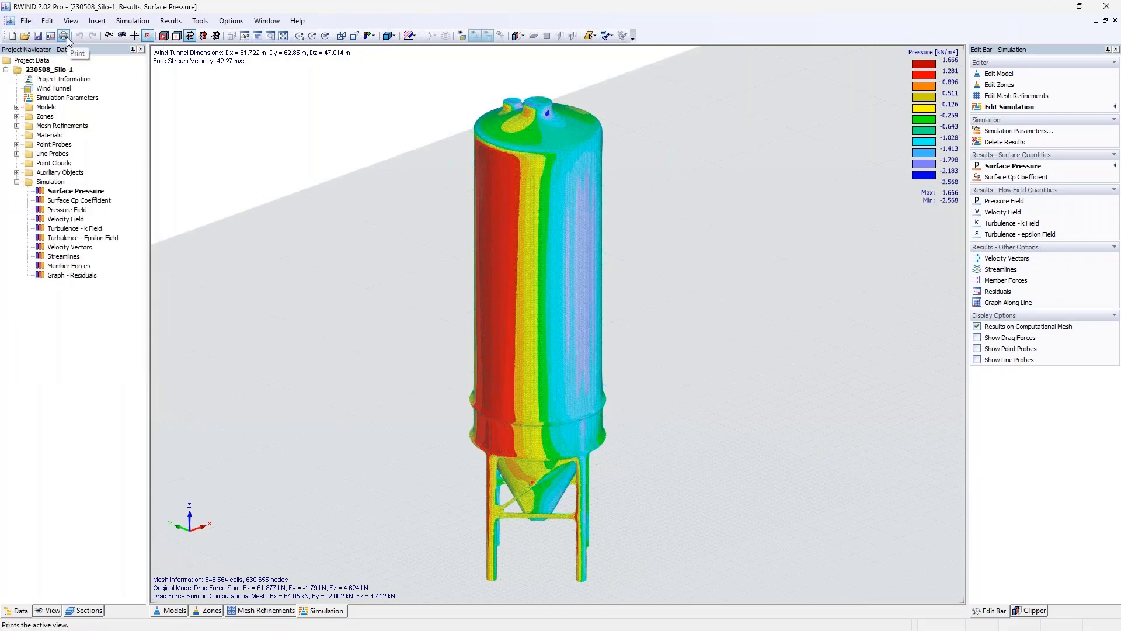
pyautogui.click(26, 21)
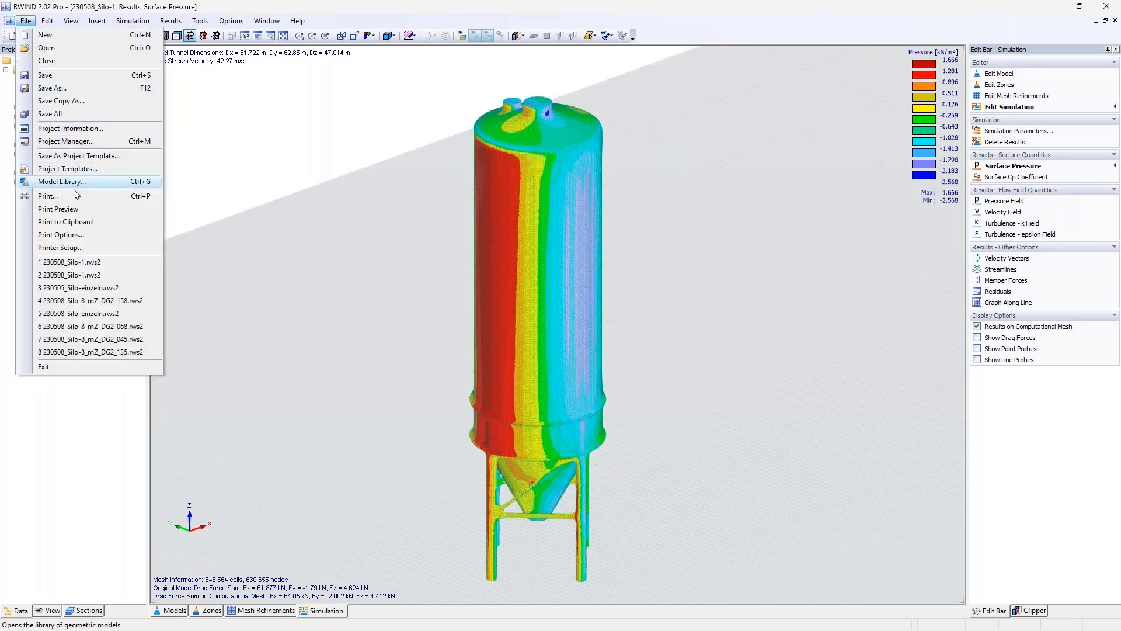
pyautogui.click(80, 225)
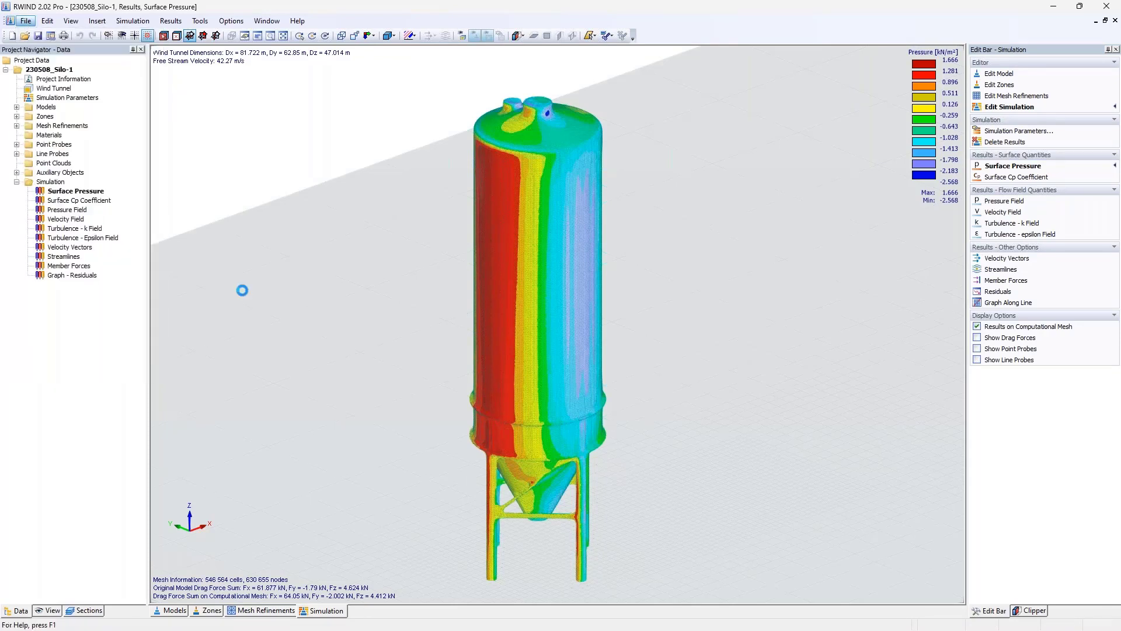
# Step: Open the print preview of the silo pressure results and copy the page to the clipboard
pyautogui.click(26, 21)
pyautogui.click(59, 209)
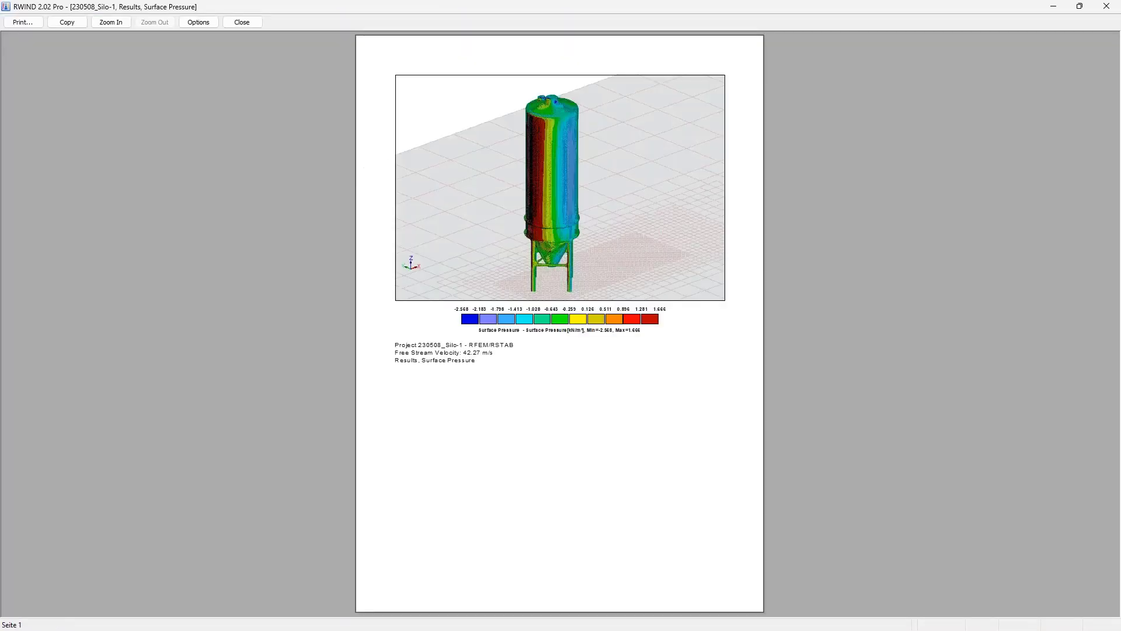
pyautogui.click(198, 22)
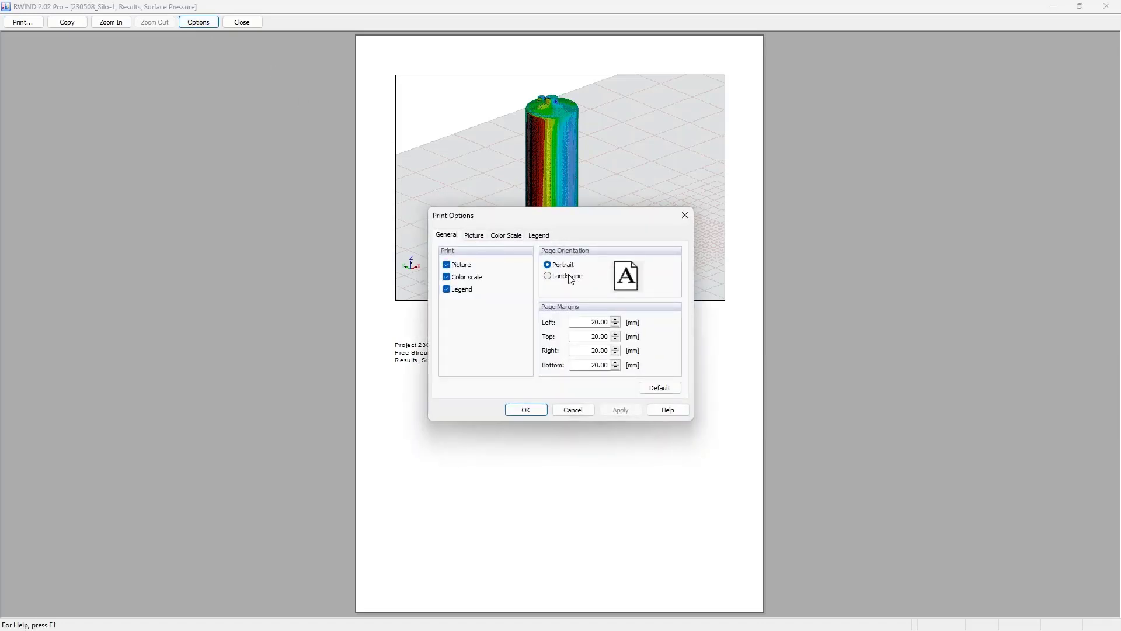
pyautogui.click(686, 215)
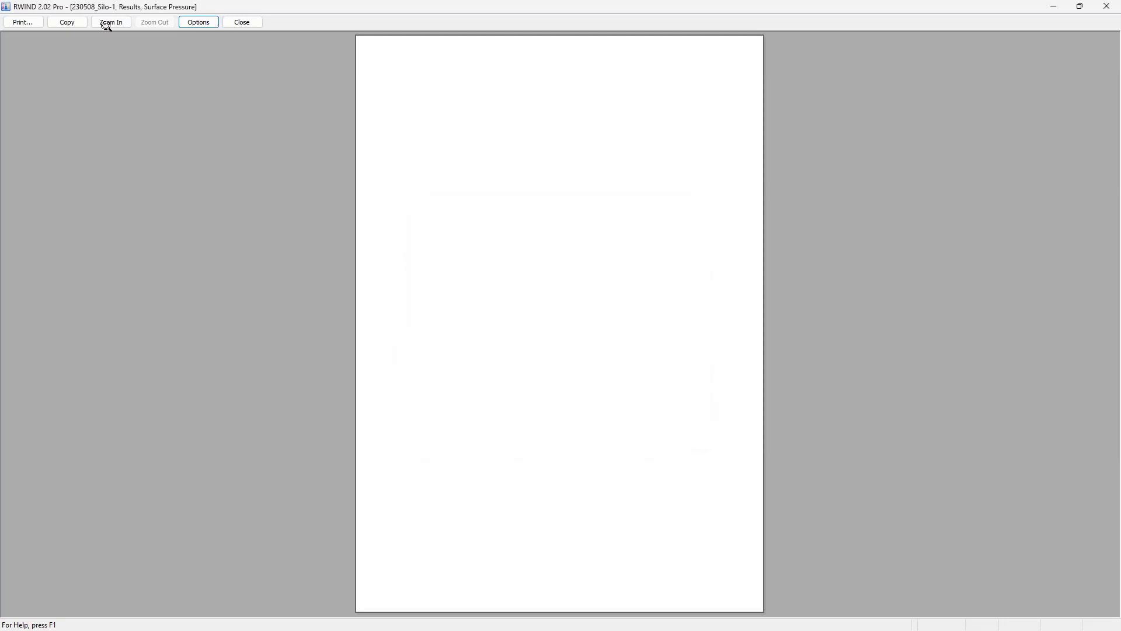
pyautogui.click(67, 22)
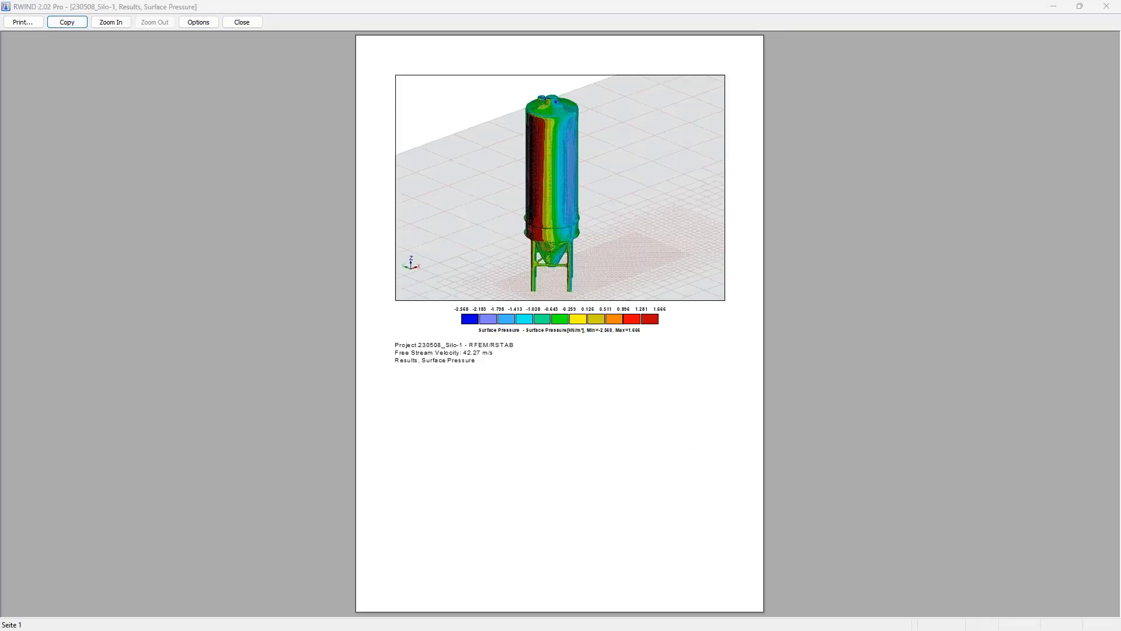
pyautogui.hotkey('alt', 'Tab')
# Step: Paste the silo pressure page into Word's maximized Dokument1, then close RWIND's print preview
pyautogui.doubleClick(807, 69)
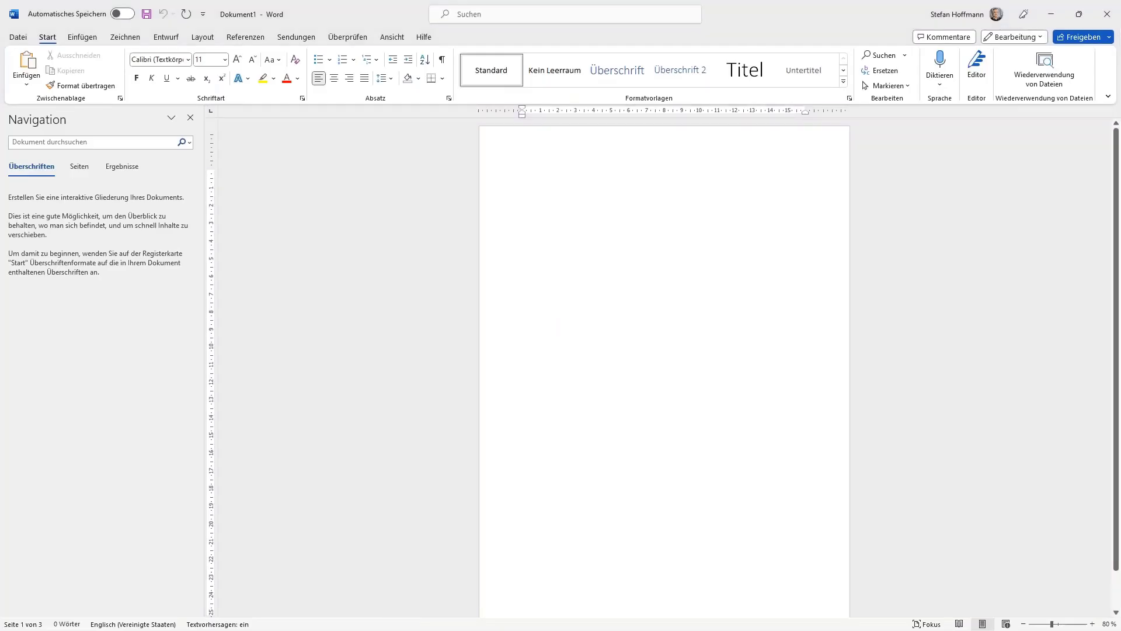
pyautogui.hotkey('ctrl', 'v')
pyautogui.click(658, 283)
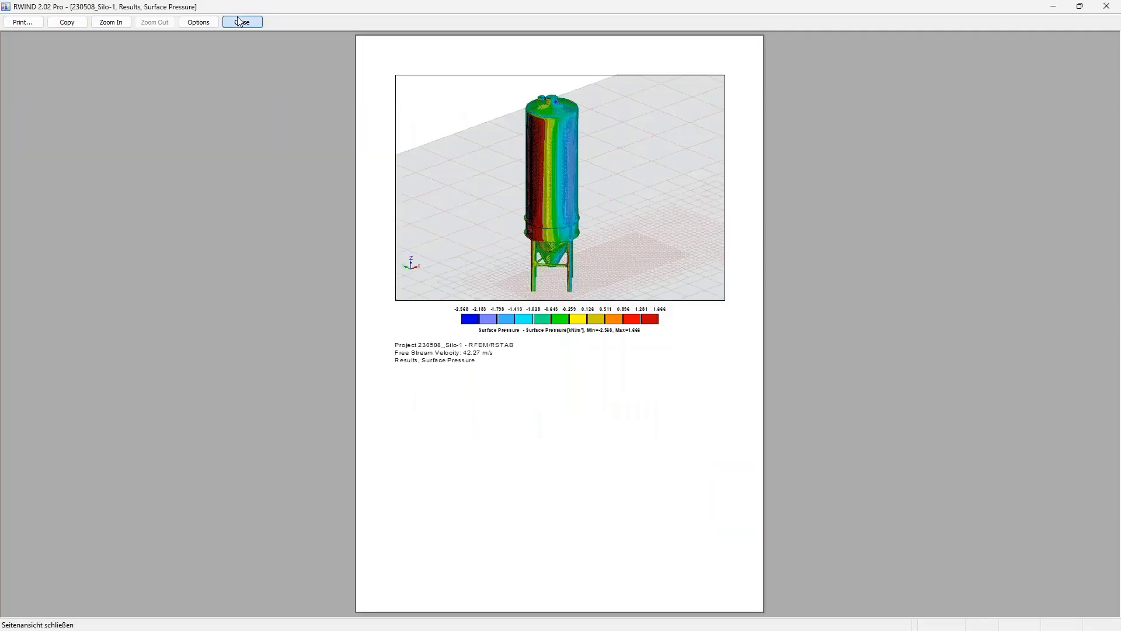
pyautogui.click(241, 21)
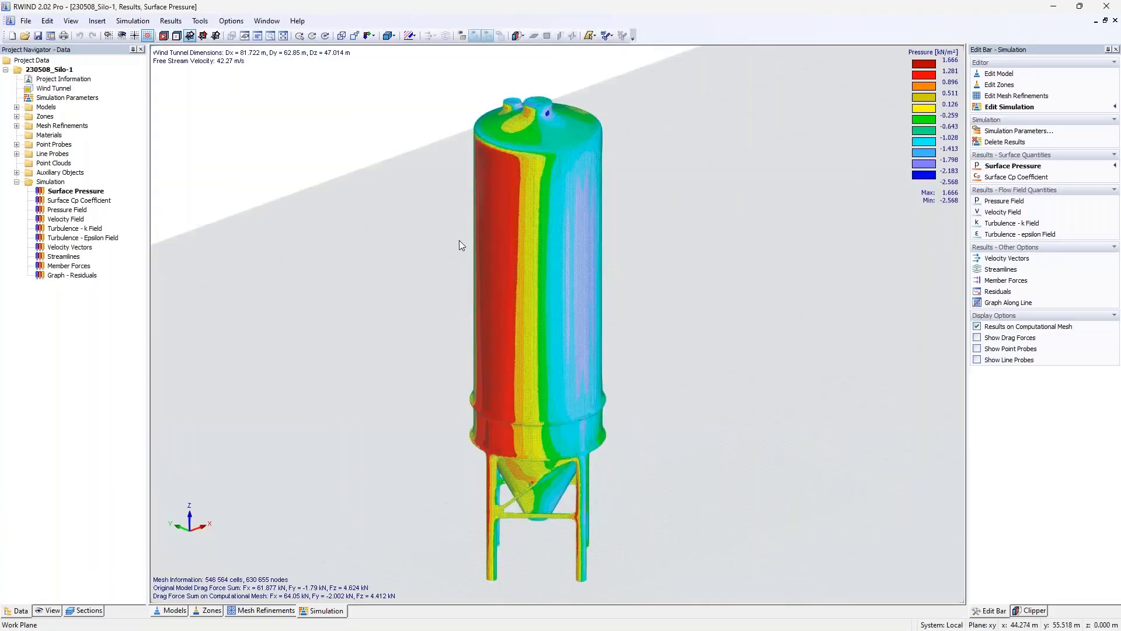
# Step: Capture the RWIND 3-D silo pressure view with Snagit, then minimize Snagit Editor
pyautogui.press('Print')
pyautogui.click(459, 240)
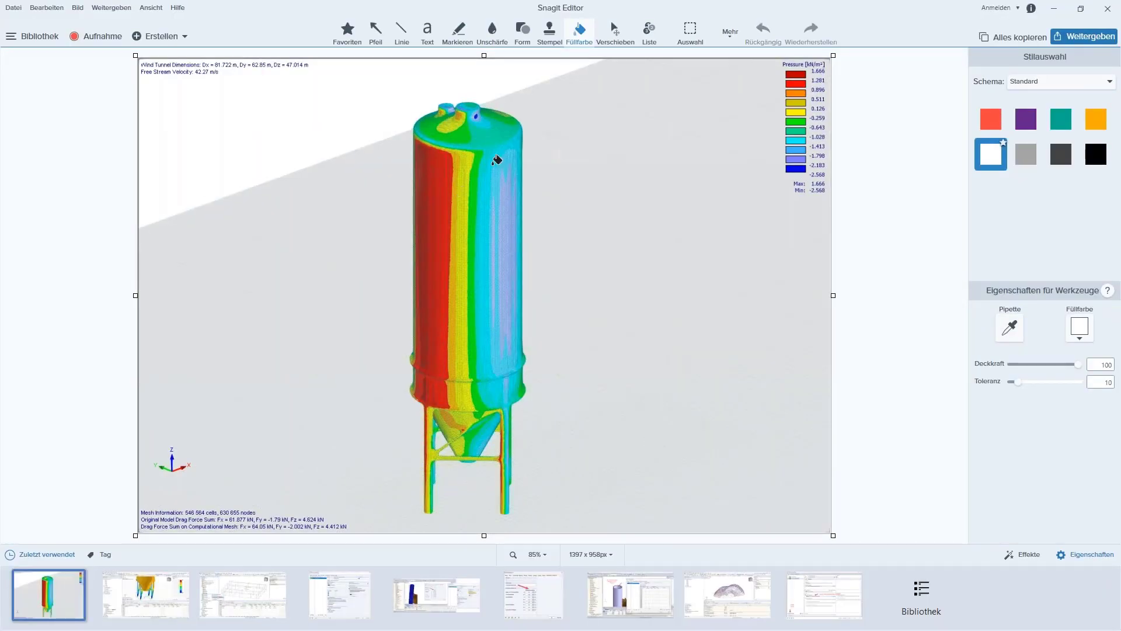
pyautogui.click(1054, 9)
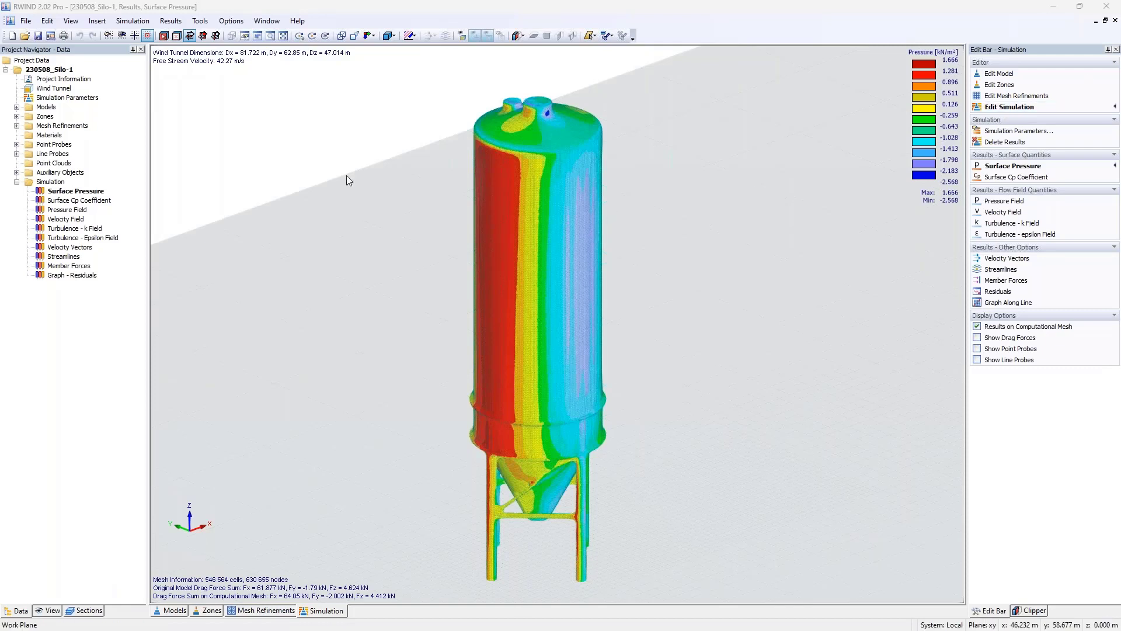
# Step: Delete all point probes and all line probes
pyautogui.click(59, 144)
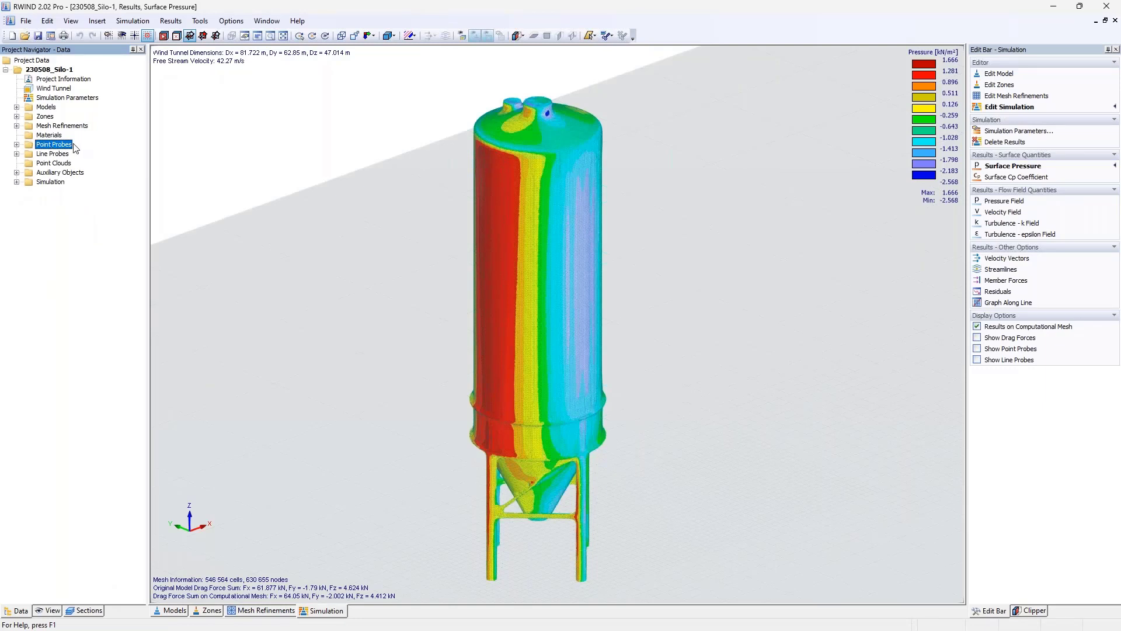
pyautogui.rightClick(75, 149)
pyautogui.click(111, 175)
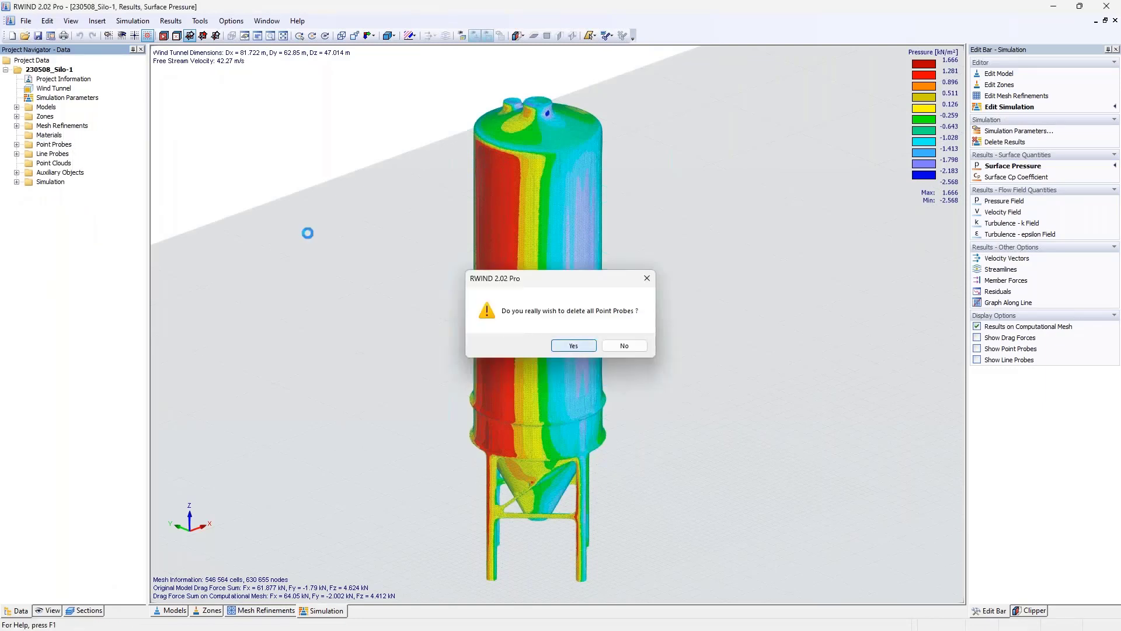
pyautogui.press('Return')
pyautogui.rightClick(61, 154)
pyautogui.click(106, 176)
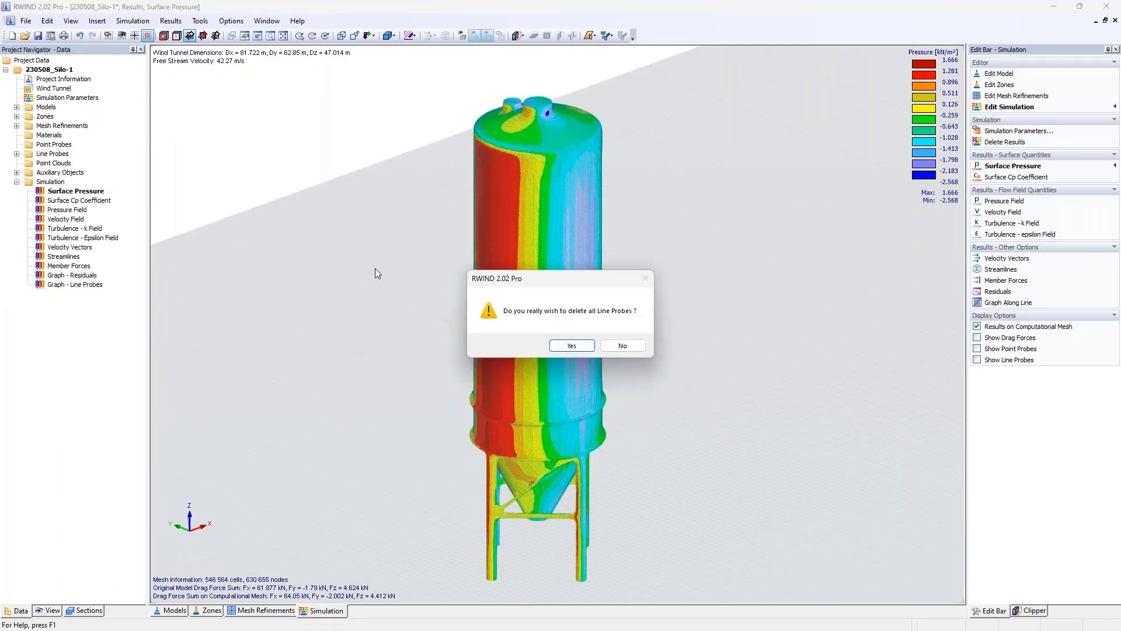
pyautogui.press('Return')
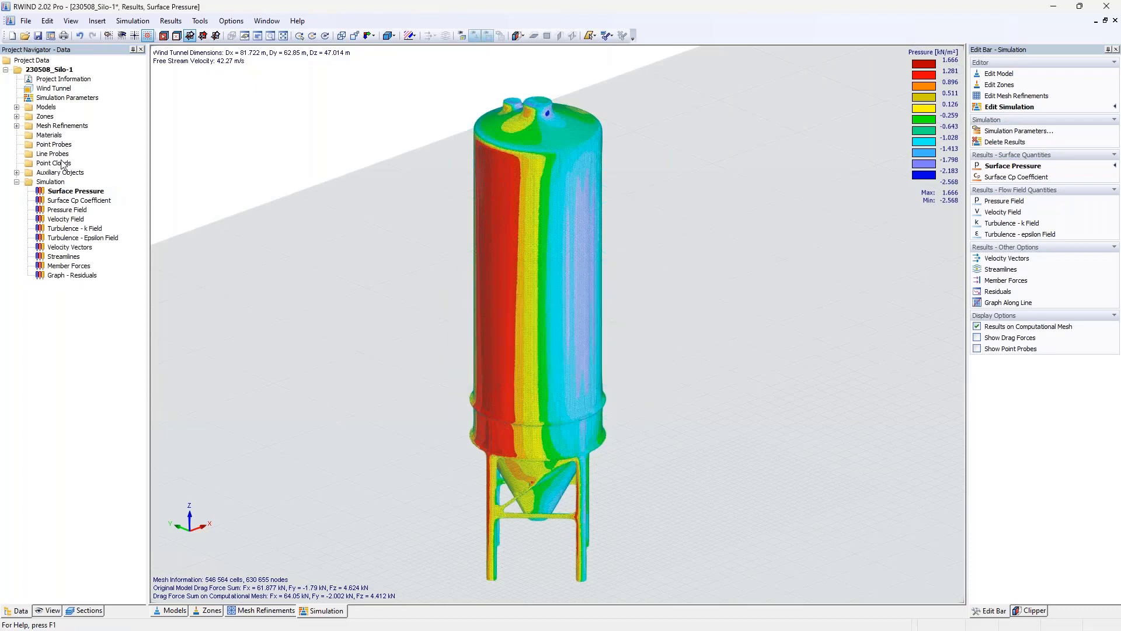
# Step: Place a new rectangular point cloud beside the silo and display the streamlines
pyautogui.click(63, 164)
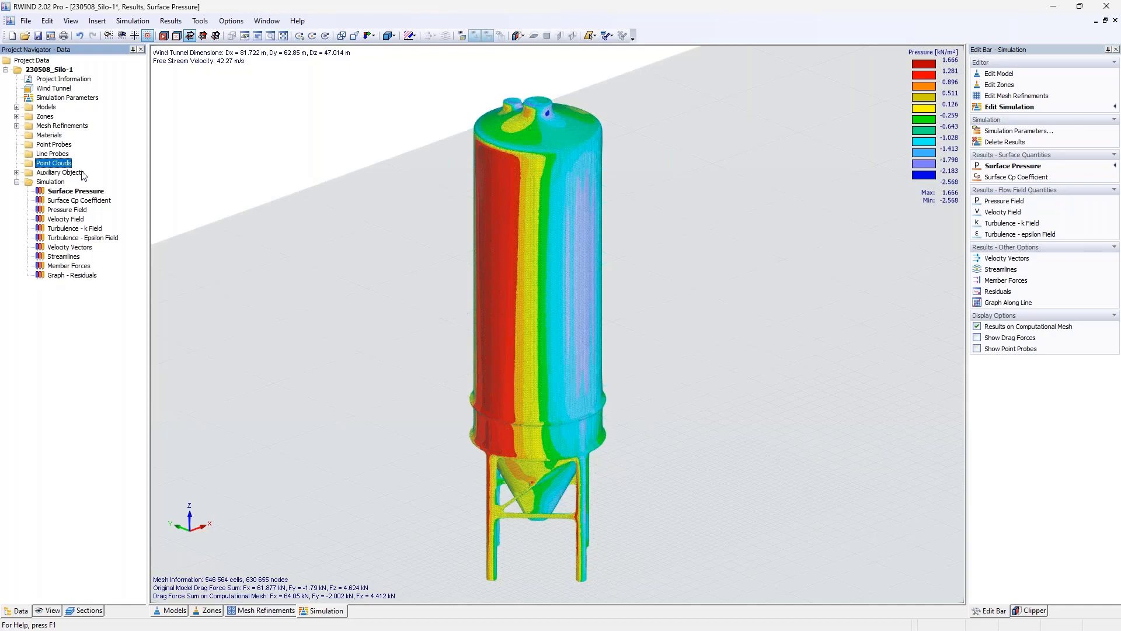
pyautogui.rightClick(69, 164)
pyautogui.click(104, 183)
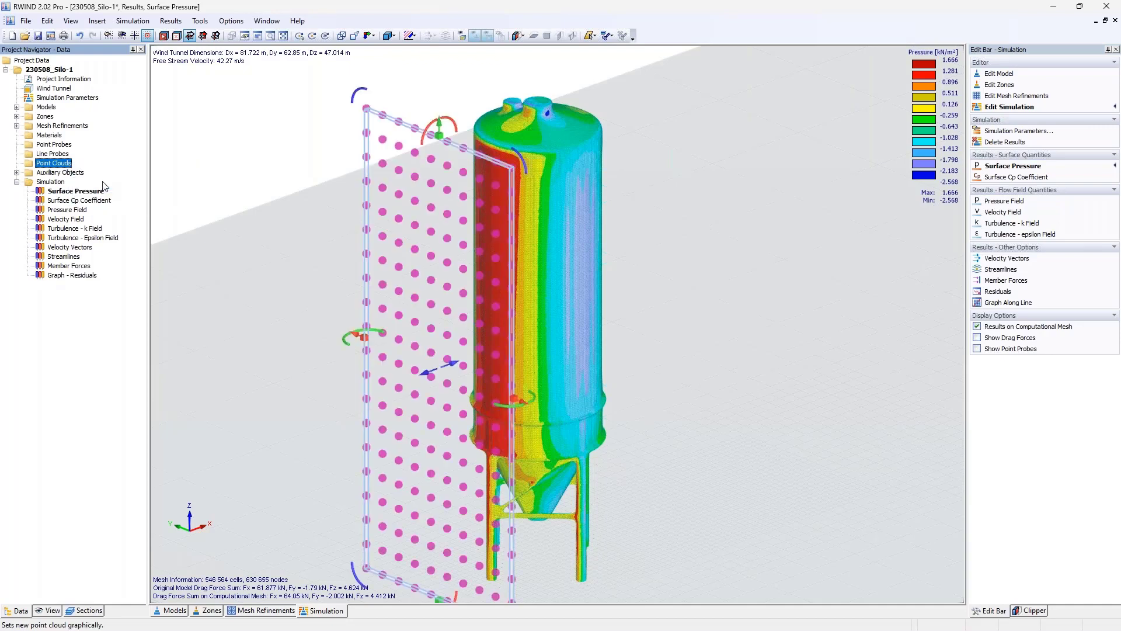
pyautogui.keyDown('ctrl'); pyautogui.moveTo(408, 240); pyautogui.dragTo(350, 231, button='middle'); pyautogui.keyUp('ctrl')
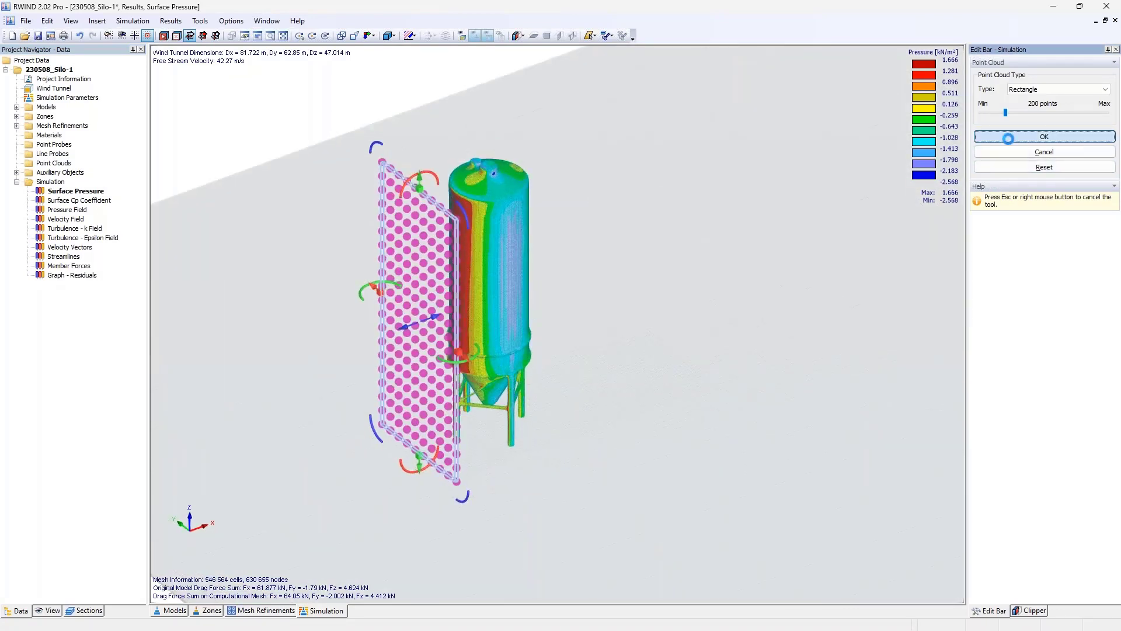
pyautogui.click(1009, 138)
pyautogui.click(564, 436)
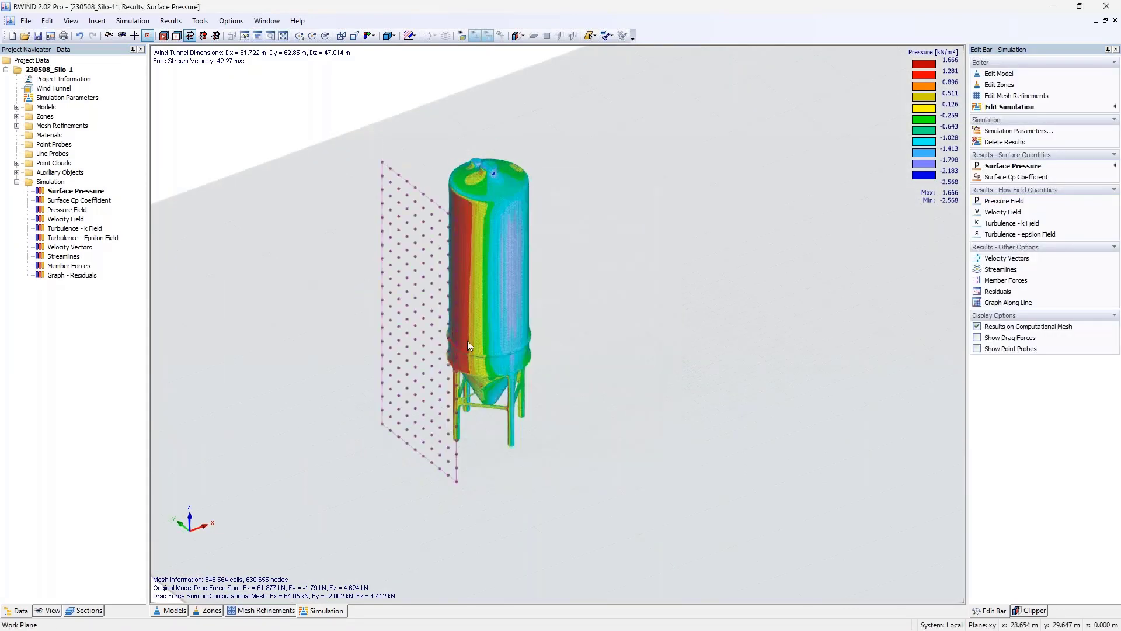
pyautogui.click(64, 256)
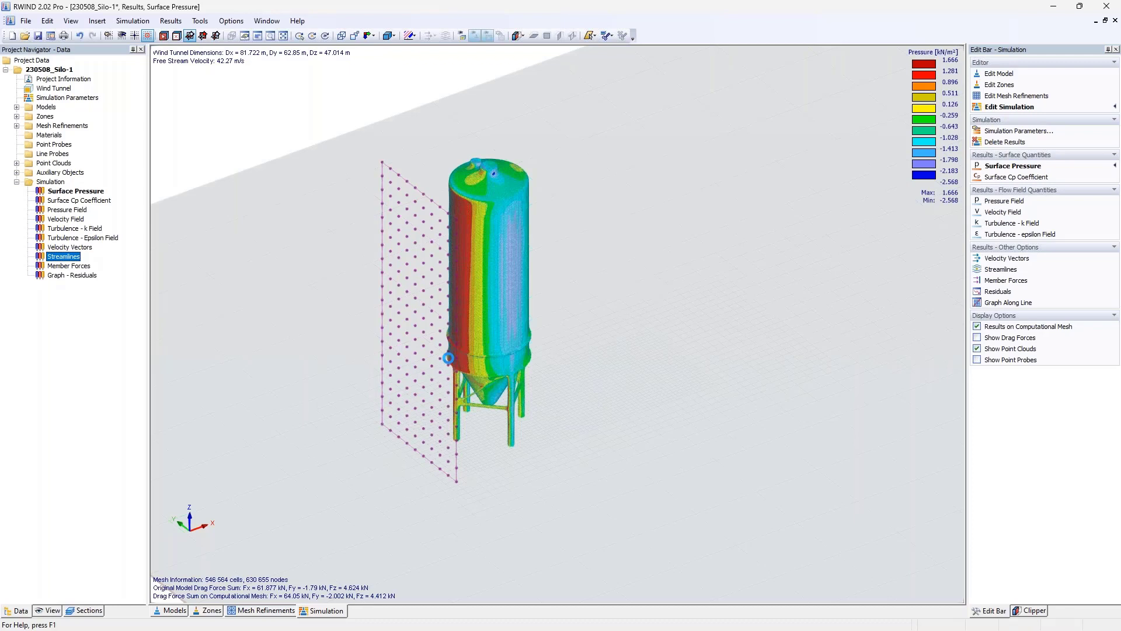
# Step: Seed the streamlines from point clouds in the Streamlines settings
pyautogui.click(1029, 611)
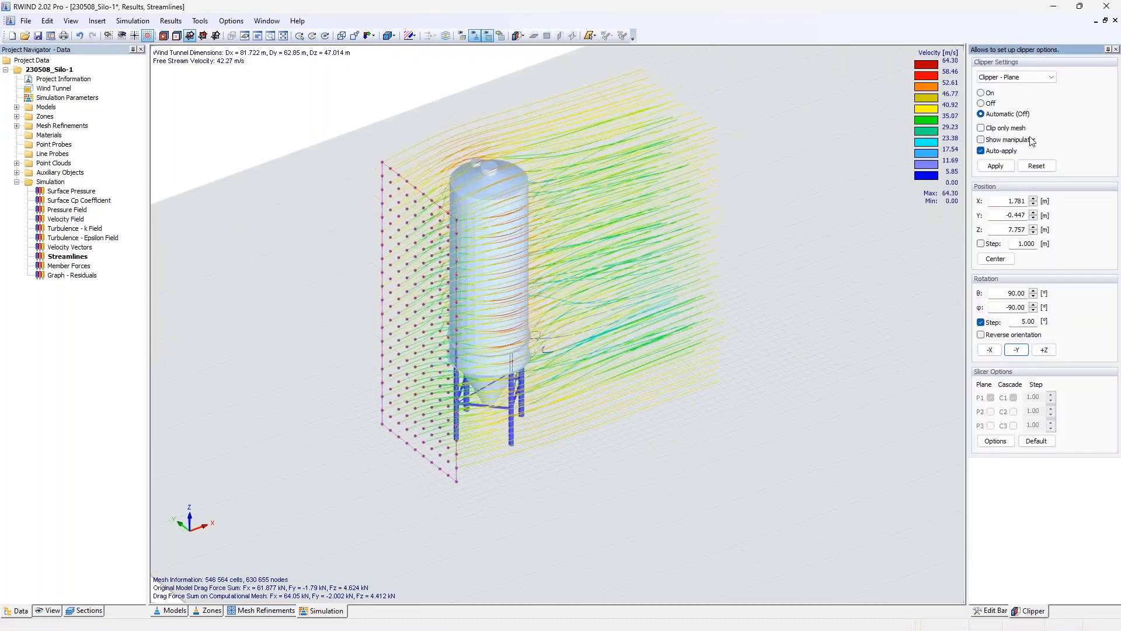
pyautogui.click(992, 611)
pyautogui.click(1070, 328)
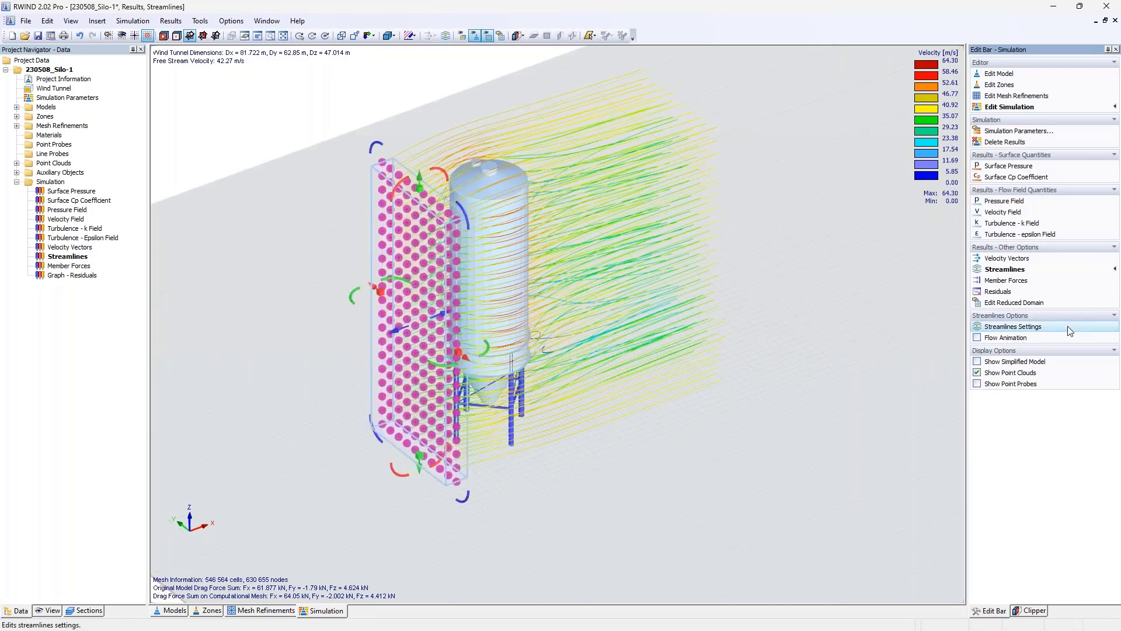
pyautogui.click(1051, 90)
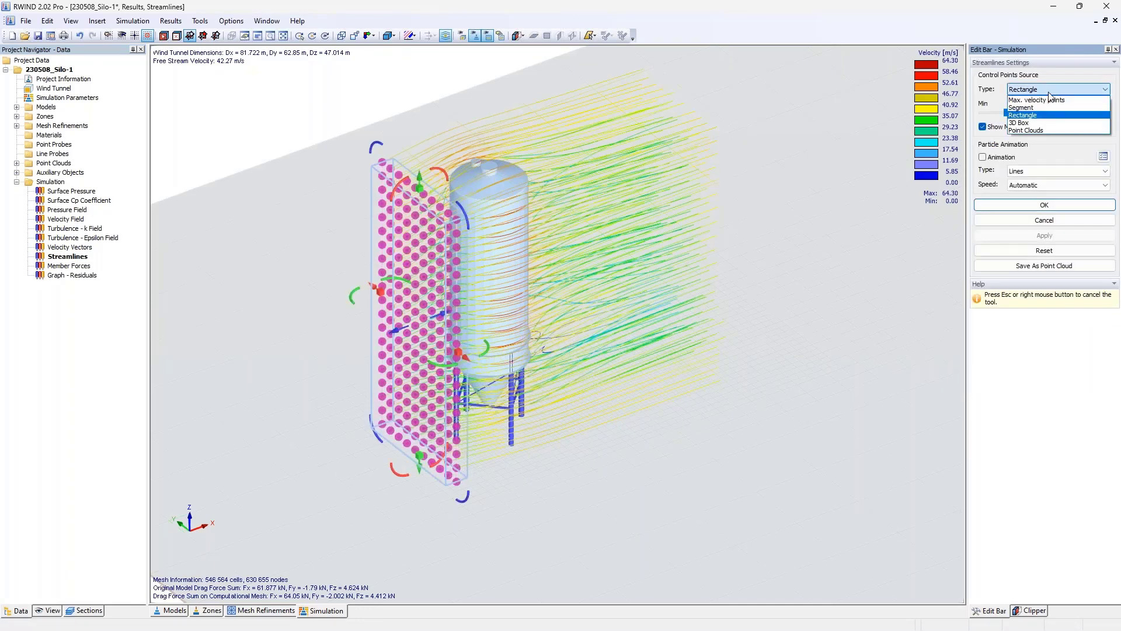
pyautogui.click(1033, 130)
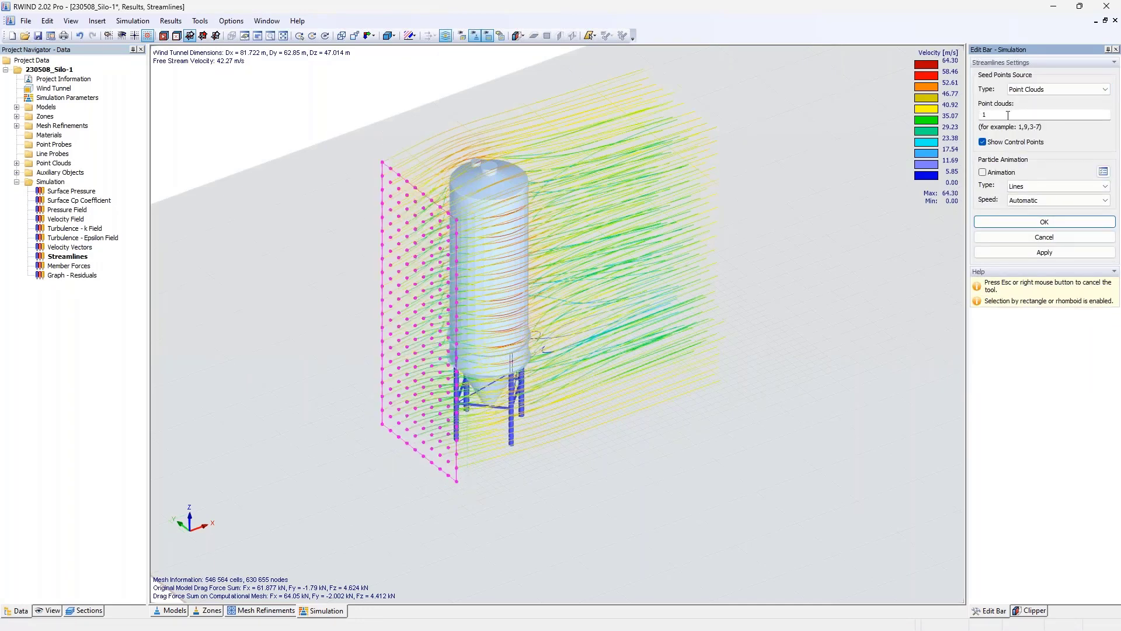
pyautogui.keyDown('ctrl'); pyautogui.moveTo(617, 216); pyautogui.dragTo(611, 316, button='middle'); pyautogui.keyUp('ctrl')
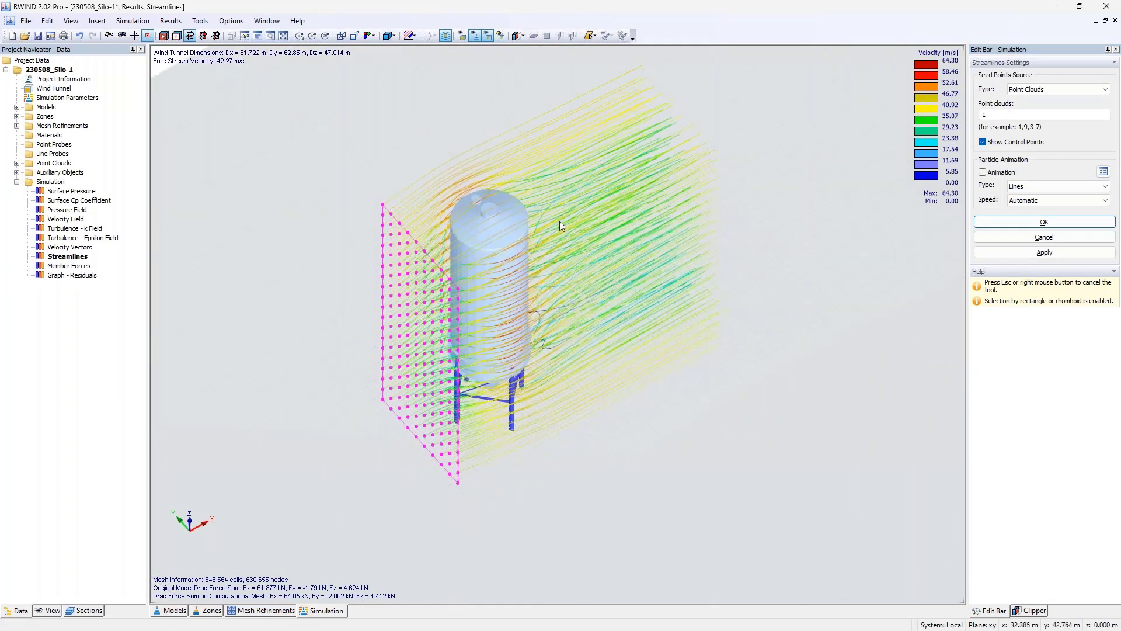
# Step: Try particle animation at Real speed, reset speed to Automatic, then disable animation
pyautogui.click(982, 172)
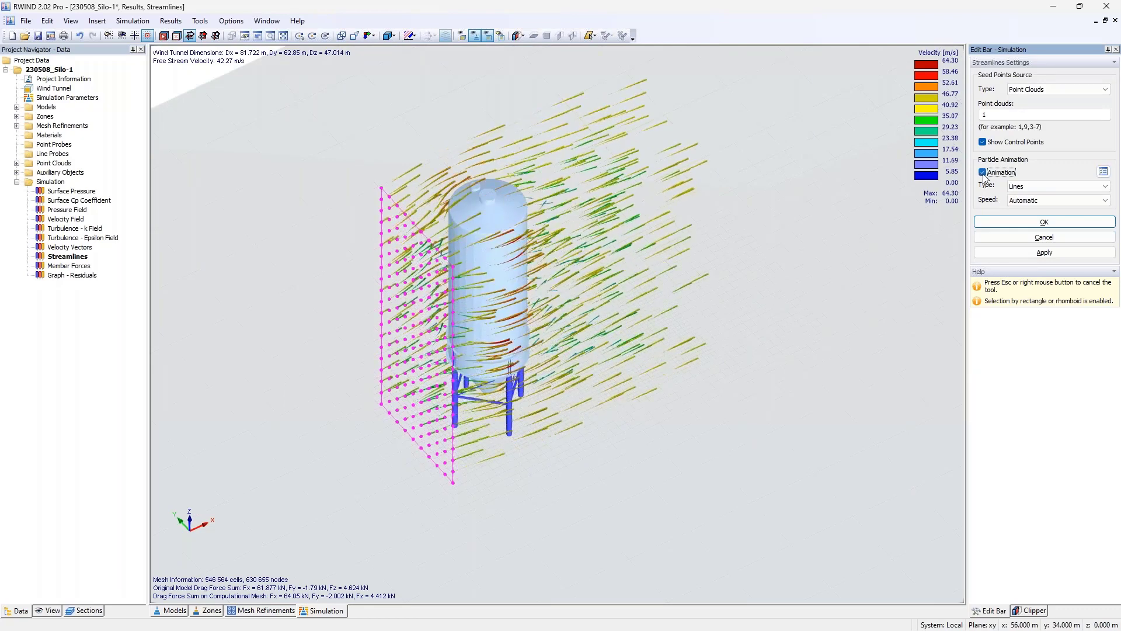
pyautogui.click(1036, 200)
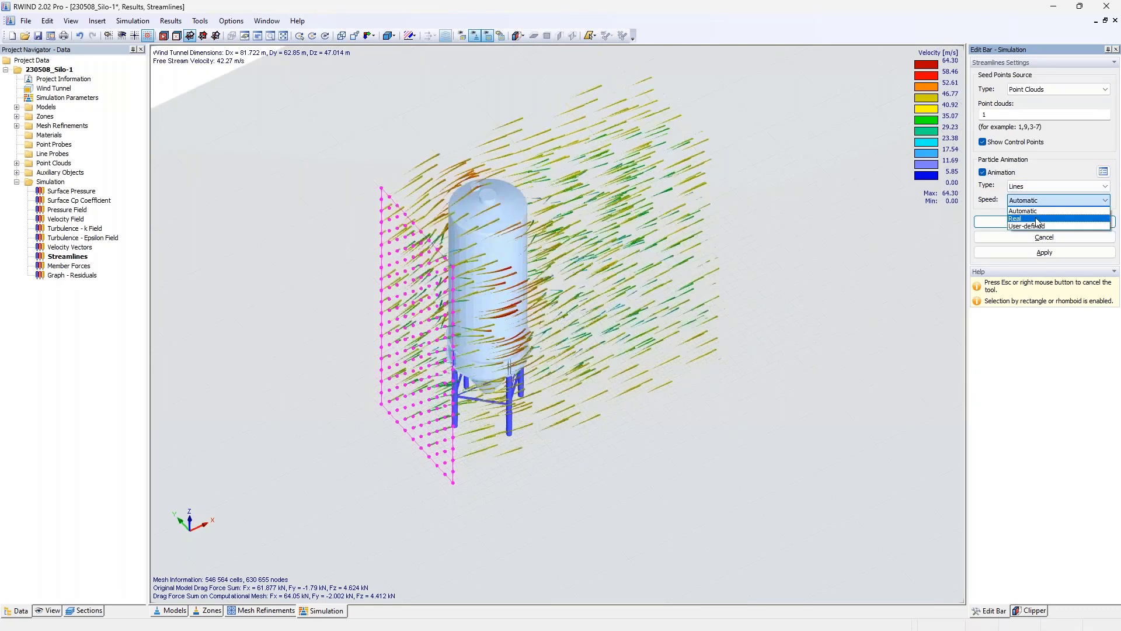
pyautogui.click(1037, 219)
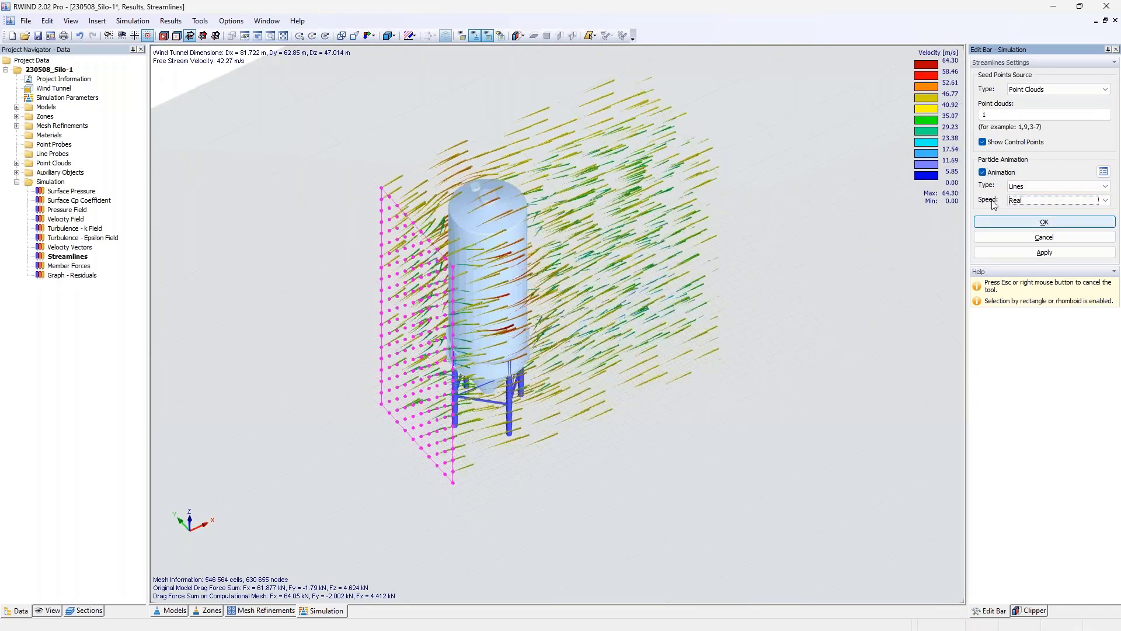
pyautogui.click(1027, 200)
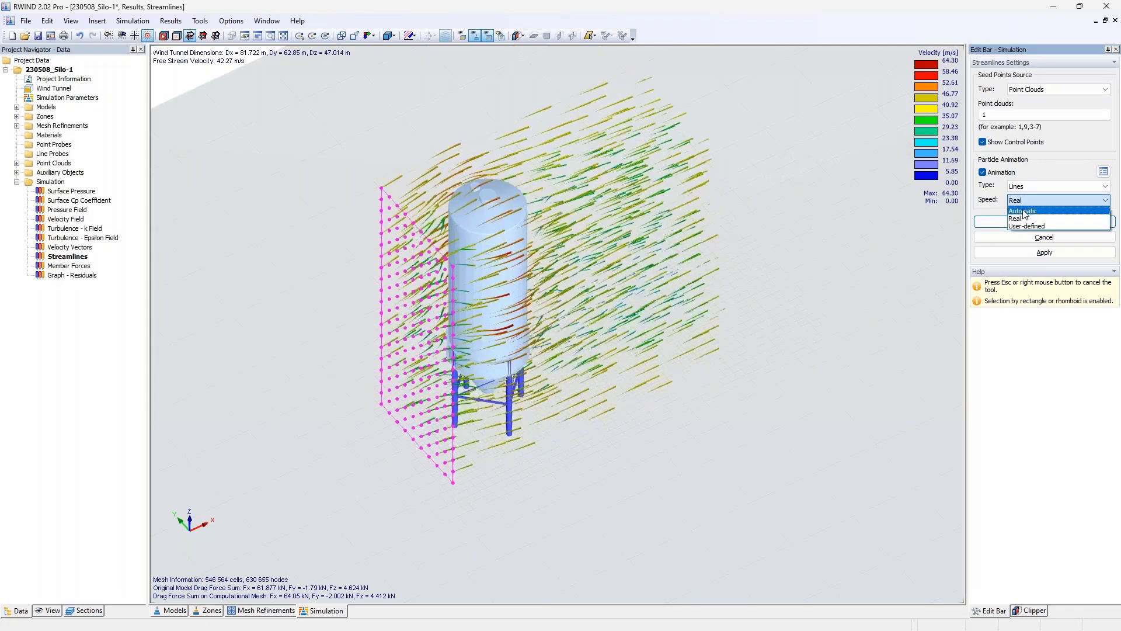
pyautogui.click(1023, 212)
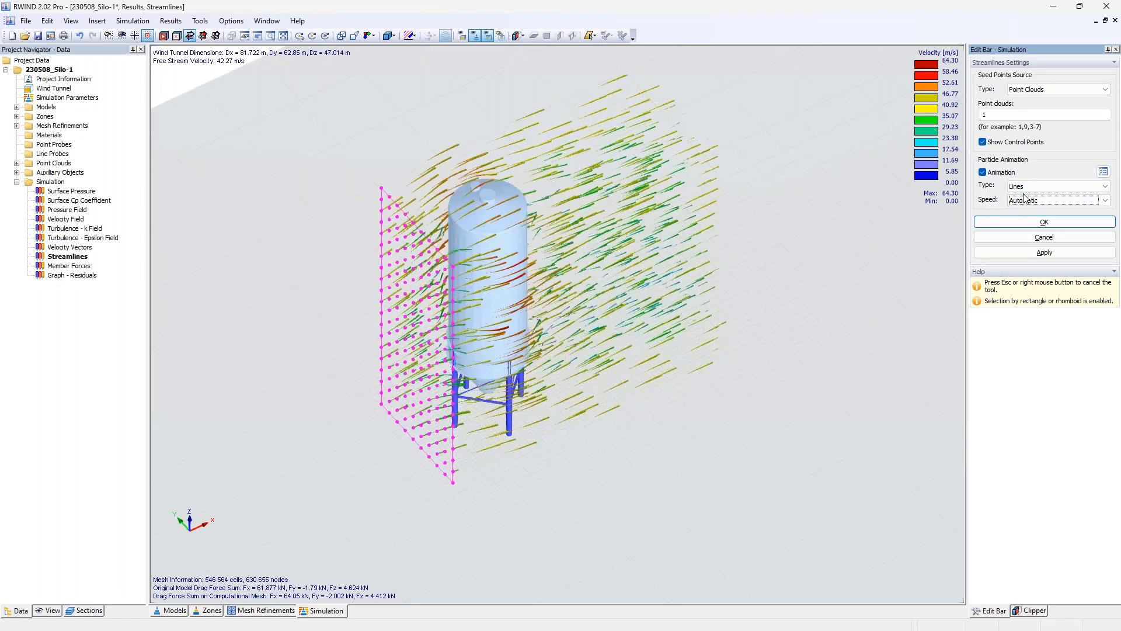
pyautogui.click(983, 172)
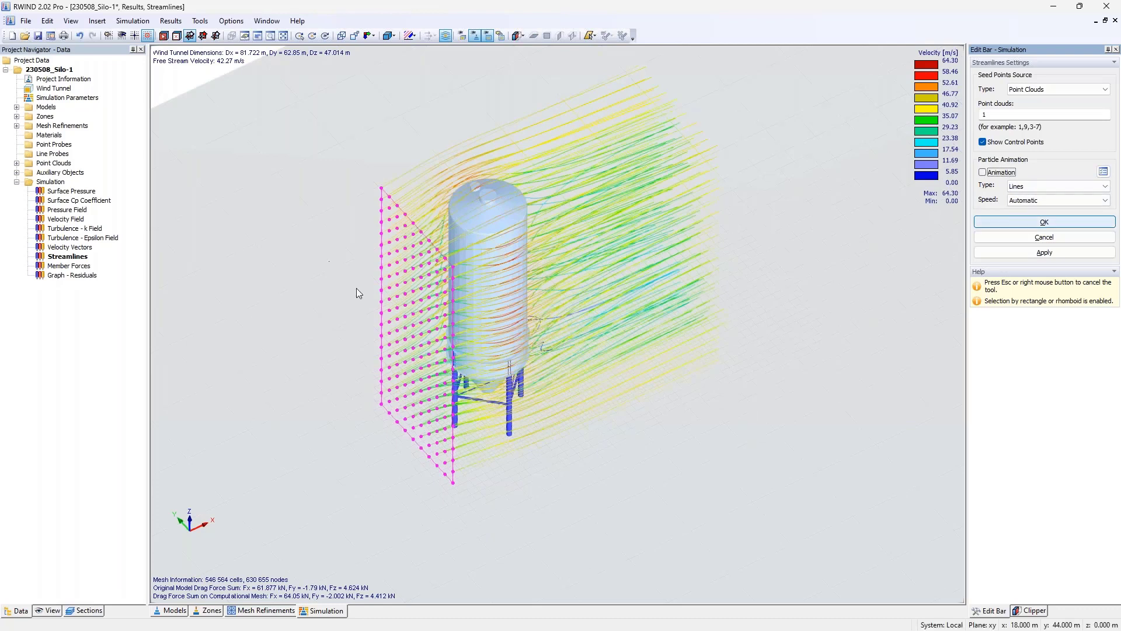
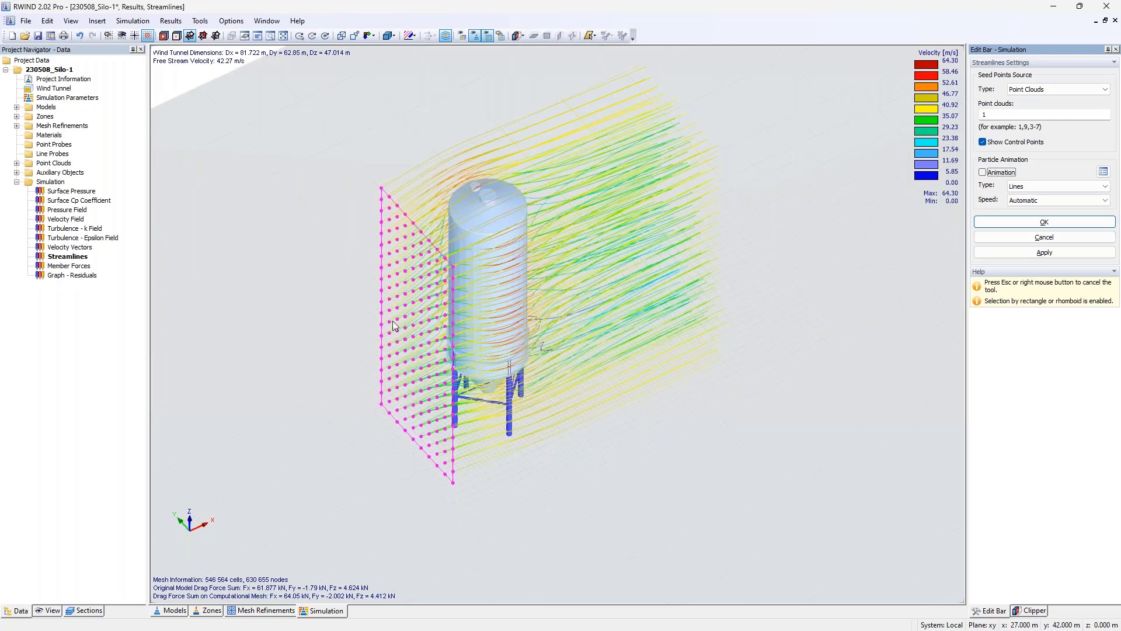
# Step: Inspect the silo streamlines from several angles, then switch to the Surface Pressure results
pyautogui.keyDown('ctrl'); pyautogui.moveTo(456, 269); pyautogui.dragTo(452, 317, button='middle'); pyautogui.keyUp('ctrl')
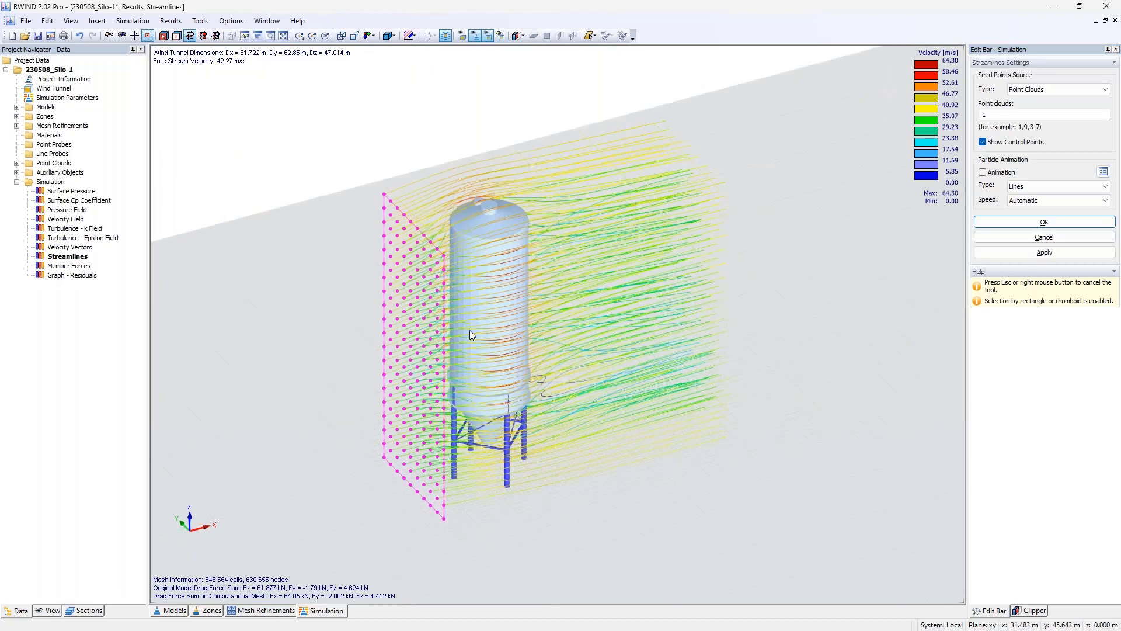
pyautogui.keyDown('ctrl'); pyautogui.moveTo(379, 354); pyautogui.dragTo(491, 357, button='middle'); pyautogui.keyUp('ctrl')
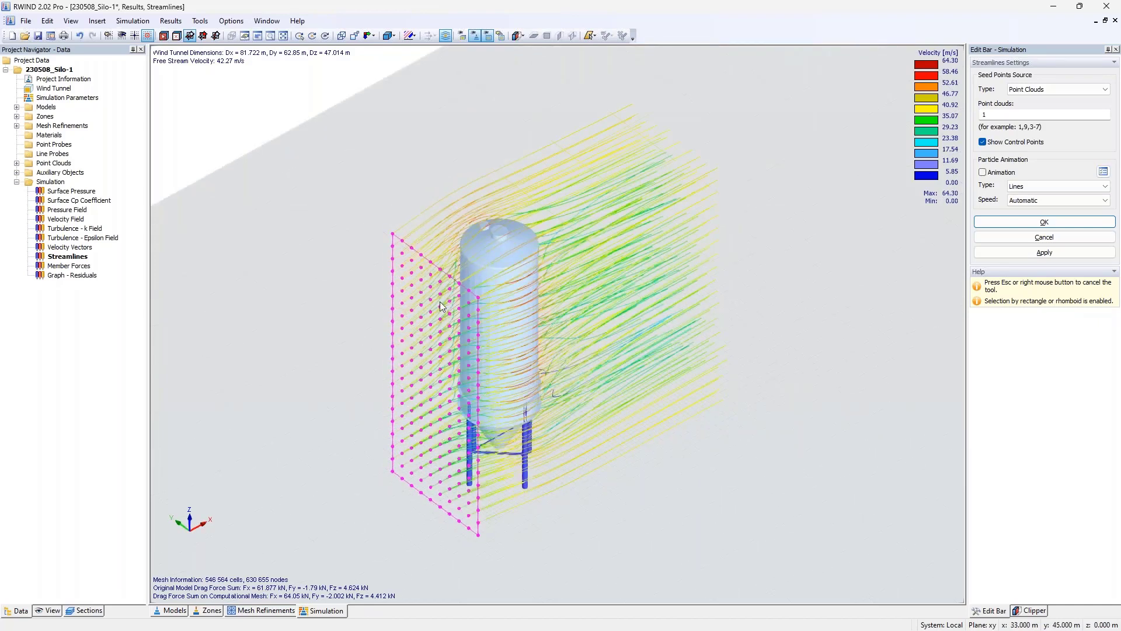
pyautogui.keyDown('ctrl'); pyautogui.moveTo(508, 260); pyautogui.dragTo(507, 387, button='middle'); pyautogui.keyUp('ctrl')
pyautogui.scroll(6, 506, 387)
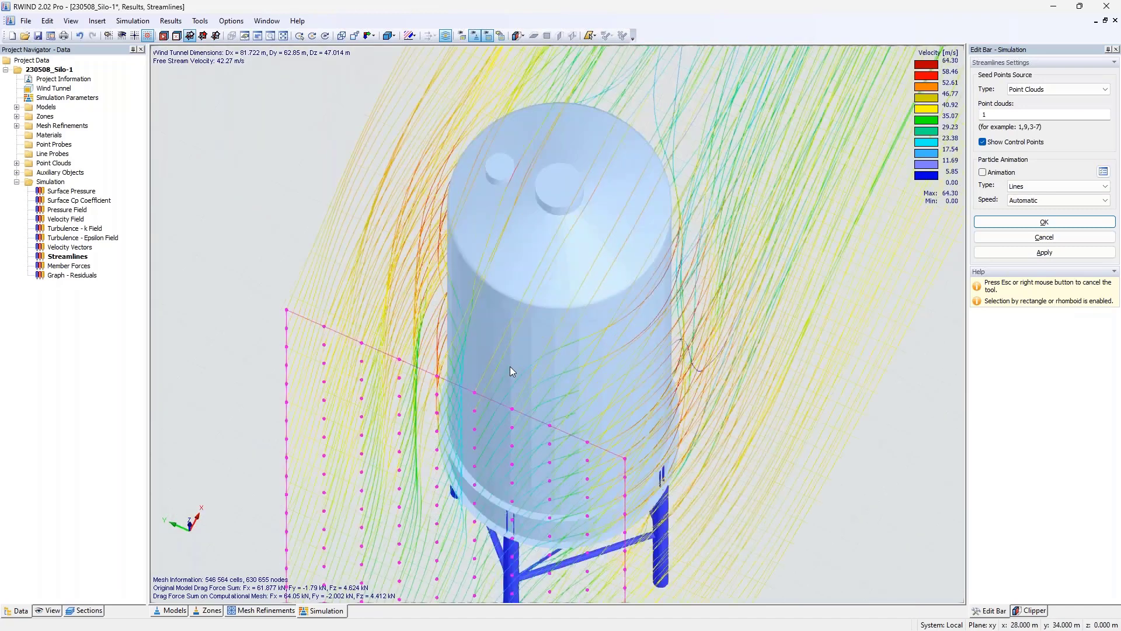
pyautogui.keyDown('ctrl'); pyautogui.moveTo(564, 431); pyautogui.dragTo(534, 457, button='middle'); pyautogui.keyUp('ctrl')
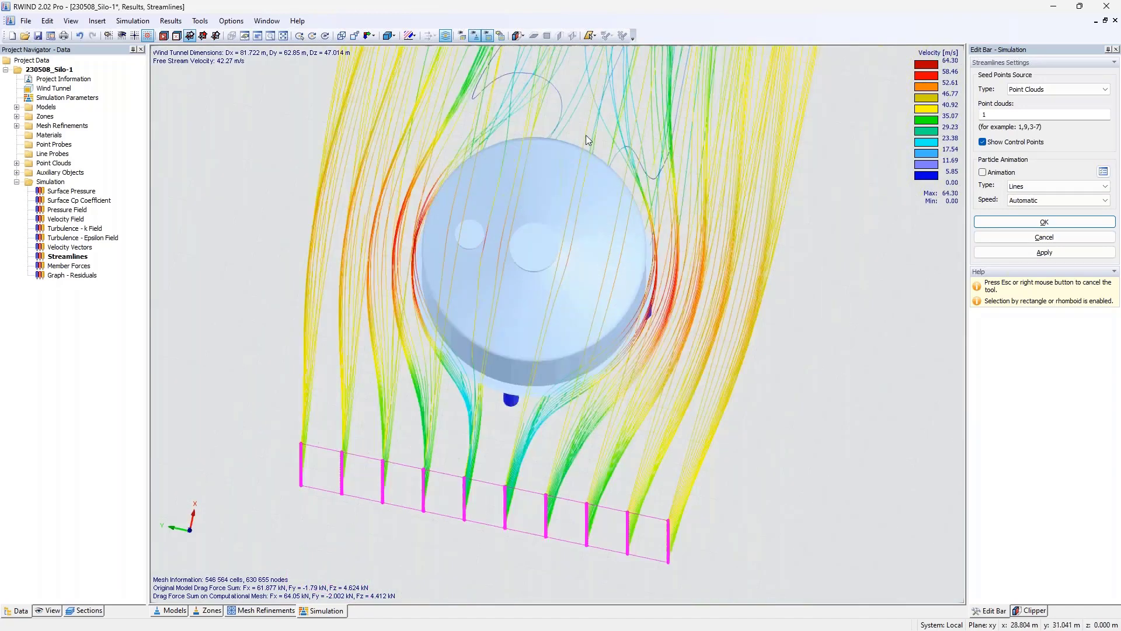
pyautogui.scroll(-3, 586, 135)
pyautogui.keyDown('ctrl'); pyautogui.moveTo(586, 135); pyautogui.dragTo(523, 349, button='middle'); pyautogui.keyUp('ctrl')
pyautogui.scroll(4, 446, 243)
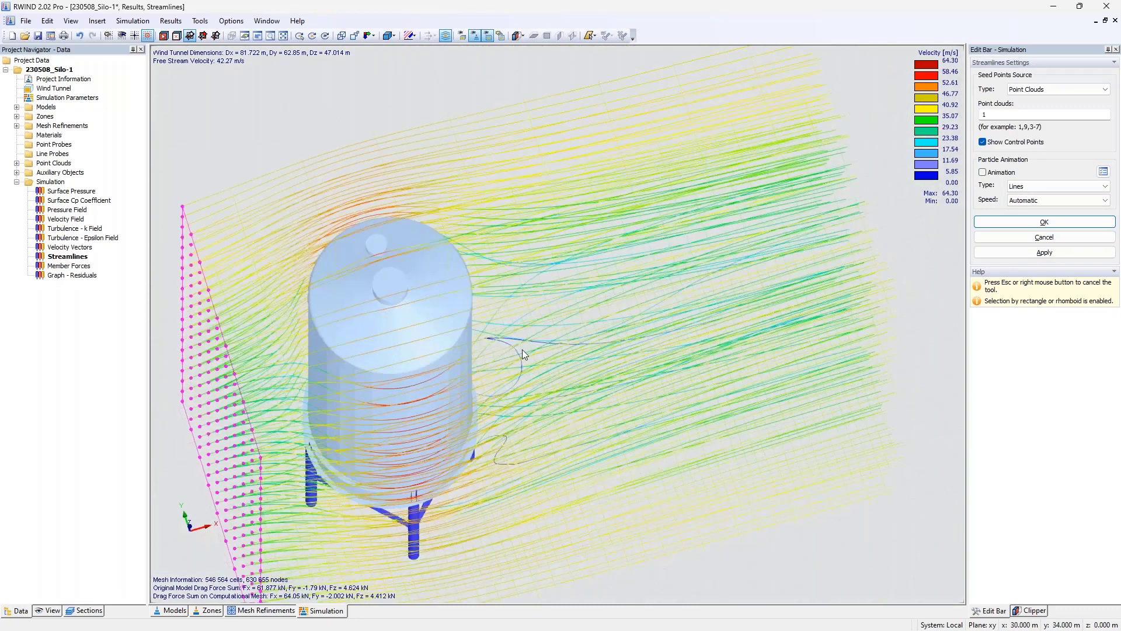
pyautogui.click(94, 192)
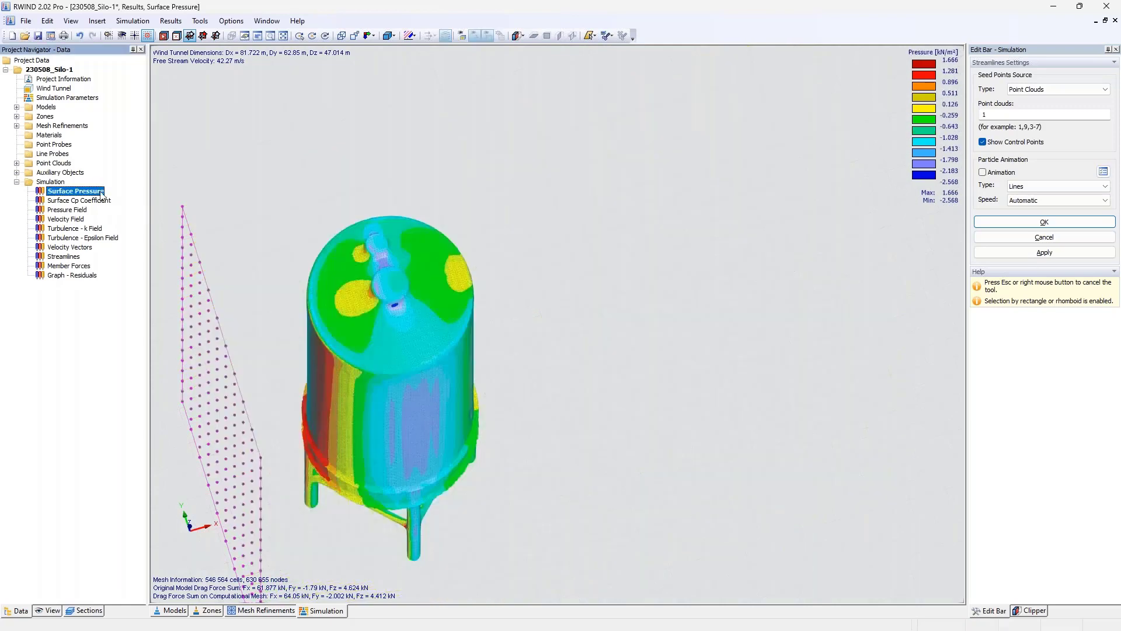
# Step: Cancel the Streamlines Settings and hide the point cloud beside the silo
pyautogui.keyDown('ctrl'); pyautogui.moveTo(283, 290); pyautogui.dragTo(427, 292, button='middle'); pyautogui.keyUp('ctrl')
pyautogui.scroll(-3, 437, 255)
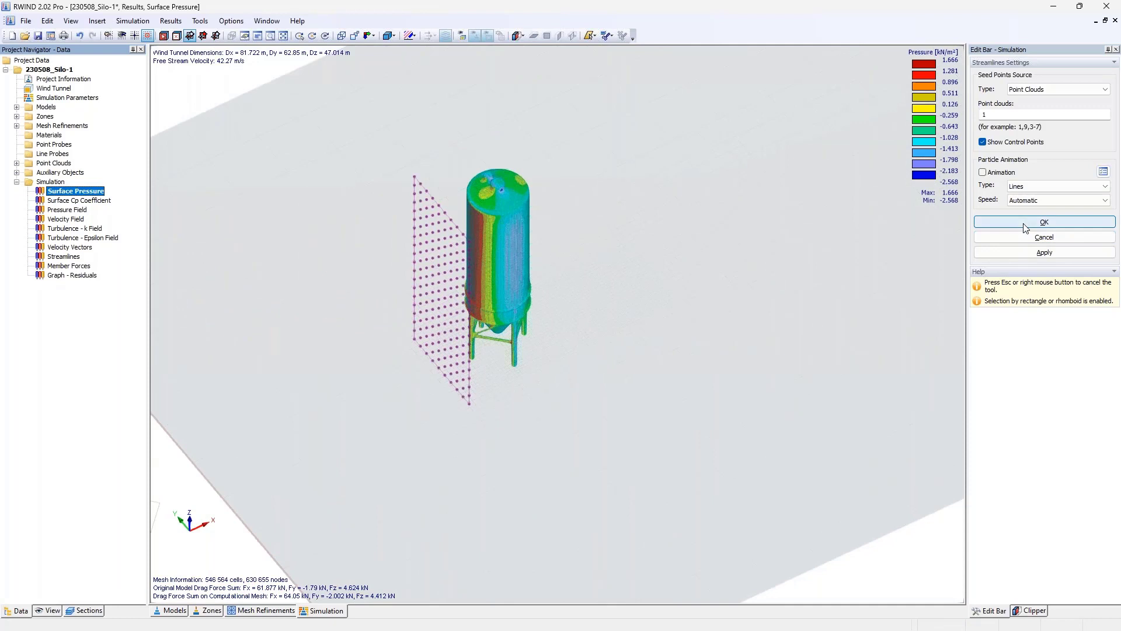
pyautogui.click(1027, 237)
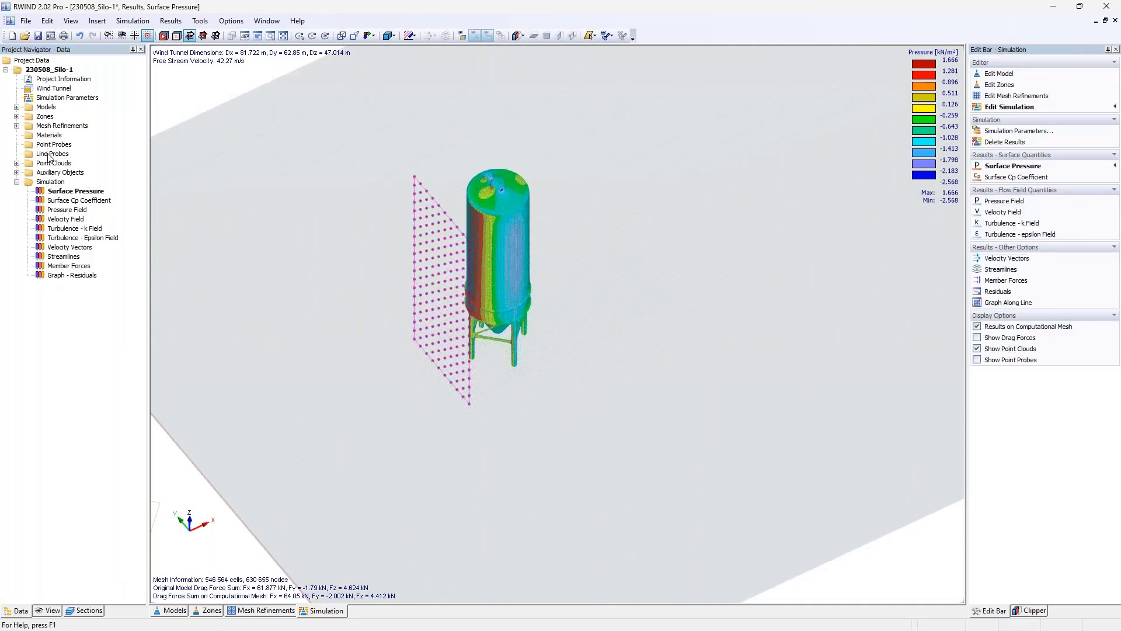
pyautogui.click(977, 349)
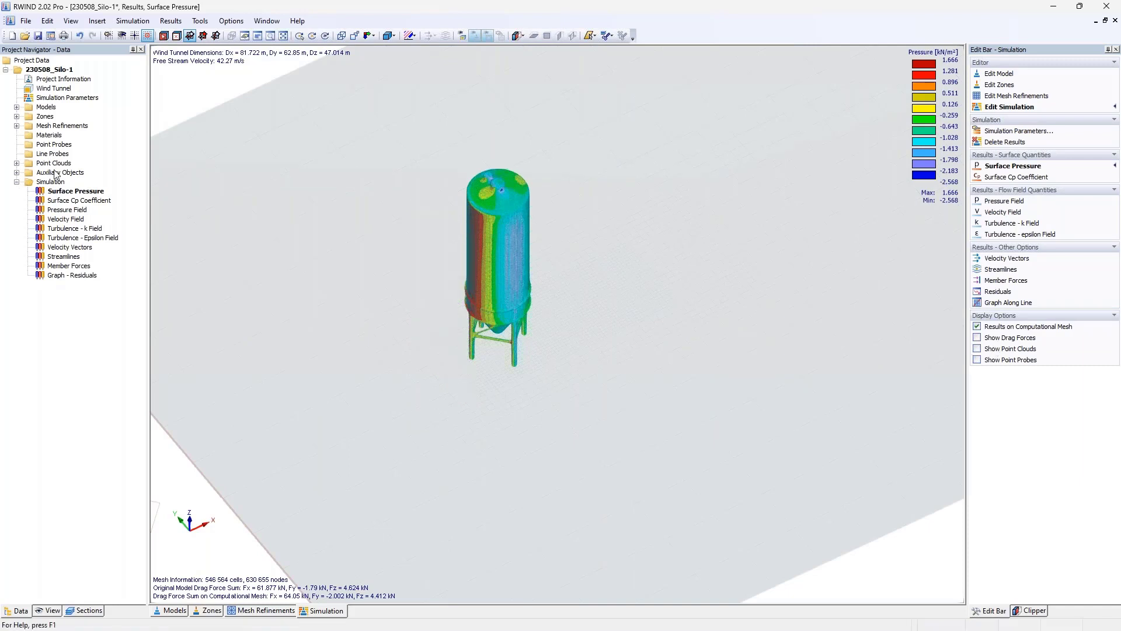
# Step: Try a new line probe set graphically, then dismiss the warning and cancel it
pyautogui.rightClick(56, 154)
pyautogui.click(87, 162)
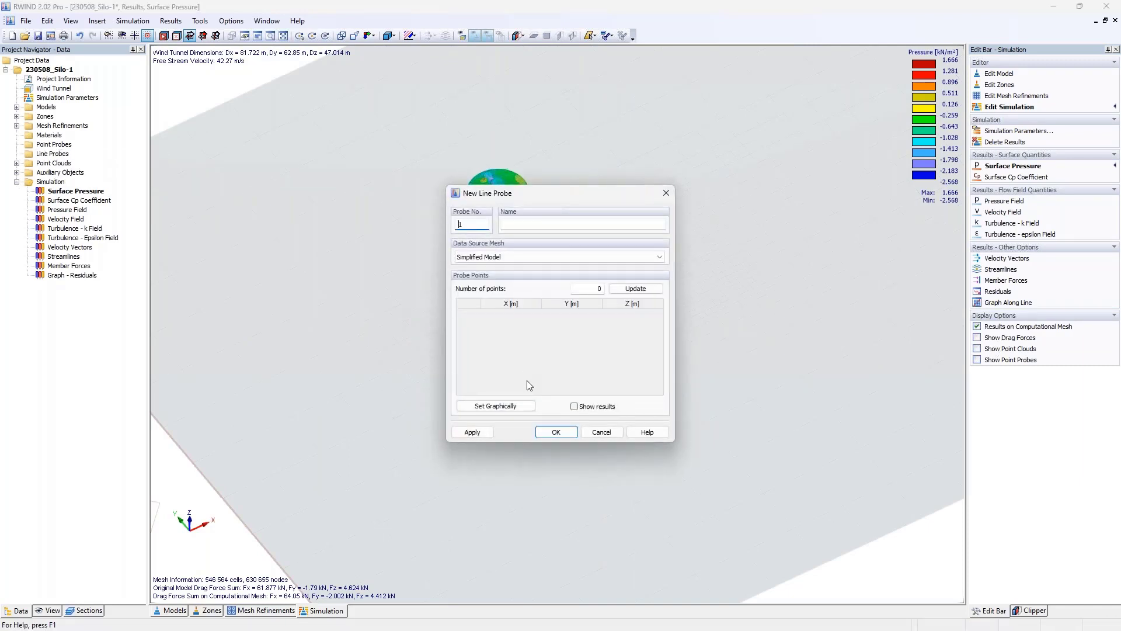
pyautogui.click(523, 405)
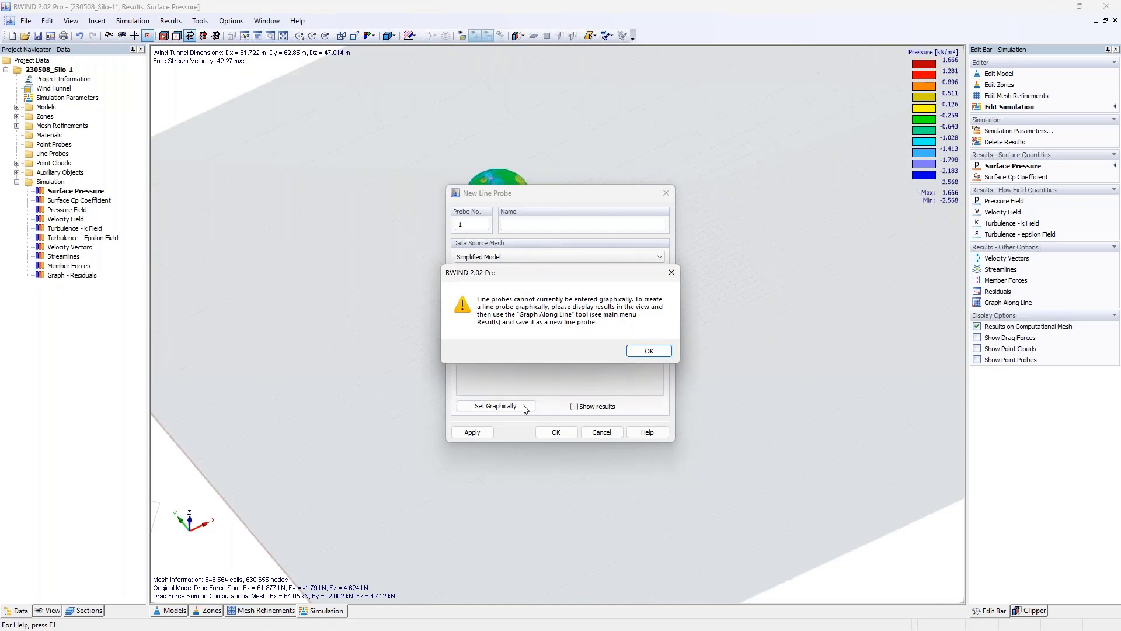
pyautogui.press('Return')
pyautogui.press('Escape')
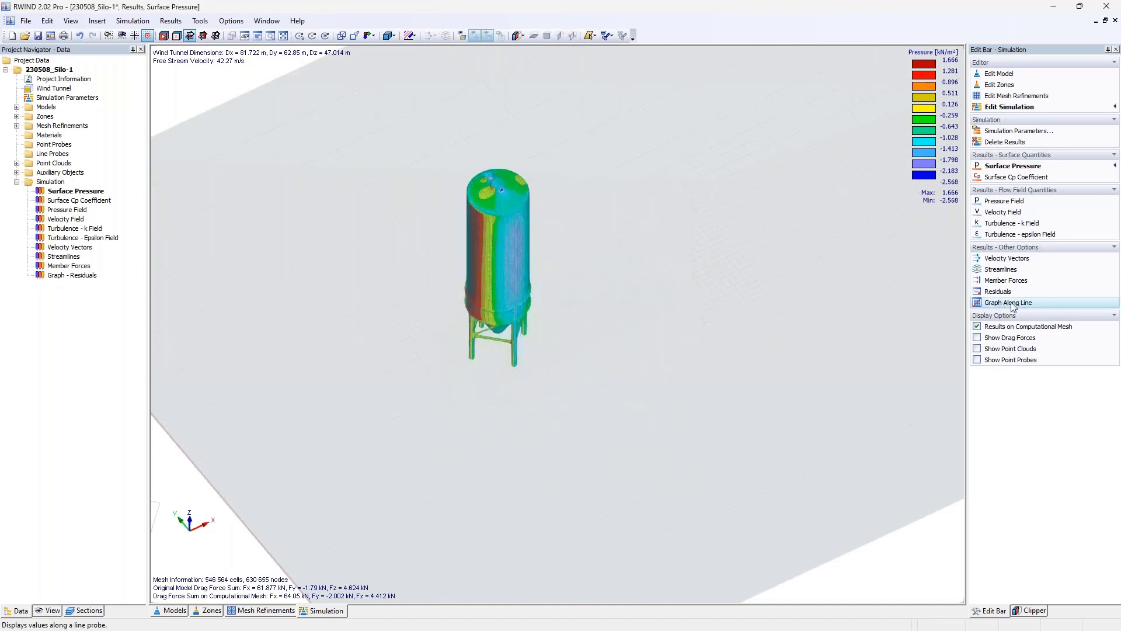
# Step: Start Graph Along Line with a horizontal cut plane (normal Z) at Oz = 9 m
pyautogui.click(1012, 302)
pyautogui.keyDown('ctrl'); pyautogui.moveTo(600, 308); pyautogui.dragTo(610, 287, button='middle'); pyautogui.keyUp('ctrl')
pyautogui.scroll(3, 603, 284)
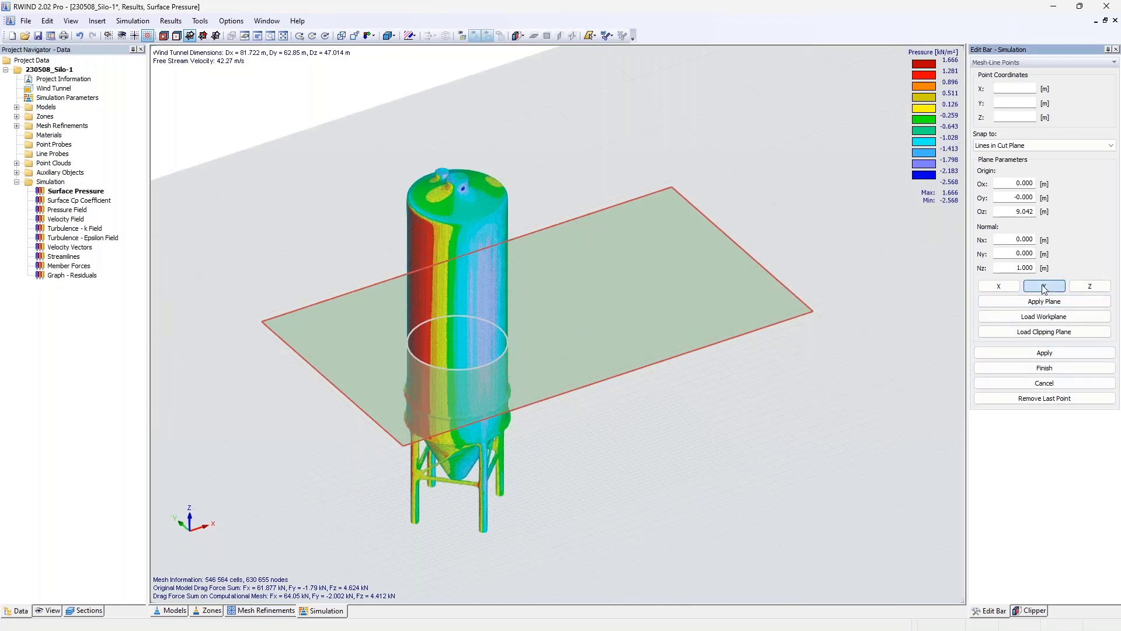
pyautogui.click(999, 286)
pyautogui.click(1043, 286)
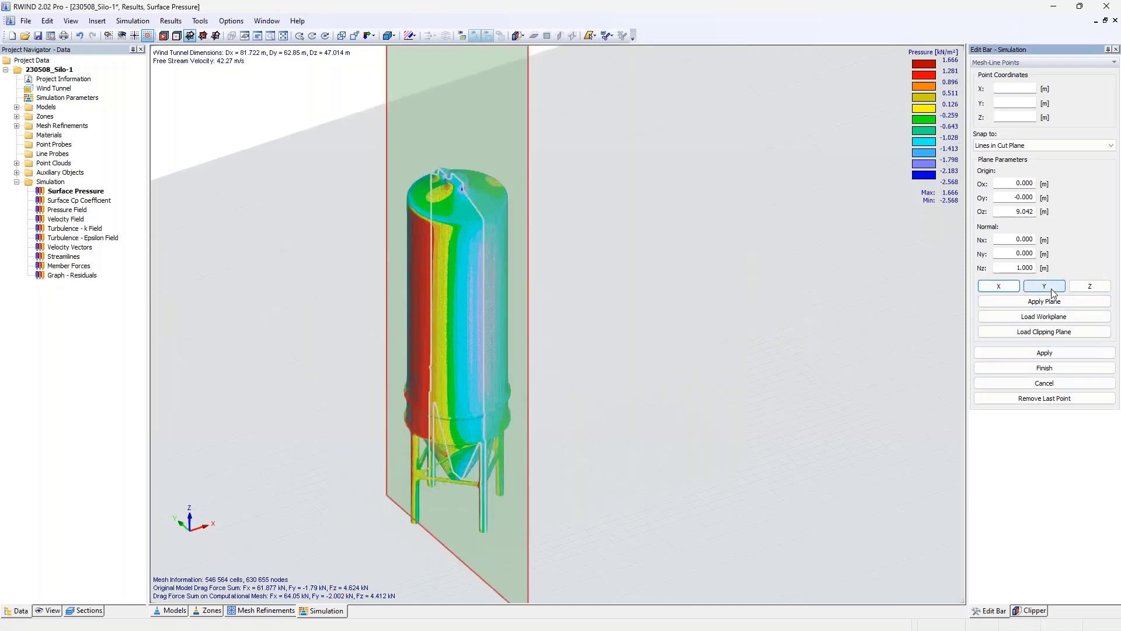
pyautogui.click(1090, 286)
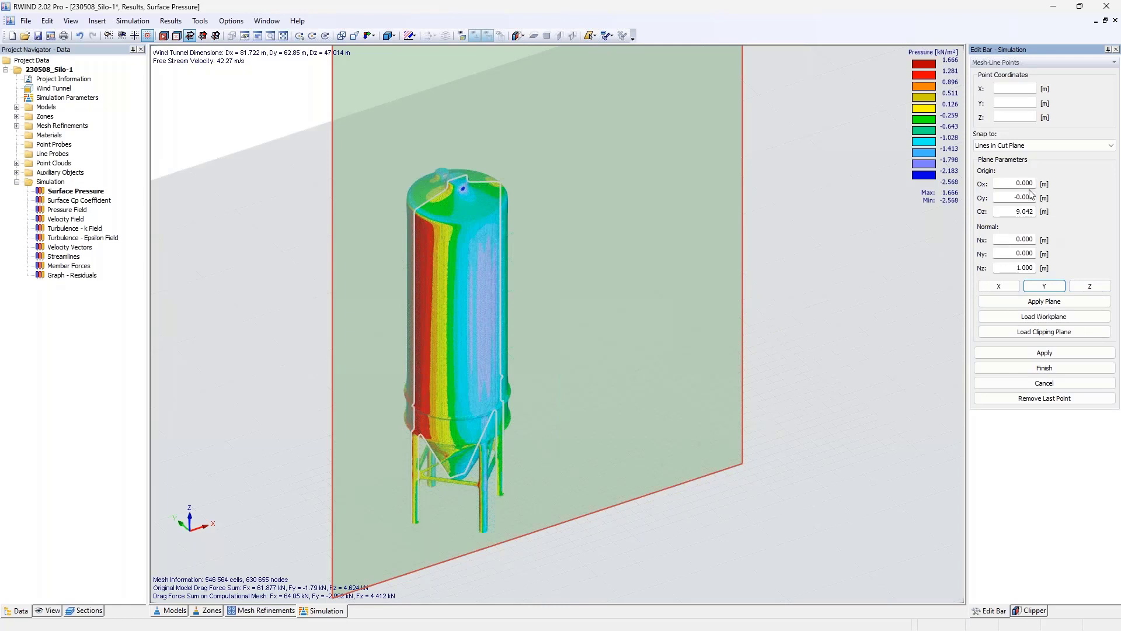
pyautogui.click(1091, 286)
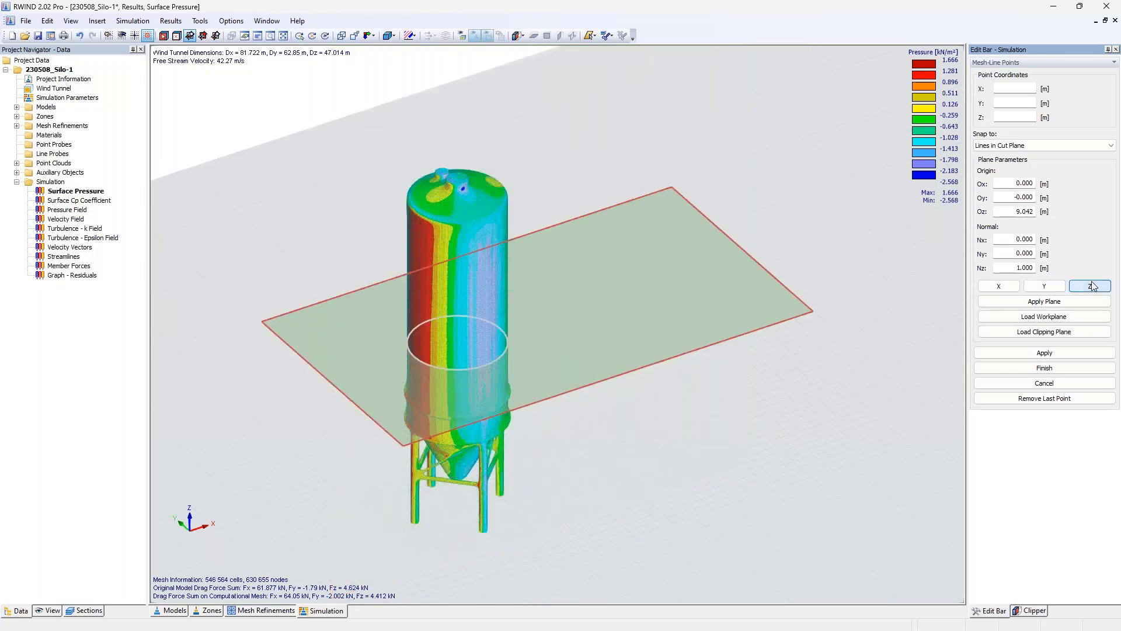
pyautogui.doubleClick(1032, 211)
pyautogui.write('9')
pyautogui.press('Return')
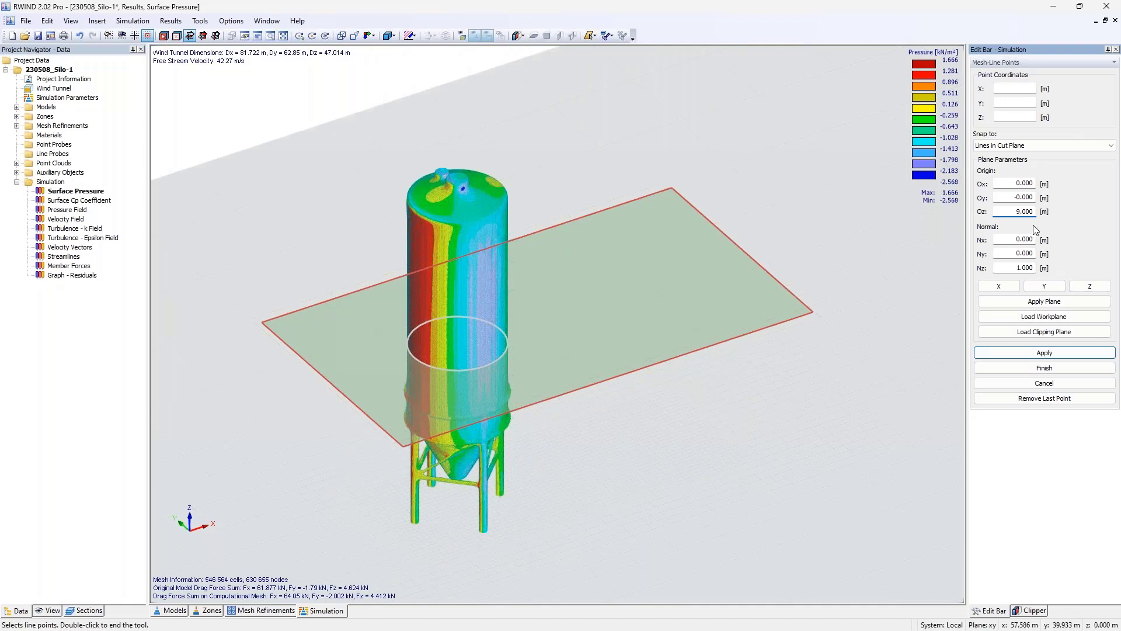
# Step: Trace points around the 9 m cut circle back to the start and plot its pressure graph
pyautogui.moveTo(566, 298); pyautogui.dragTo(519, 360, button='middle')
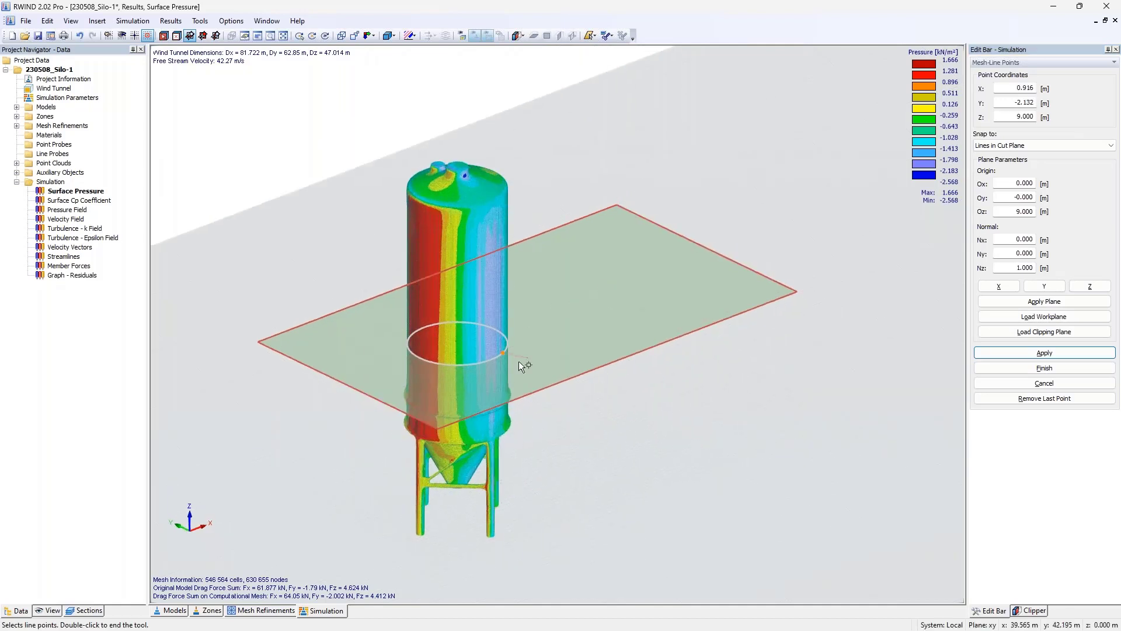
pyautogui.scroll(3, 519, 361)
pyautogui.click(373, 360)
pyautogui.click(496, 319)
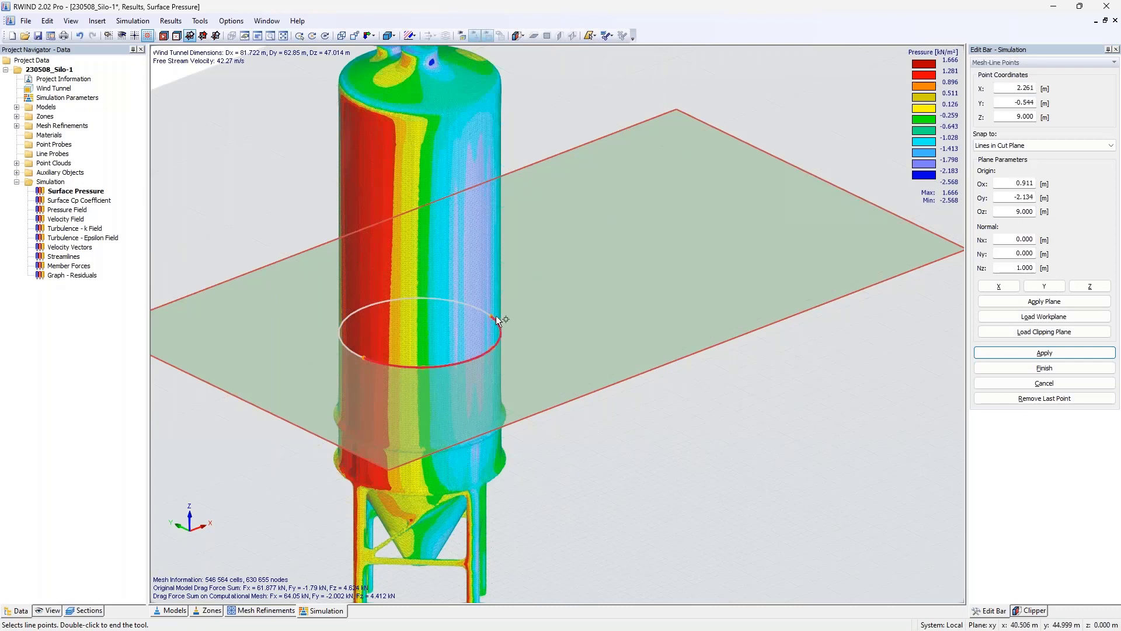
pyautogui.click(428, 297)
pyautogui.click(375, 306)
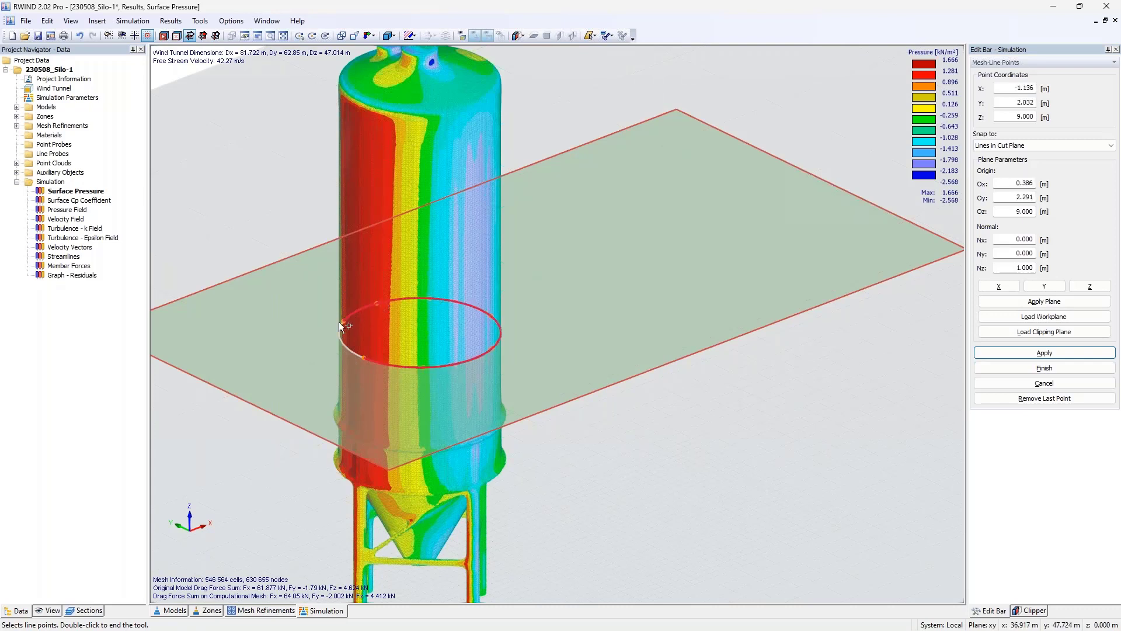
pyautogui.click(370, 357)
pyautogui.click(1044, 368)
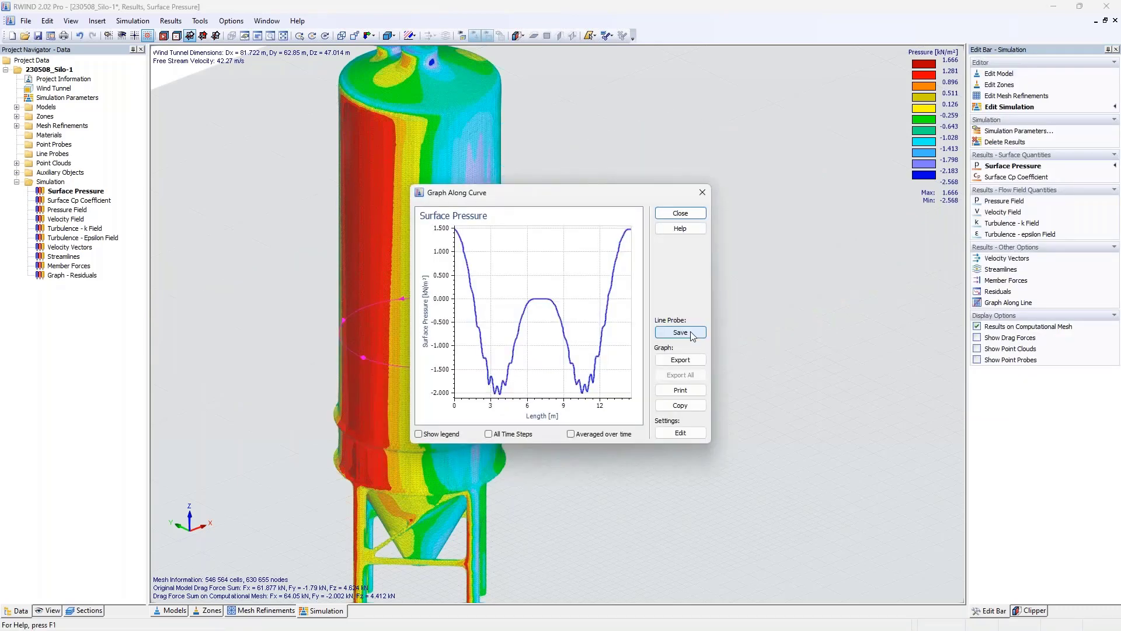
# Step: Save the pressure curve as line probe 1, close the graph and expand Line Probes
pyautogui.moveTo(562, 193); pyautogui.dragTo(702, 132)
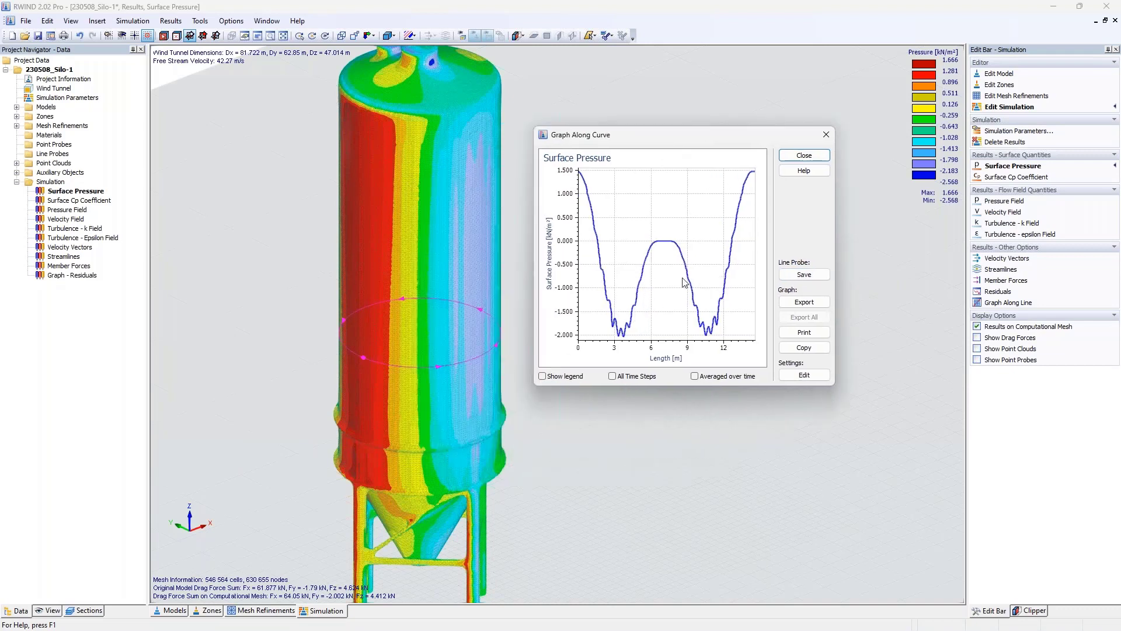
pyautogui.moveTo(421, 363)
pyautogui.click(806, 276)
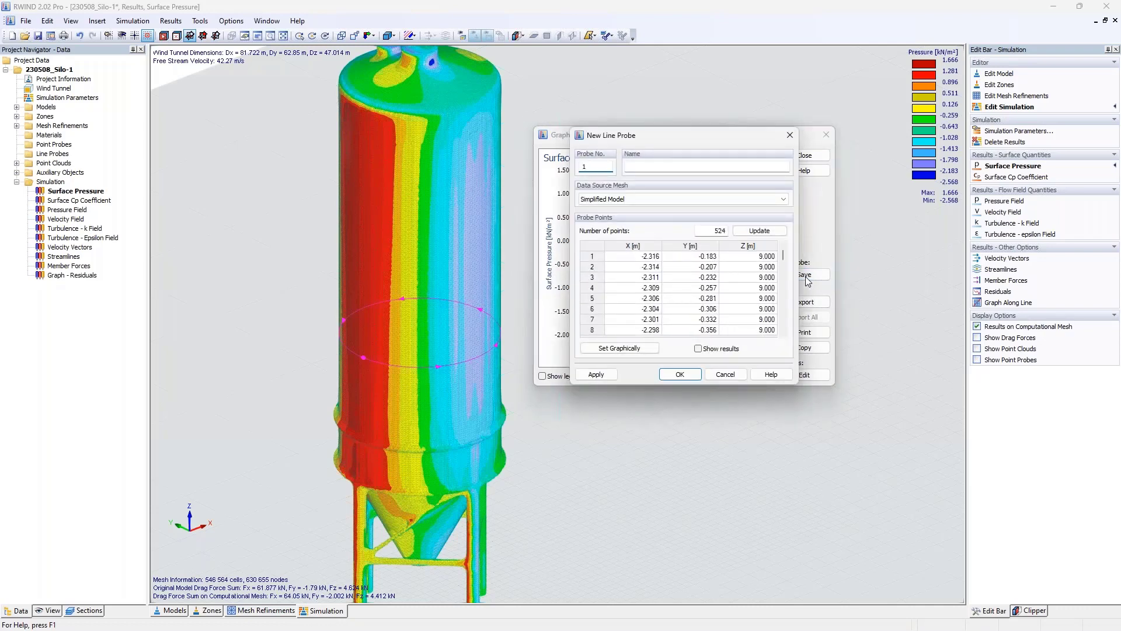
pyautogui.click(680, 374)
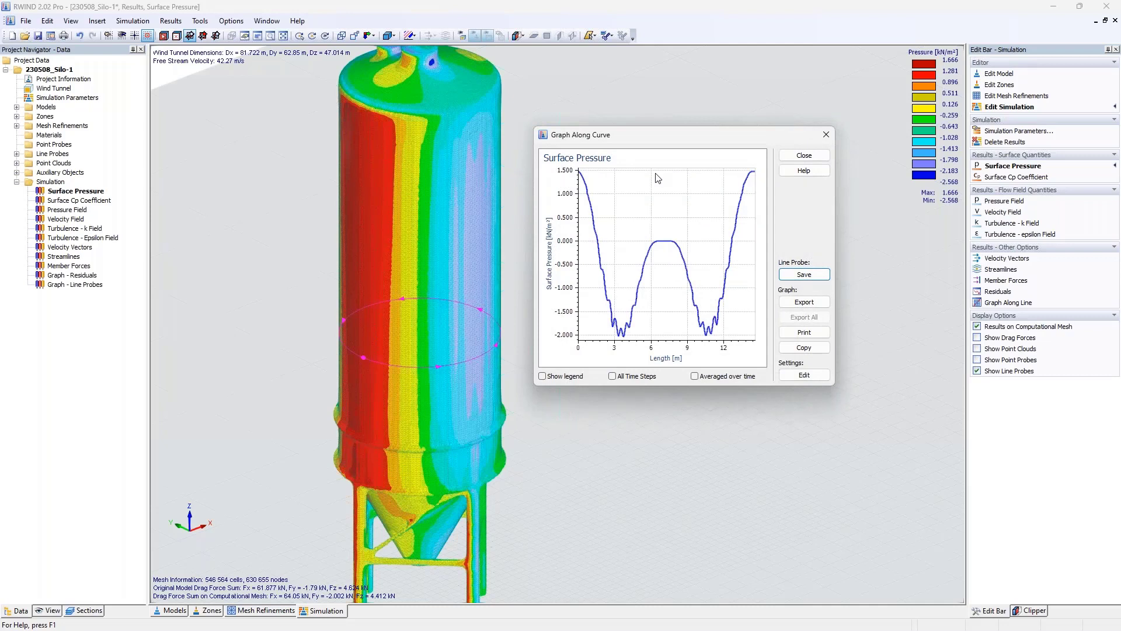
pyautogui.click(826, 135)
pyautogui.click(17, 155)
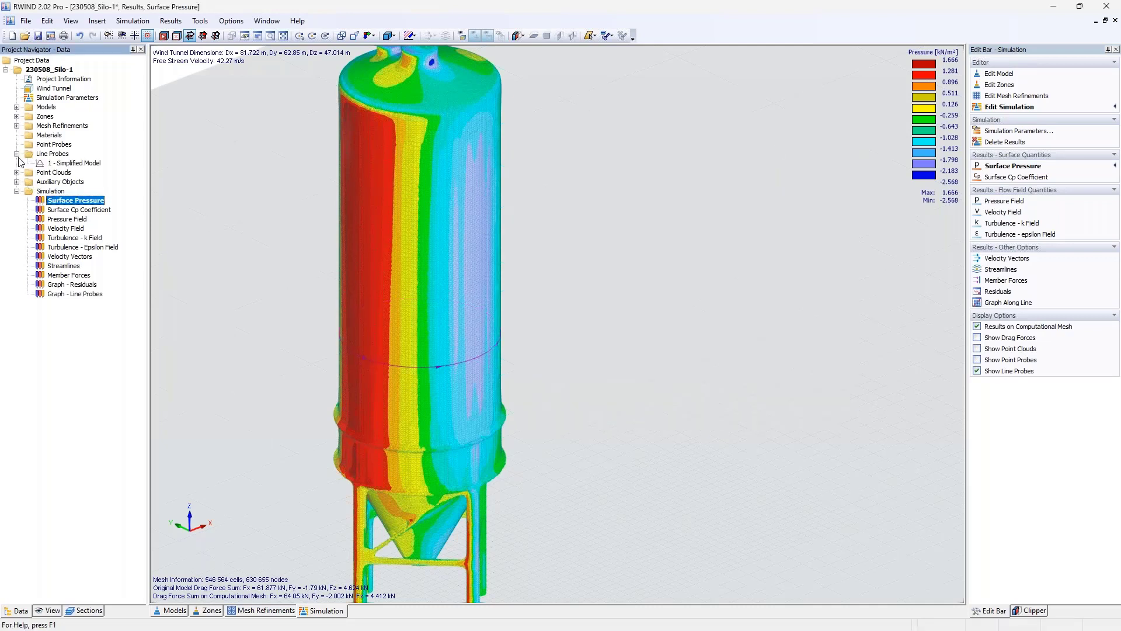
# Step: Keep Simplified Model as line probe 1's data source and view its pressure graph
pyautogui.doubleClick(68, 164)
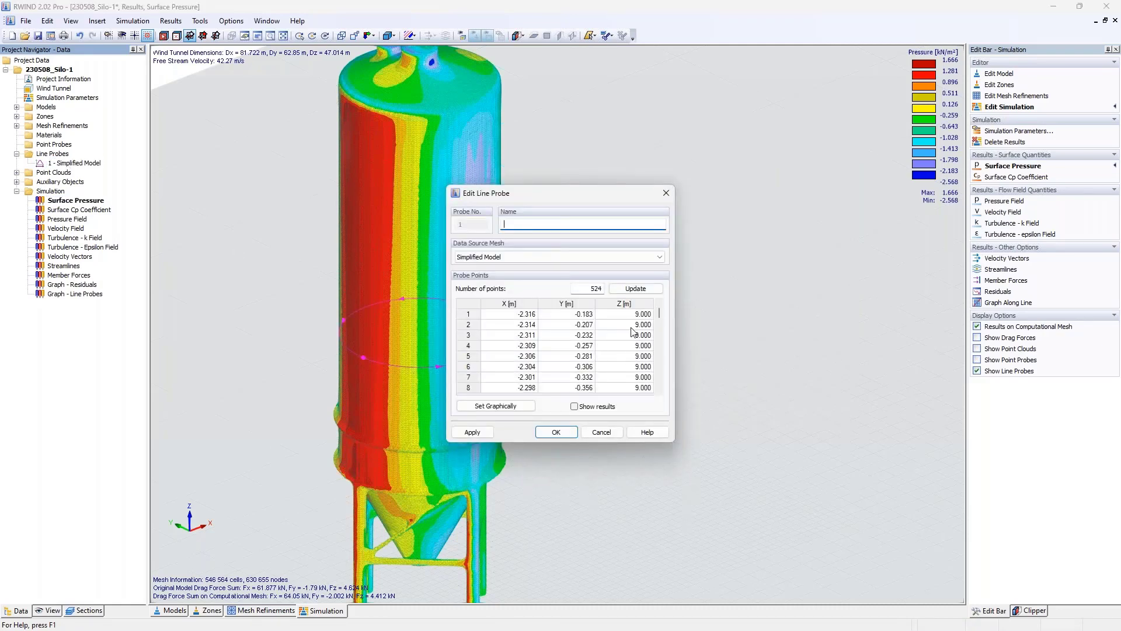
pyautogui.click(587, 258)
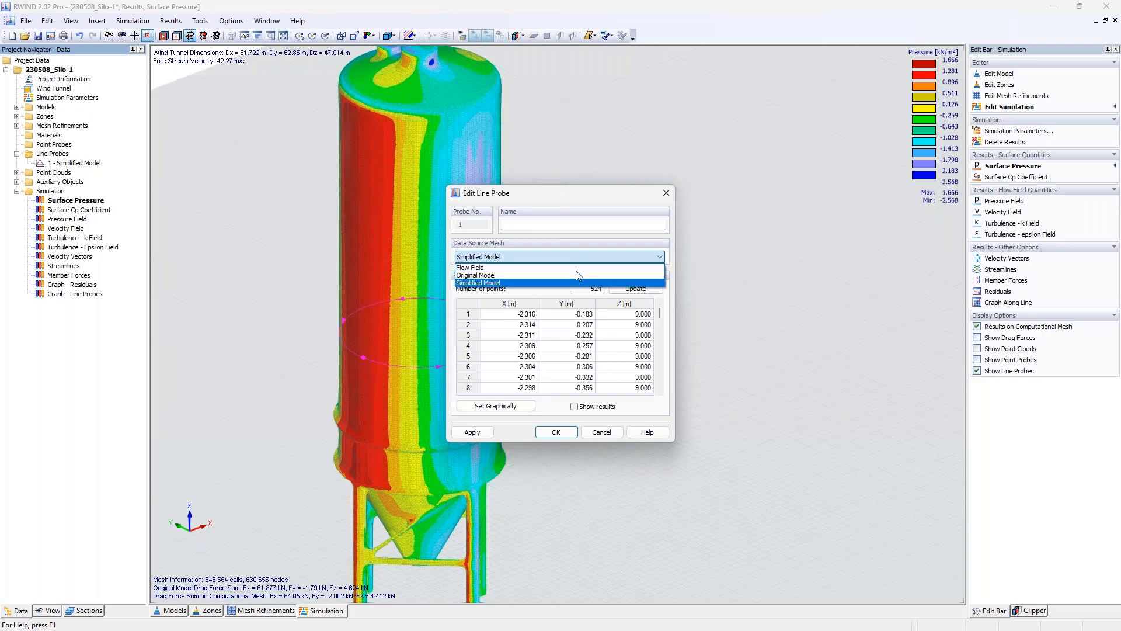
pyautogui.click(670, 188)
pyautogui.click(672, 192)
pyautogui.rightClick(67, 163)
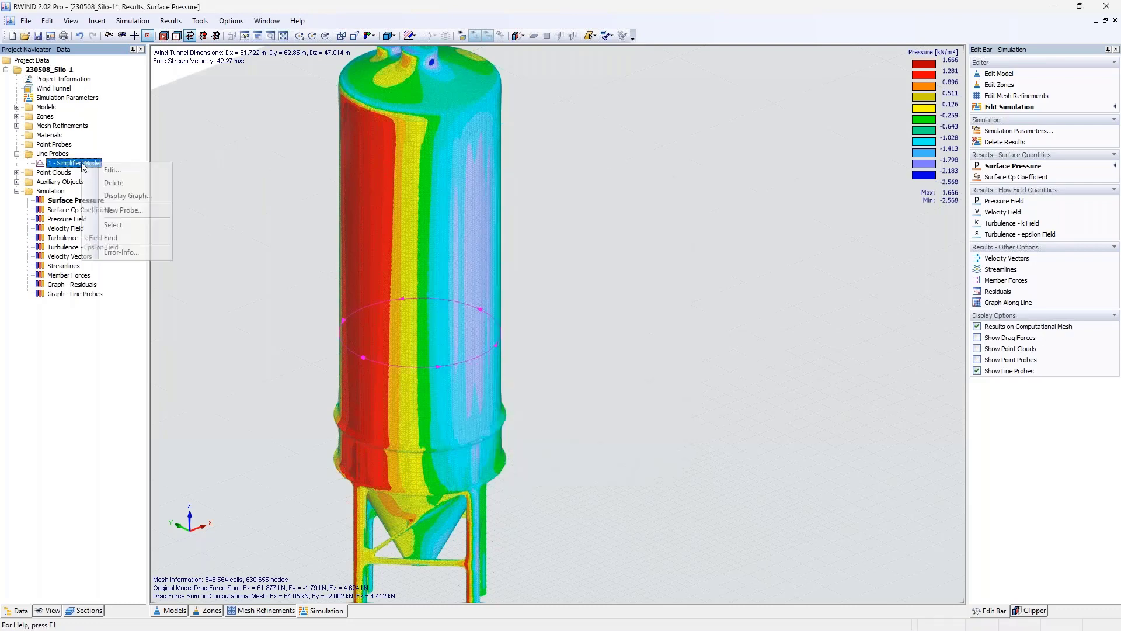
pyautogui.click(139, 195)
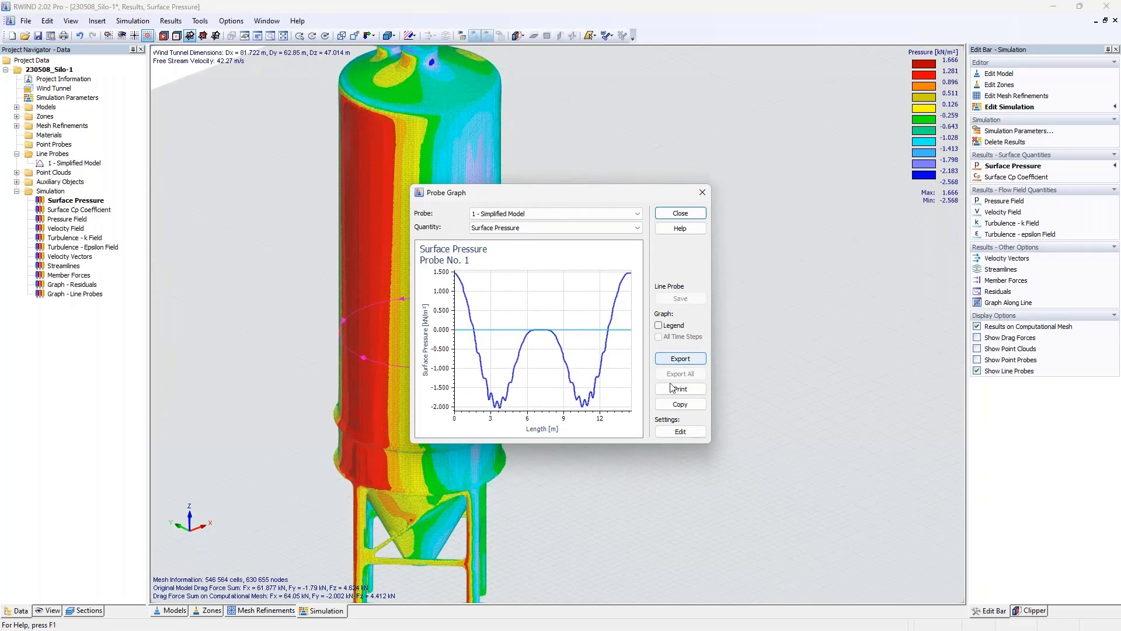
pyautogui.click(703, 192)
# Step: Reopen line probe 1 and show its pressure and Cp values in the point table
pyautogui.doubleClick(78, 163)
pyautogui.click(576, 407)
pyautogui.click(624, 386)
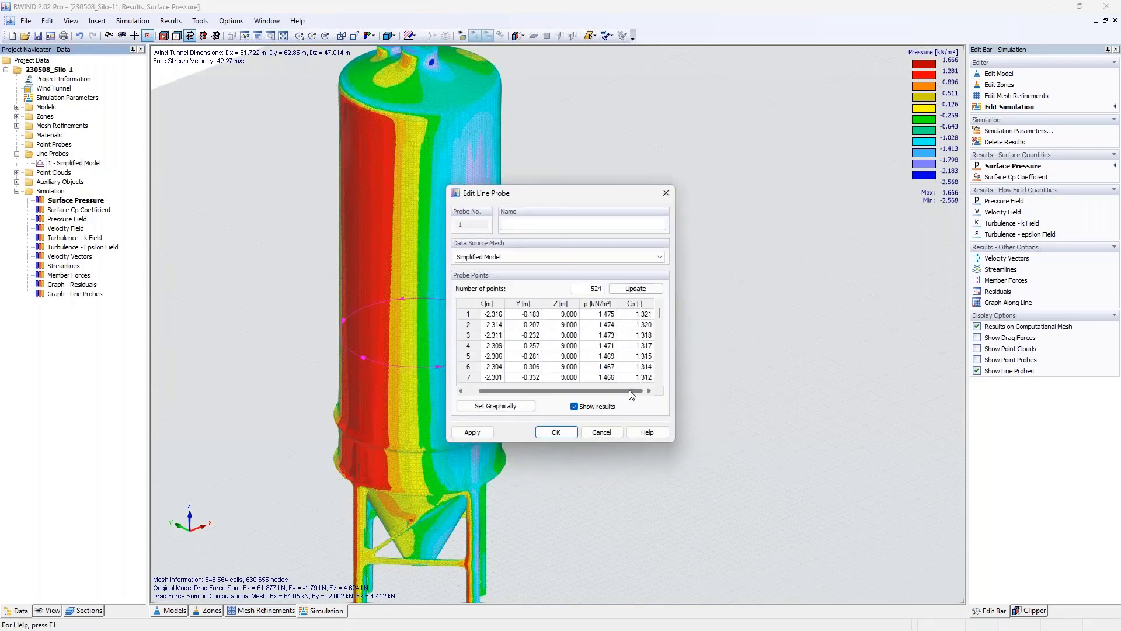
pyautogui.click(667, 193)
pyautogui.click(17, 154)
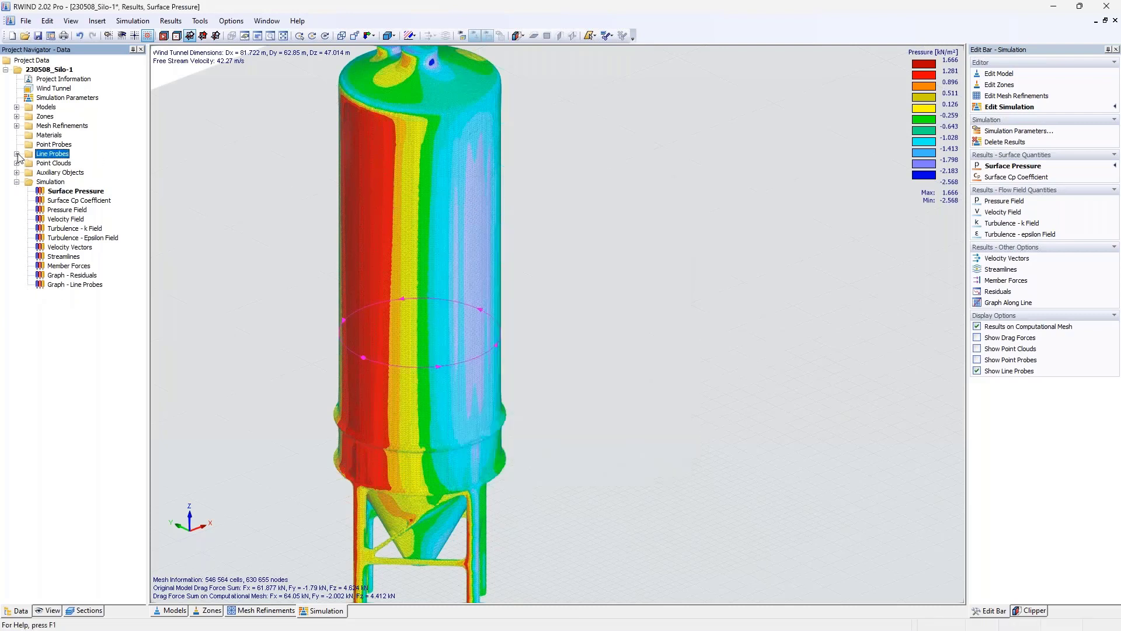
# Step: Create a new point probe with points set graphically, facing the silo's windward side
pyautogui.rightClick(51, 146)
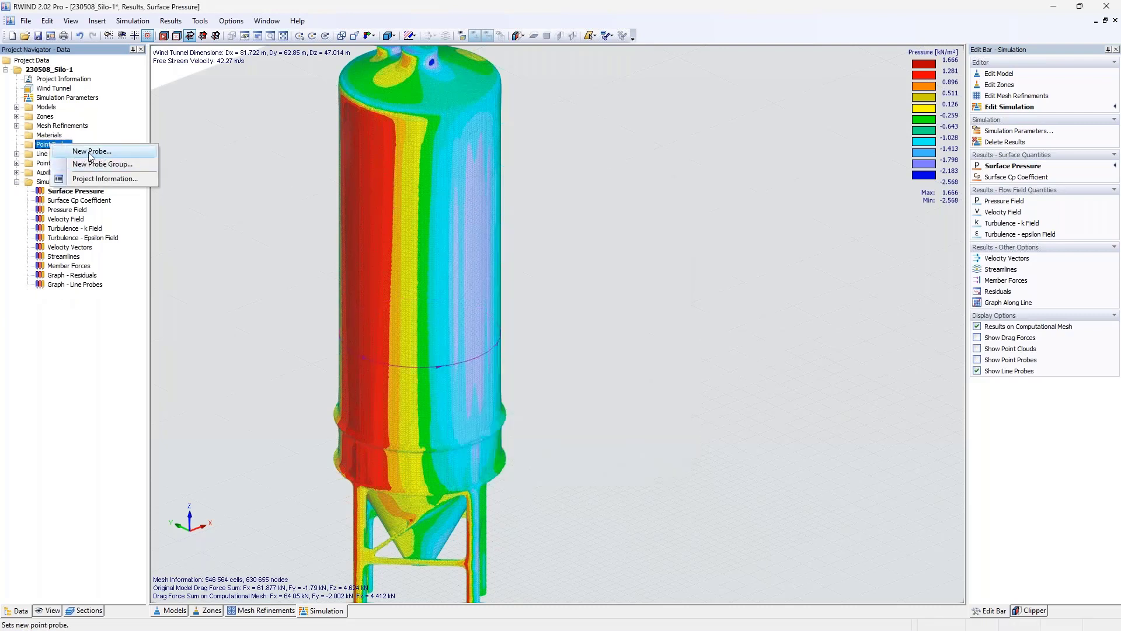
pyautogui.click(90, 152)
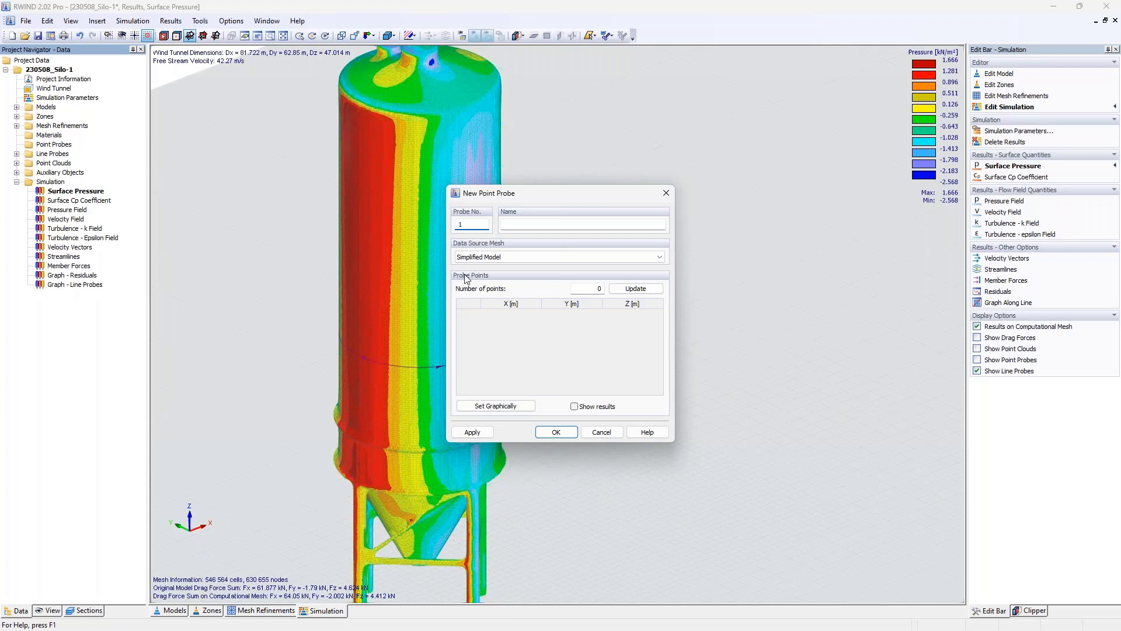
pyautogui.click(507, 409)
pyautogui.keyDown('ctrl'); pyautogui.moveTo(501, 391); pyautogui.dragTo(738, 386, button='middle'); pyautogui.keyUp('ctrl')
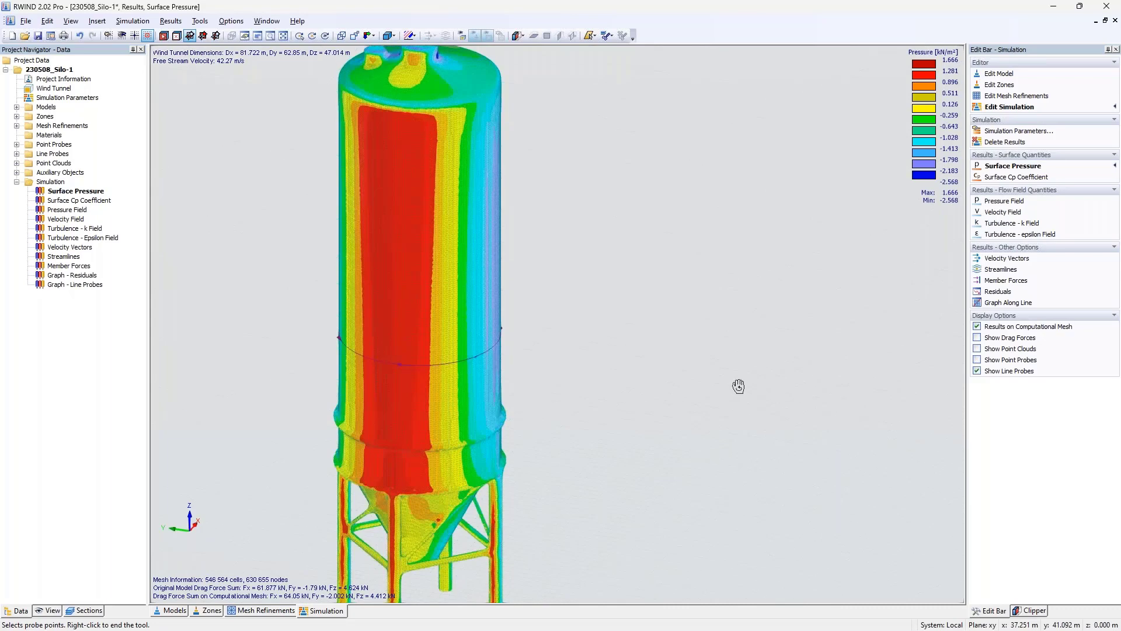
# Step: Place nine probe points up the silo's red windward face and finish placing
pyautogui.click(401, 433)
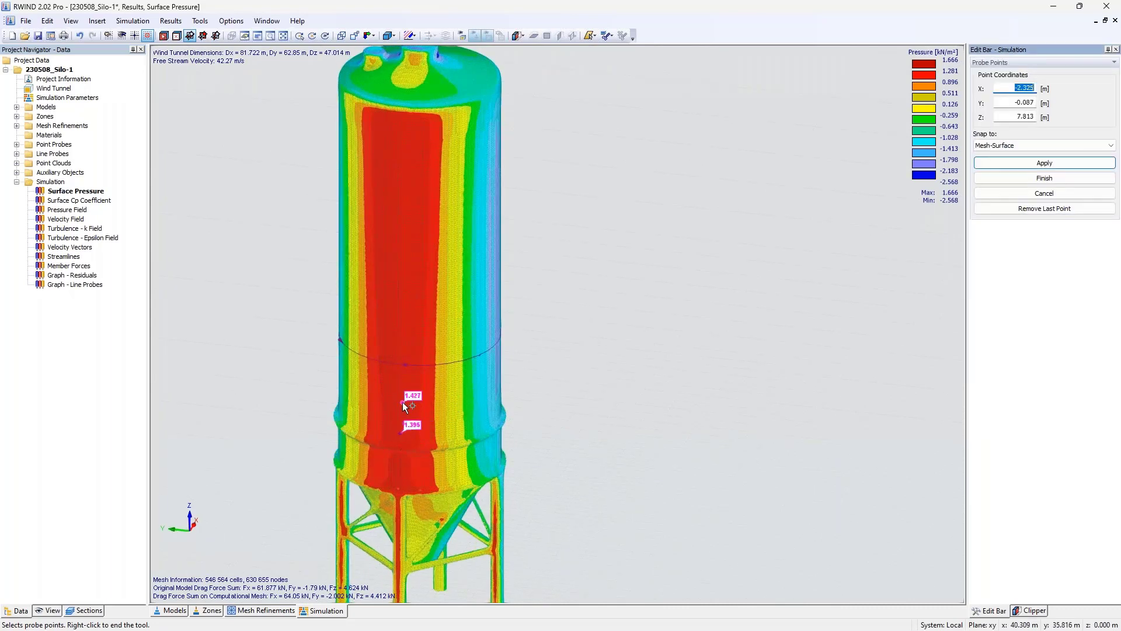
pyautogui.click(400, 397)
pyautogui.click(402, 349)
pyautogui.click(401, 297)
pyautogui.click(403, 250)
pyautogui.click(401, 215)
pyautogui.click(401, 181)
pyautogui.click(401, 148)
pyautogui.click(403, 122)
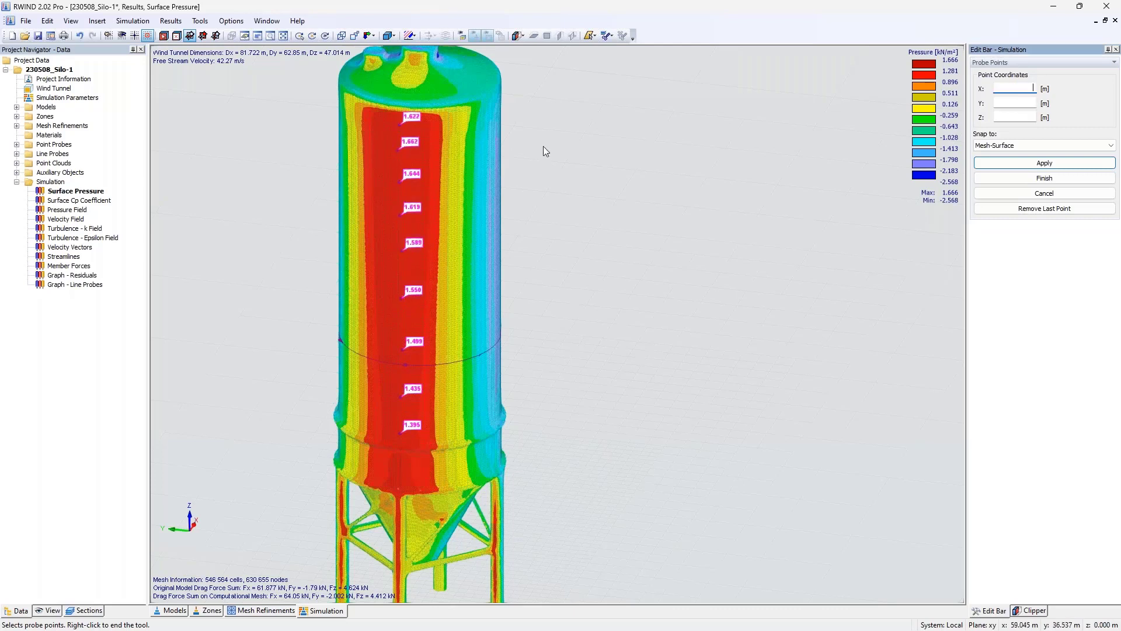
pyautogui.rightClick(678, 229)
pyautogui.keyDown('ctrl'); pyautogui.moveTo(507, 324); pyautogui.dragTo(505, 310, button='middle'); pyautogui.keyUp('ctrl')
# Step: Open point probe 1 and set every point's Y coordinate to 0
pyautogui.click(17, 164)
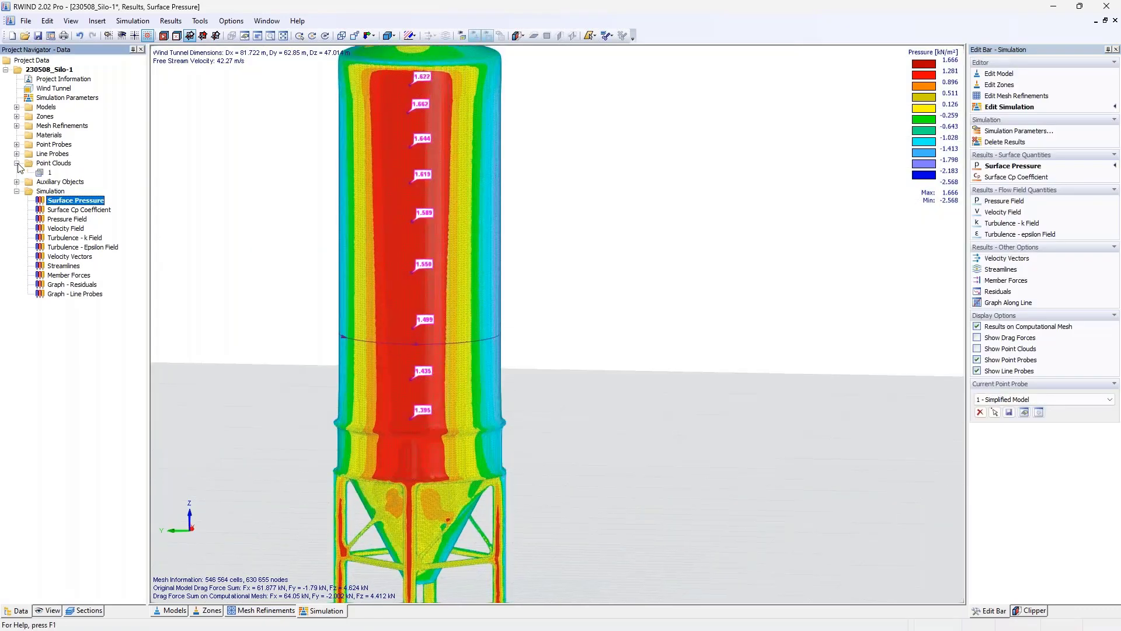
pyautogui.click(17, 163)
pyautogui.click(17, 145)
pyautogui.doubleClick(55, 153)
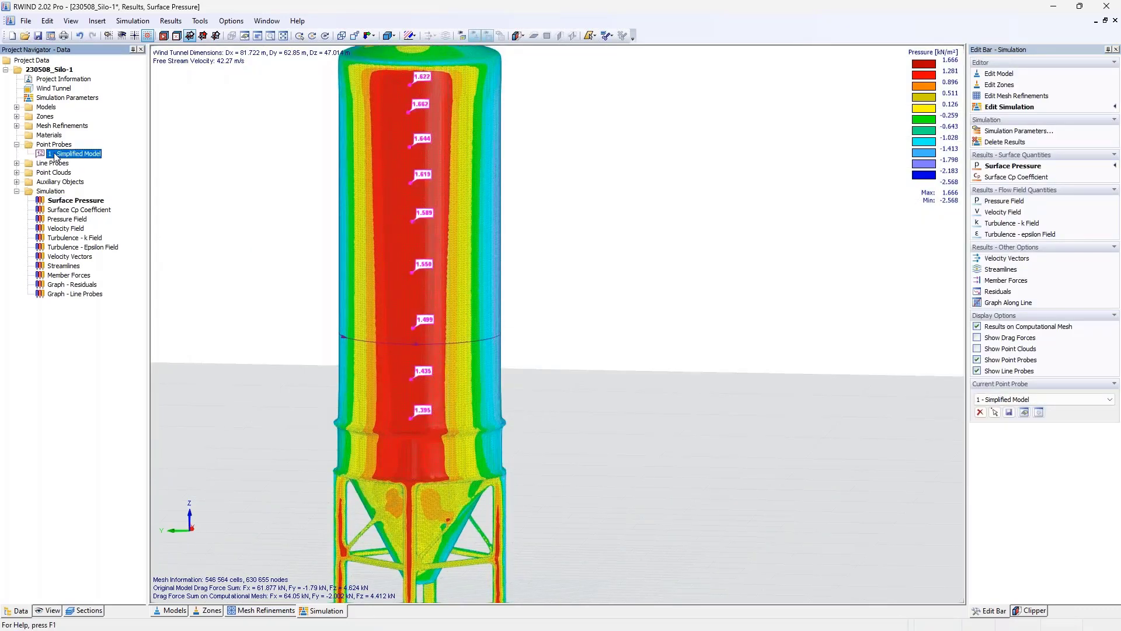
pyautogui.click(586, 316)
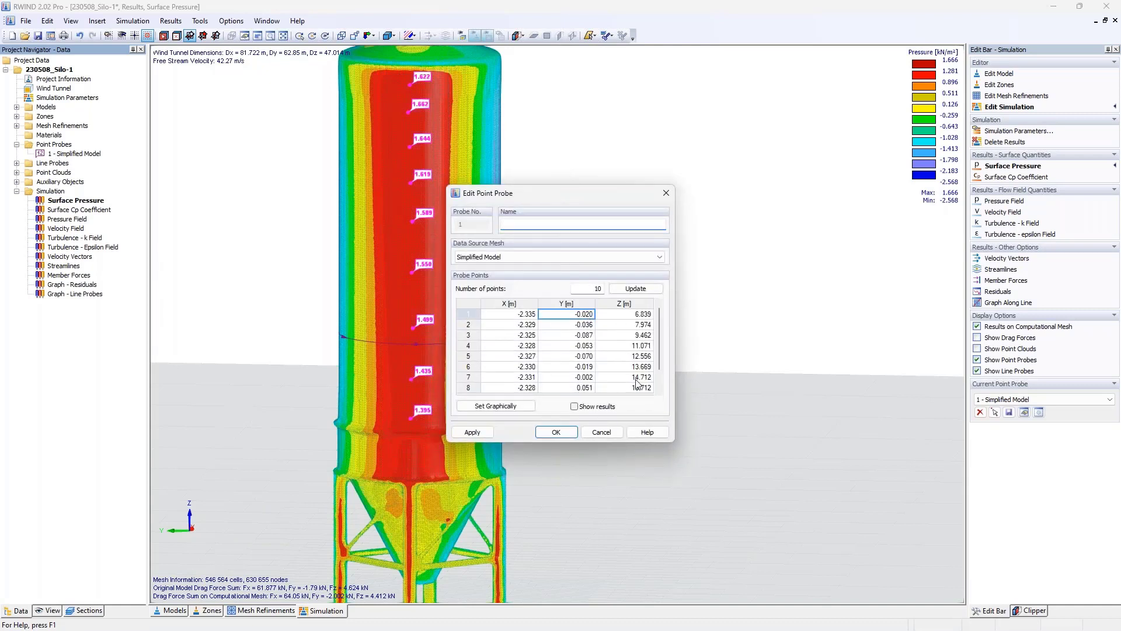
pyautogui.write('0')
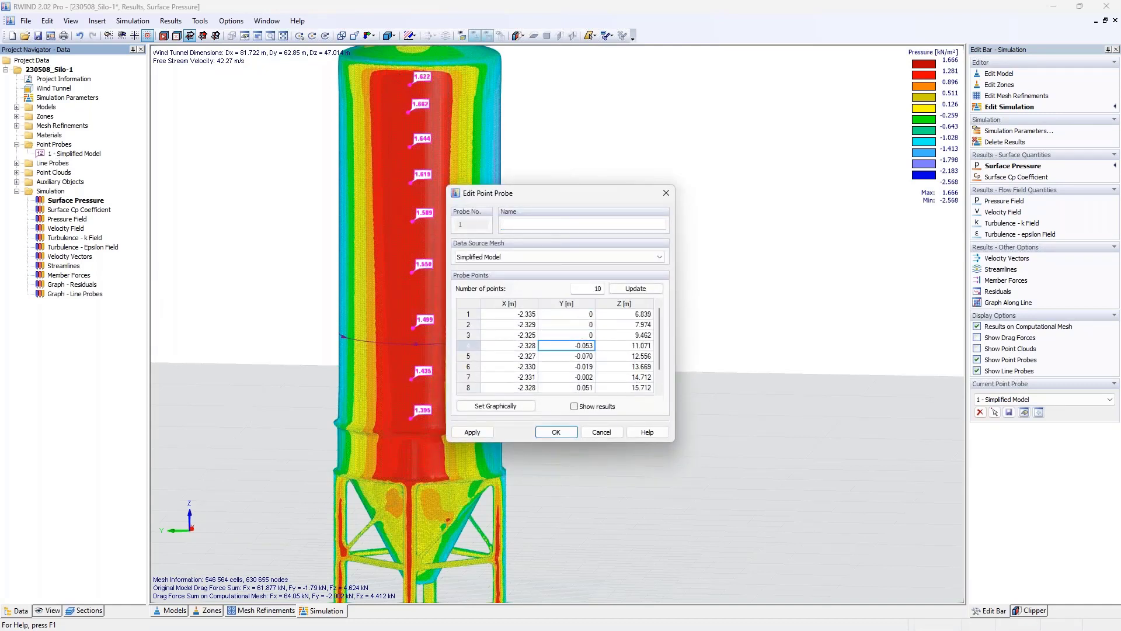
pyautogui.write(' 0 0 0 0 0 0 0 0 0')
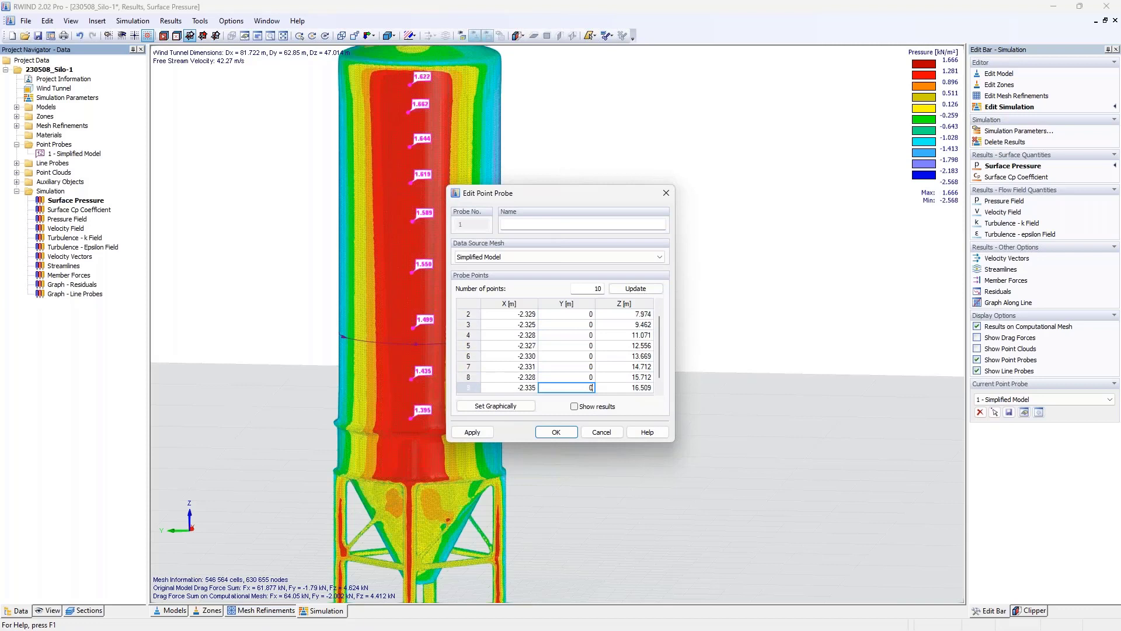
pyautogui.press('Return')
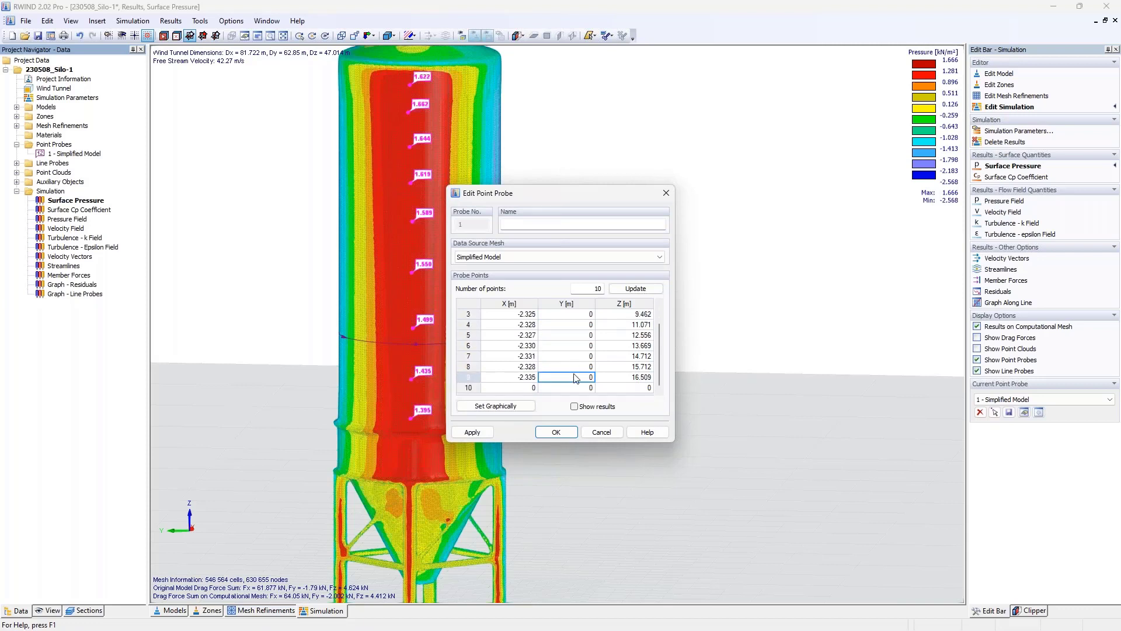
pyautogui.click(565, 434)
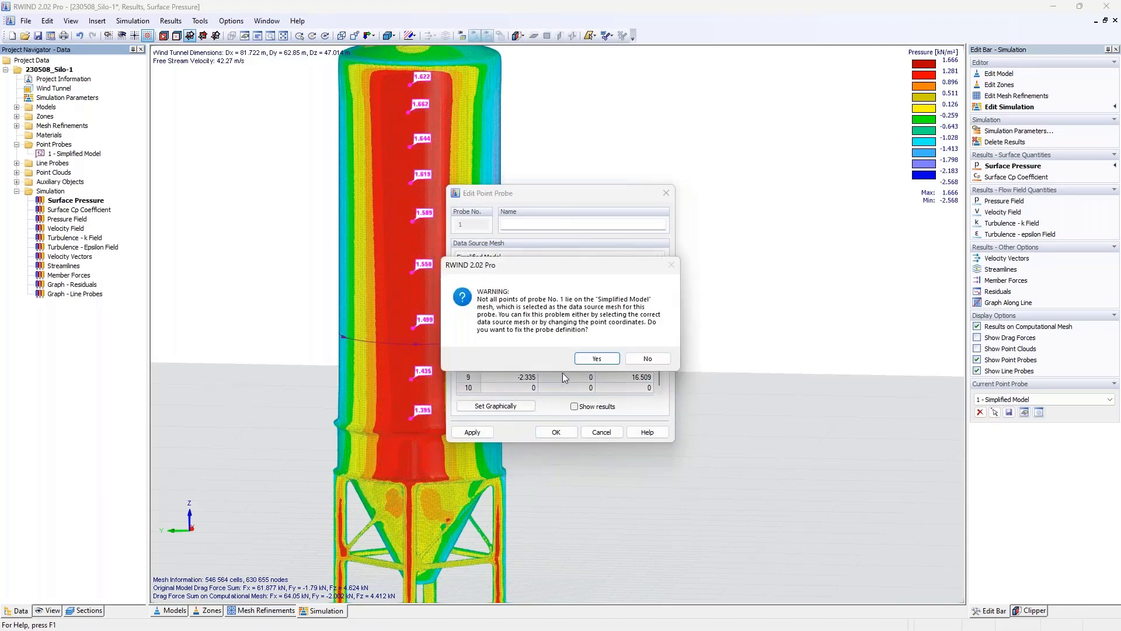
pyautogui.click(646, 359)
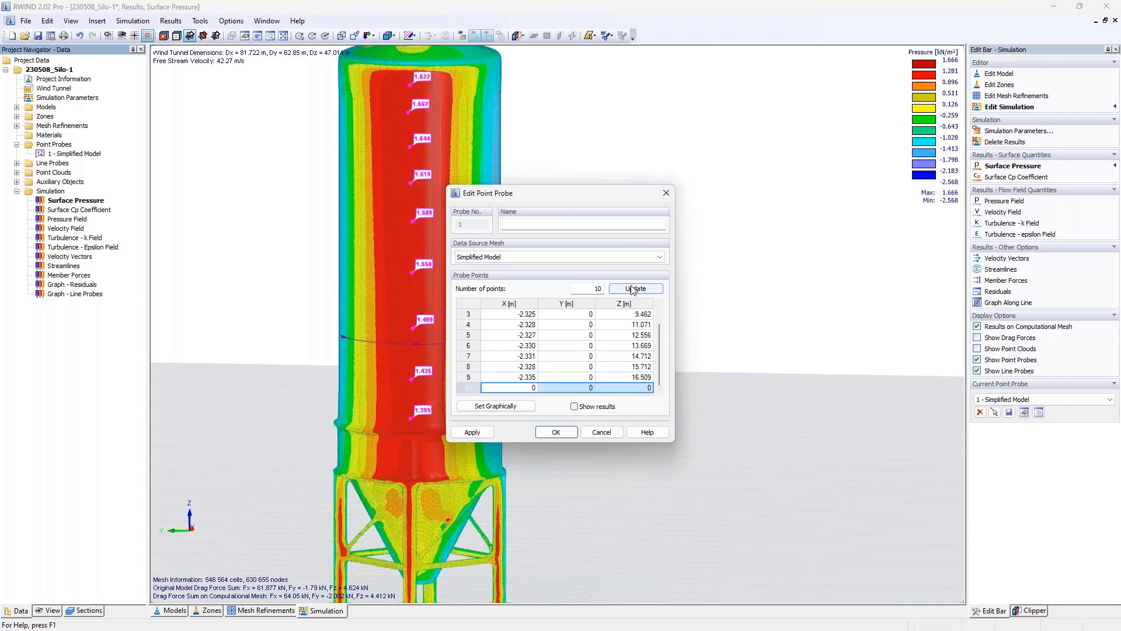
# Step: Set the probe's number of points to 9, update the table and confirm
pyautogui.doubleClick(600, 290)
pyautogui.write('9')
pyautogui.click(616, 289)
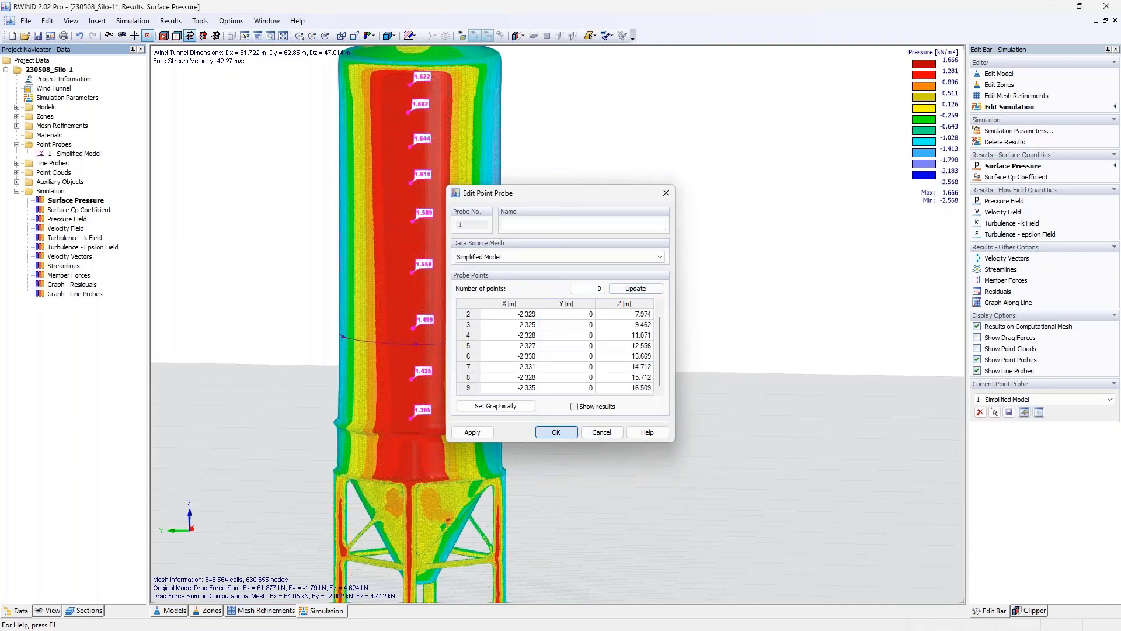
pyautogui.click(556, 432)
pyautogui.moveTo(425, 415)
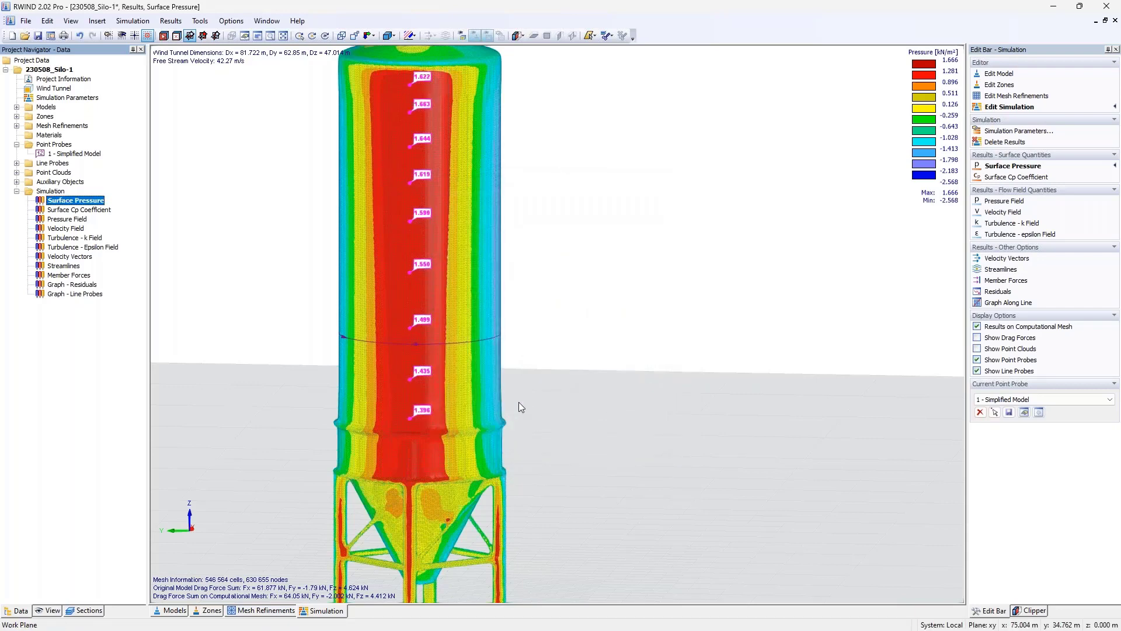
pyautogui.keyDown('ctrl'); pyautogui.moveTo(540, 374); pyautogui.dragTo(788, 315, button='middle'); pyautogui.keyUp('ctrl')
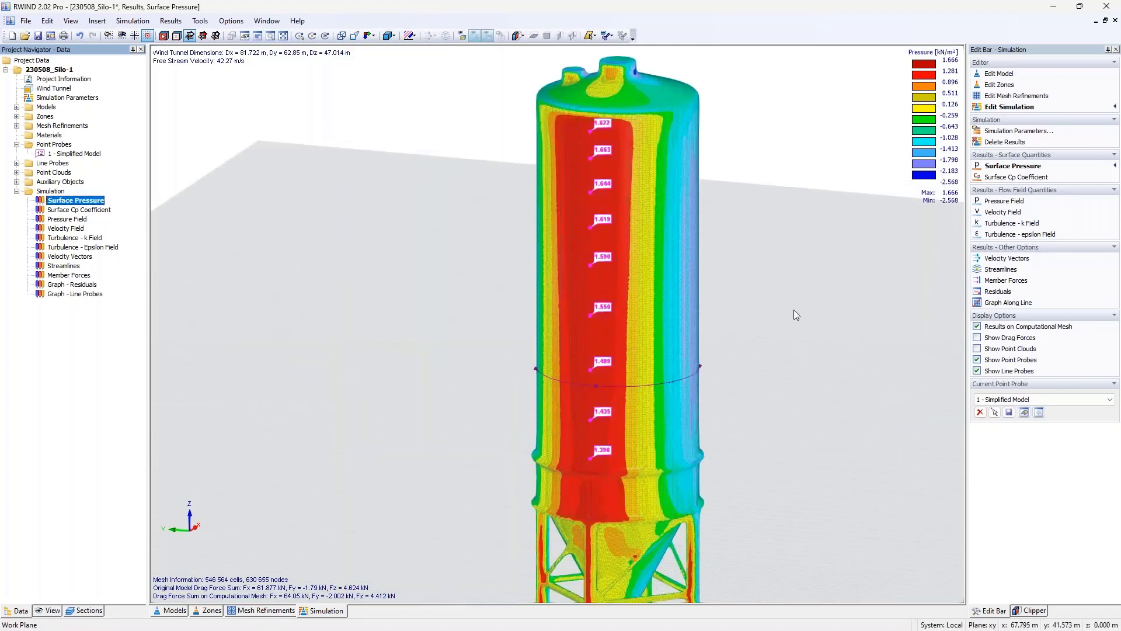
# Step: Show pressure results for the probe and keep its point labels displayed on the silo
pyautogui.doubleClick(65, 154)
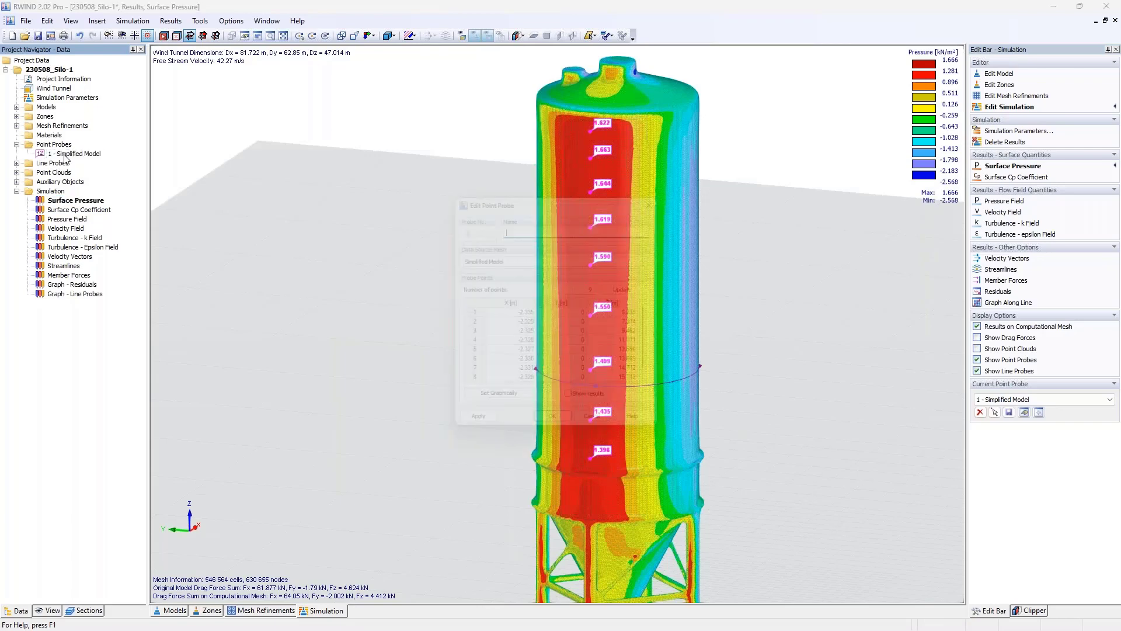
pyautogui.click(574, 405)
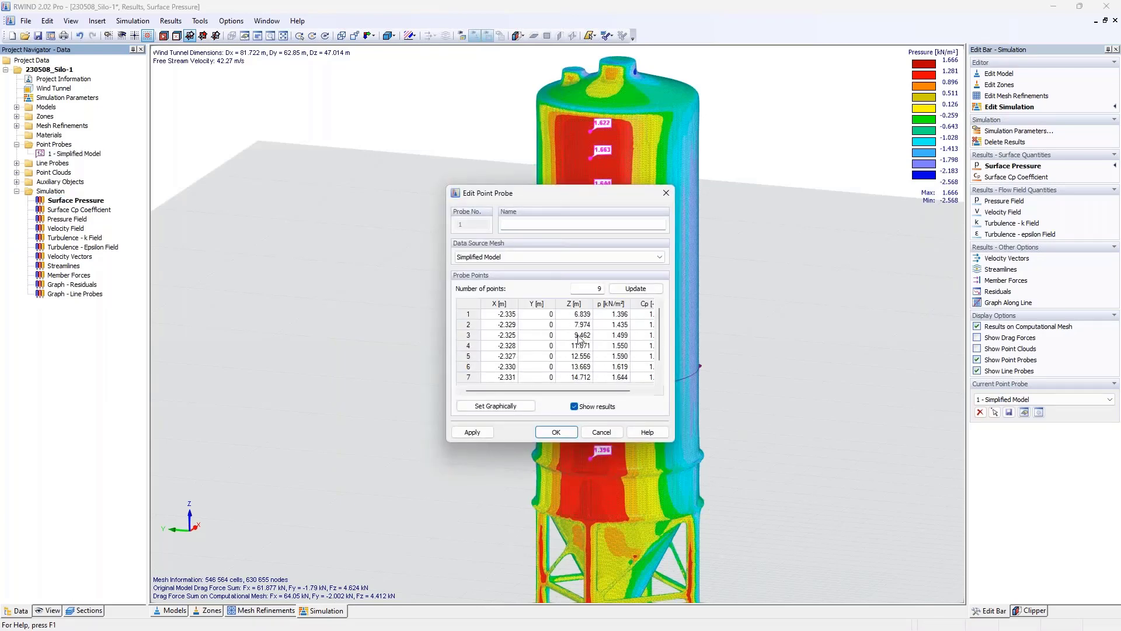
pyautogui.moveTo(566, 193); pyautogui.dragTo(343, 170)
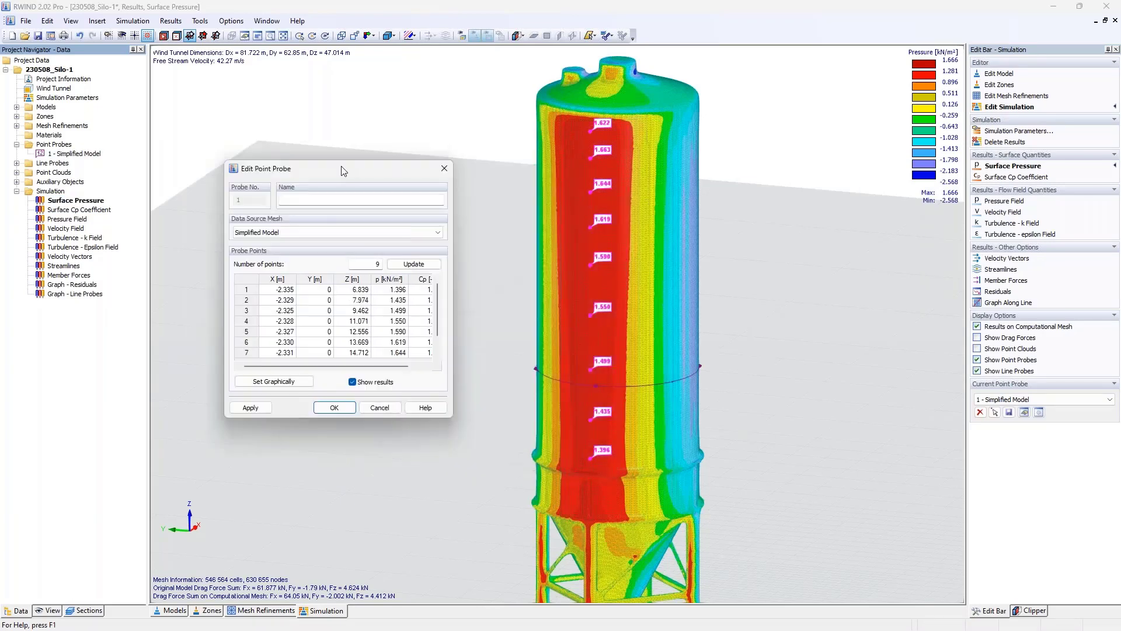
pyautogui.click(445, 169)
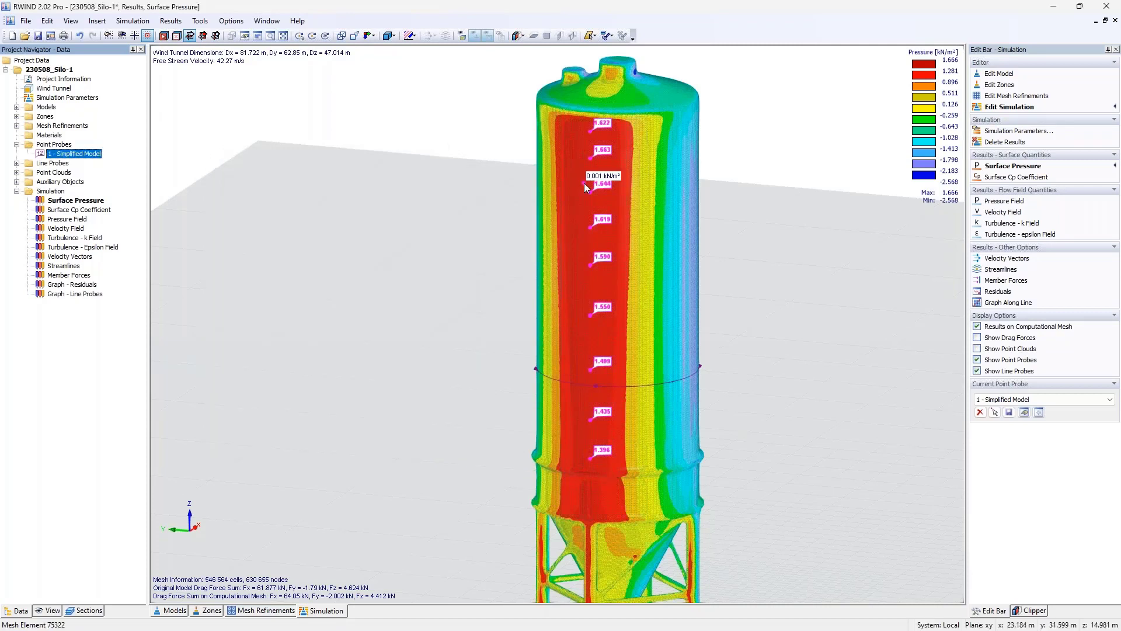
pyautogui.click(977, 360)
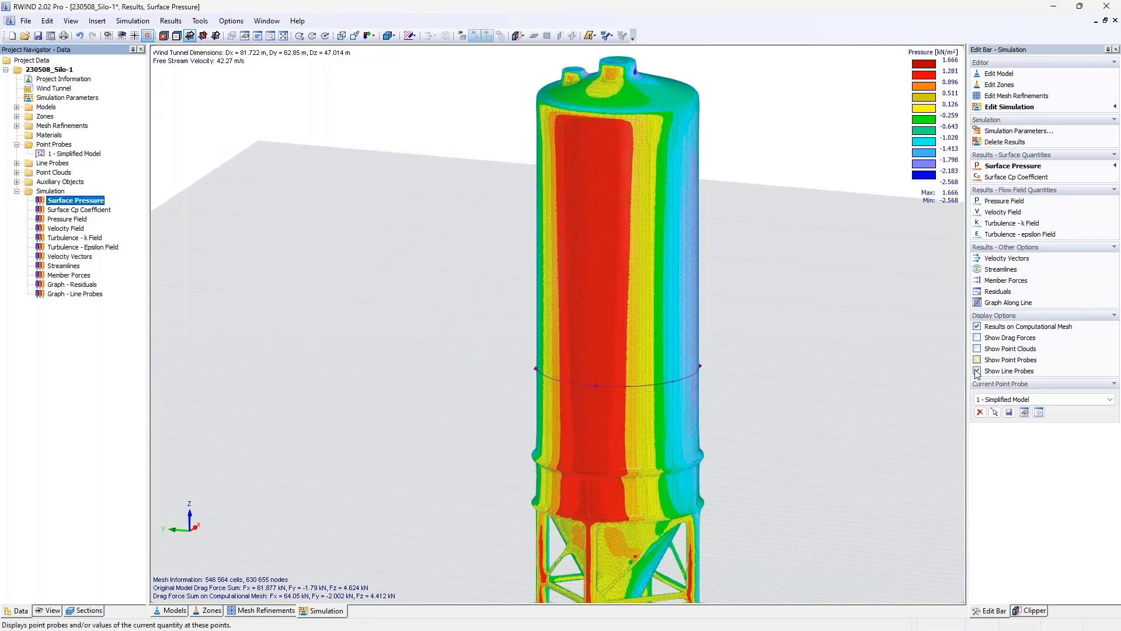
pyautogui.click(977, 360)
pyautogui.click(976, 371)
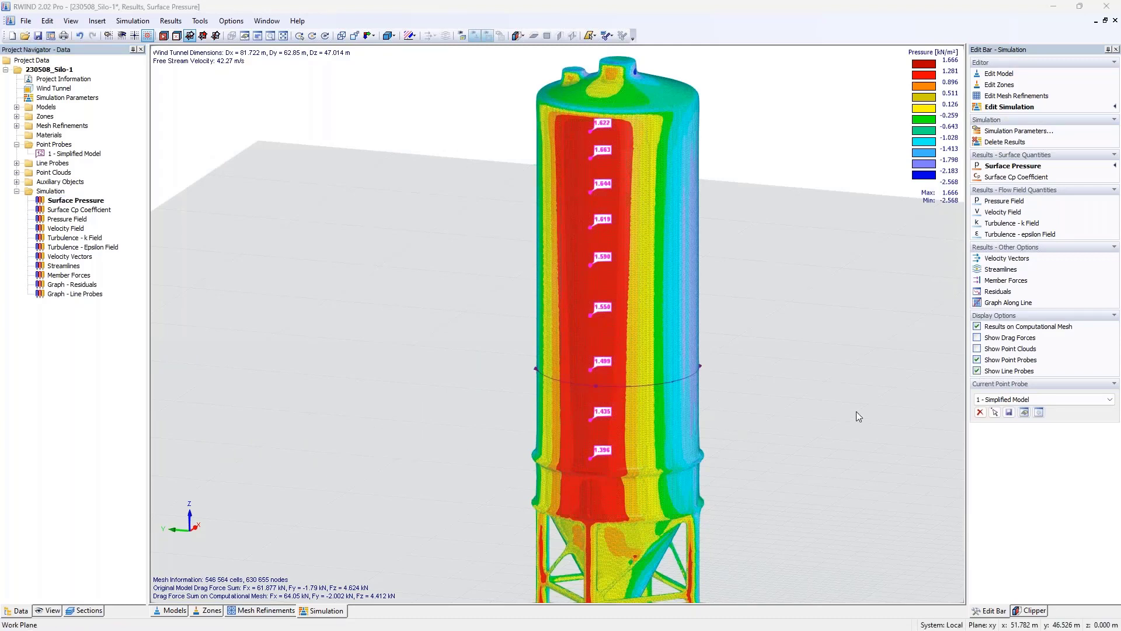
pyautogui.keyDown('ctrl'); pyautogui.moveTo(743, 376); pyautogui.dragTo(636, 397, button='middle'); pyautogui.keyUp('ctrl')
pyautogui.scroll(-2, 654, 401)
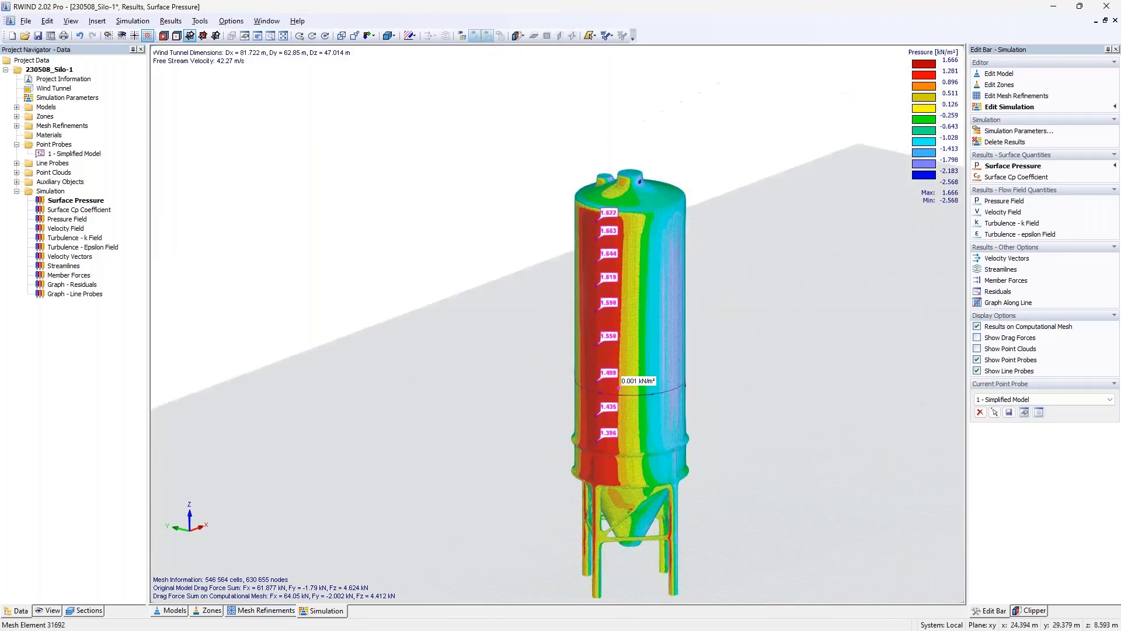
# Step: Switch to Velocity Field results, viewing the 0.00–64.30 m/s section beside the silo
pyautogui.click(75, 230)
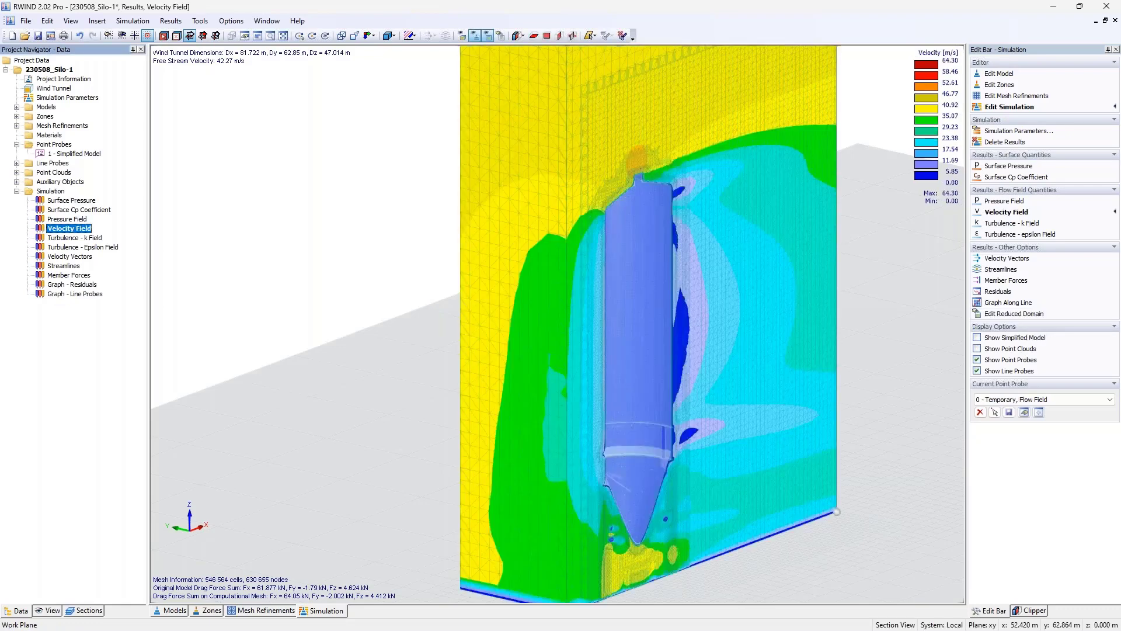
pyautogui.moveTo(337, 313); pyautogui.dragTo(350, 316, button='middle')
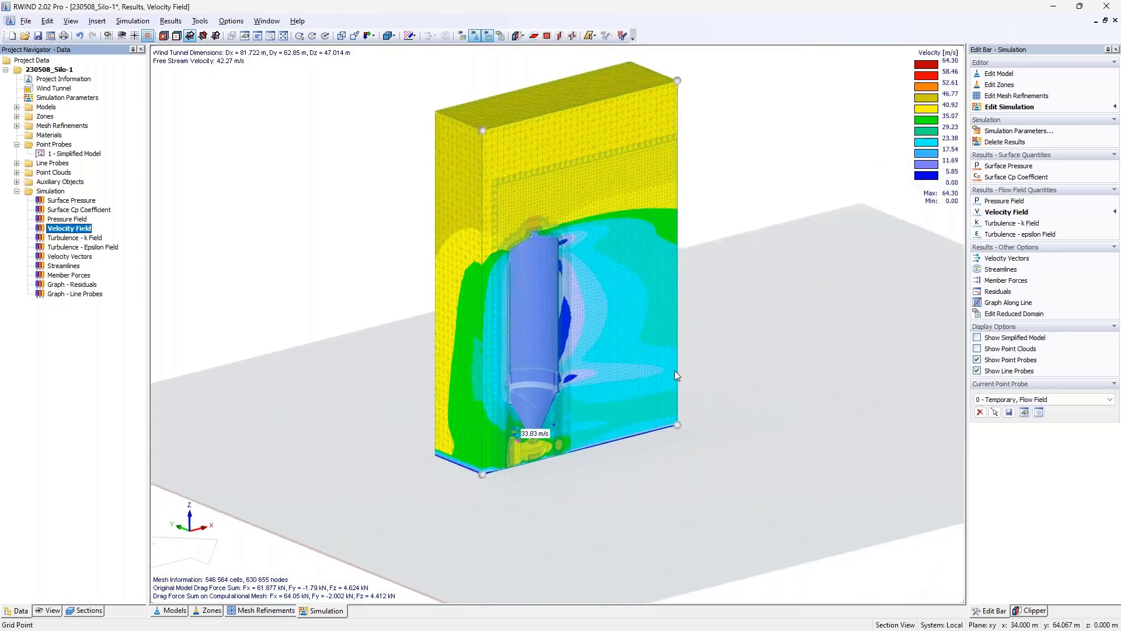
pyautogui.scroll(-2, 586, 225)
pyautogui.moveTo(586, 216); pyautogui.dragTo(510, 286, button='middle')
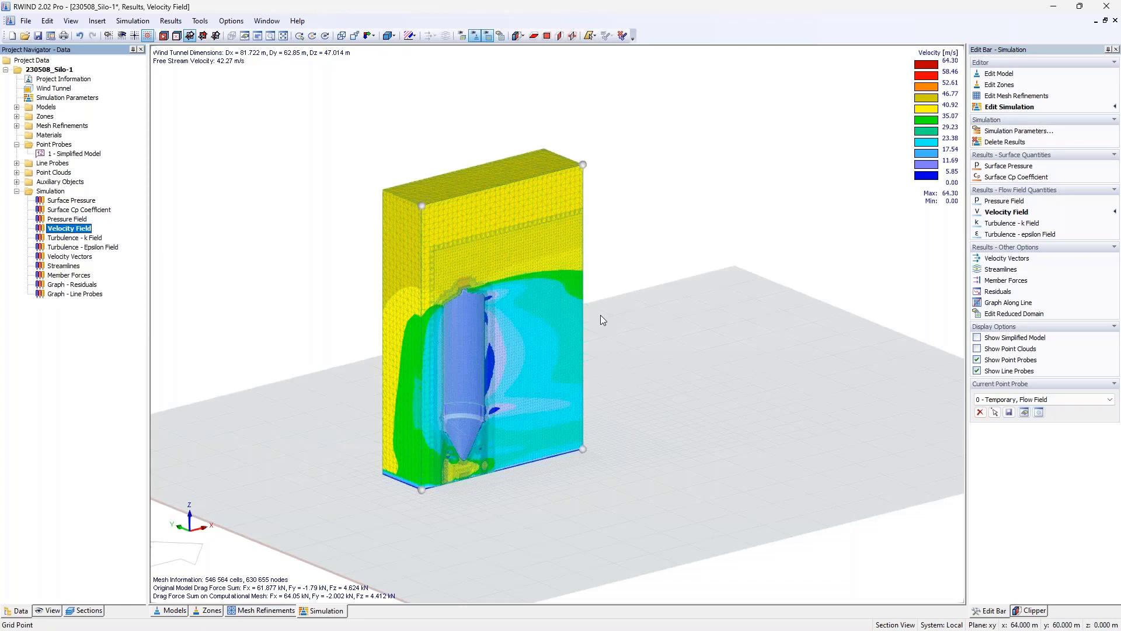
# Step: Enlarge the reduced result domain to 23.160 m in X, then exit the Transform tool
pyautogui.click(501, 37)
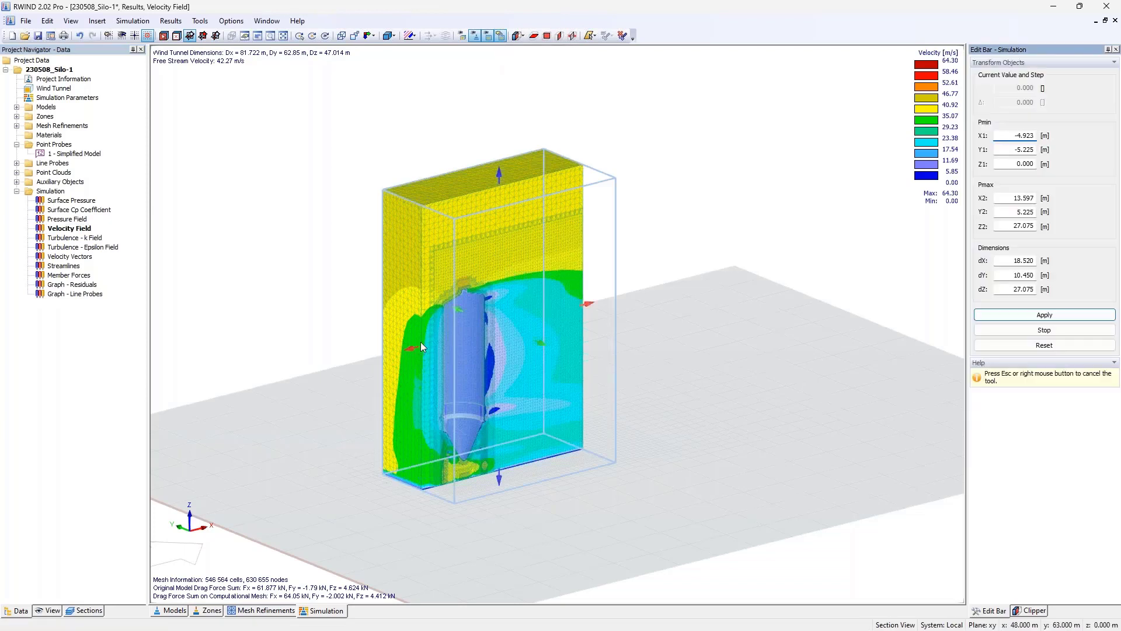
pyautogui.moveTo(410, 352); pyautogui.dragTo(369, 368)
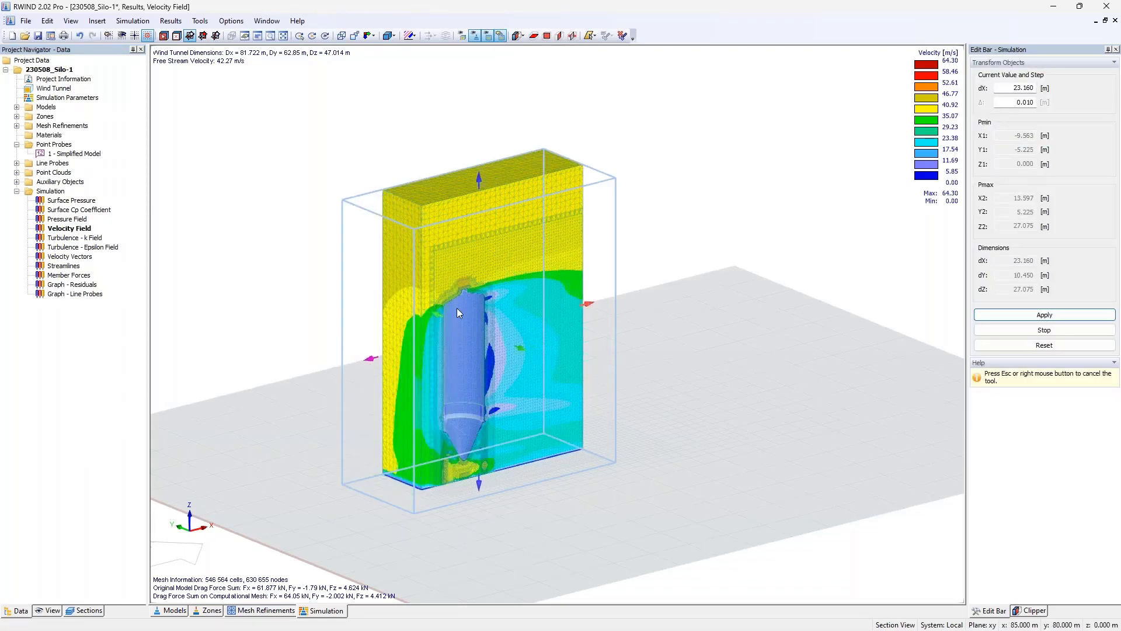
pyautogui.doubleClick(1023, 88)
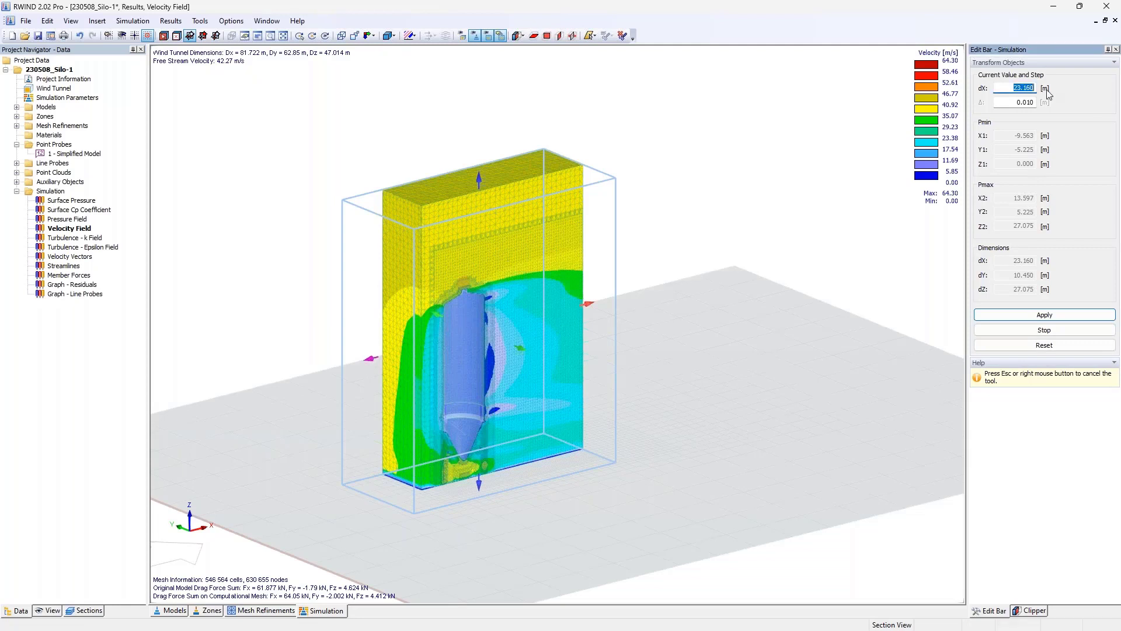
pyautogui.click(1041, 315)
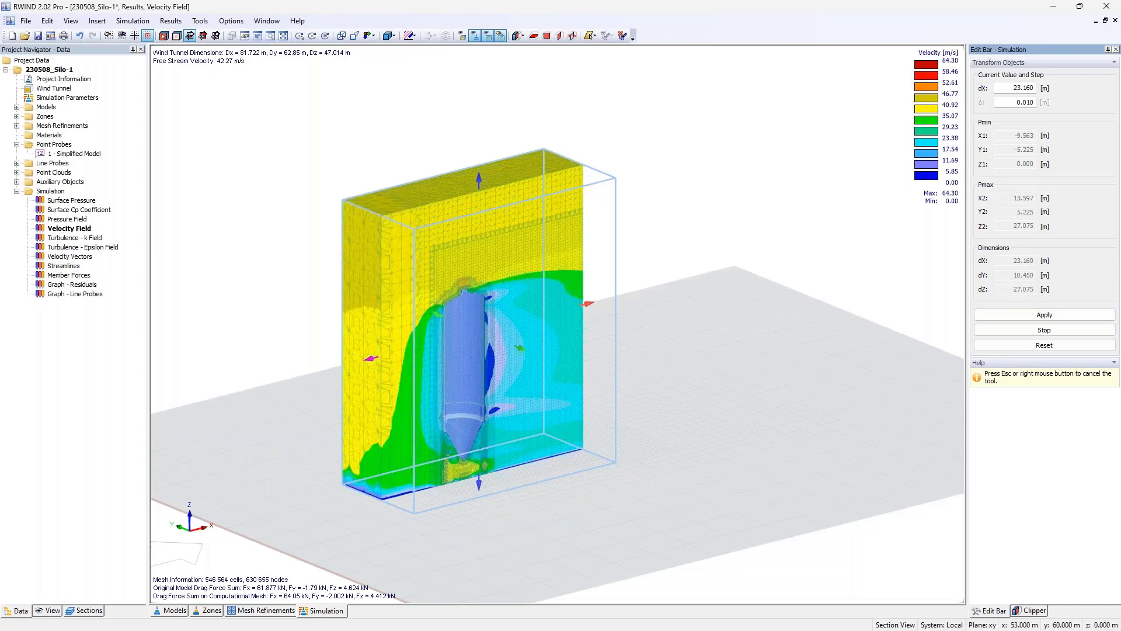
pyautogui.rightClick(387, 162)
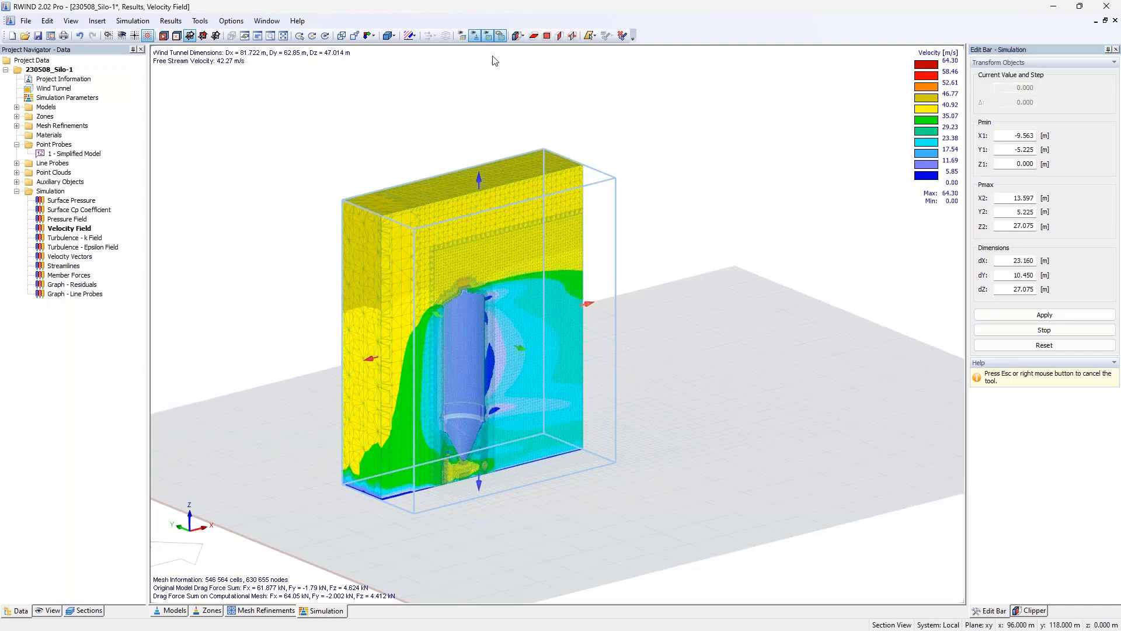
pyautogui.click(1043, 330)
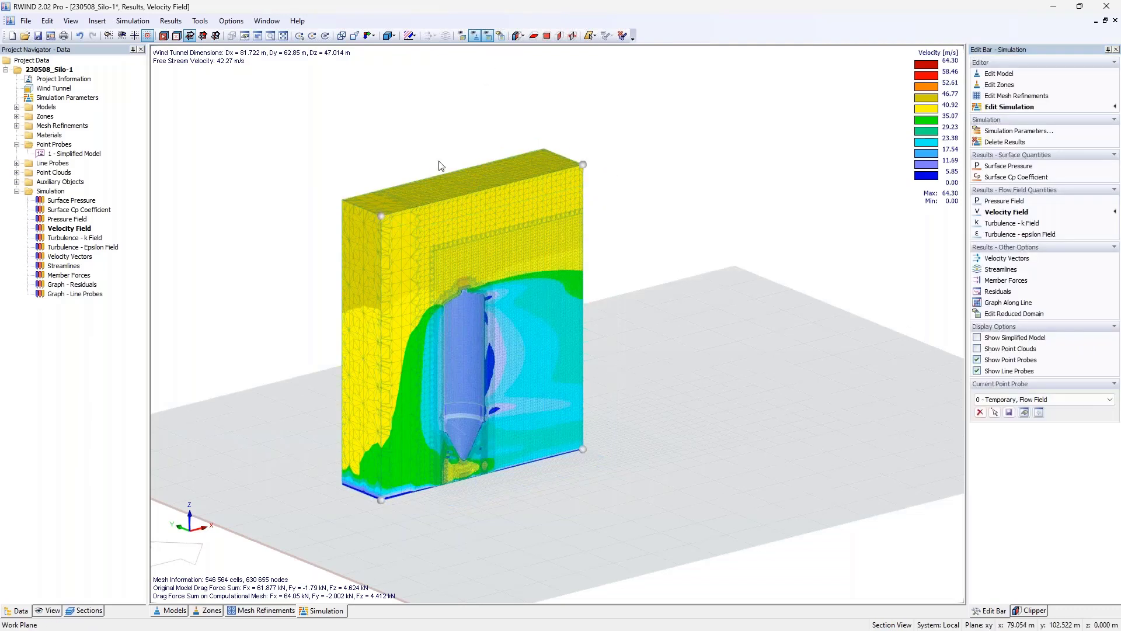
# Step: Toggle Show Reduced Domain off to show the whole wind tunnel and open the Clipper settings
pyautogui.click(487, 36)
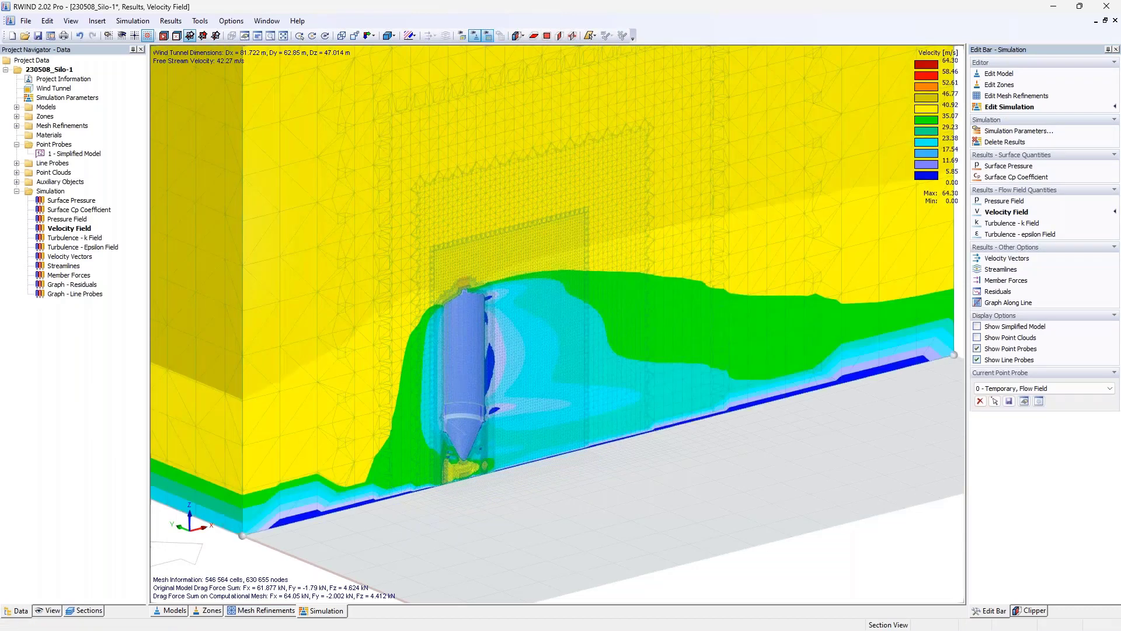
pyautogui.click(488, 36)
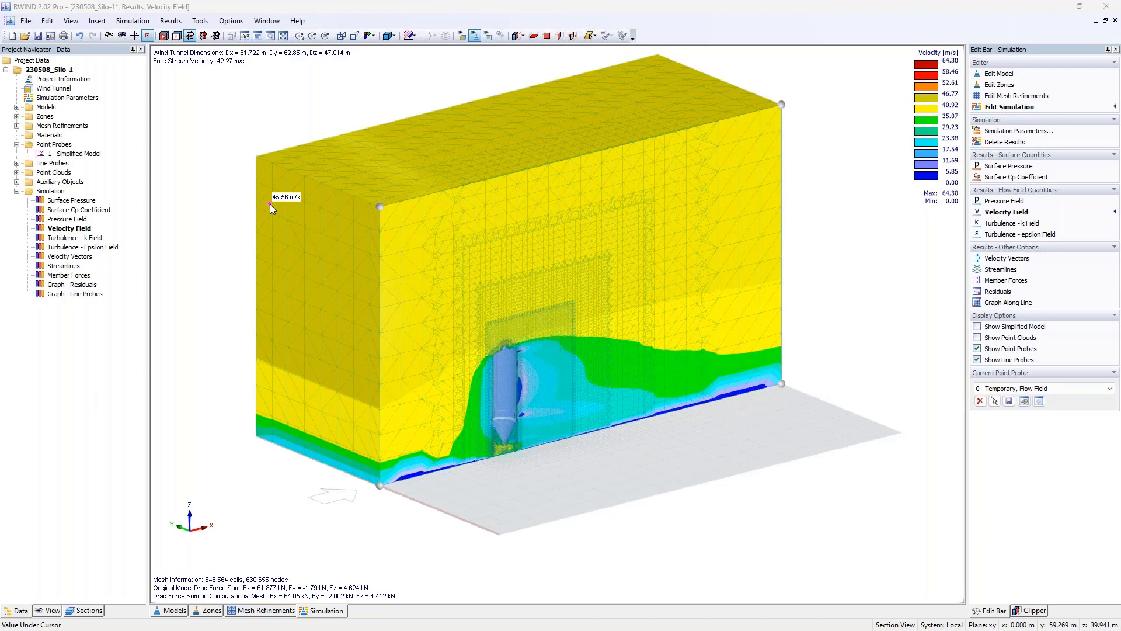
pyautogui.click(1033, 610)
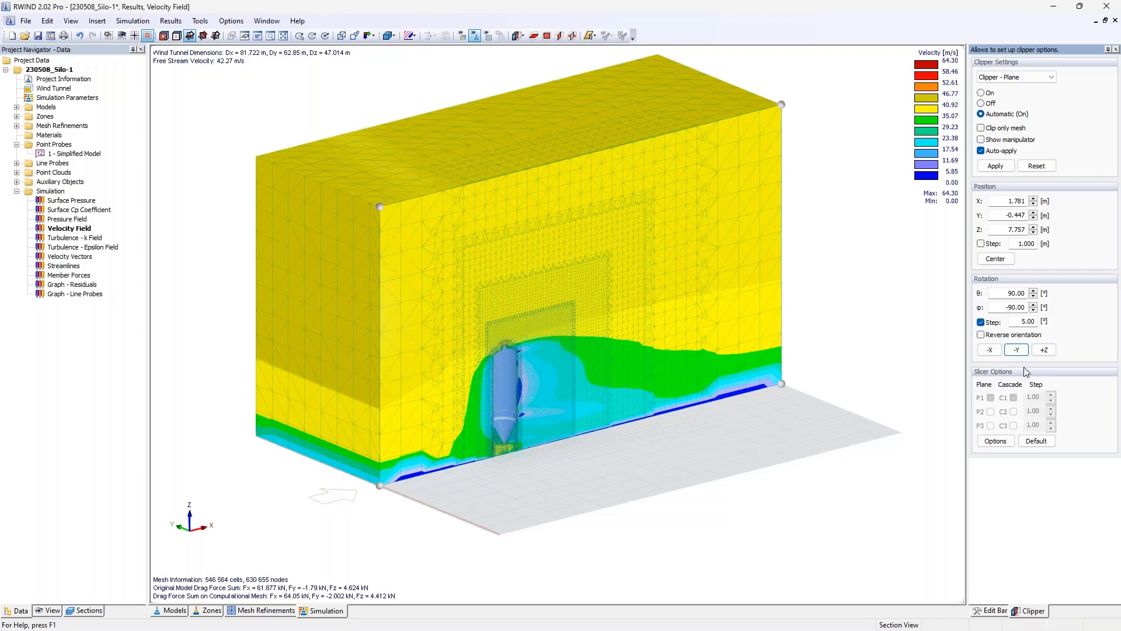
# Step: Slice the RWIND velocity field along Z, Y and X planes, shift the X slice, then show surface pressure
pyautogui.click(1044, 350)
pyautogui.click(1015, 350)
pyautogui.click(1017, 350)
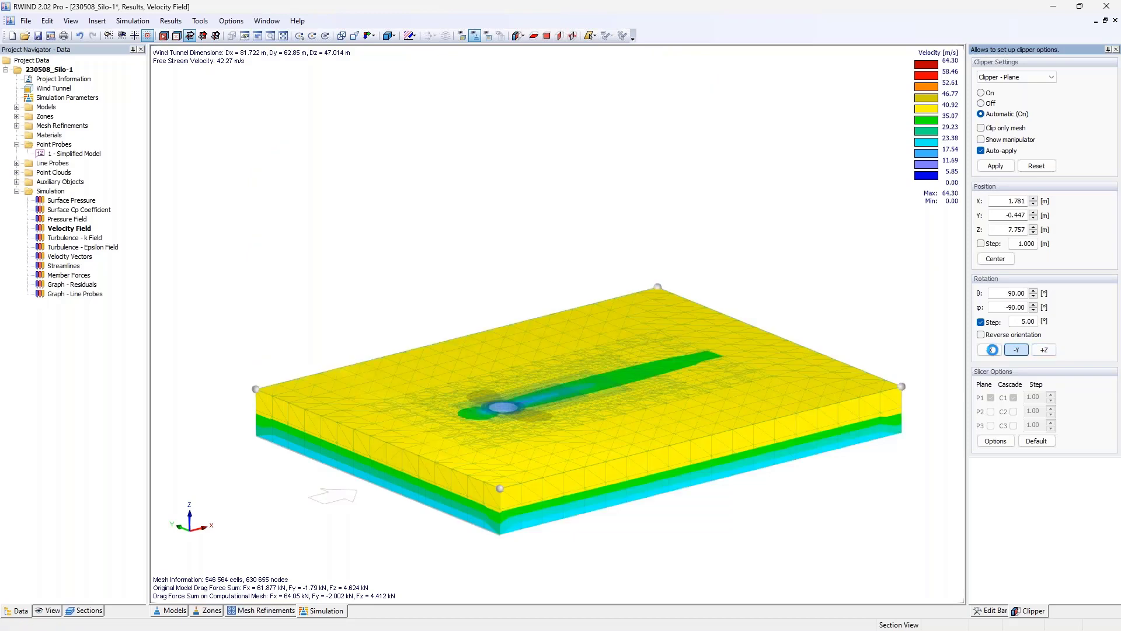
pyautogui.click(992, 350)
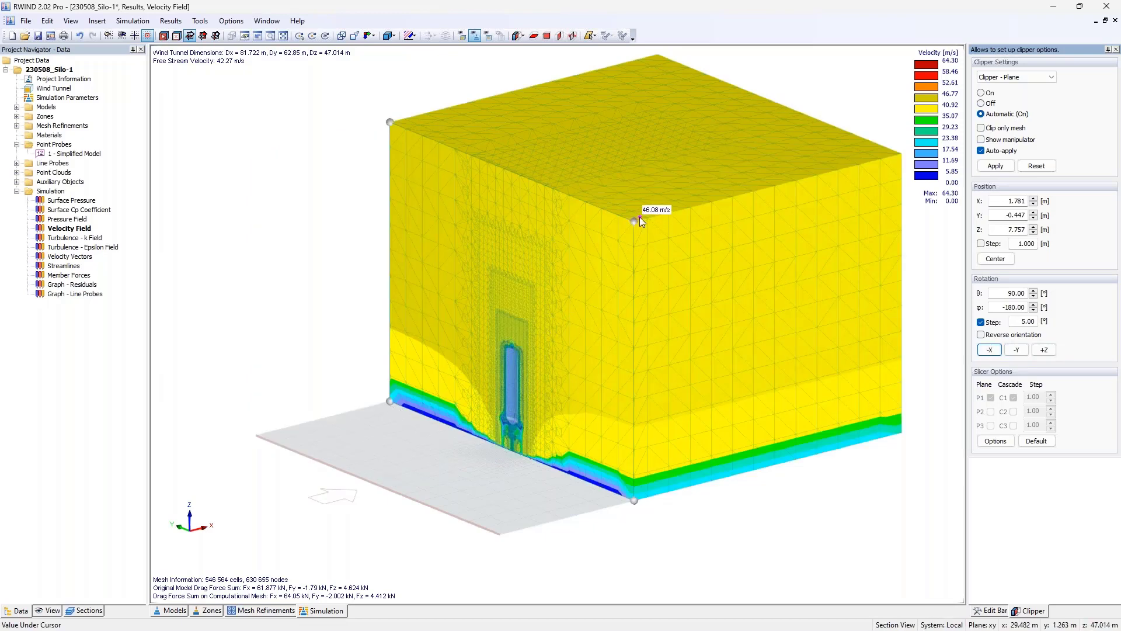
pyautogui.moveTo(642, 221); pyautogui.dragTo(773, 230)
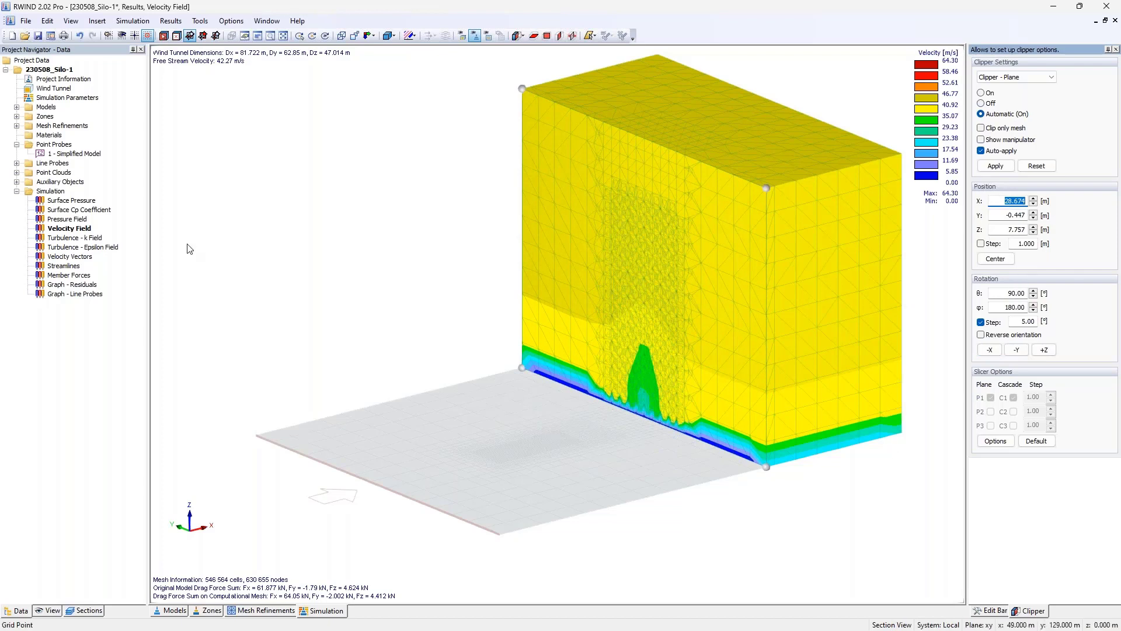
pyautogui.click(71, 200)
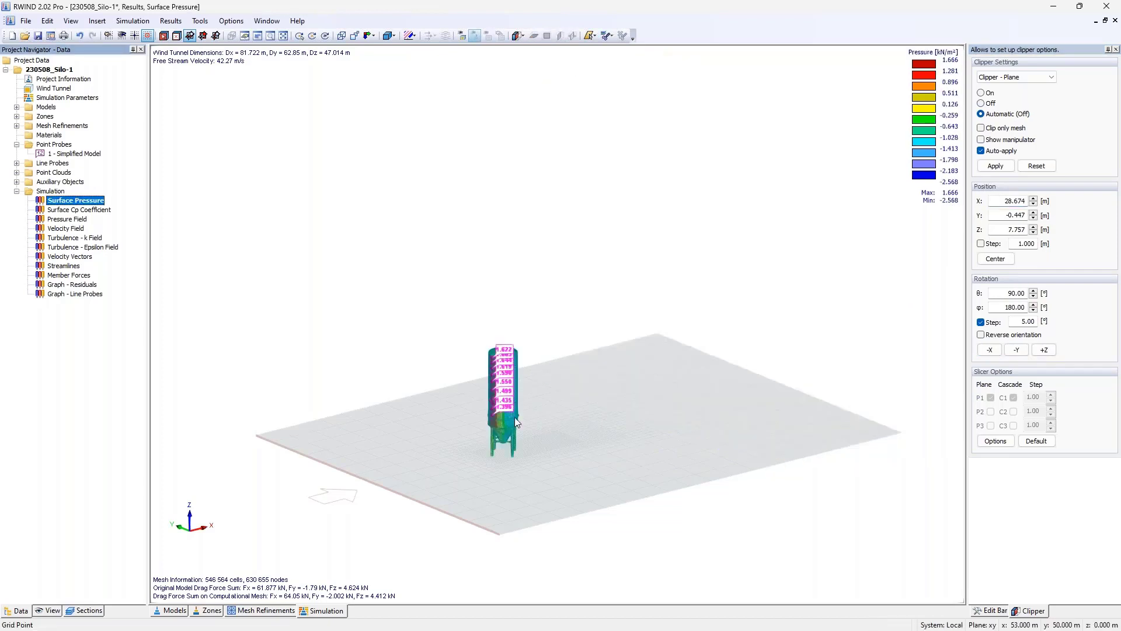
# Step: Cut the silo pressures with a permanent, movable Y clip plane, then close RWIND without saving
pyautogui.scroll(3, 493, 421)
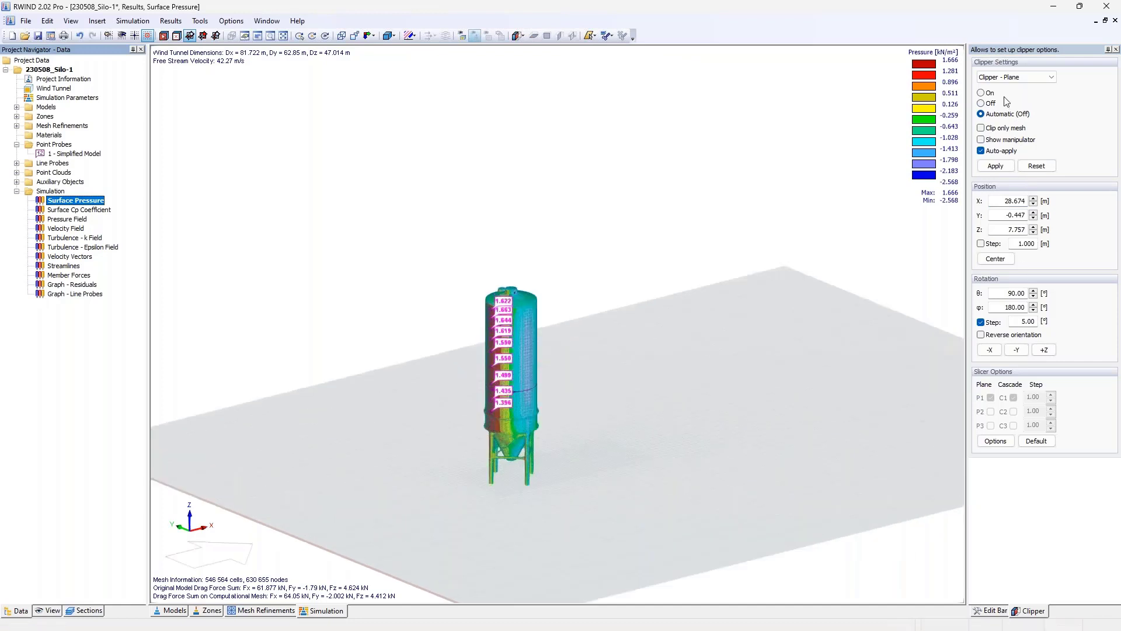
pyautogui.click(982, 93)
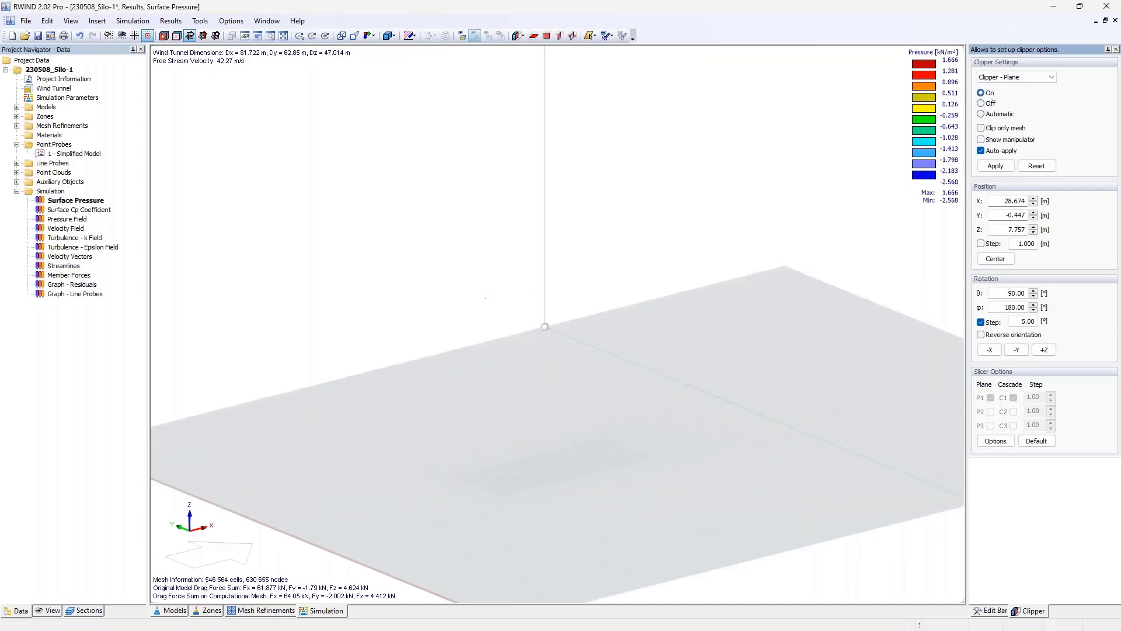
pyautogui.click(1017, 350)
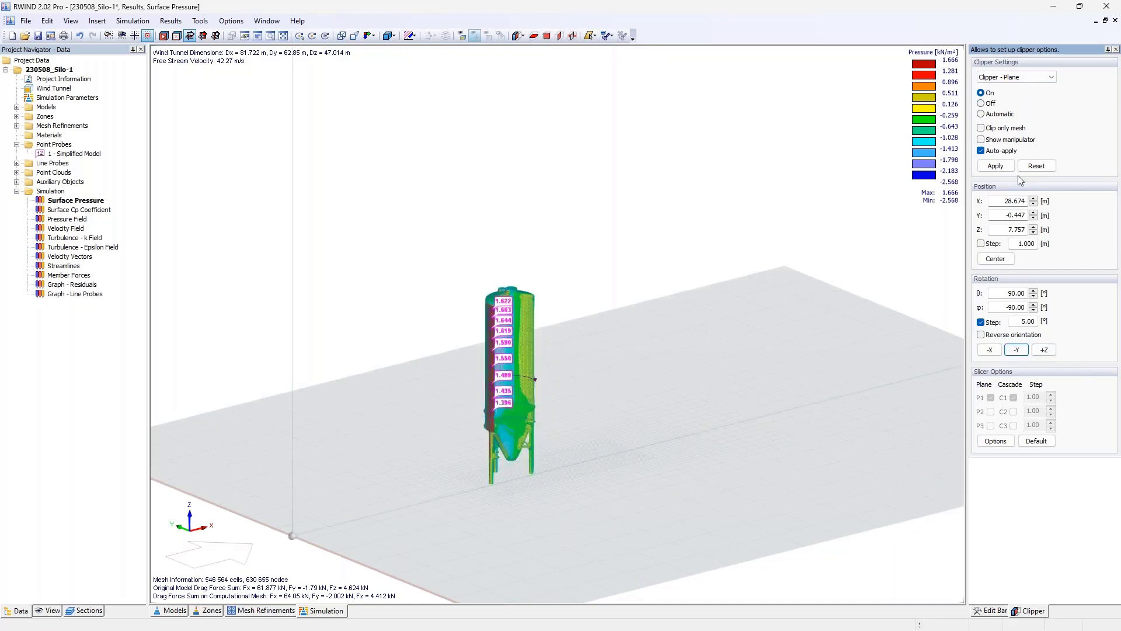
pyautogui.click(981, 139)
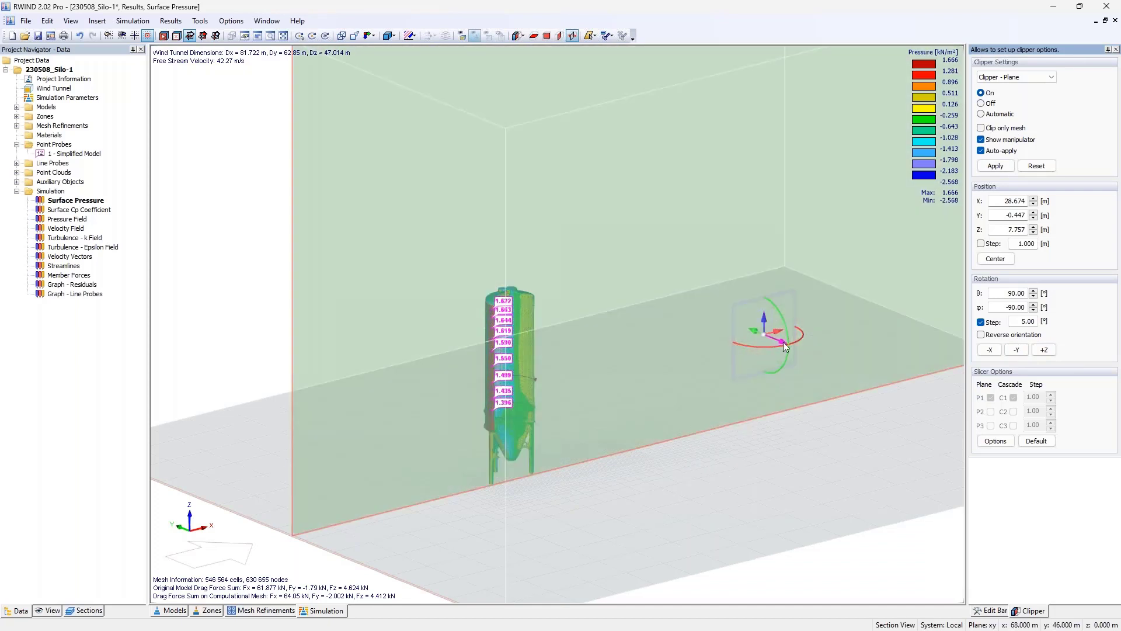
pyautogui.moveTo(781, 344); pyautogui.dragTo(623, 380)
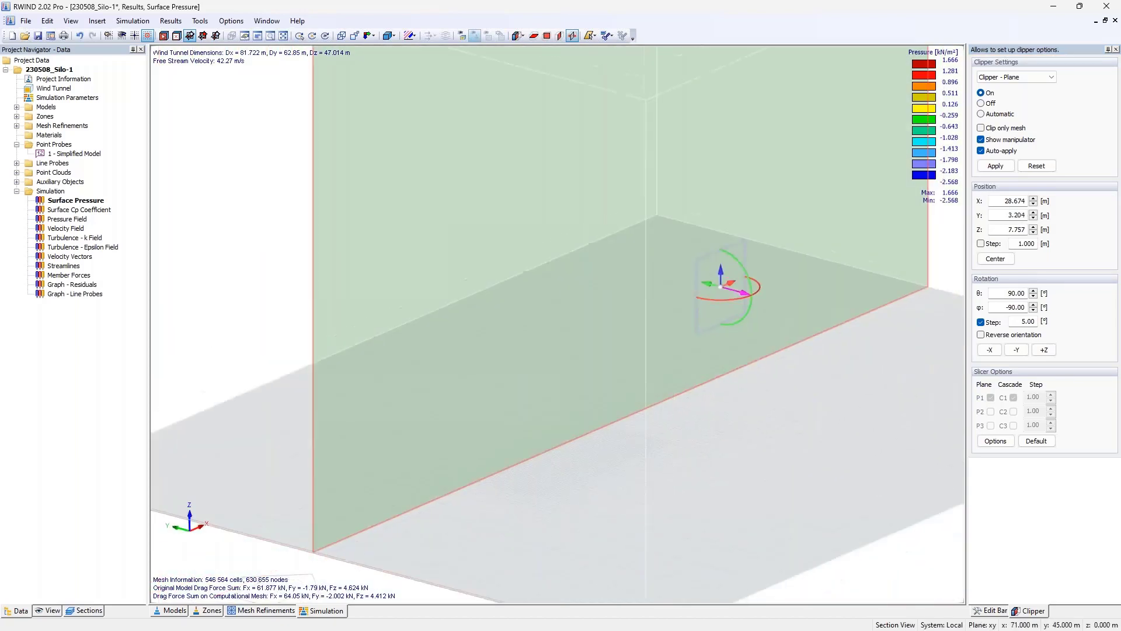
pyautogui.moveTo(747, 295); pyautogui.dragTo(555, 370)
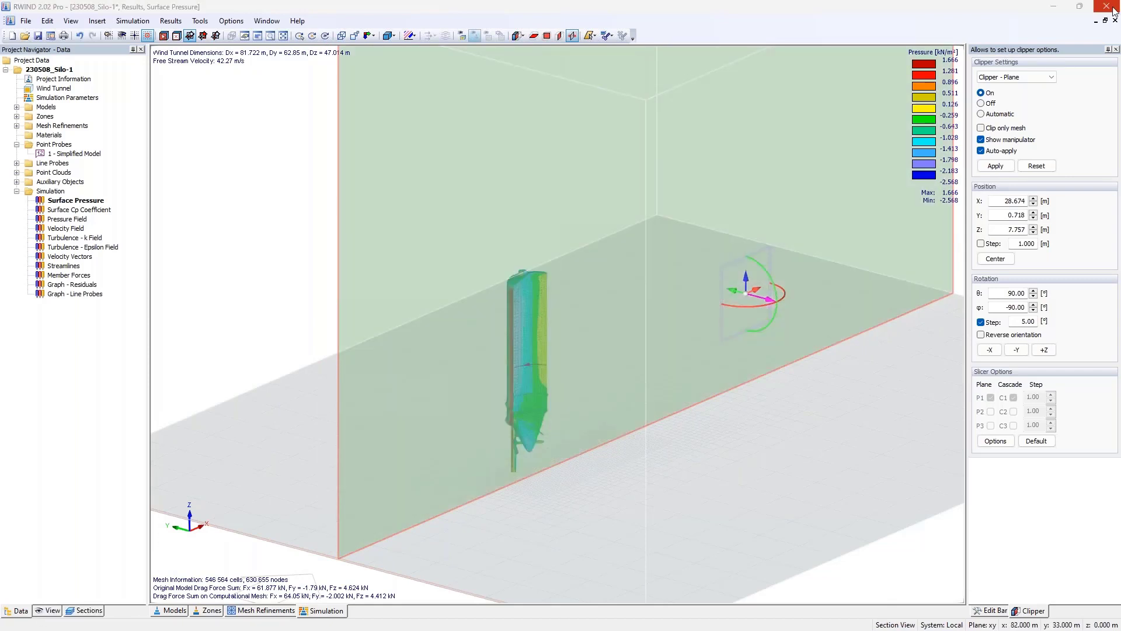
pyautogui.click(1106, 6)
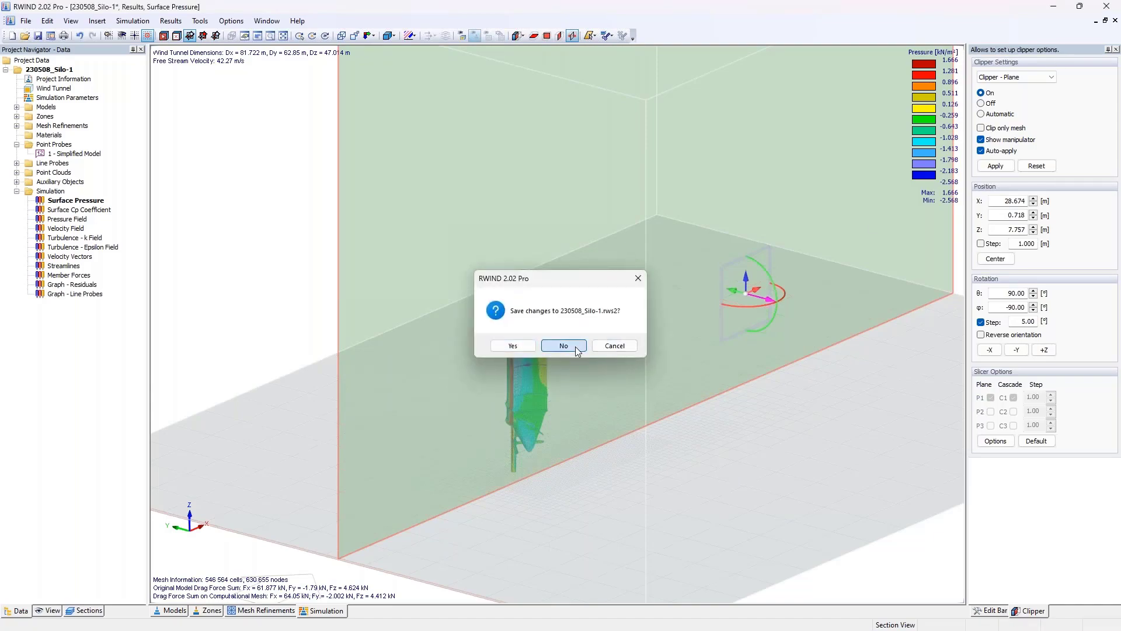
pyautogui.click(568, 344)
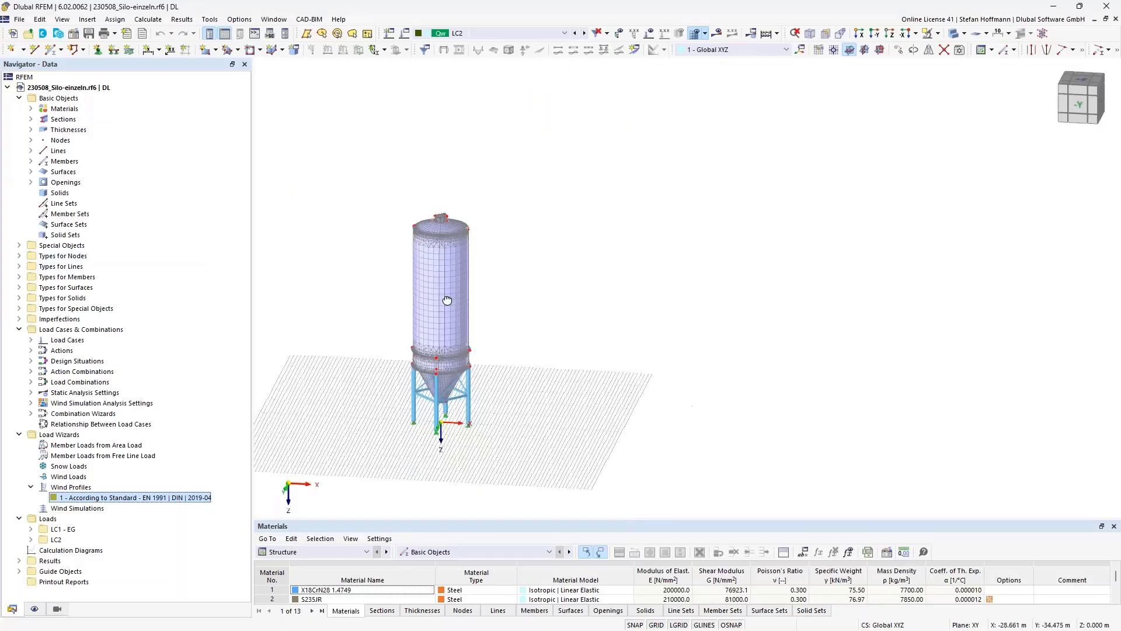
# Step: Orbit and zoom the silo model, briefly toggling the wind profile loads on and off
pyautogui.moveTo(447, 300); pyautogui.dragTo(628, 334, button='middle')
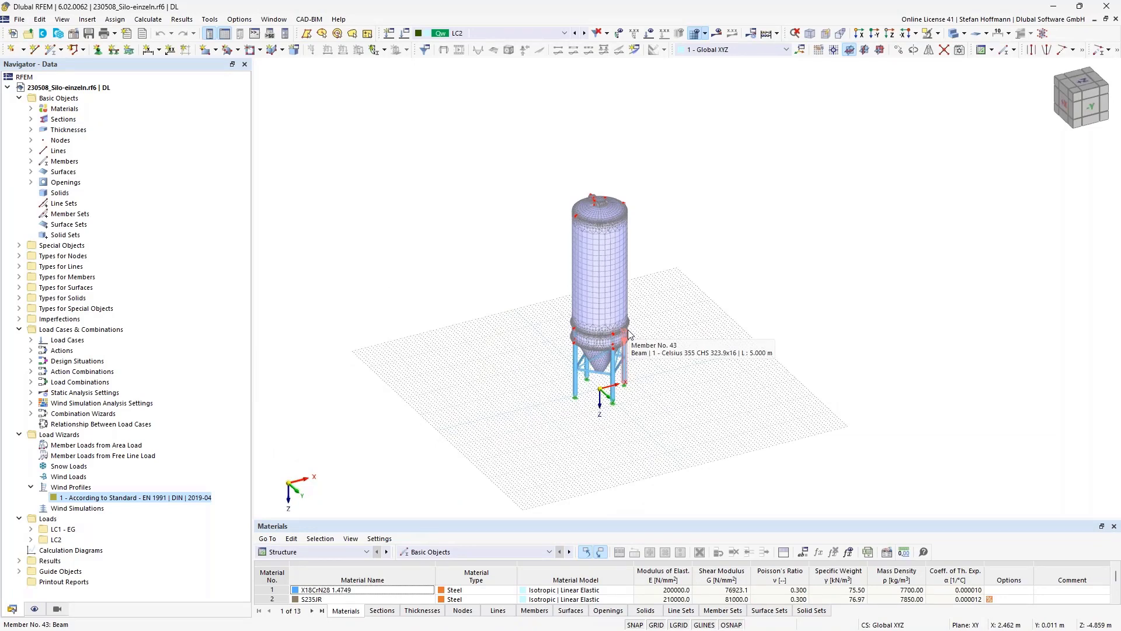
pyautogui.scroll(5, 632, 318)
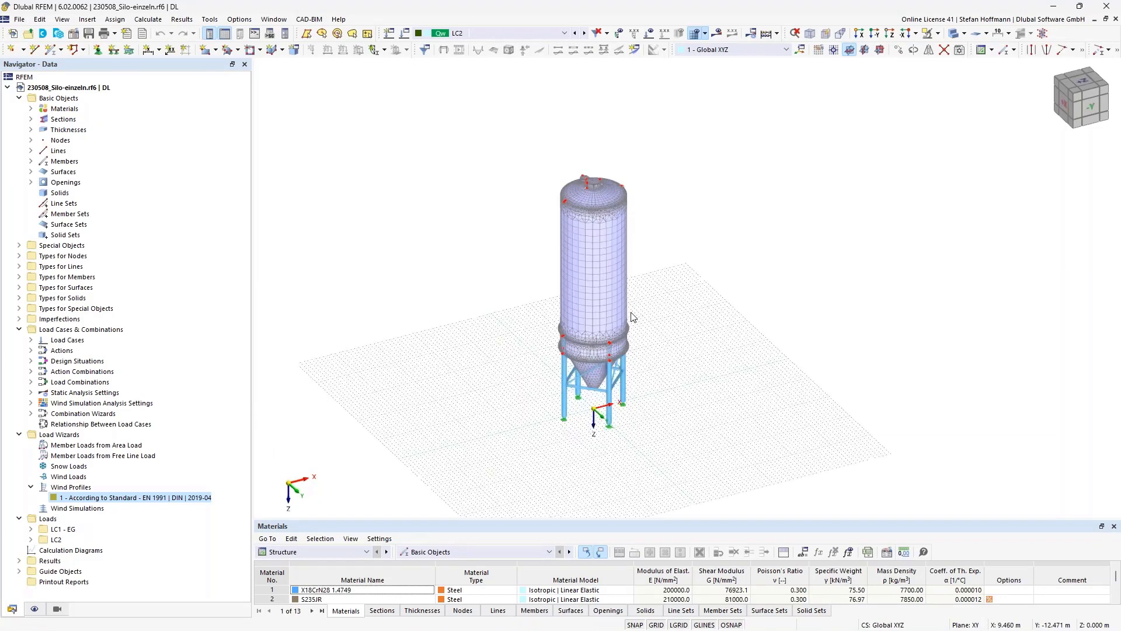
pyautogui.scroll(-5, 632, 318)
pyautogui.moveTo(630, 251); pyautogui.dragTo(659, 339, button='middle')
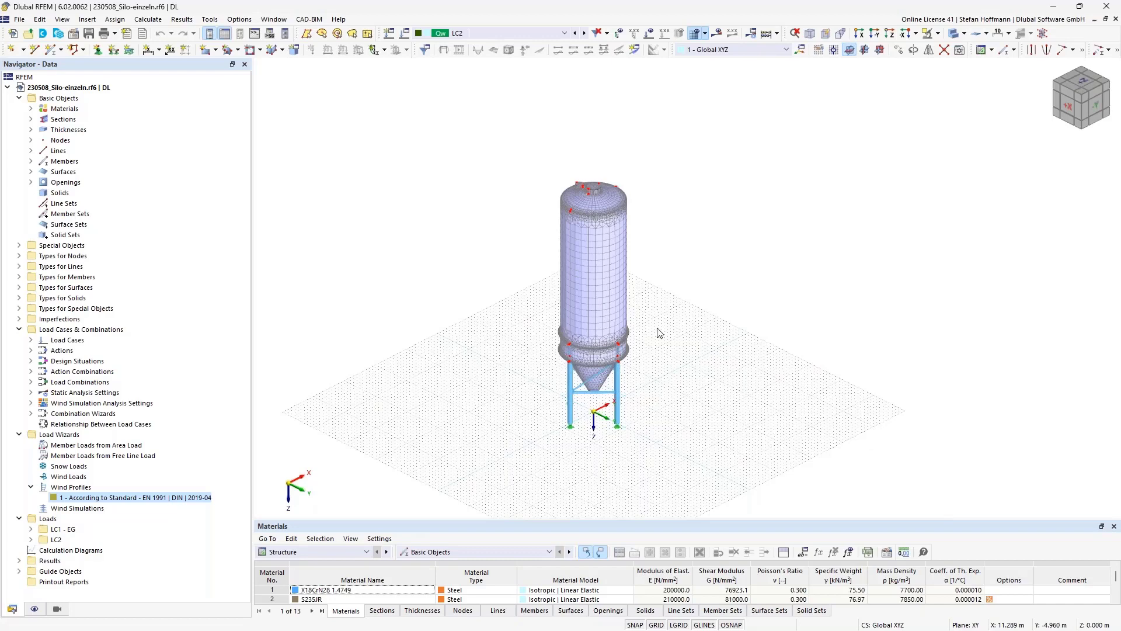
pyautogui.keyDown('ctrl'); pyautogui.moveTo(643, 300); pyautogui.dragTo(597, 209, button='middle'); pyautogui.keyUp('ctrl')
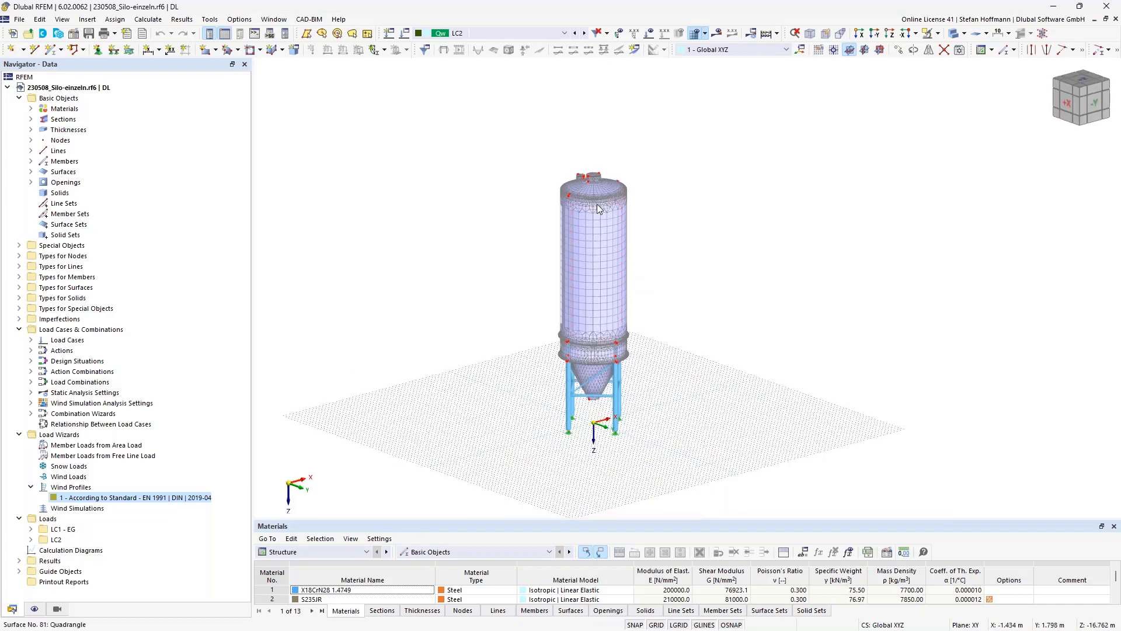
pyautogui.click(649, 34)
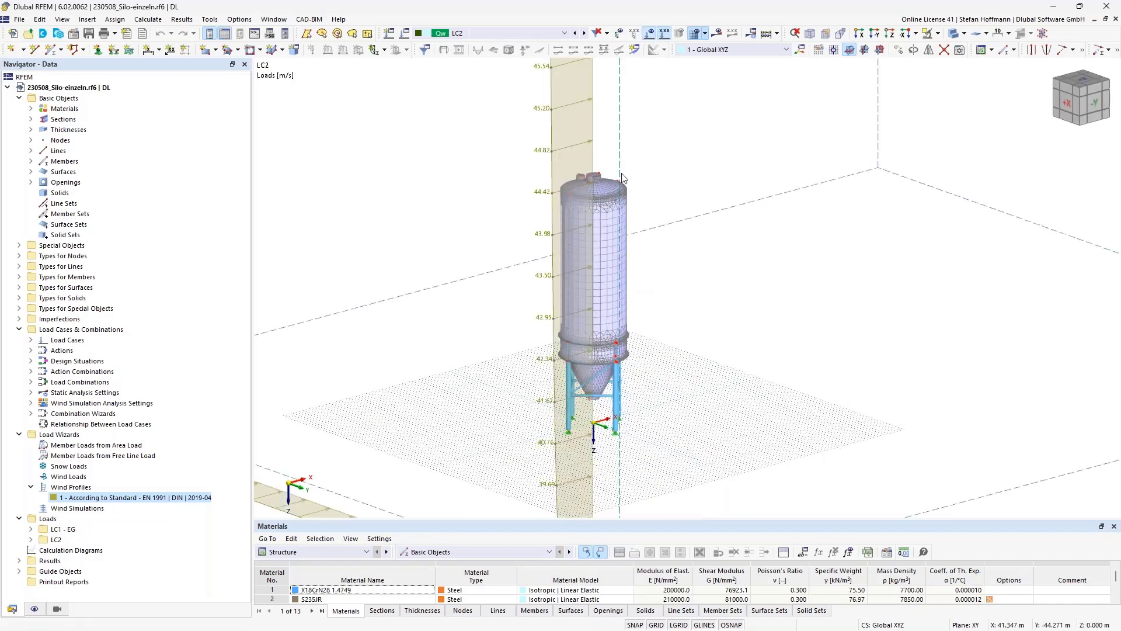
pyautogui.click(650, 34)
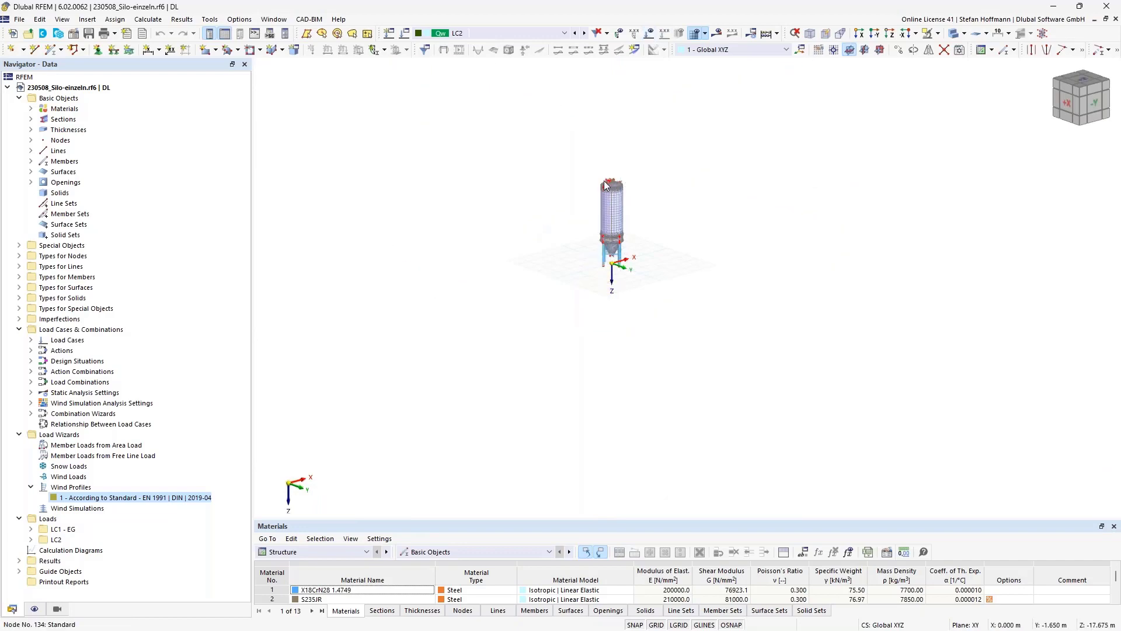
pyautogui.scroll(5, 606, 185)
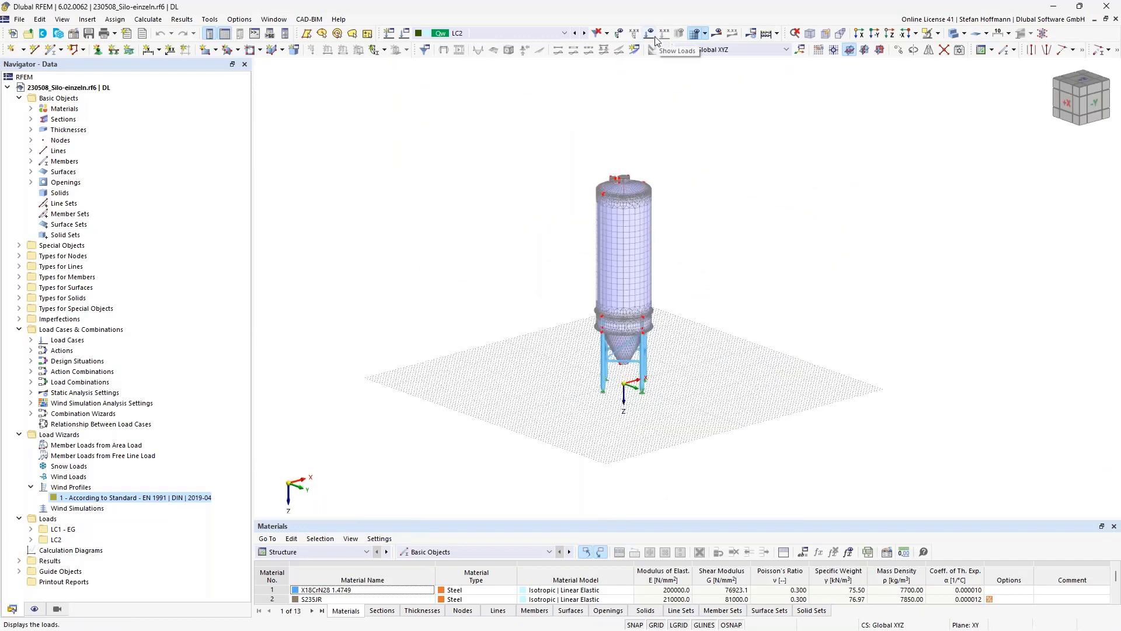
pyautogui.click(147, 19)
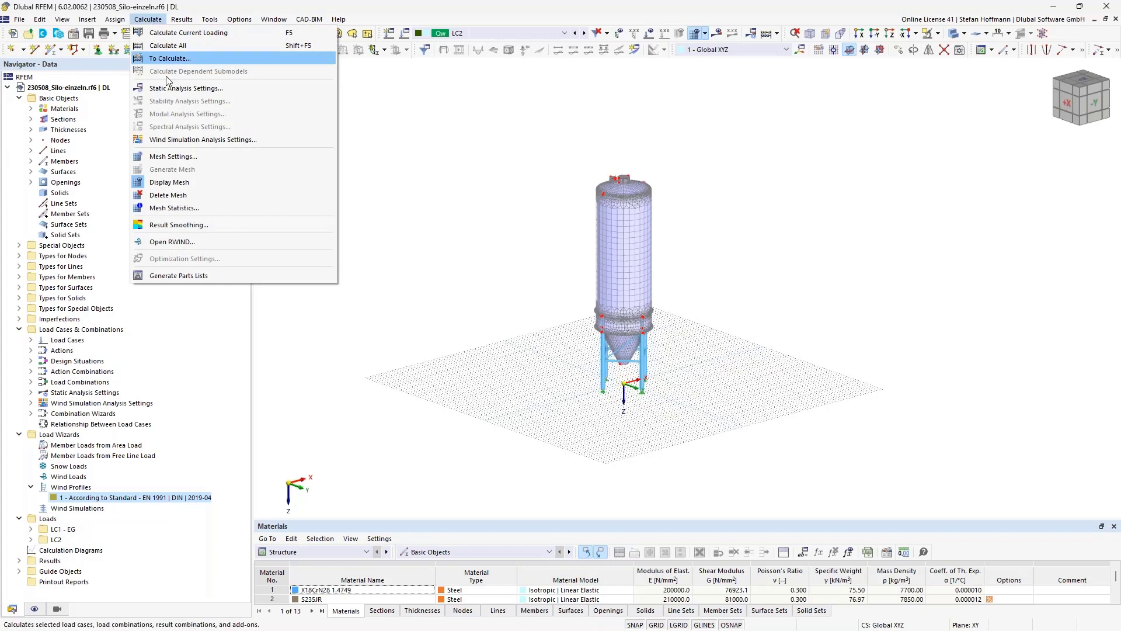
# Step: Review the wind simulation mesh level of detail and optimized member topology, closing without changes
pyautogui.click(178, 157)
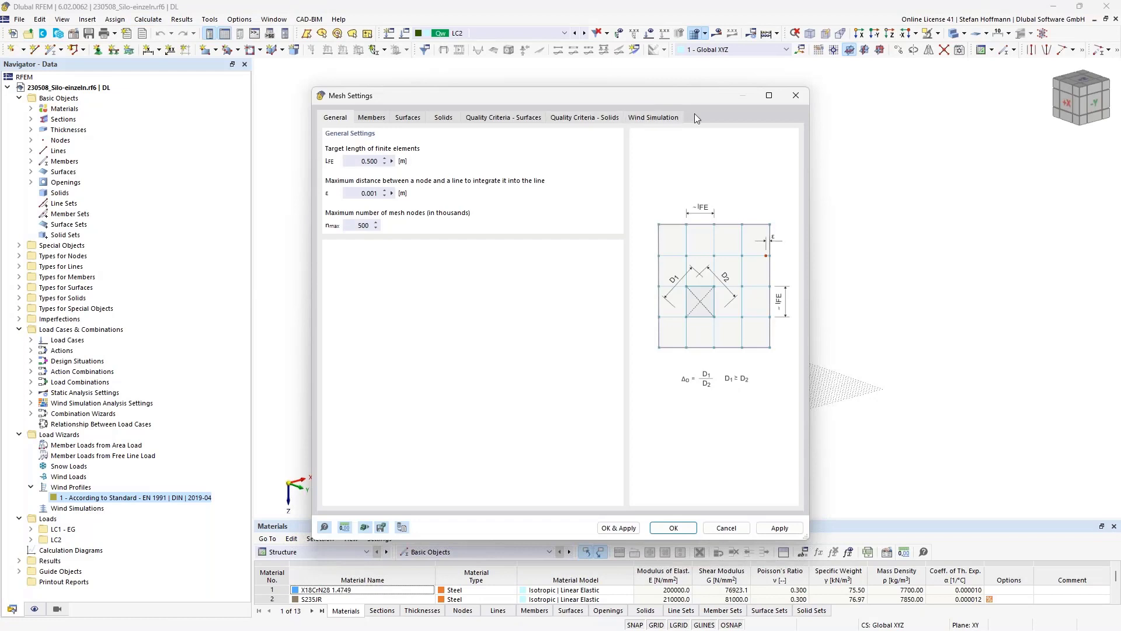
pyautogui.click(642, 118)
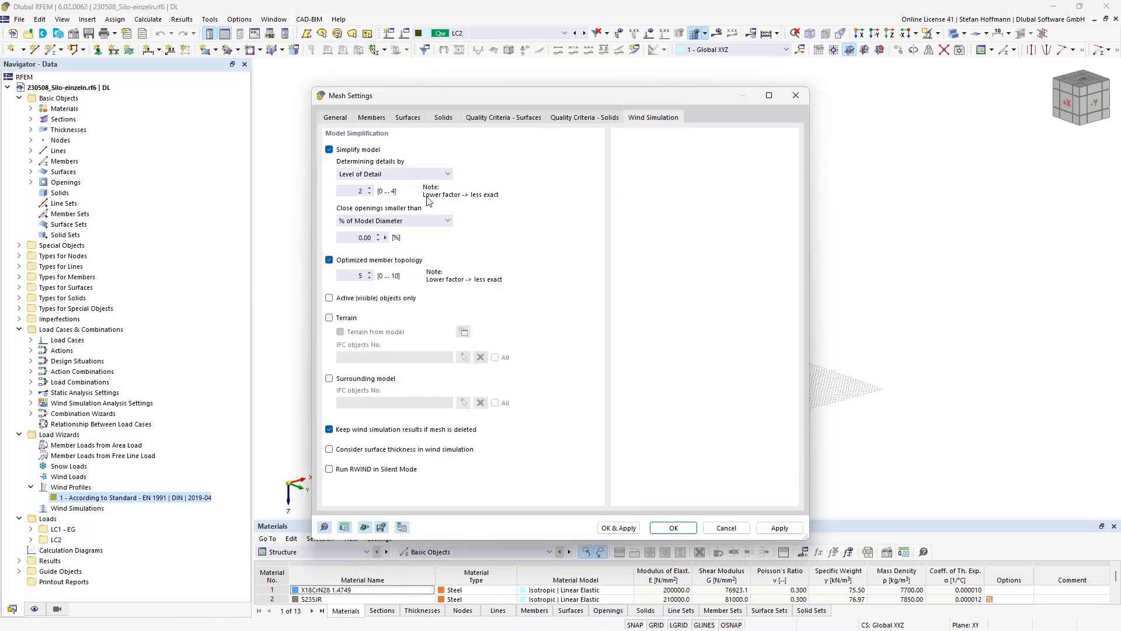
pyautogui.doubleClick(360, 191)
pyautogui.doubleClick(361, 275)
pyautogui.moveTo(523, 98); pyautogui.dragTo(273, 107)
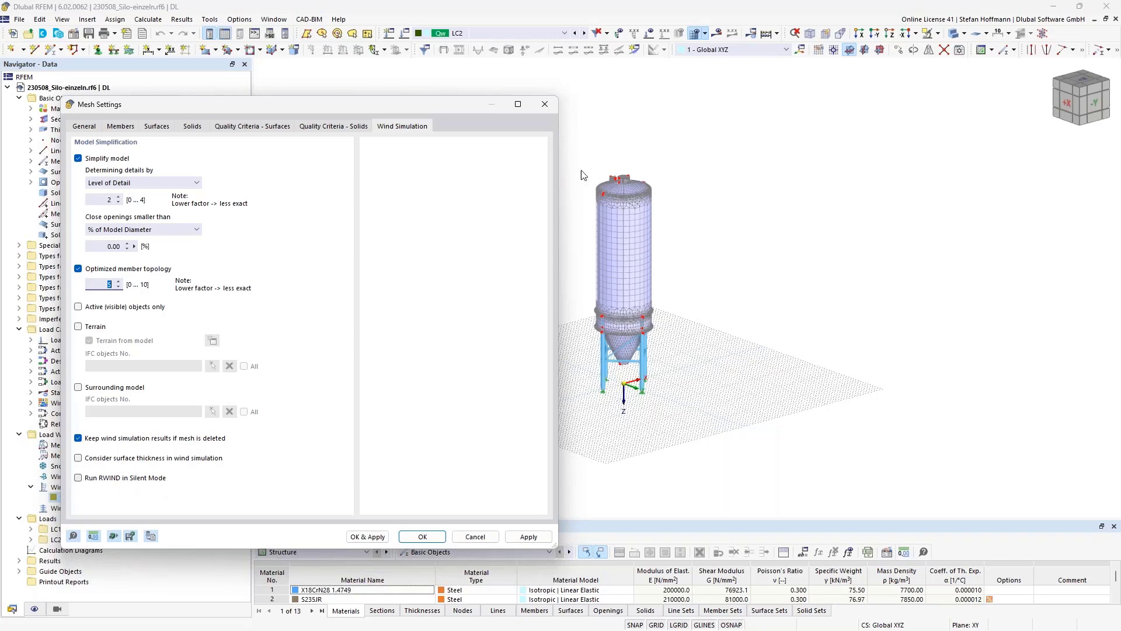
pyautogui.click(546, 104)
pyautogui.click(406, 34)
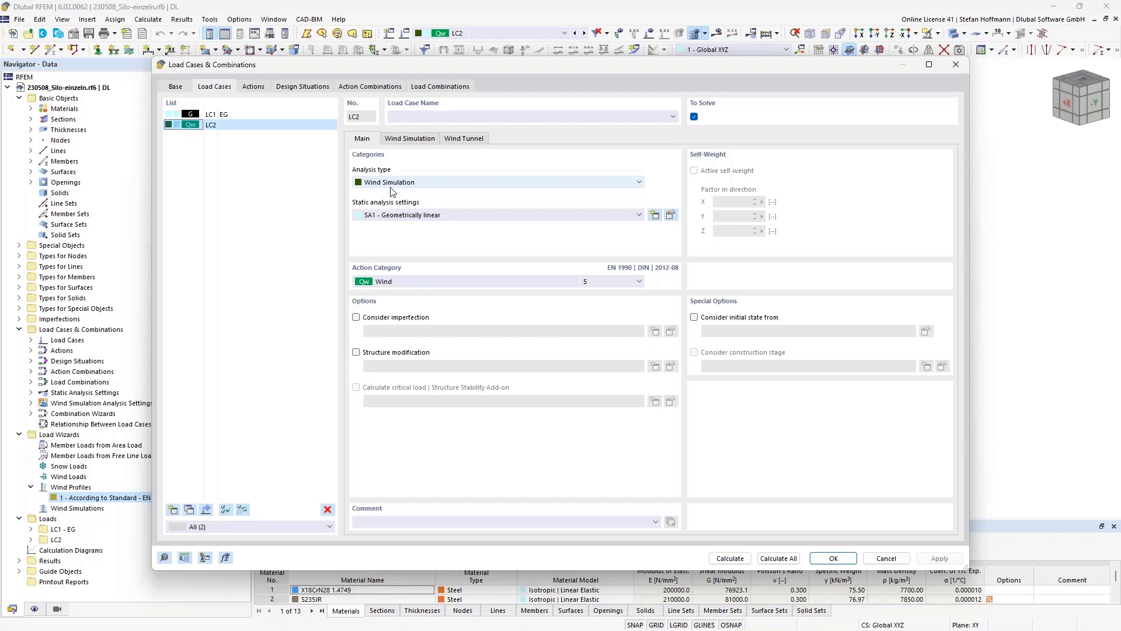
# Step: View LC2's Wind Simulation settings and open the WA1 analysis settings for editing
pyautogui.click(401, 142)
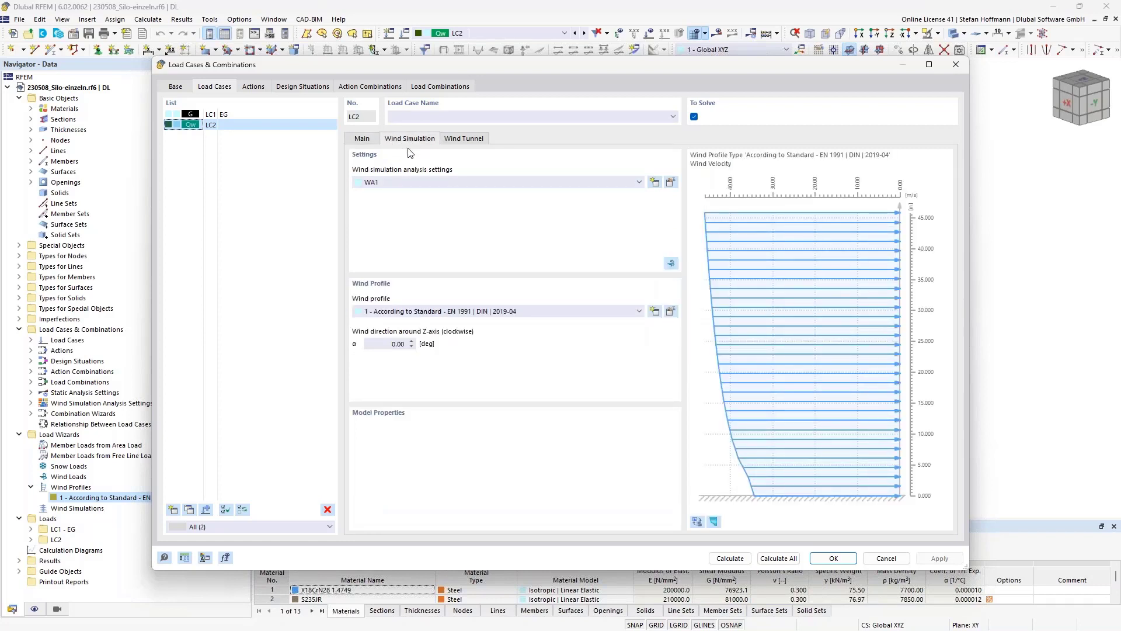
pyautogui.click(671, 182)
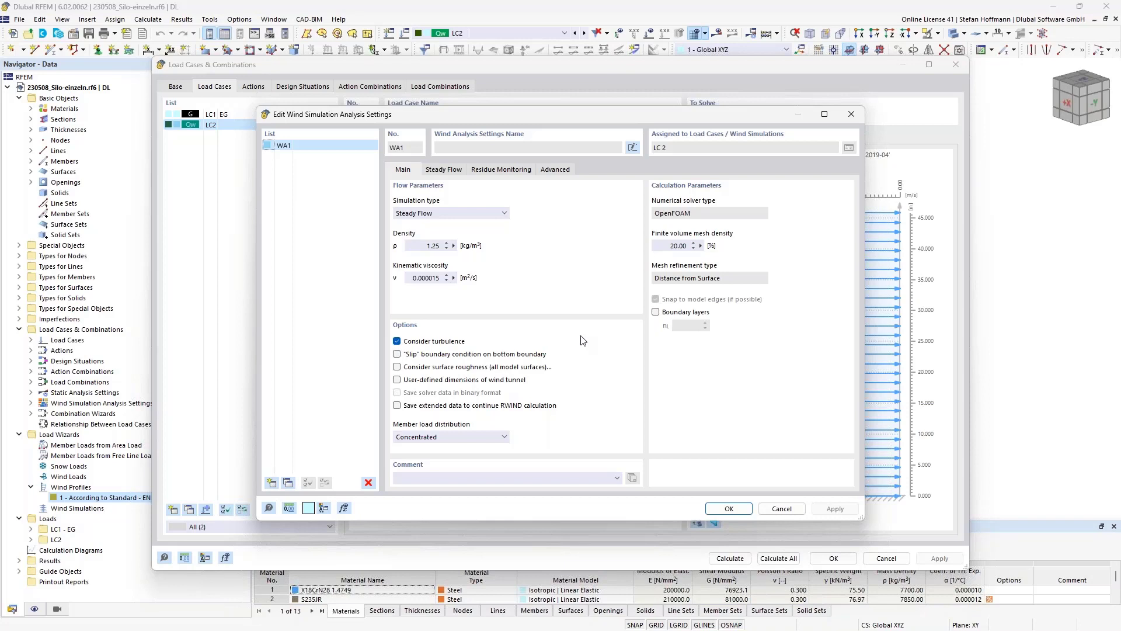
# Step: Check WA1's steady flow iteration limit and residual pressure convergence criterion, then close the settings
pyautogui.click(445, 170)
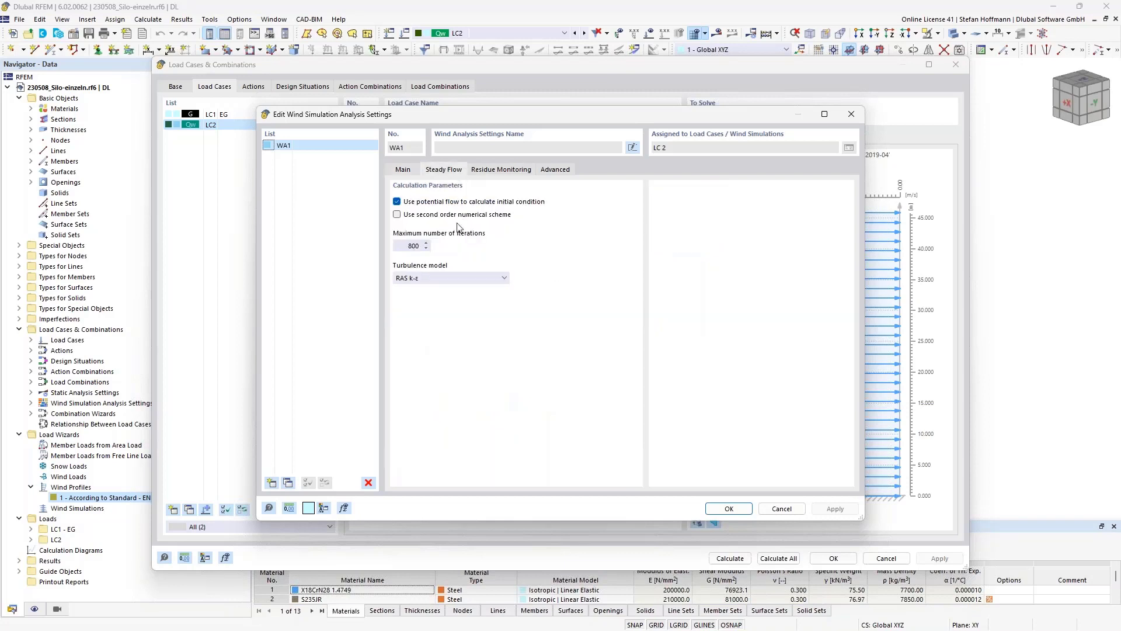
pyautogui.click(394, 247)
pyautogui.click(555, 169)
pyautogui.click(525, 170)
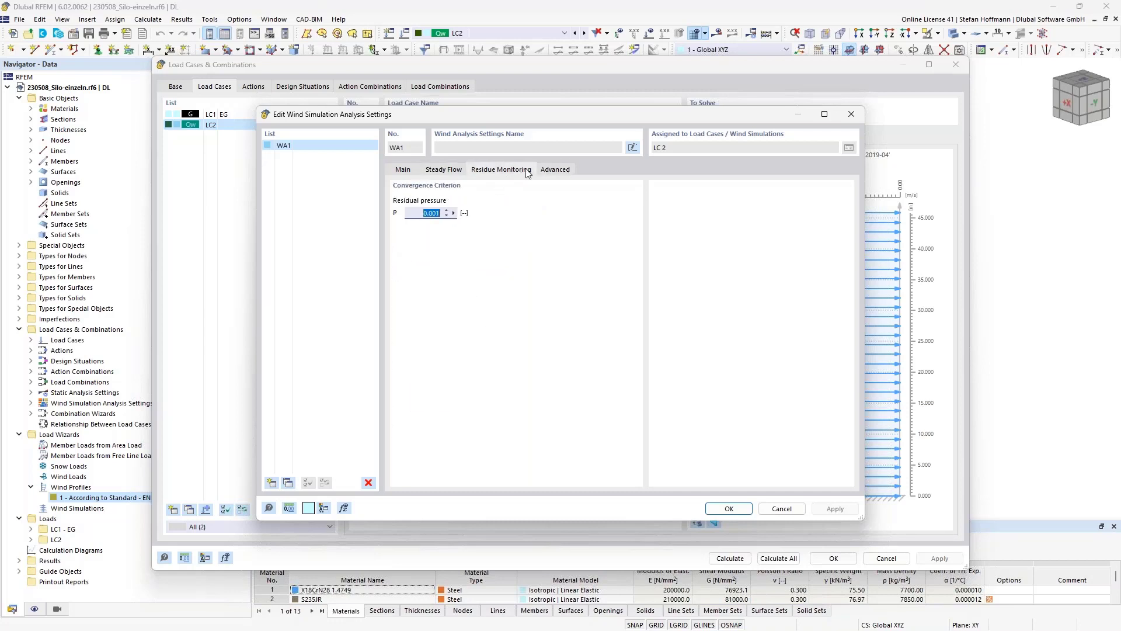
pyautogui.click(444, 170)
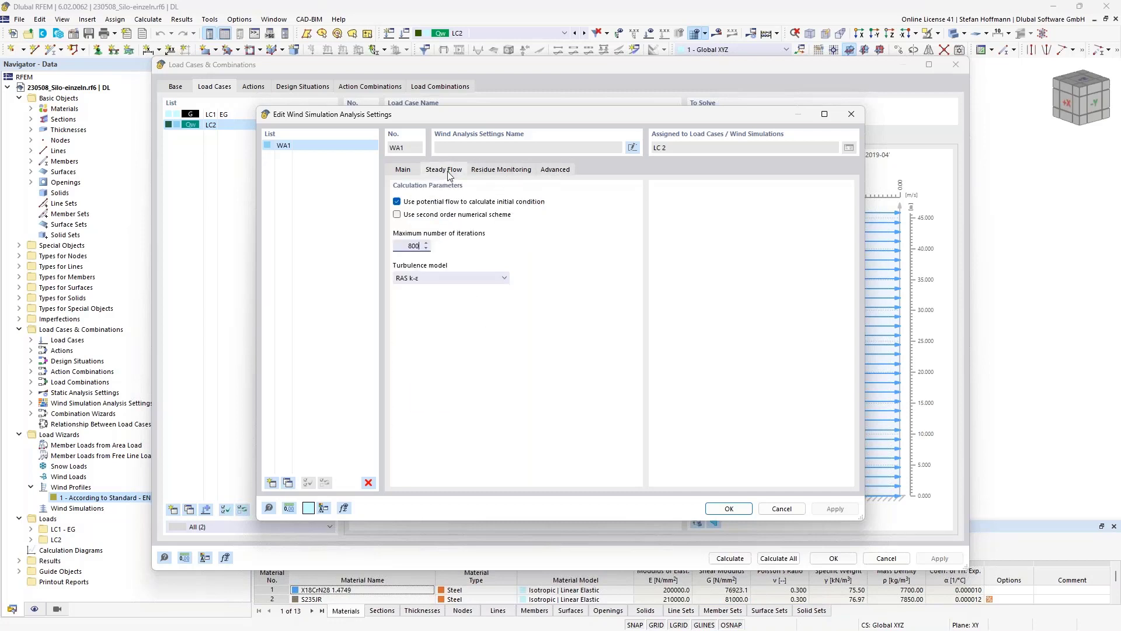
pyautogui.click(855, 115)
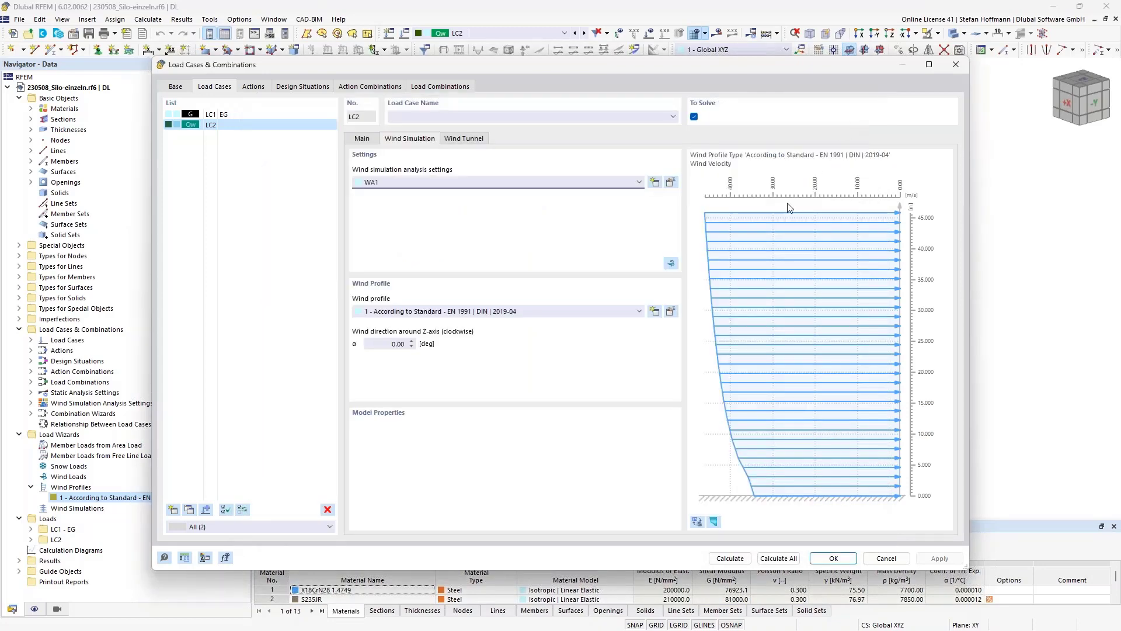
# Step: View the LC2 wind profile, then close the Load Cases & Combinations dialog
pyautogui.click(670, 312)
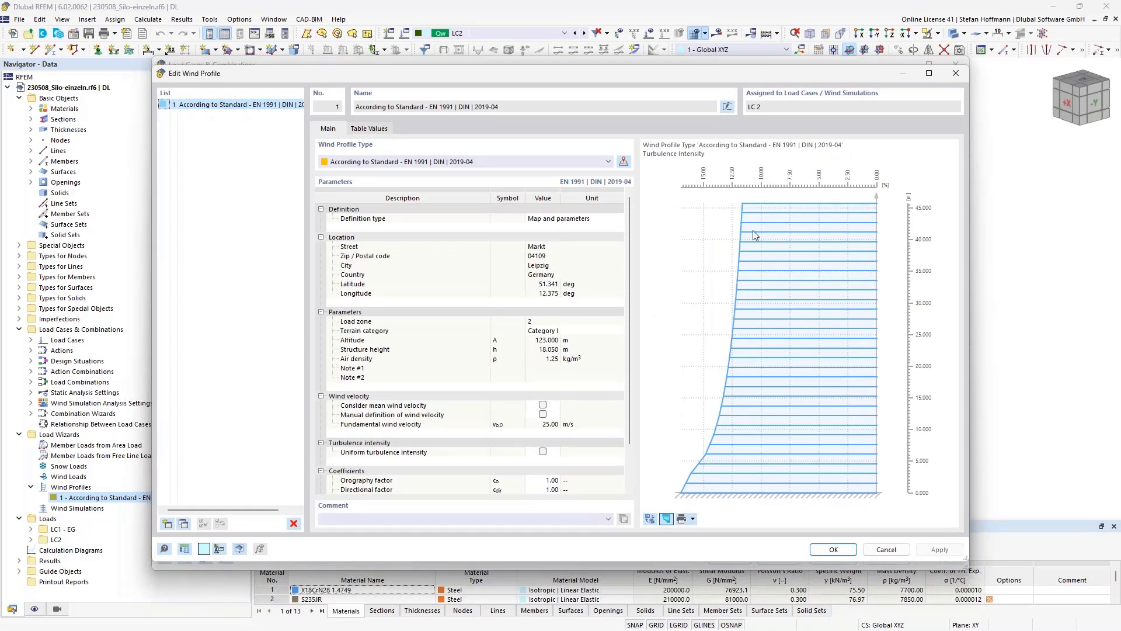
pyautogui.click(956, 71)
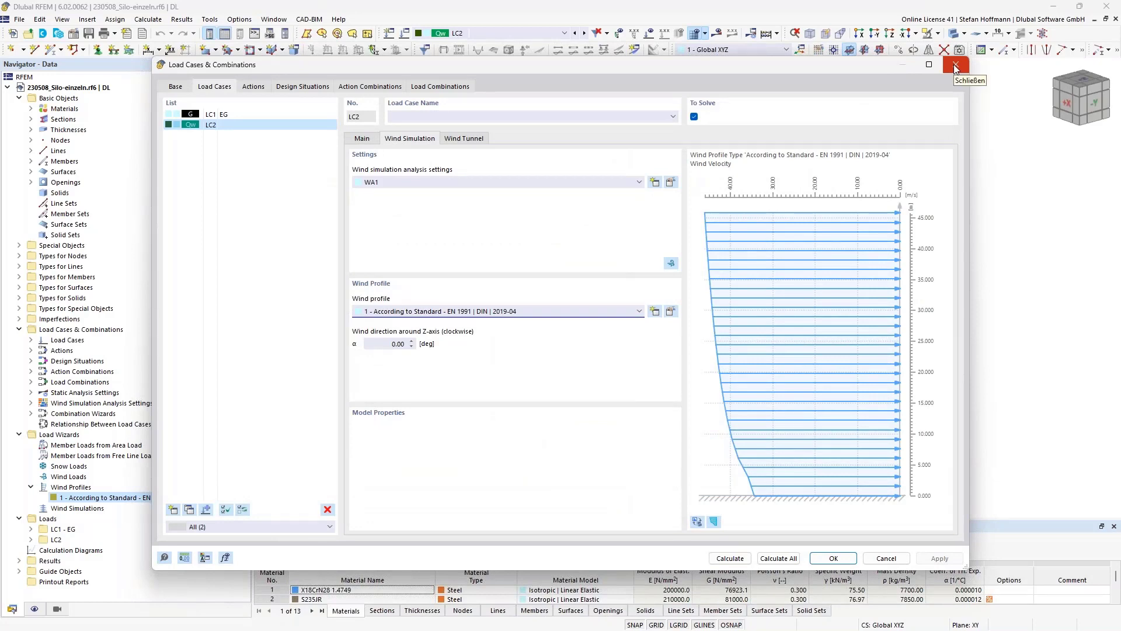
pyautogui.click(956, 66)
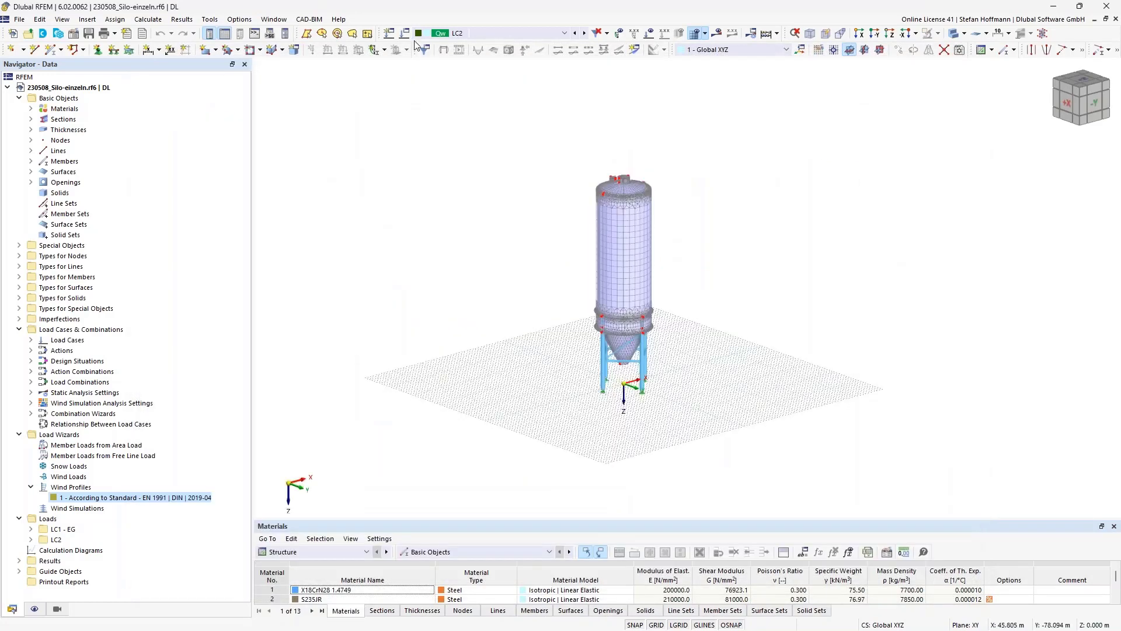
pyautogui.click(443, 34)
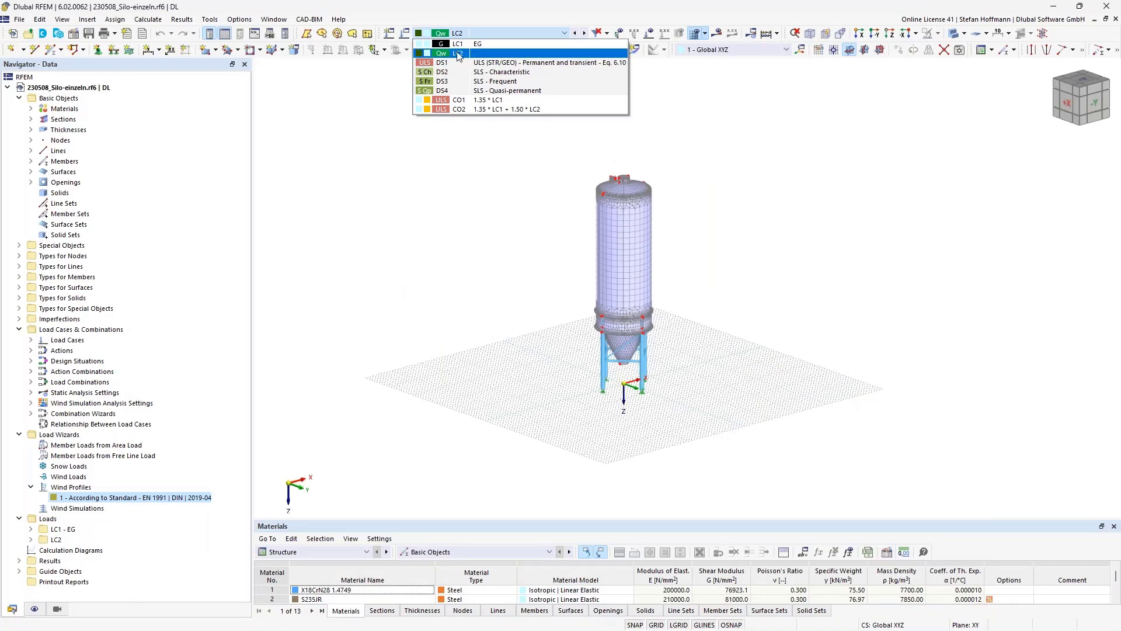
pyautogui.click(484, 170)
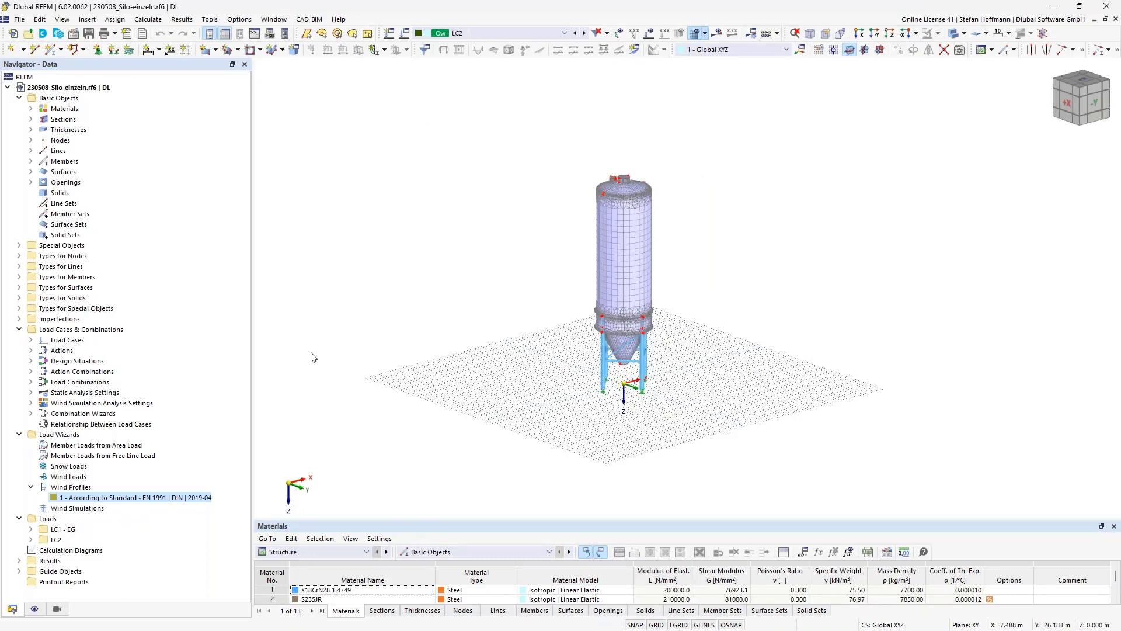
pyautogui.click(81, 508)
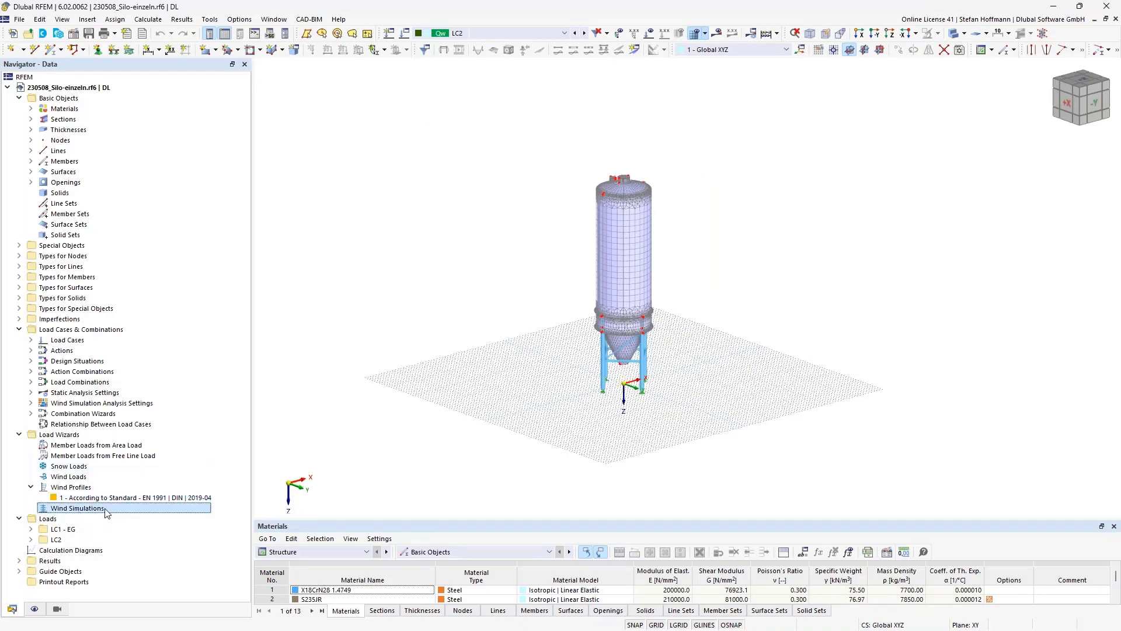
pyautogui.doubleClick(105, 509)
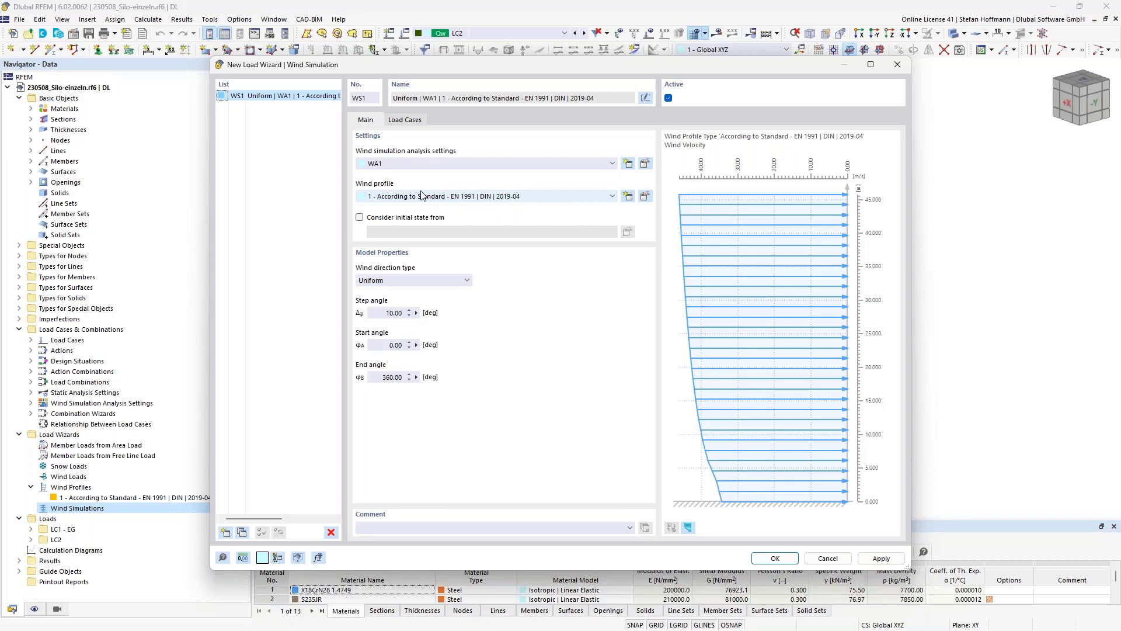
pyautogui.click(390, 314)
pyautogui.write('45')
pyautogui.click(374, 378)
pyautogui.write('180')
pyautogui.click(413, 119)
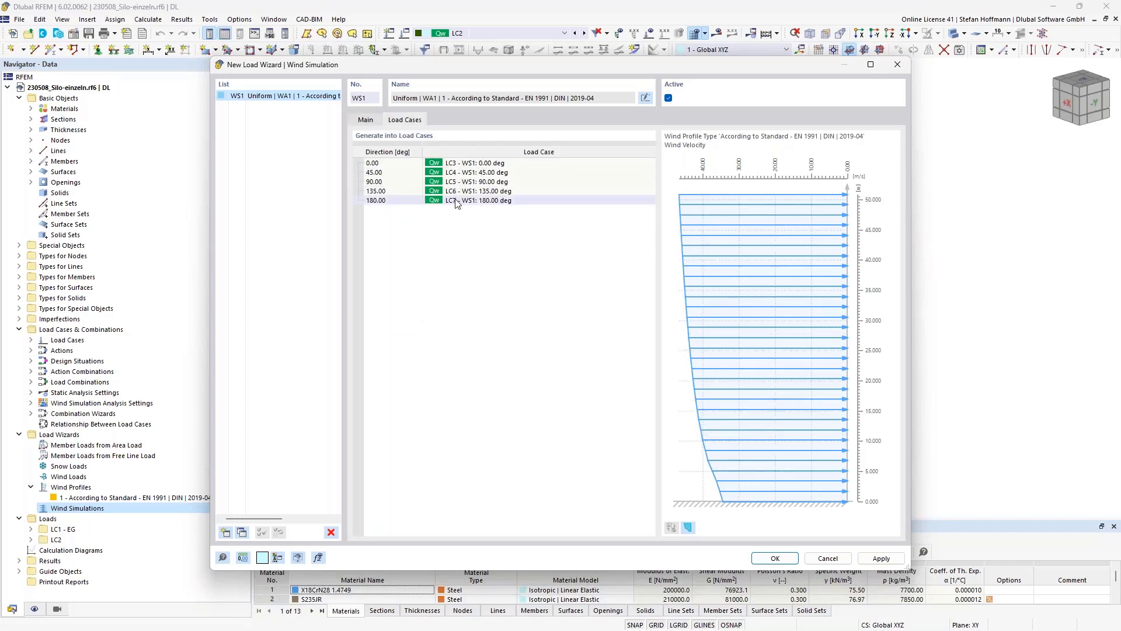
pyautogui.click(366, 119)
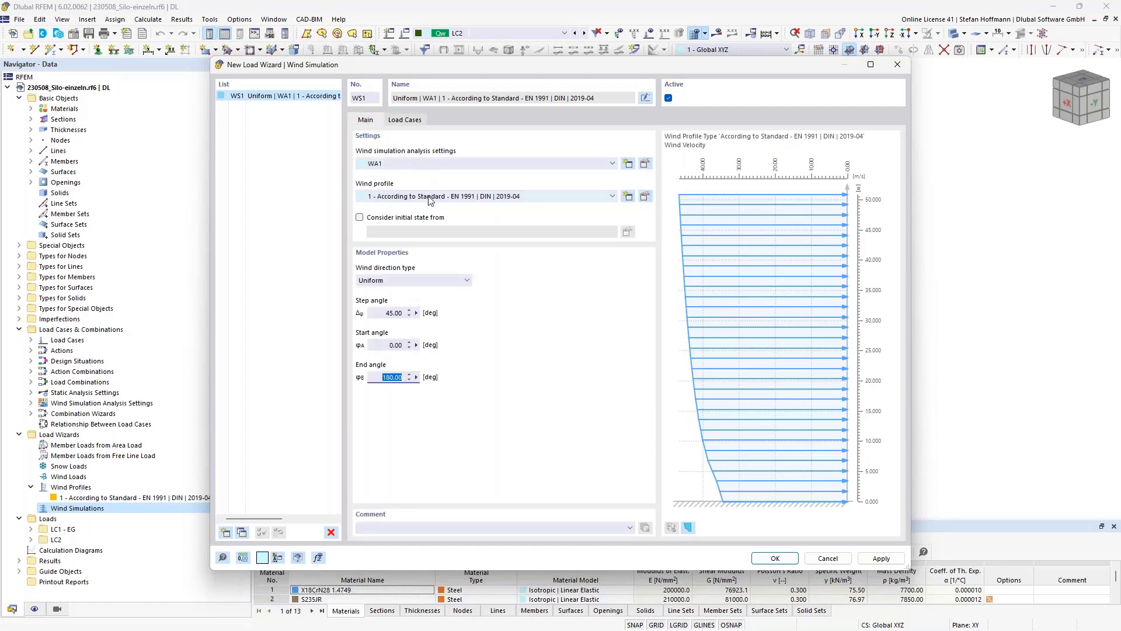
pyautogui.click(815, 559)
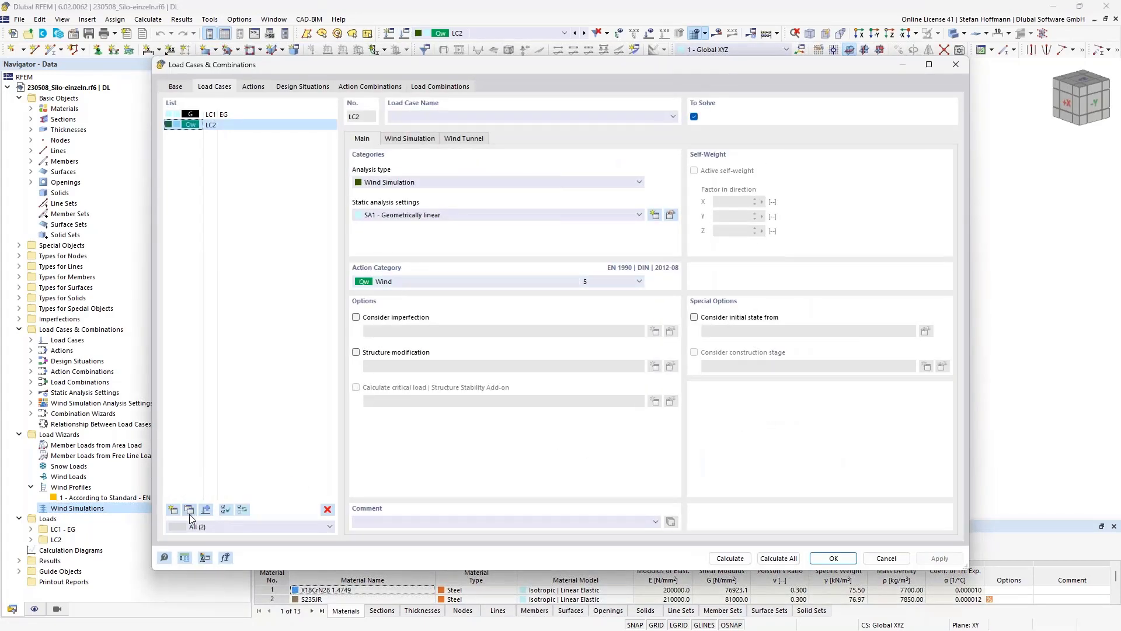
pyautogui.click(189, 510)
pyautogui.click(422, 138)
pyautogui.click(386, 344)
pyautogui.write('15')
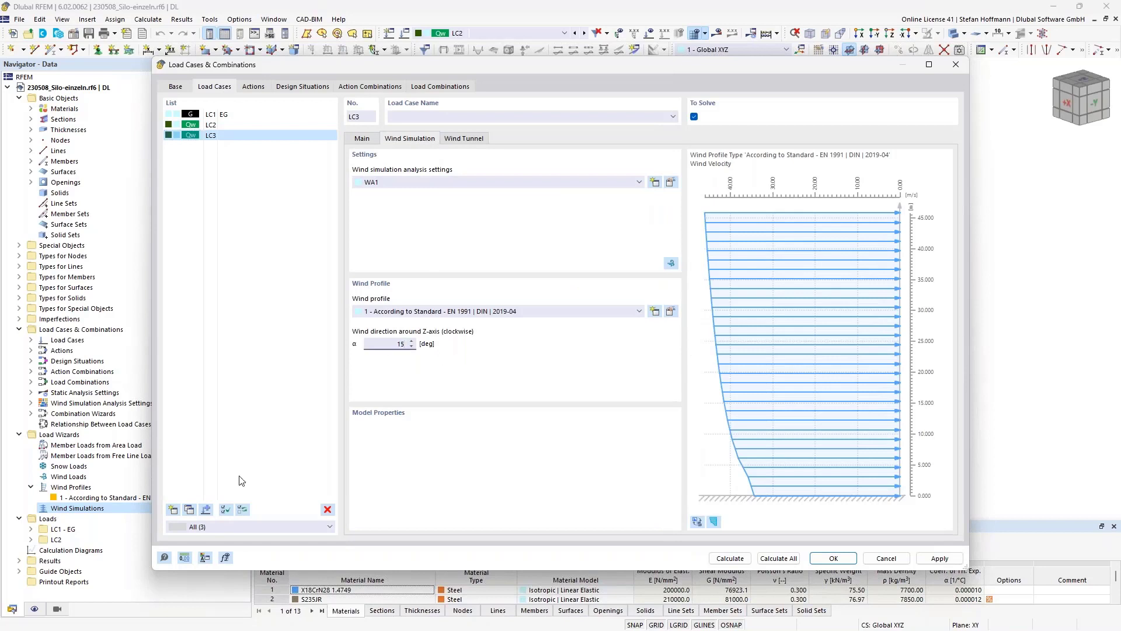
pyautogui.press('Tab')
pyautogui.click(386, 345)
pyautogui.write('30')
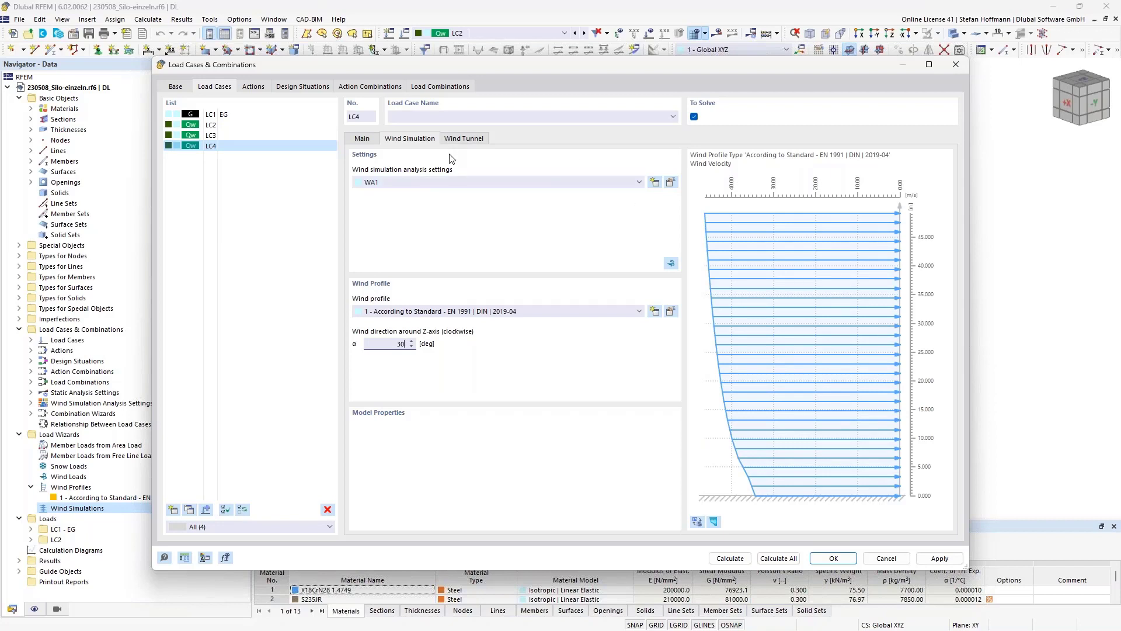
pyautogui.click(955, 66)
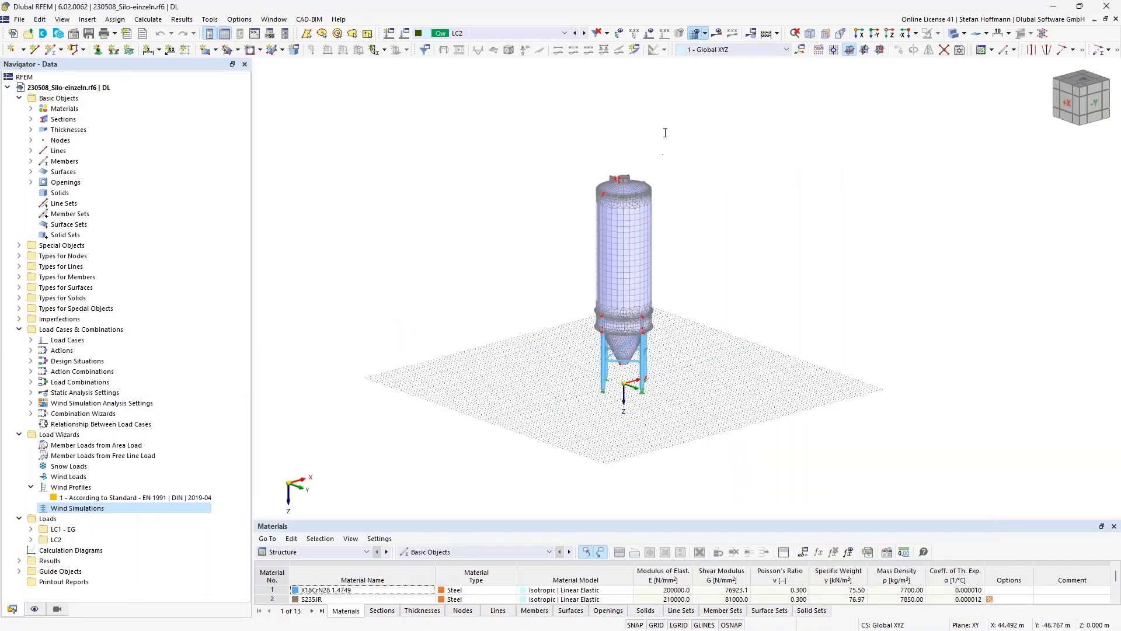
# Step: Display the RWIND wind load results on the silo and rotate the view around it
pyautogui.click(717, 33)
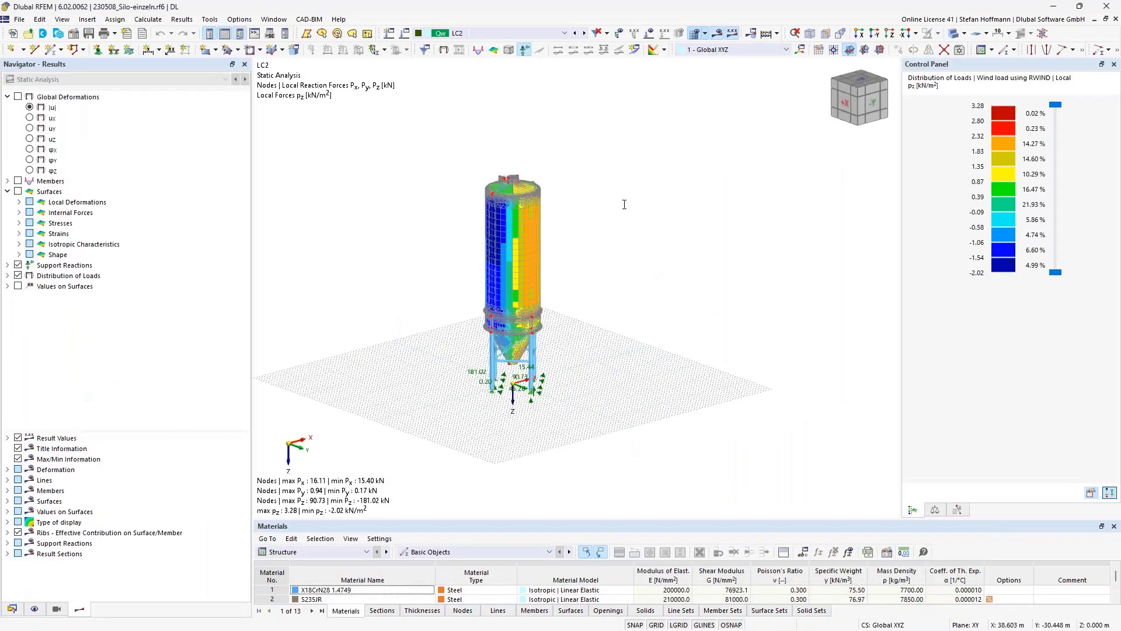
pyautogui.moveTo(564, 177); pyautogui.dragTo(562, 175, button='middle')
pyautogui.scroll(5, 562, 175)
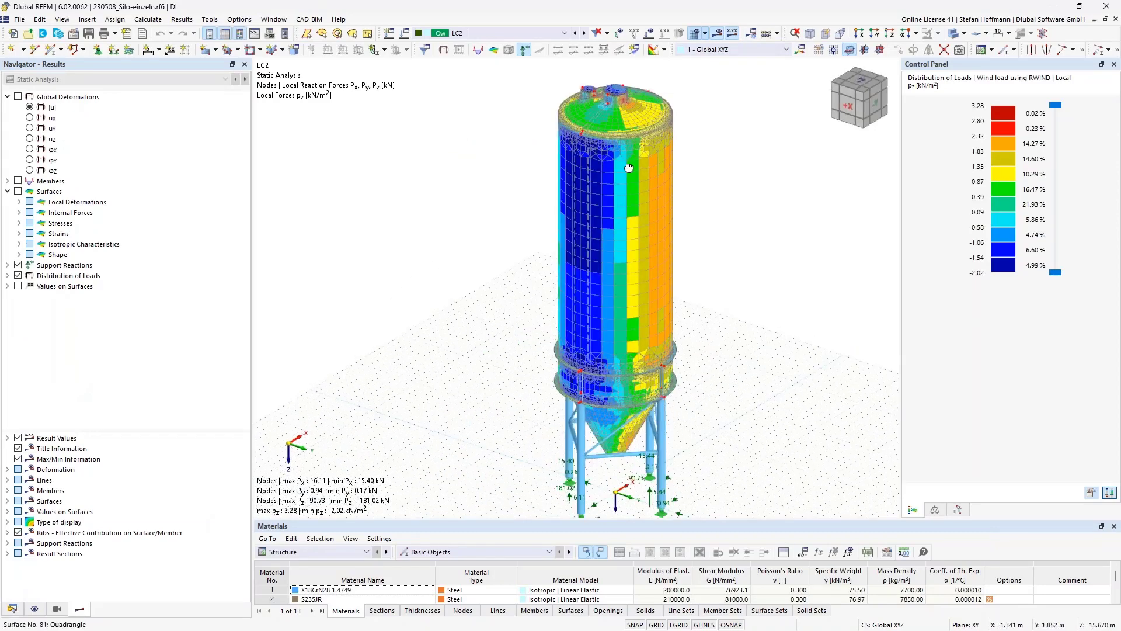
pyautogui.keyDown('ctrl'); pyautogui.moveTo(624, 172); pyautogui.dragTo(619, 149, button='middle'); pyautogui.keyUp('ctrl')
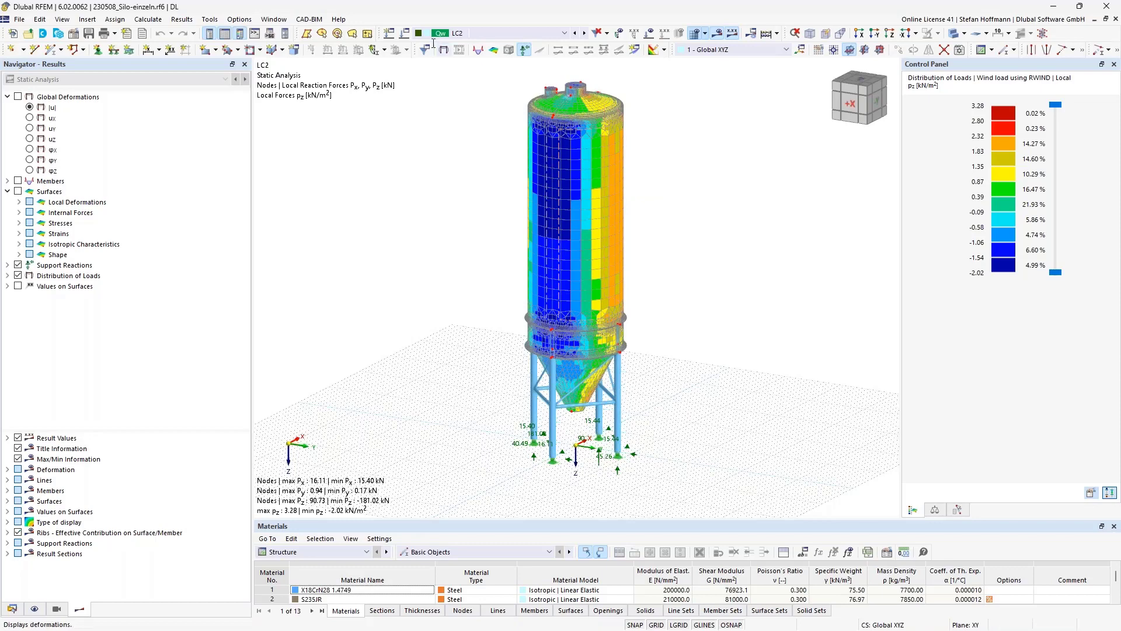
pyautogui.click(404, 34)
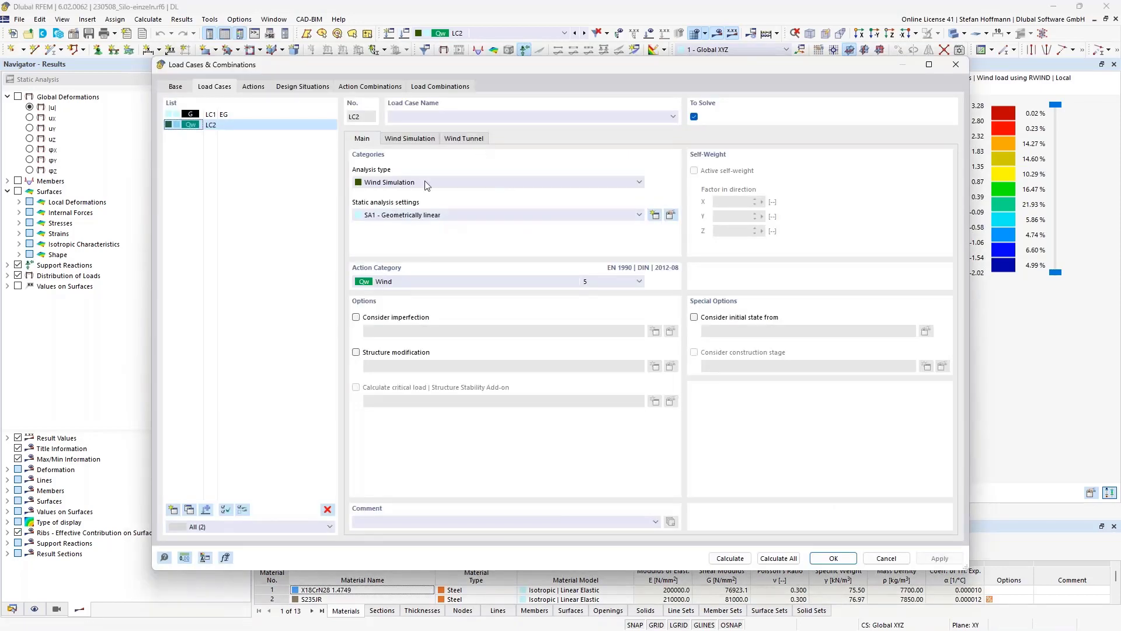
# Step: Open LC2's wind simulation in RWIND, then close the Load Cases & Combinations dialog
pyautogui.click(416, 143)
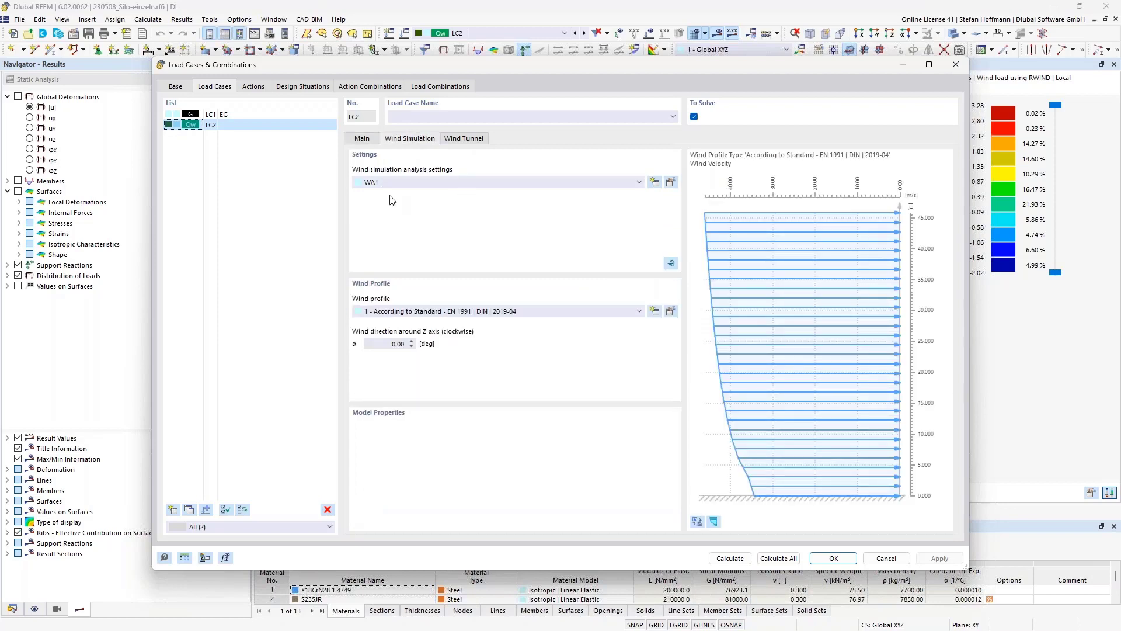
pyautogui.click(671, 263)
pyautogui.click(956, 69)
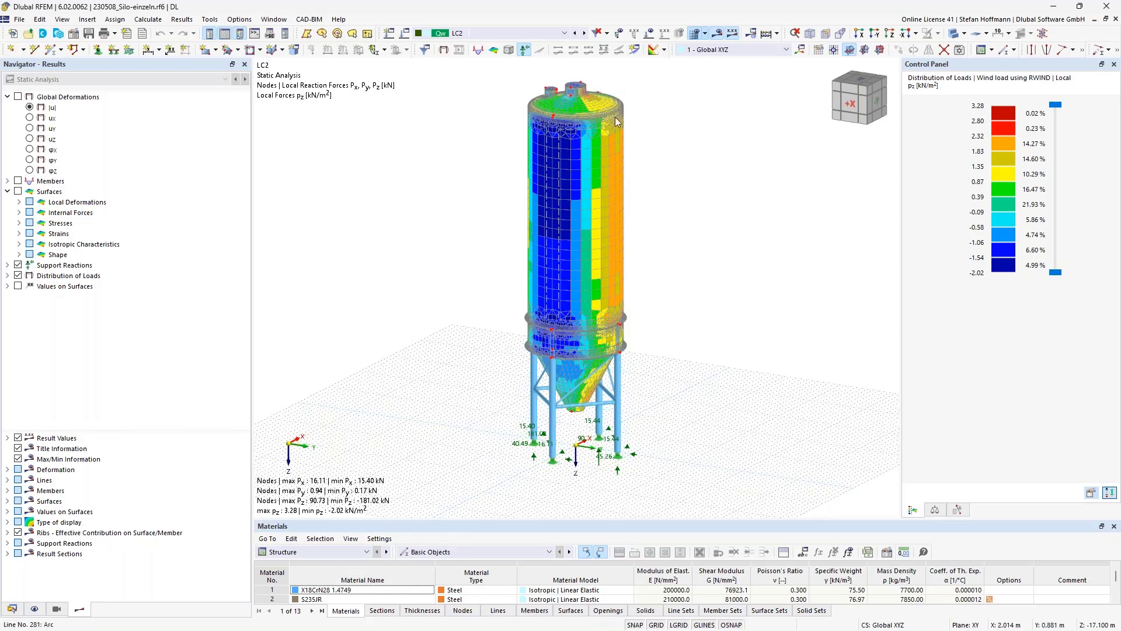
# Step: Show the static analysis Sum of Loads table: 62.38 kN in X, 0.00% deviation
pyautogui.click(7, 275)
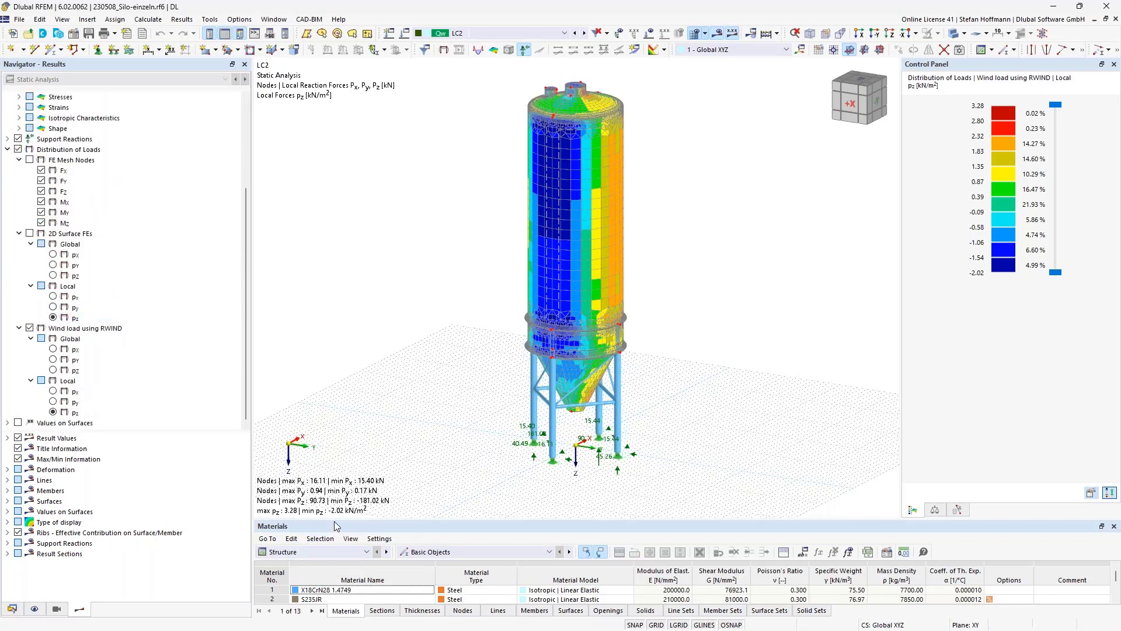
pyautogui.moveTo(337, 520); pyautogui.dragTo(327, 447)
pyautogui.click(314, 551)
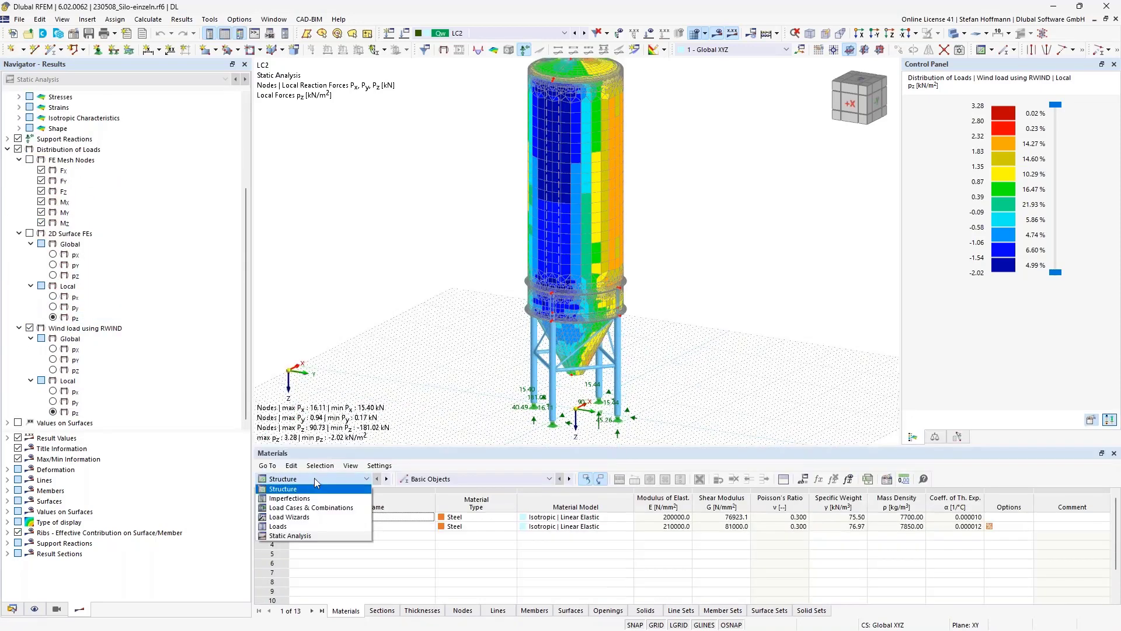
pyautogui.click(314, 536)
pyautogui.click(528, 526)
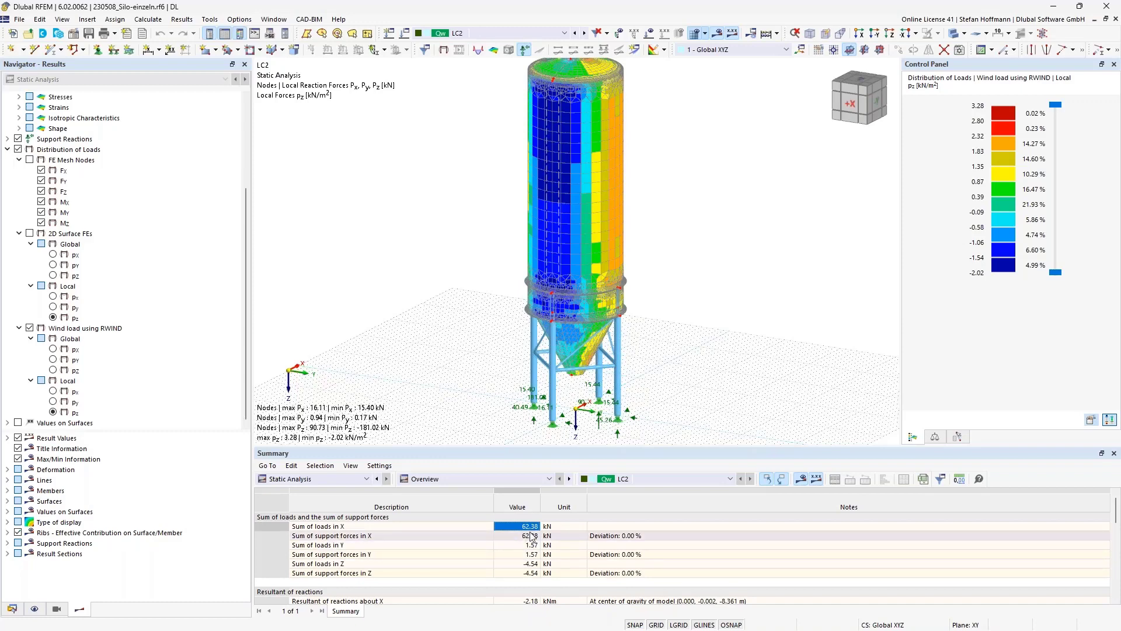
pyautogui.scroll(-1, 592, 273)
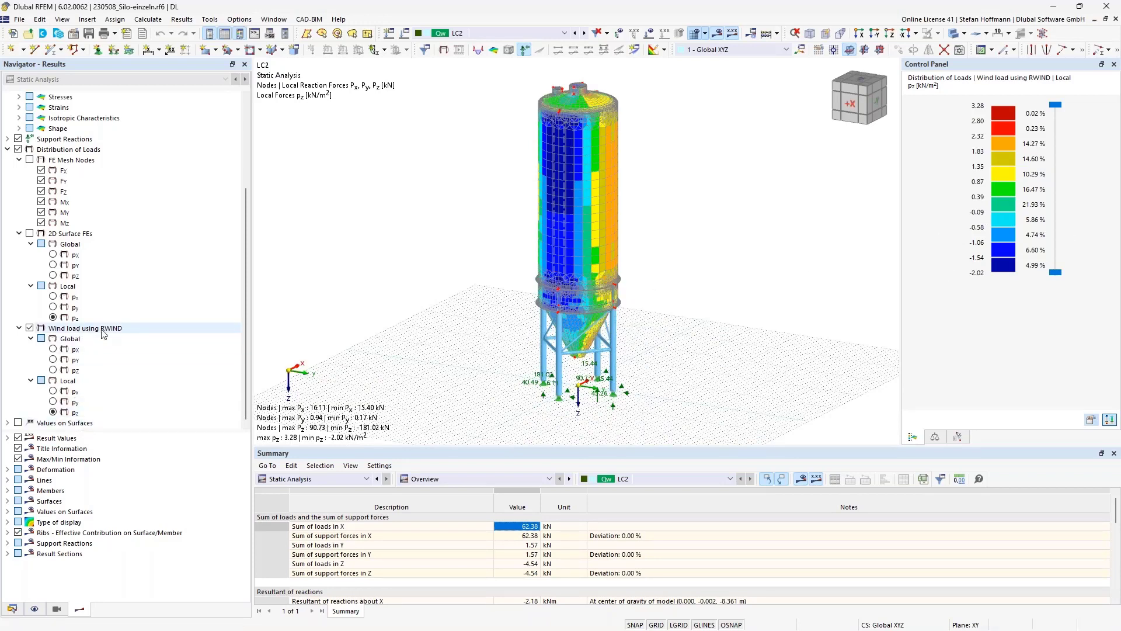
# Step: Orbit around the silo to inspect the RWIND wind pressures from several sides
pyautogui.keyDown('ctrl'); pyautogui.moveTo(627, 203); pyautogui.dragTo(584, 242, button='middle'); pyautogui.keyUp('ctrl')
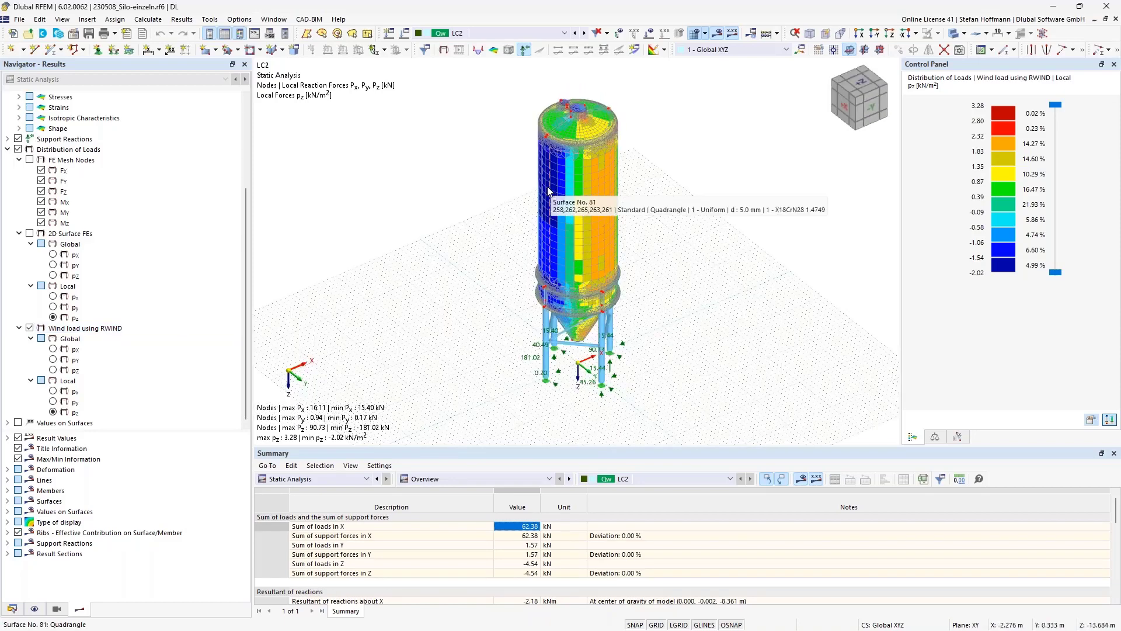
pyautogui.keyDown('ctrl'); pyautogui.moveTo(552, 188); pyautogui.dragTo(613, 162, button='middle'); pyautogui.keyUp('ctrl')
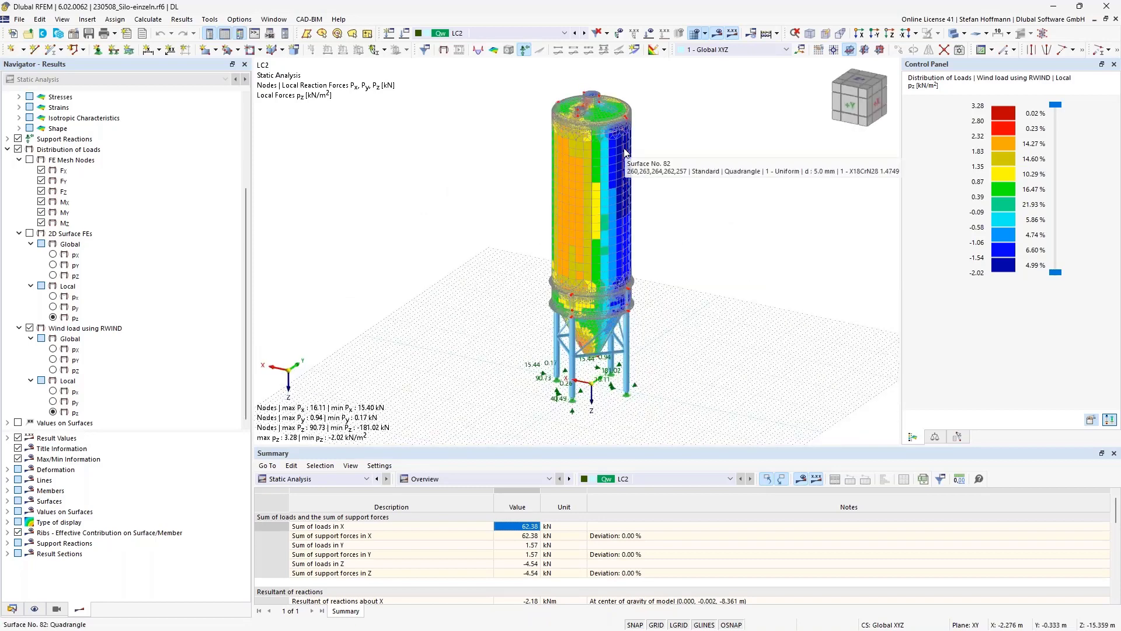
pyautogui.keyDown('ctrl'); pyautogui.moveTo(590, 175); pyautogui.dragTo(578, 239, button='middle'); pyautogui.keyUp('ctrl')
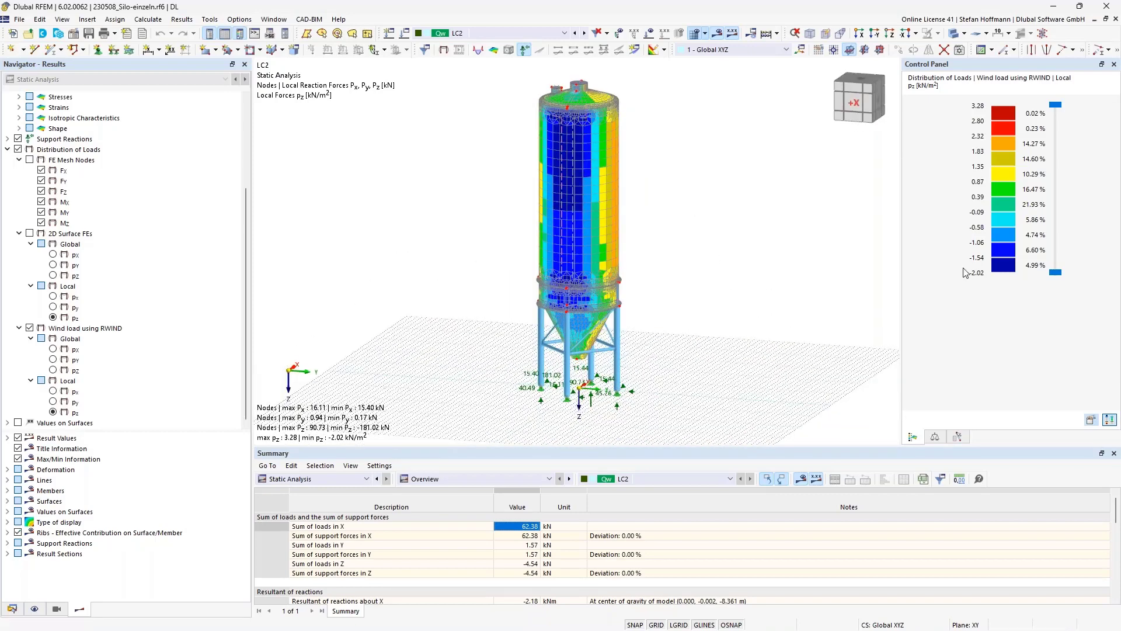
pyautogui.moveTo(580, 246)
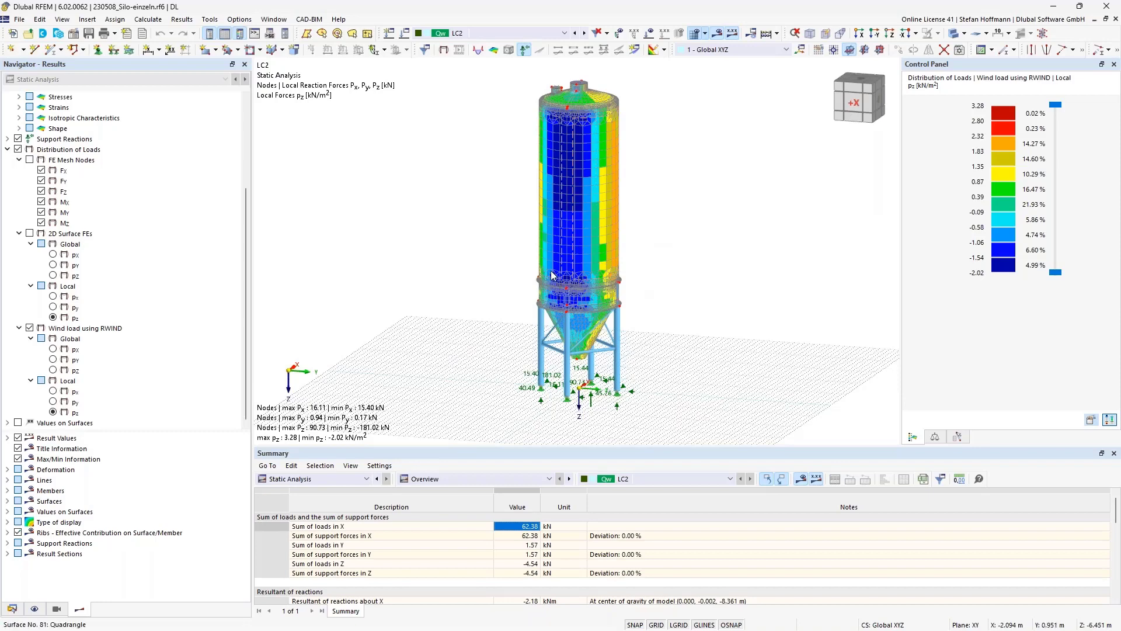
pyautogui.keyDown('ctrl'); pyautogui.moveTo(588, 187); pyautogui.dragTo(736, 198, button='middle'); pyautogui.keyUp('ctrl')
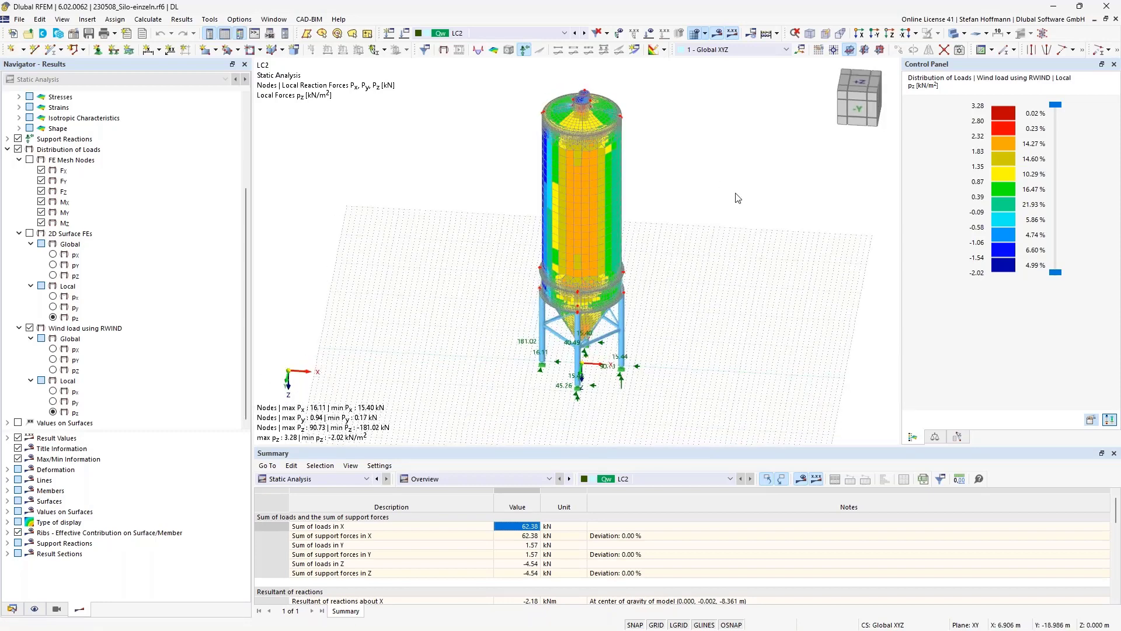
pyautogui.keyDown('ctrl'); pyautogui.moveTo(663, 228); pyautogui.dragTo(565, 208, button='middle'); pyautogui.keyUp('ctrl')
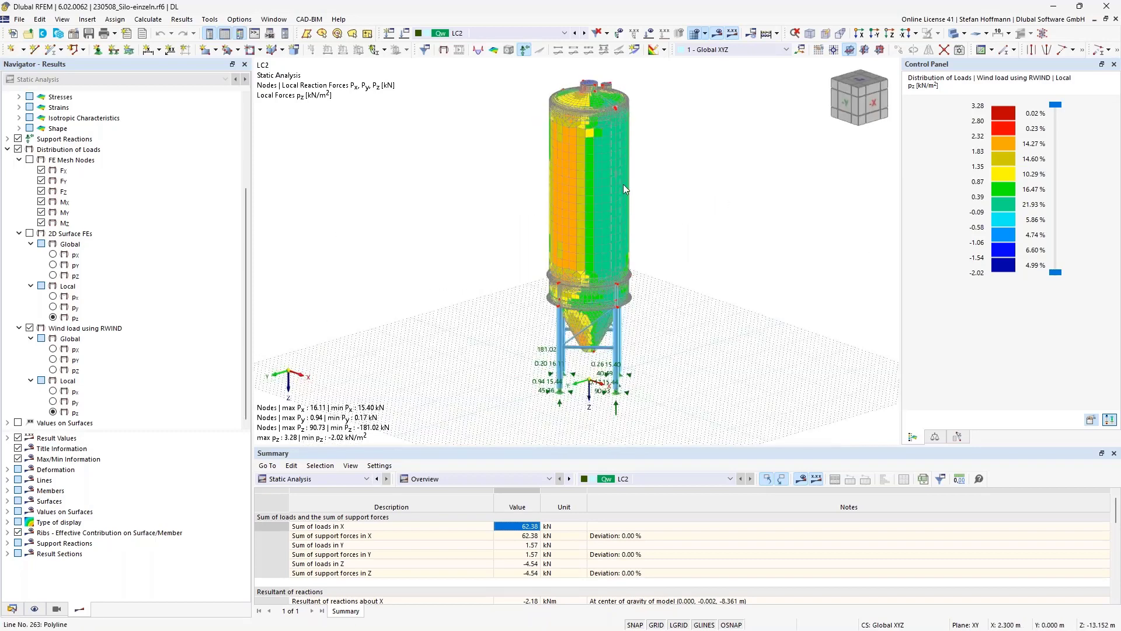
pyautogui.keyDown('ctrl'); pyautogui.moveTo(453, 220); pyautogui.dragTo(409, 213, button='middle'); pyautogui.keyUp('ctrl')
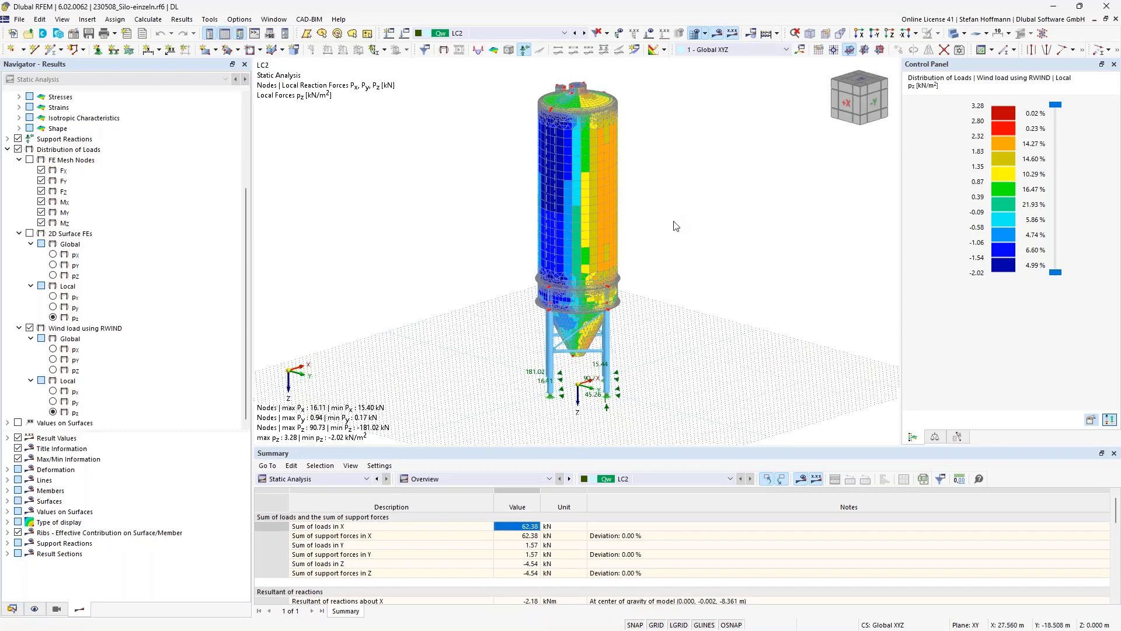
pyautogui.click(148, 20)
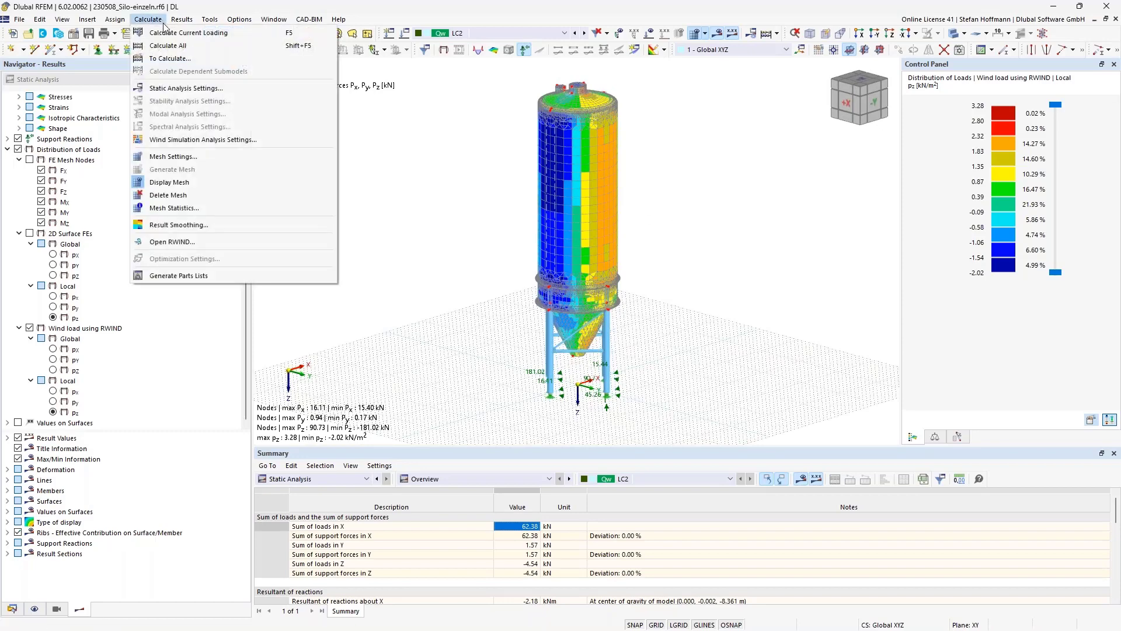
# Step: Set the target FE length to 1 m, regenerate the mesh, and request LC2 results
pyautogui.click(201, 160)
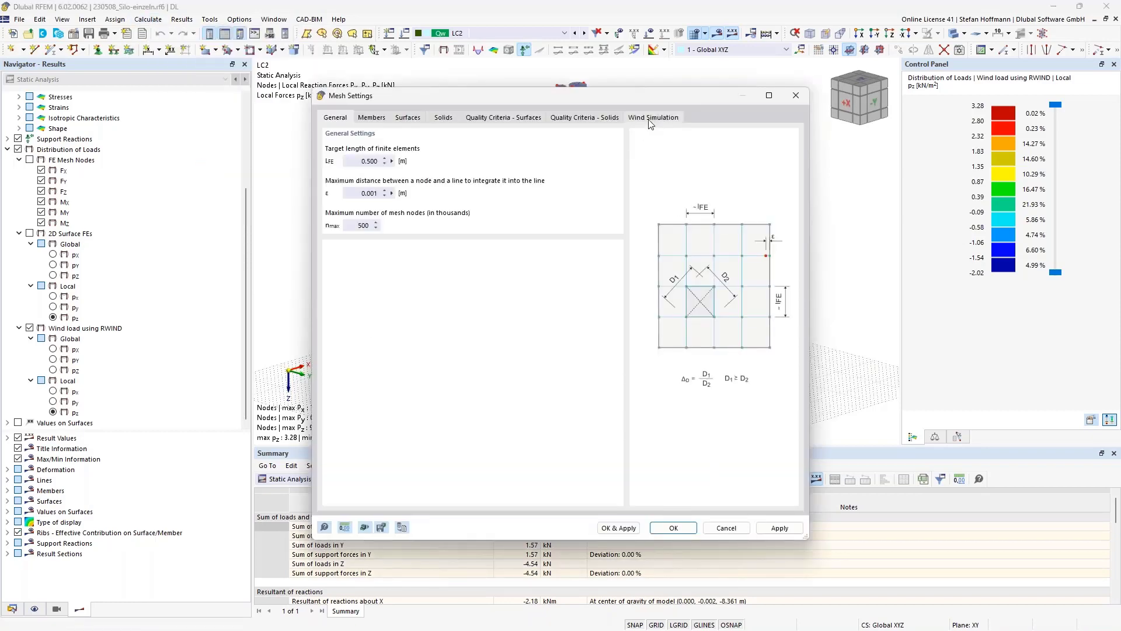
pyautogui.click(651, 118)
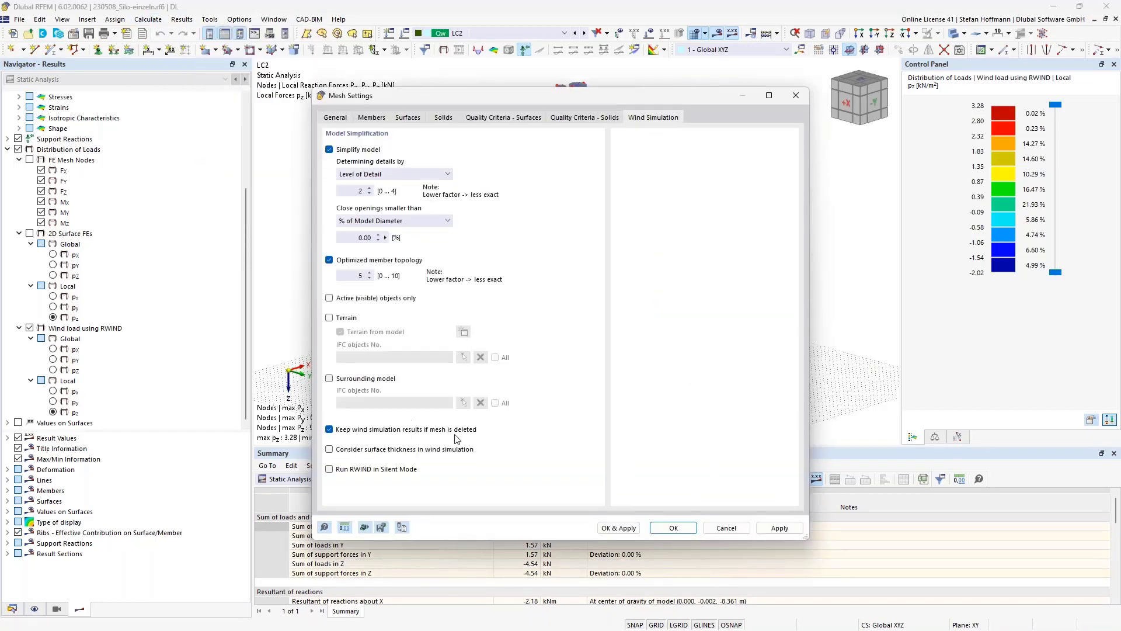
pyautogui.click(331, 119)
pyautogui.doubleClick(379, 161)
pyautogui.write('1')
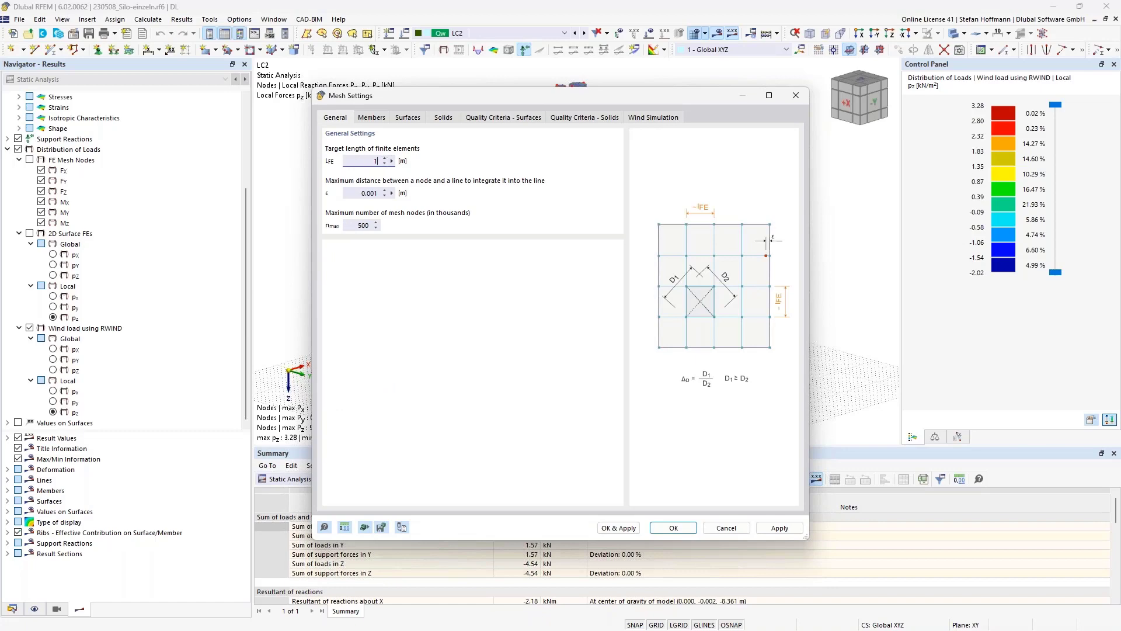
pyautogui.click(619, 527)
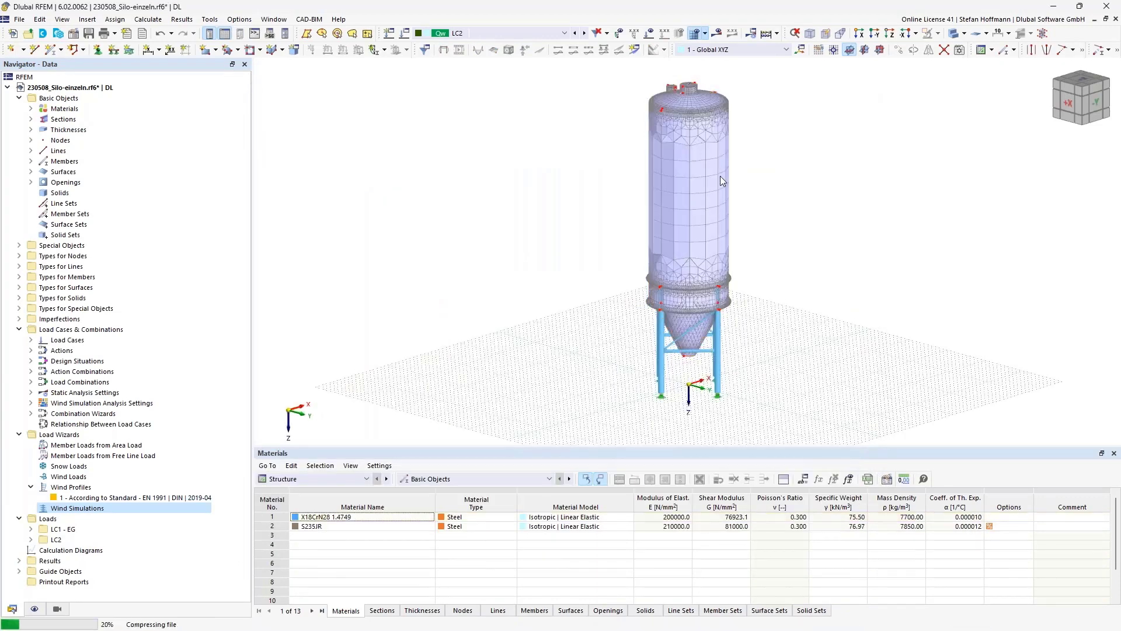
pyautogui.scroll(4, 642, 187)
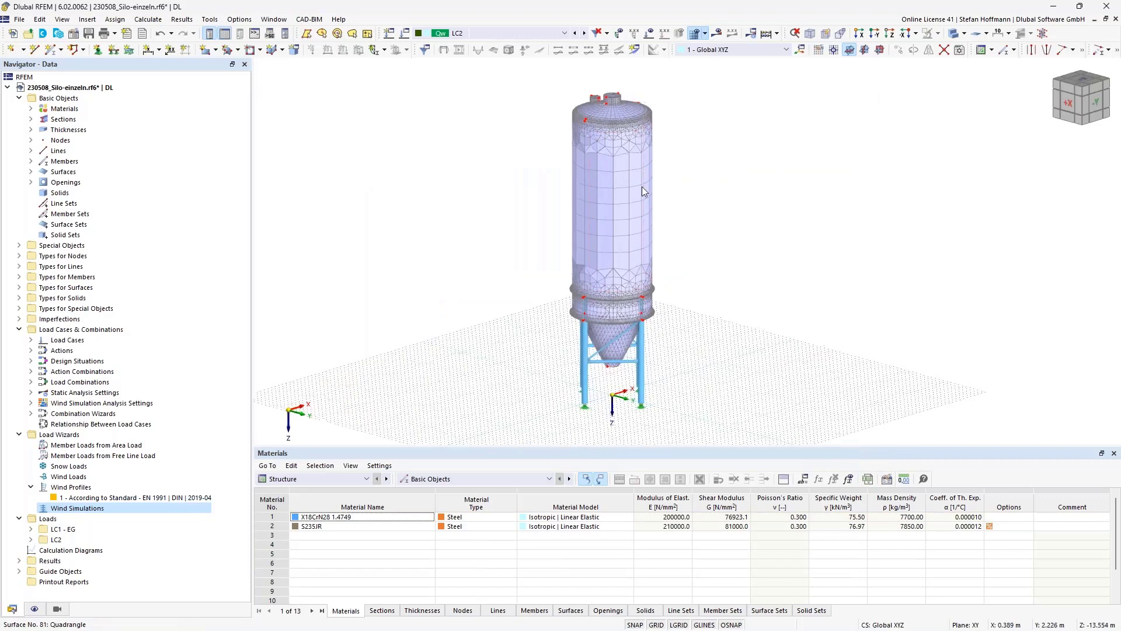
pyautogui.scroll(-3, 640, 200)
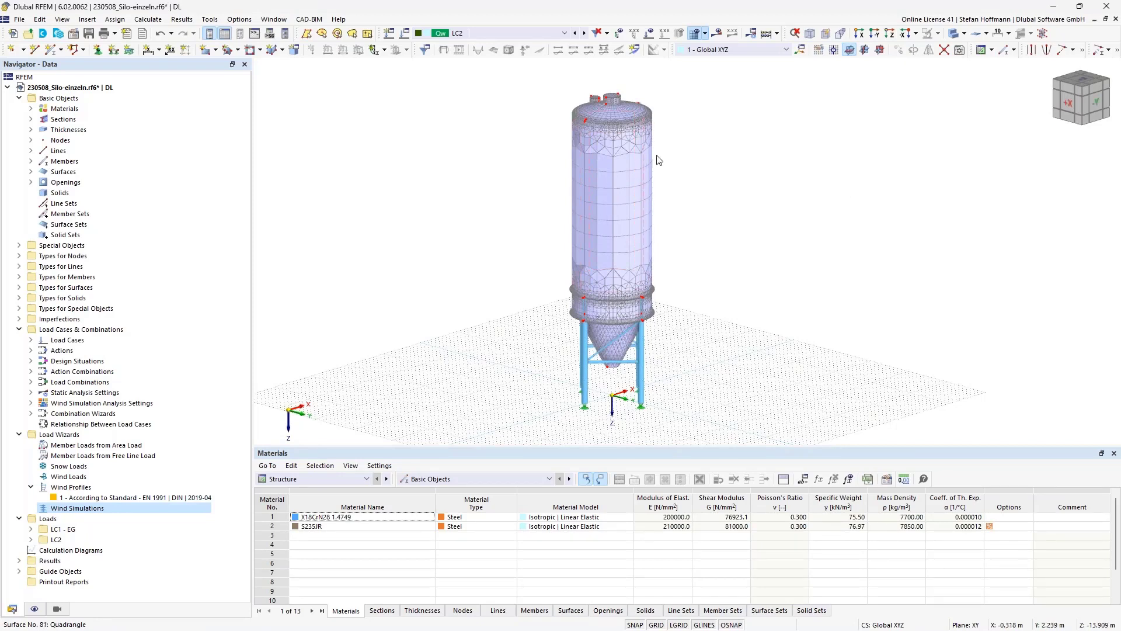
pyautogui.click(717, 34)
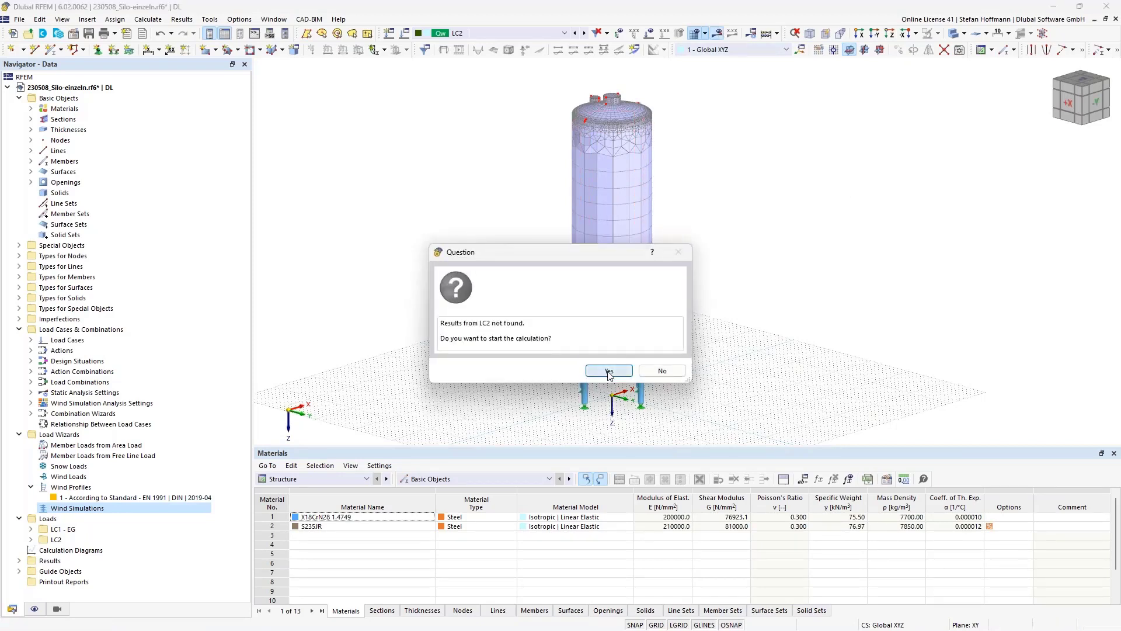
# Step: Recalculate LC2 with the coarser mesh, check the updated pressures (61.19 kN in X), and start a printout report
pyautogui.click(609, 372)
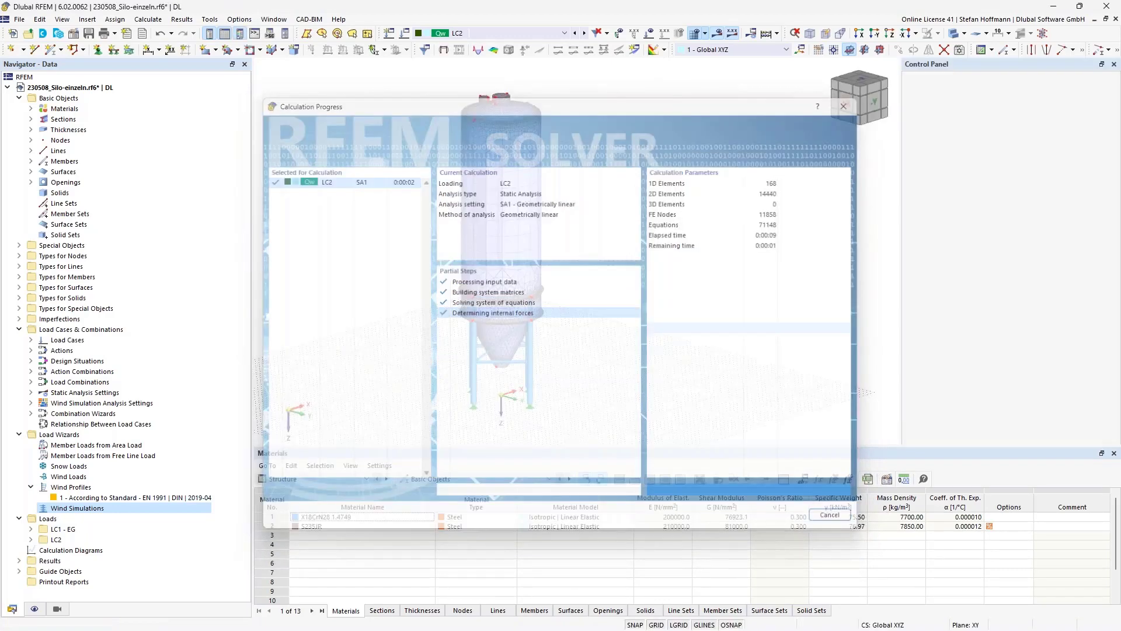
pyautogui.keyDown('ctrl'); pyautogui.moveTo(490, 188); pyautogui.dragTo(524, 236, button='middle'); pyautogui.keyUp('ctrl')
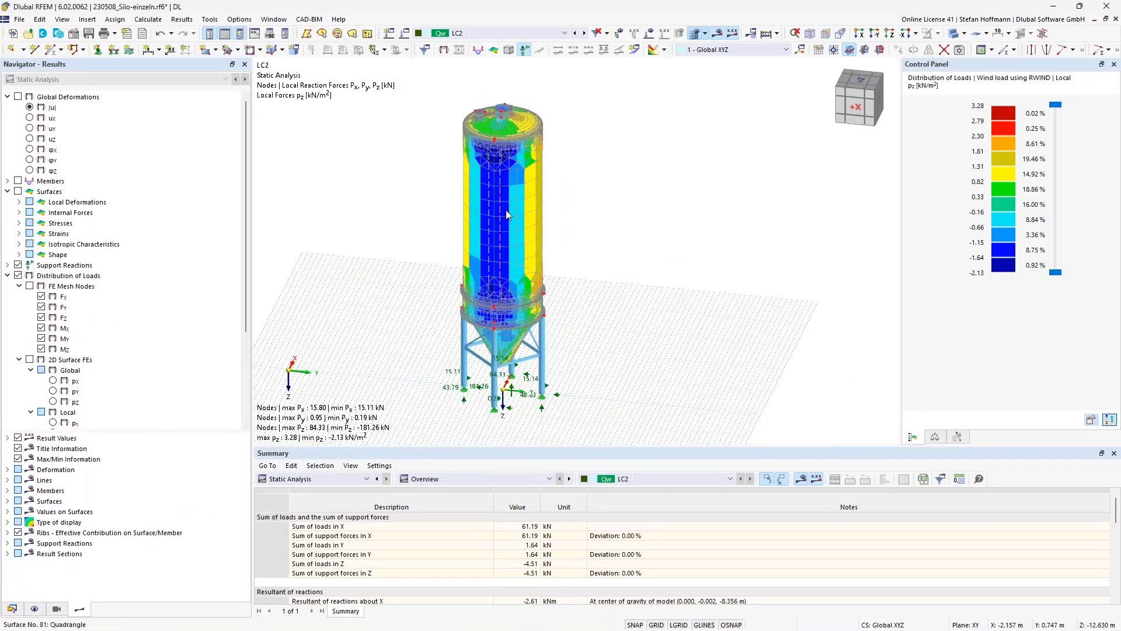
pyautogui.keyDown('ctrl'); pyautogui.moveTo(561, 241); pyautogui.dragTo(516, 248, button='middle'); pyautogui.keyUp('ctrl')
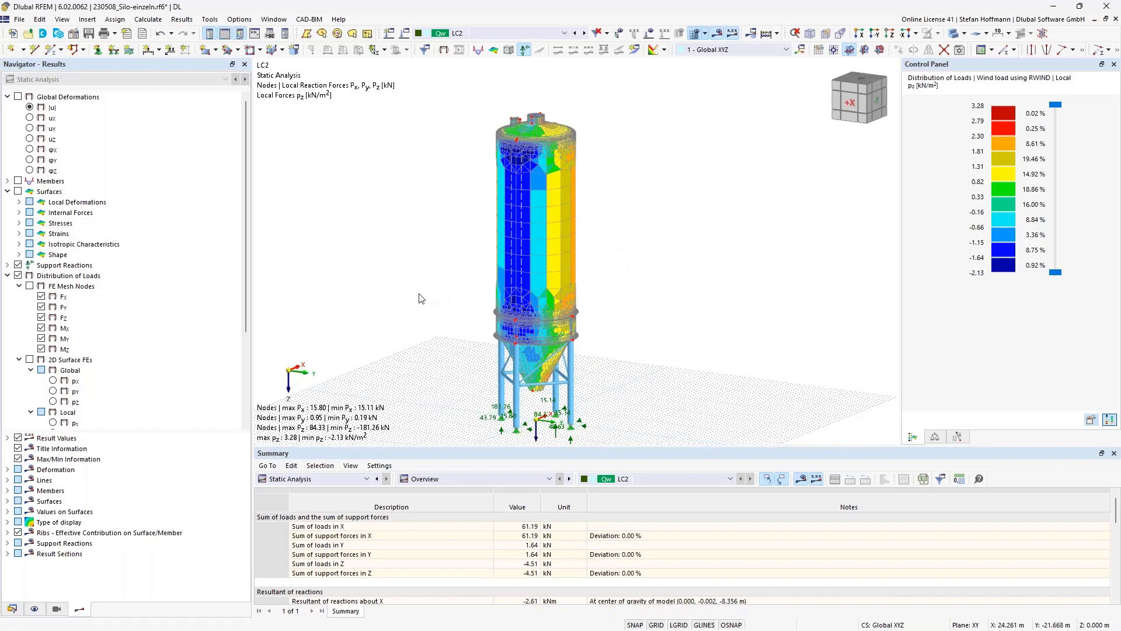
pyautogui.click(130, 33)
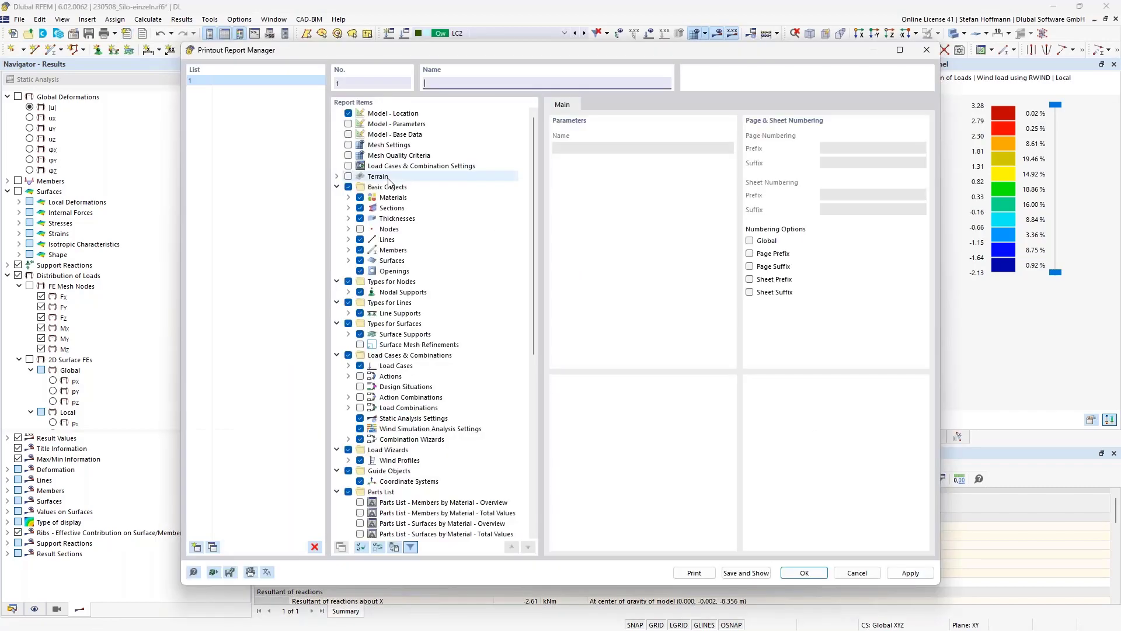
# Step: Include Load Wizards > Wind Profiles in the report items and generate the 11-page printout report 1
pyautogui.scroll(-4, 397, 193)
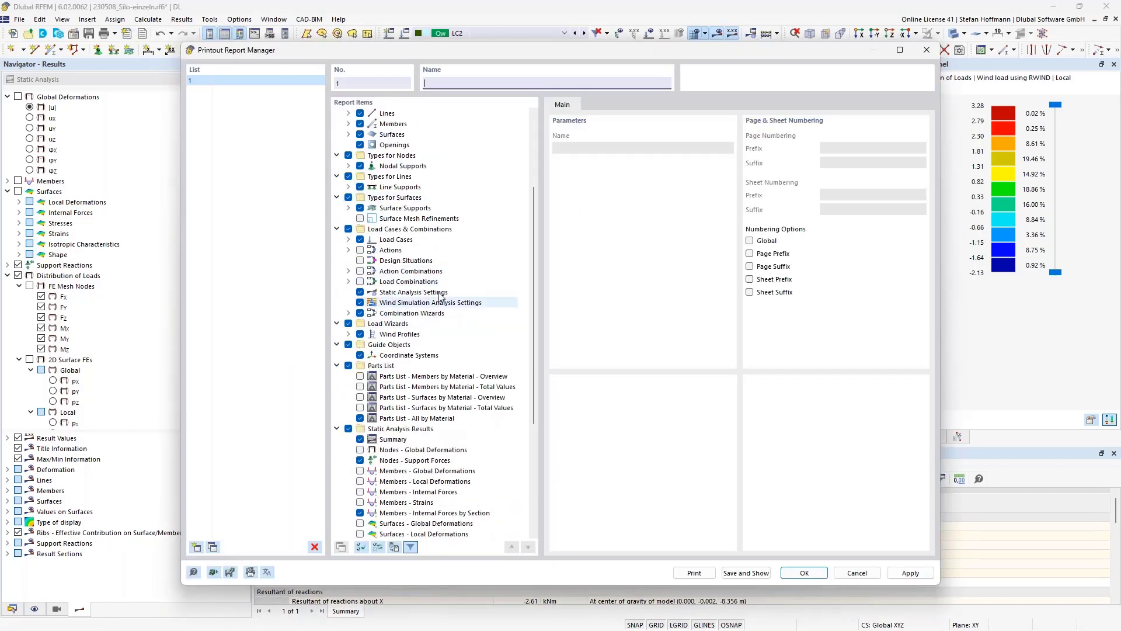
pyautogui.click(348, 334)
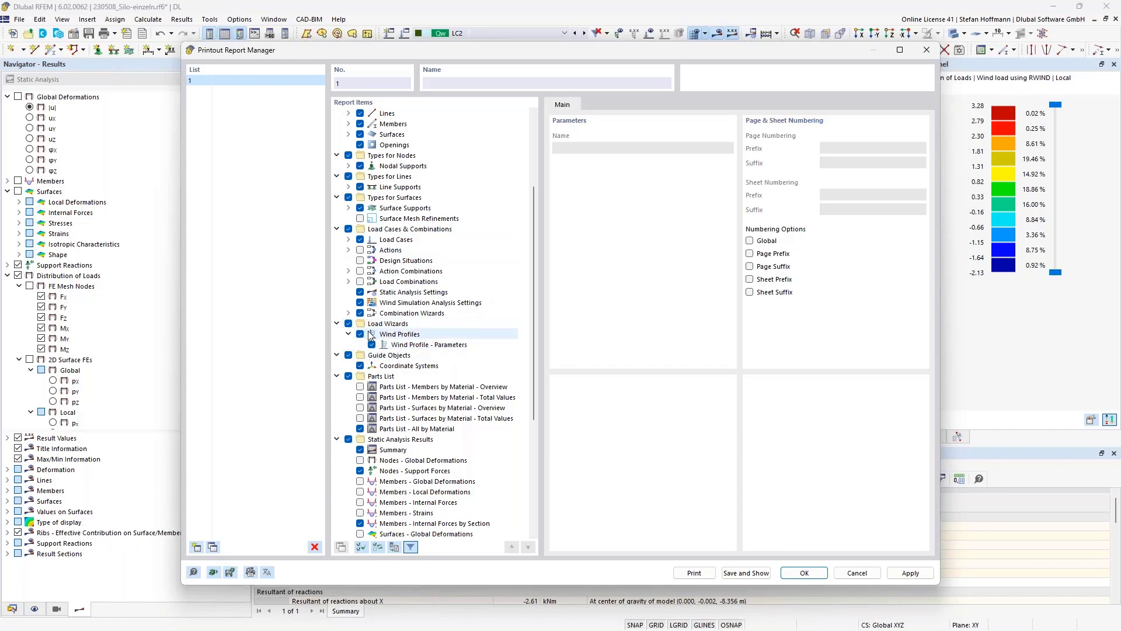
pyautogui.scroll(-6, 456, 414)
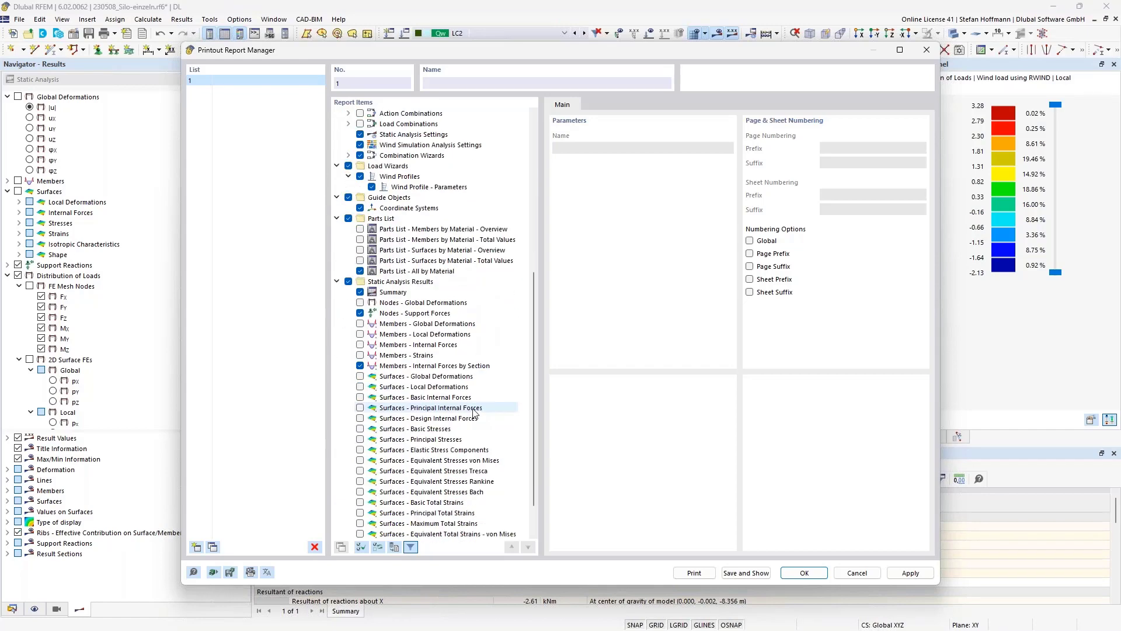
pyautogui.click(745, 573)
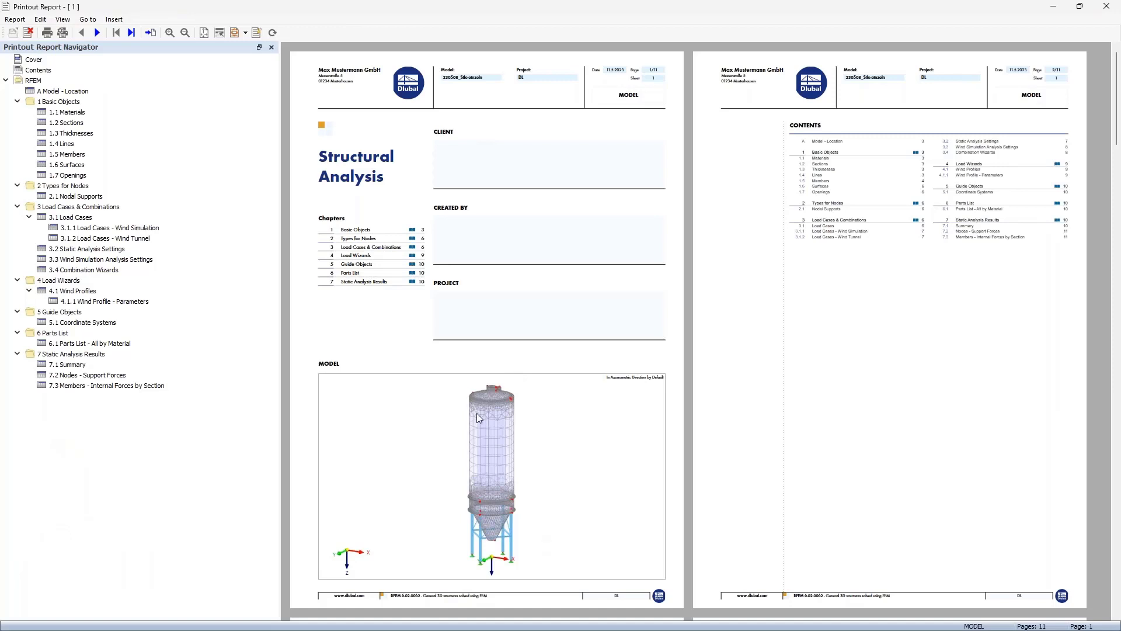
# Step: View the 4.1.1 Wind Profile - Parameters page, then set the report aside and show the Data navigator
pyautogui.click(103, 302)
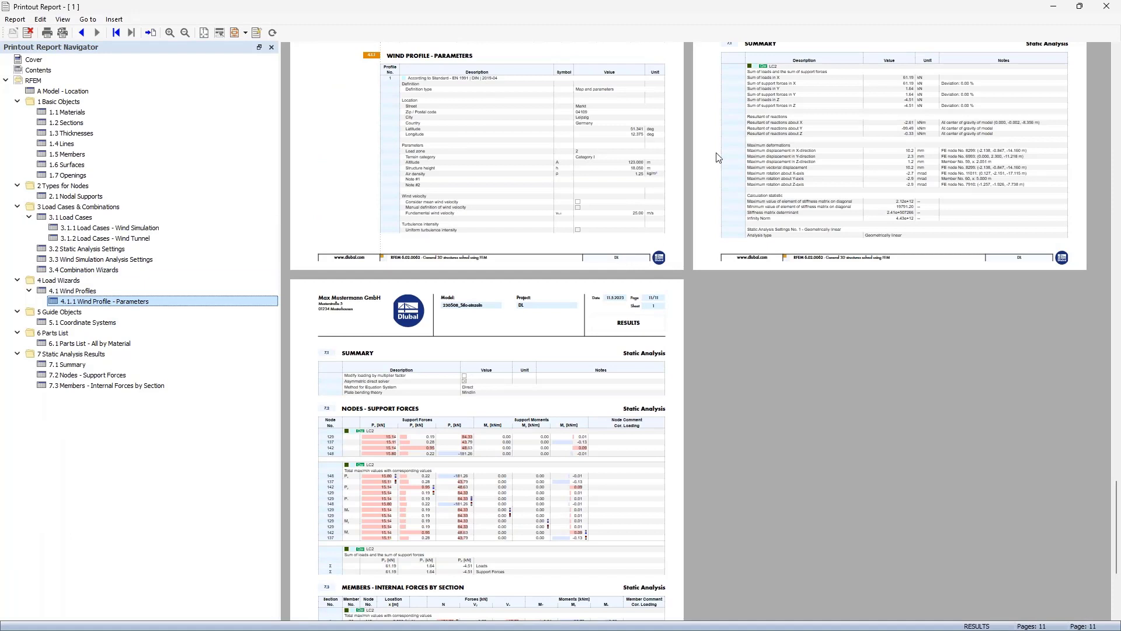
pyautogui.click(1057, 10)
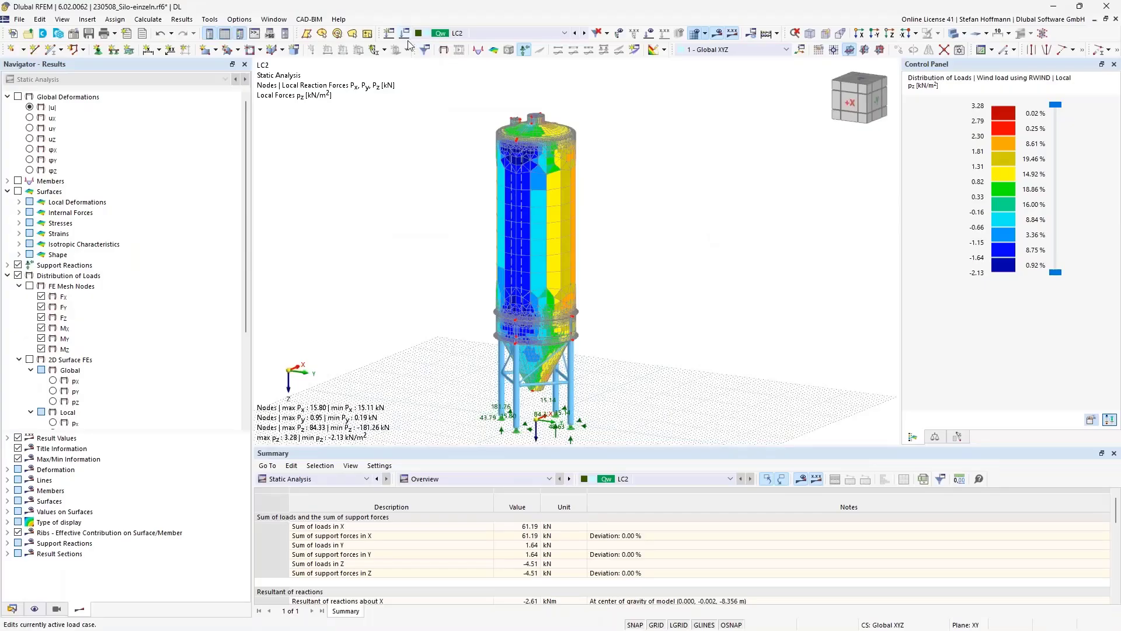
pyautogui.click(12, 608)
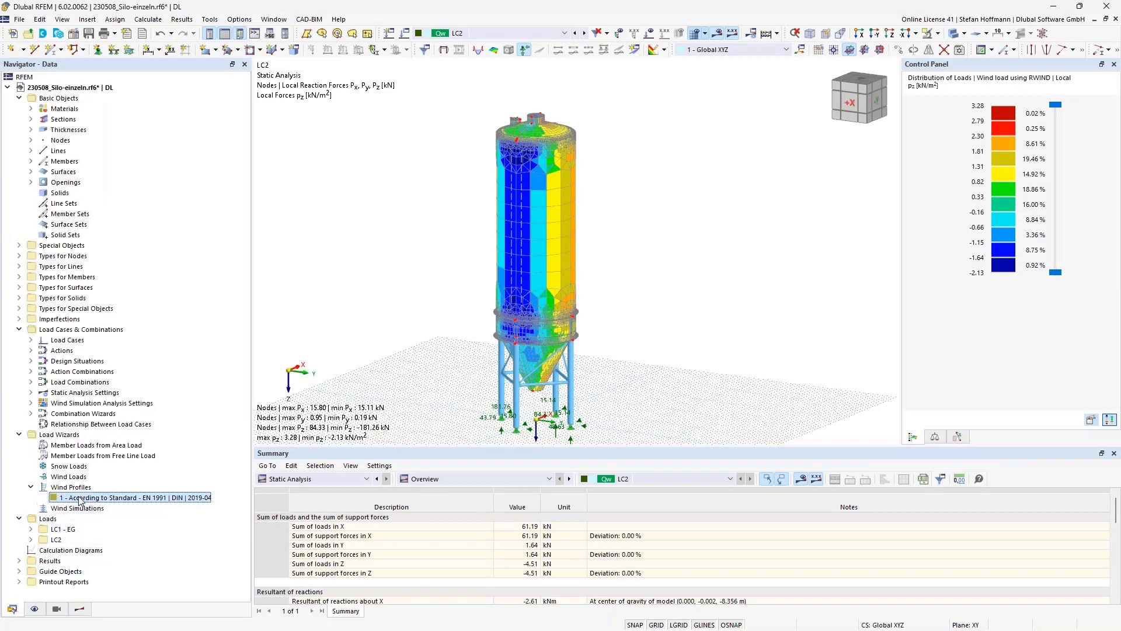
# Step: Add wind profile 1's velocity and turbulence intensity diagrams to the printout report, then close the editor
pyautogui.doubleClick(69, 498)
pyautogui.click(694, 519)
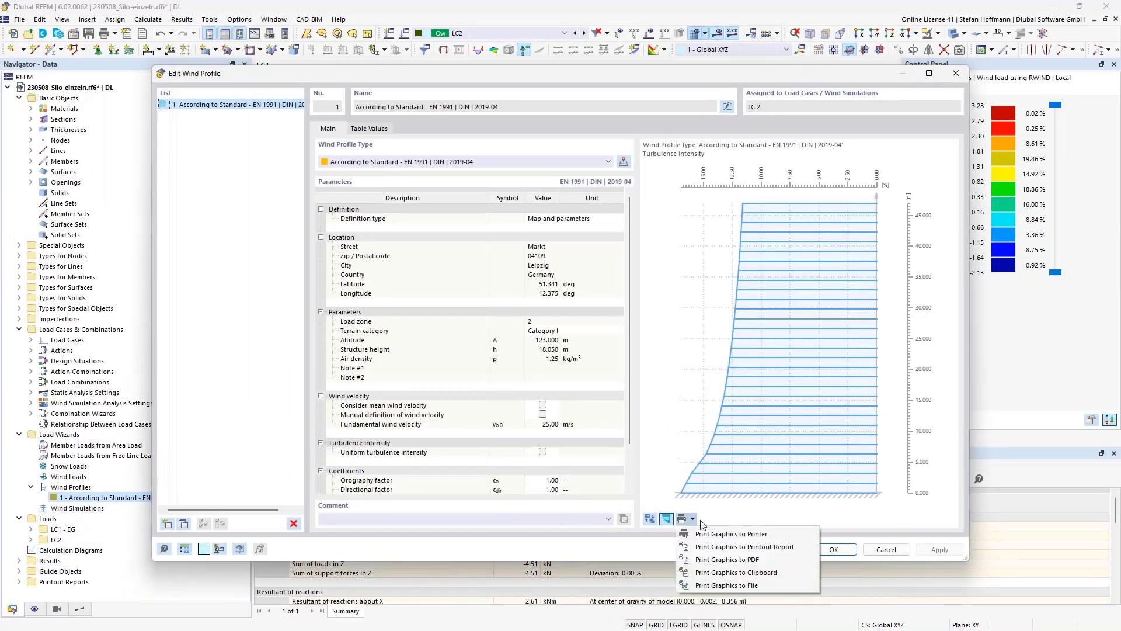
pyautogui.click(747, 549)
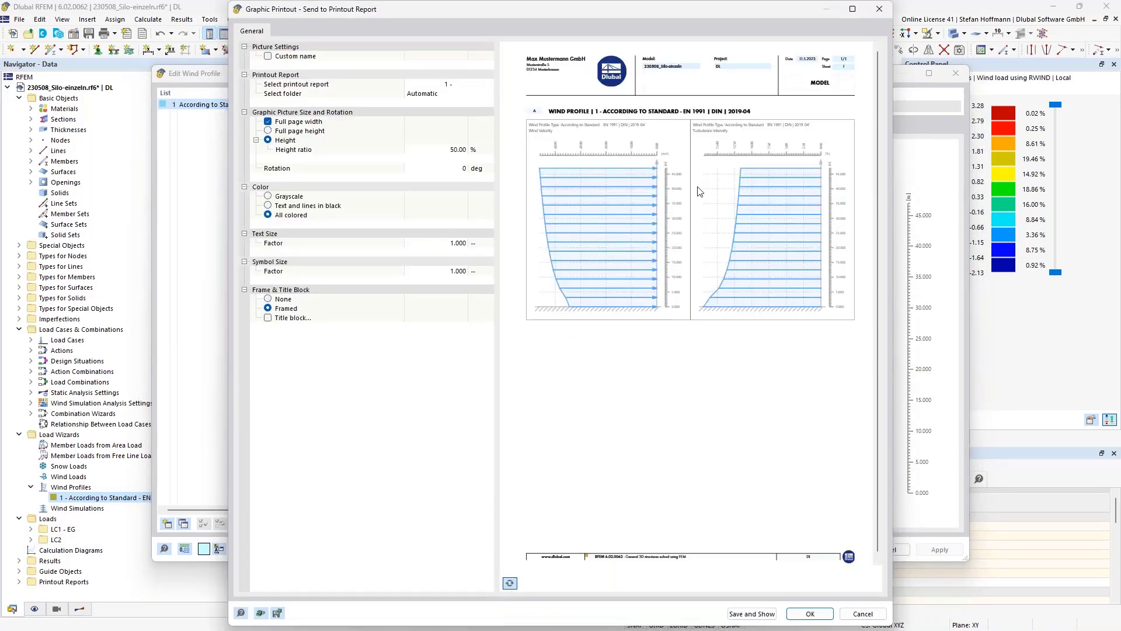
pyautogui.click(752, 613)
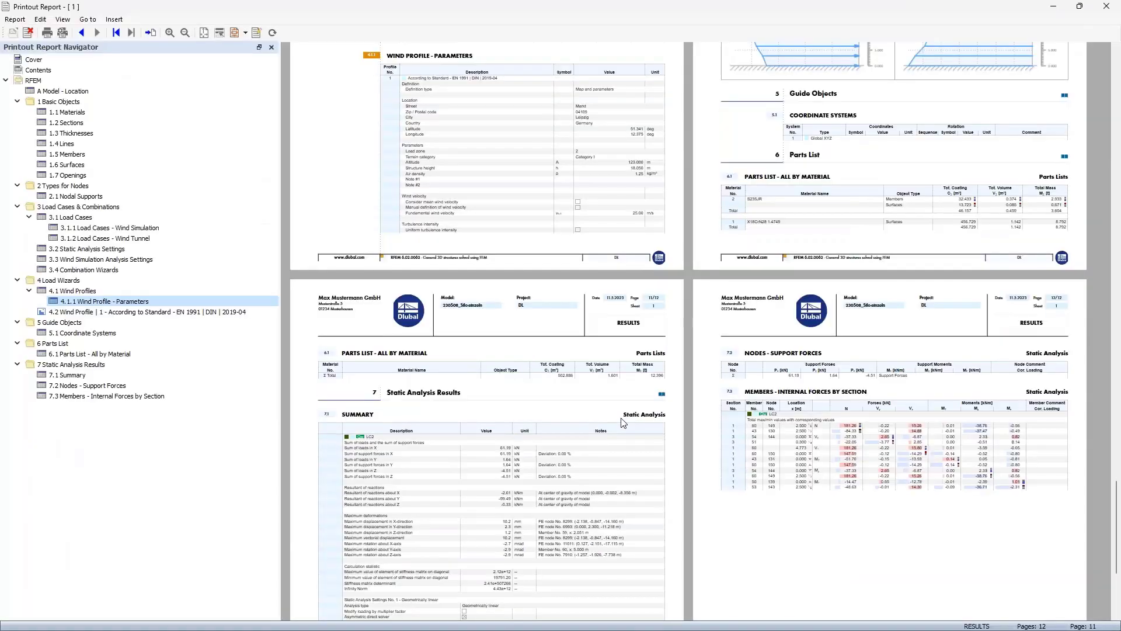
pyautogui.scroll(5, 624, 423)
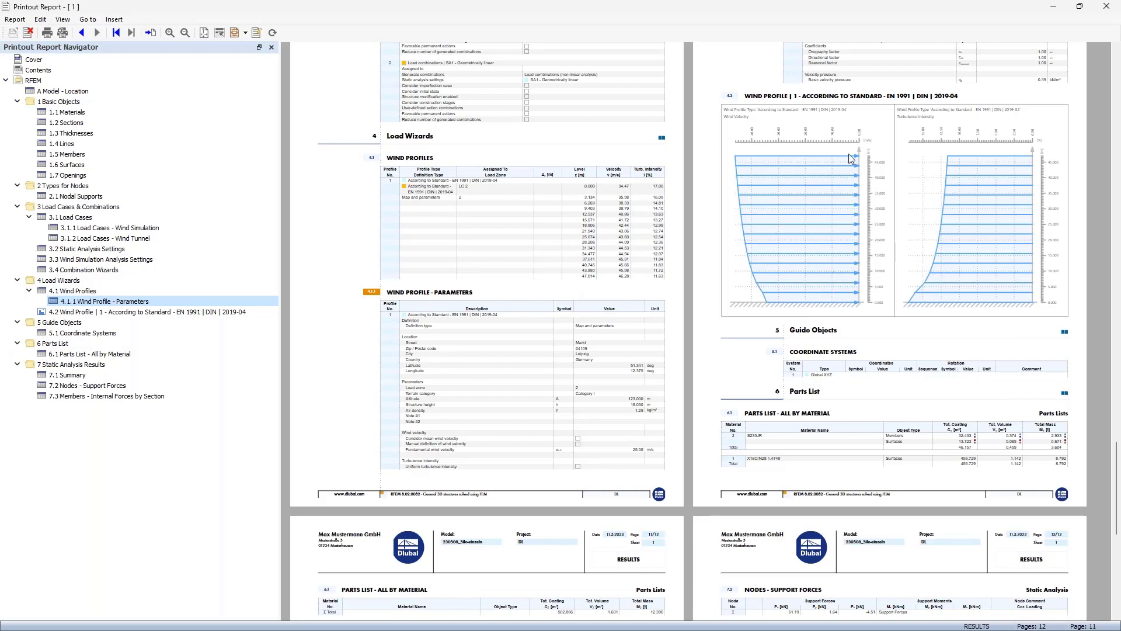
pyautogui.click(1055, 10)
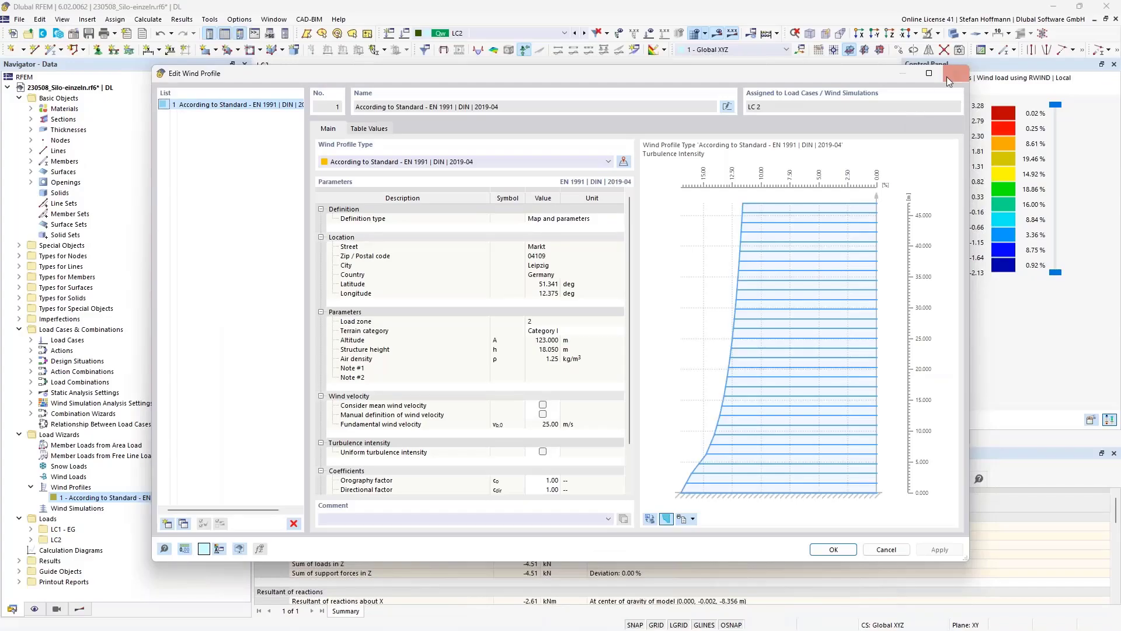
pyautogui.click(955, 73)
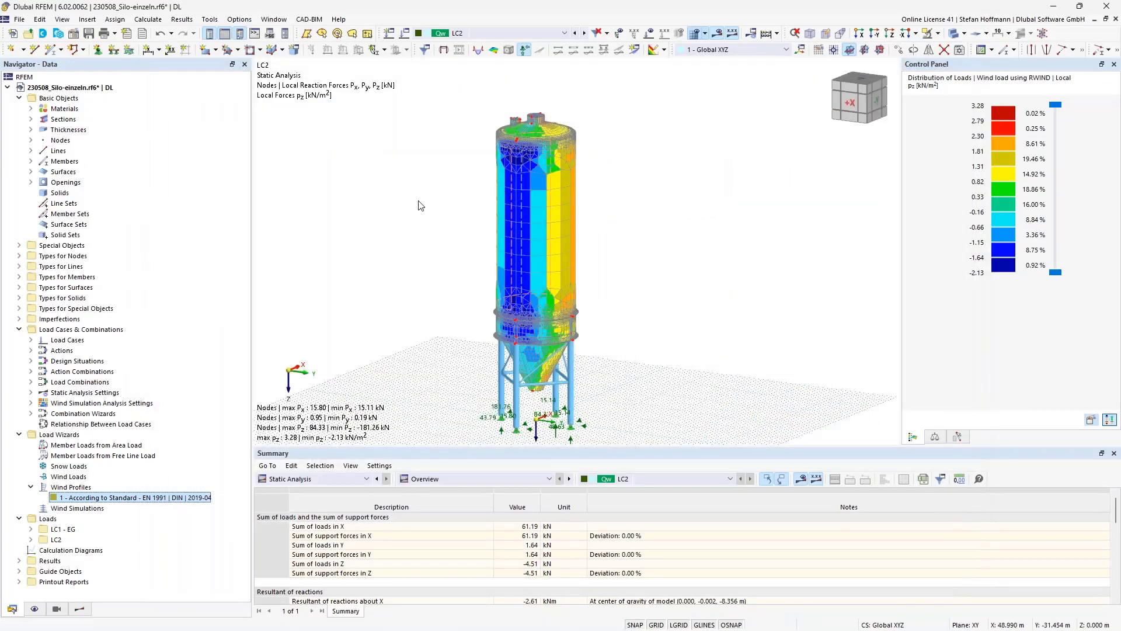
# Step: Open the LC2 wind simulation of the silo in RWIND
pyautogui.click(148, 19)
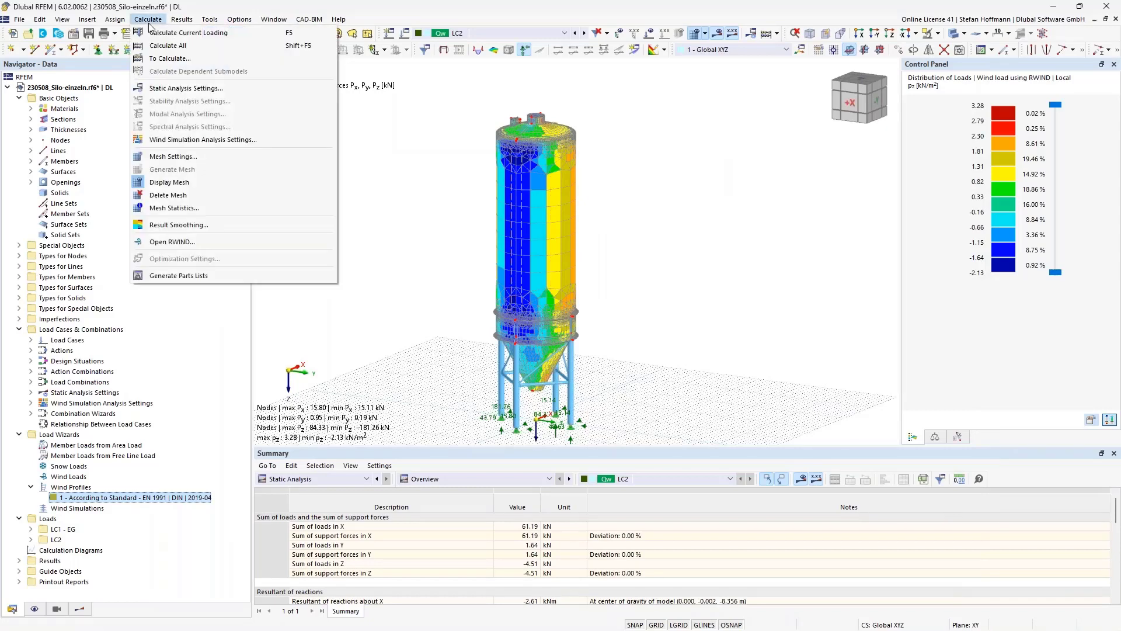
pyautogui.click(171, 242)
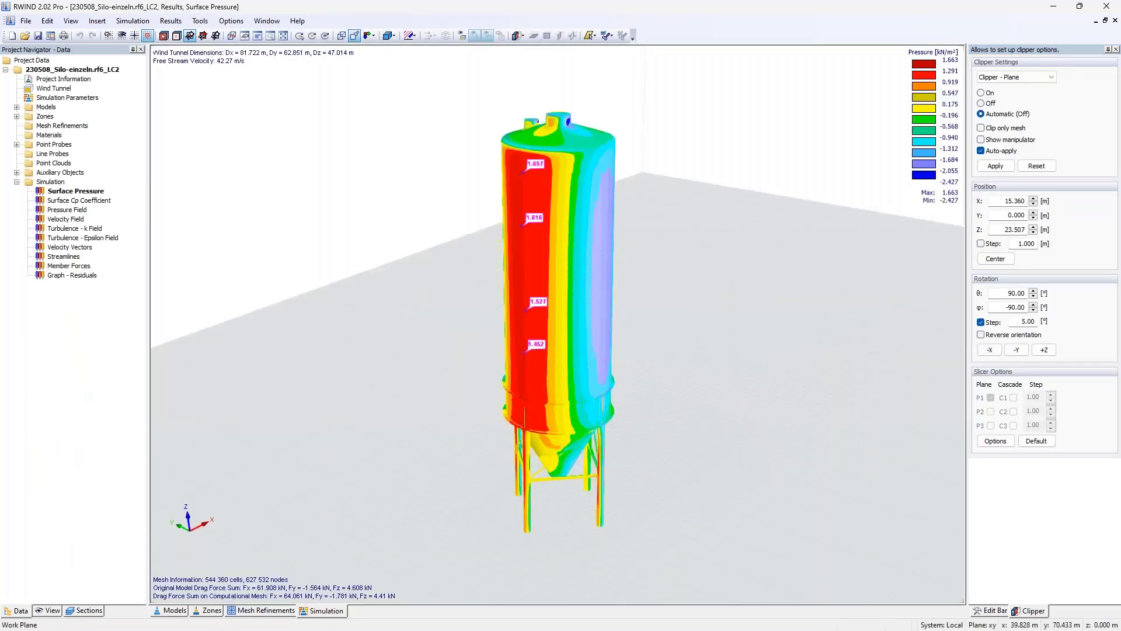
pyautogui.click(26, 21)
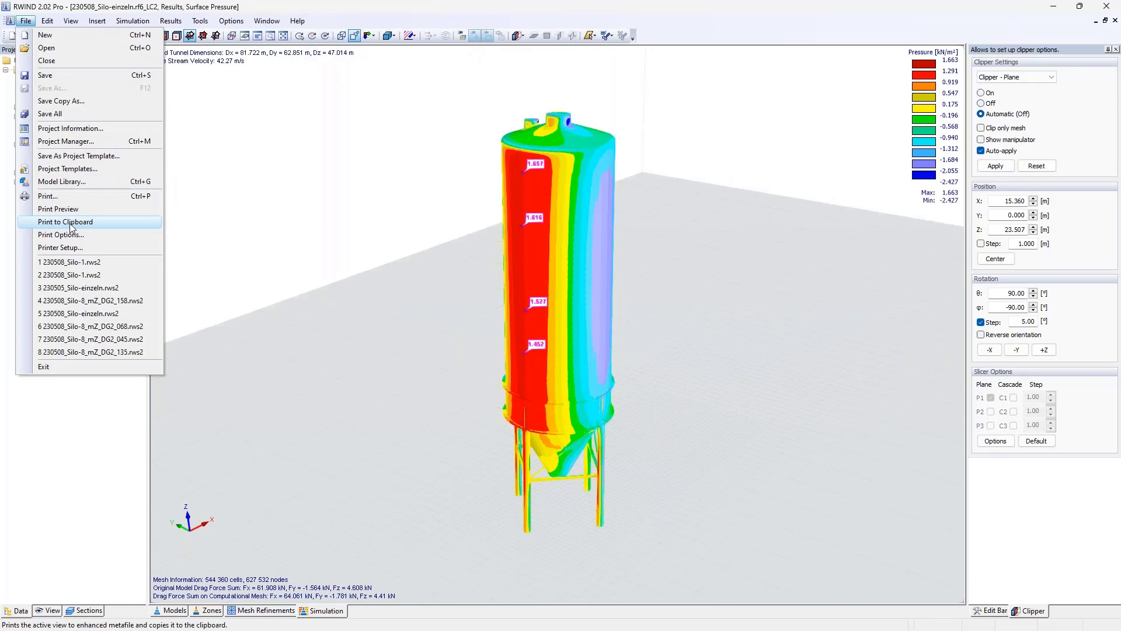
pyautogui.click(263, 235)
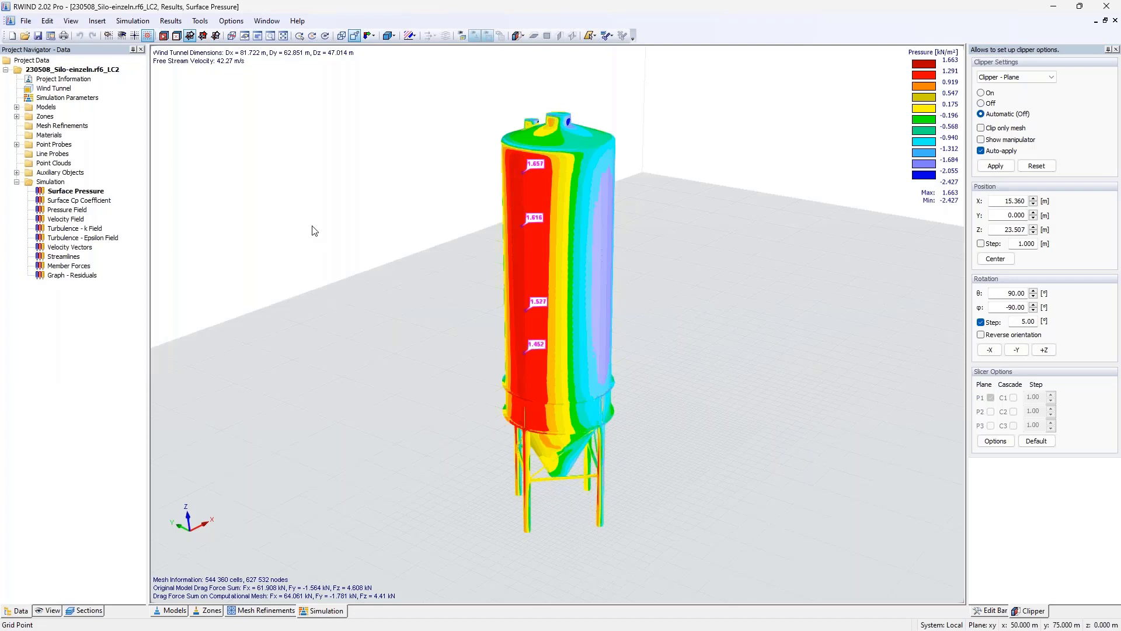
# Step: Capture the 1397×958 surface pressure view into Snagit Editor and select the whole image
pyautogui.press('Print')
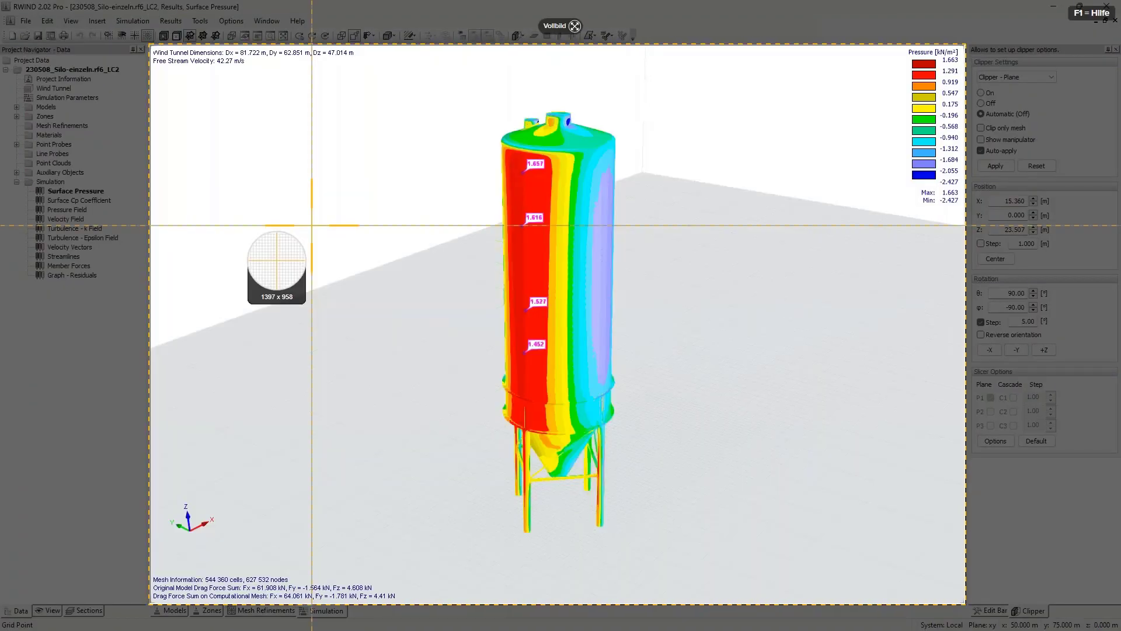
pyautogui.click(312, 225)
pyautogui.hotkey('ctrl', 'a')
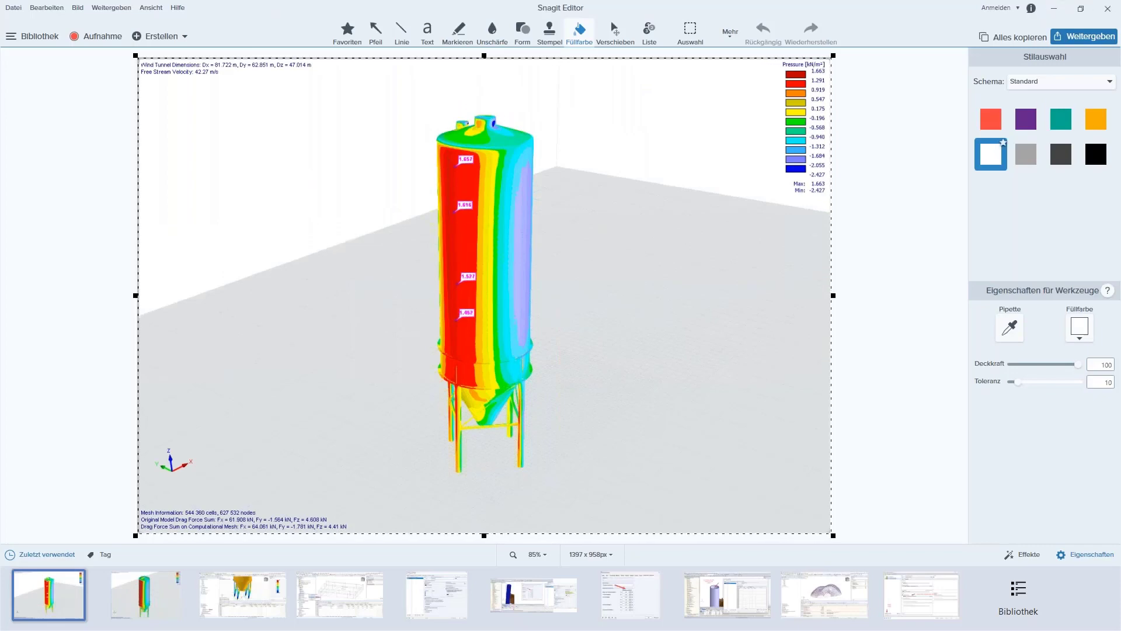
# Step: Insert the pressure image into the report as 'Image from clipboard' and review the 4.2 Wind Profile chapter
pyautogui.hotkey('alt', 'Tab')
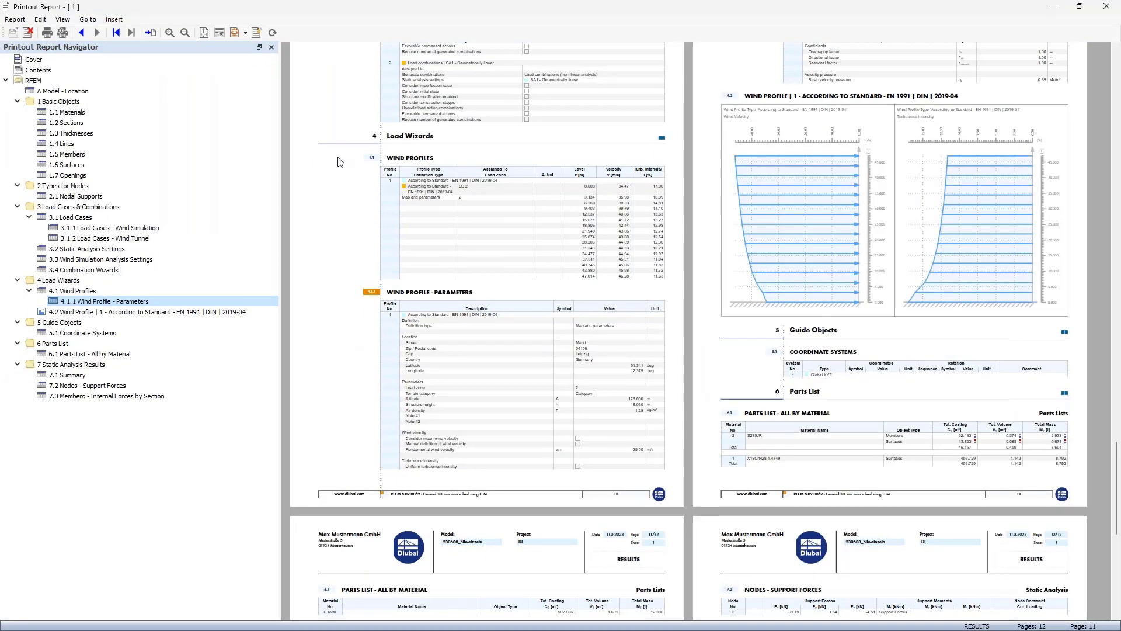
pyautogui.click(113, 20)
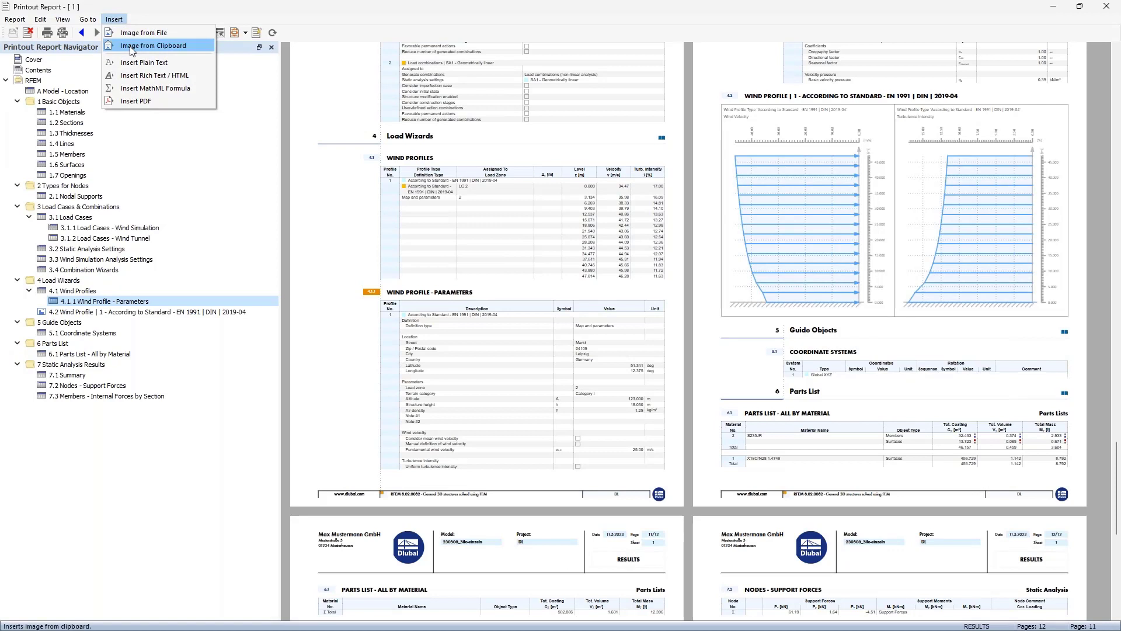
pyautogui.click(132, 49)
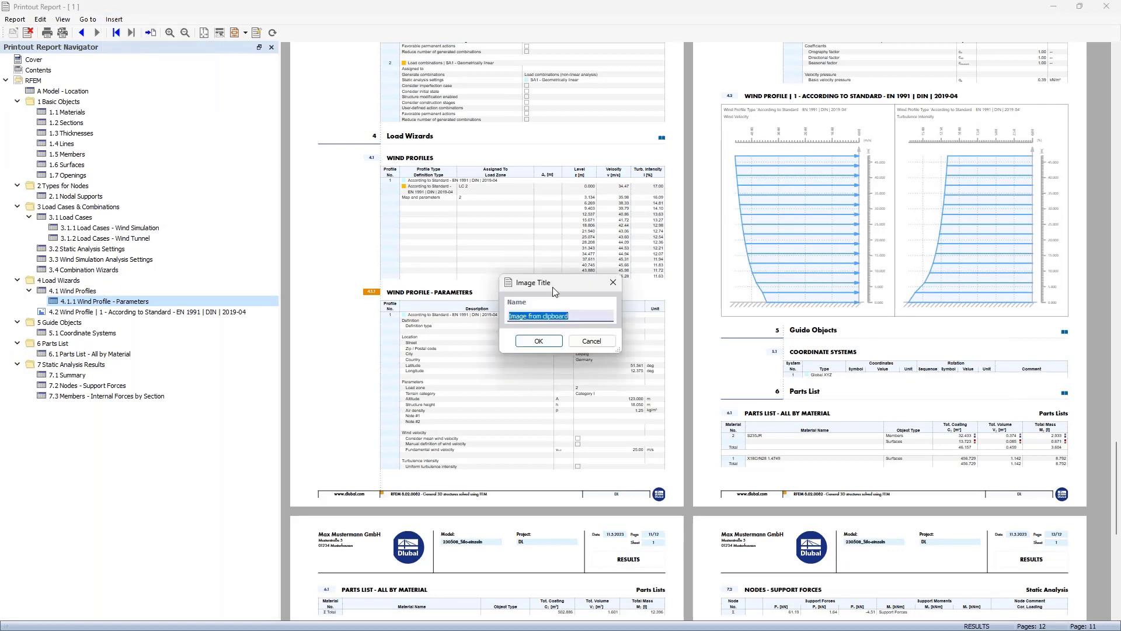
pyautogui.click(538, 341)
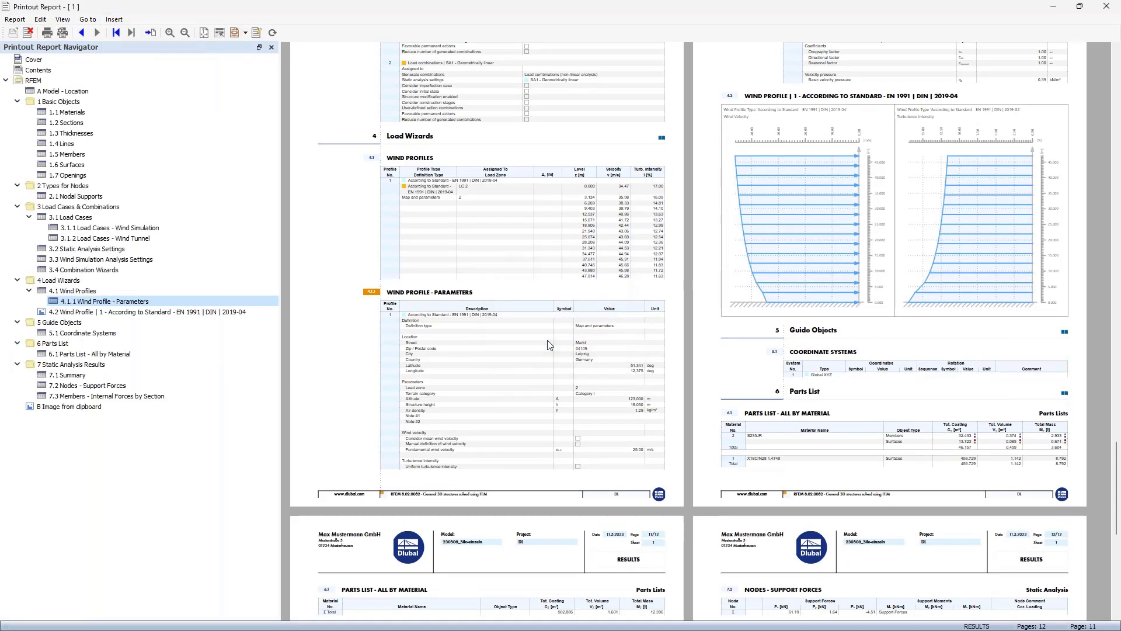
pyautogui.click(151, 311)
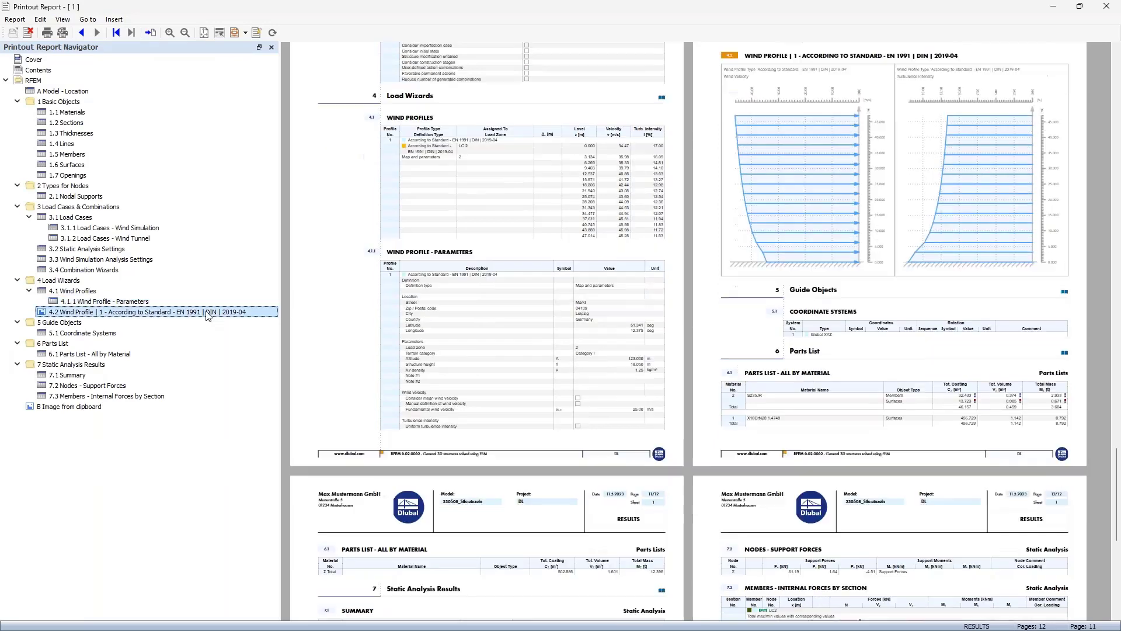
pyautogui.scroll(-10, 590, 274)
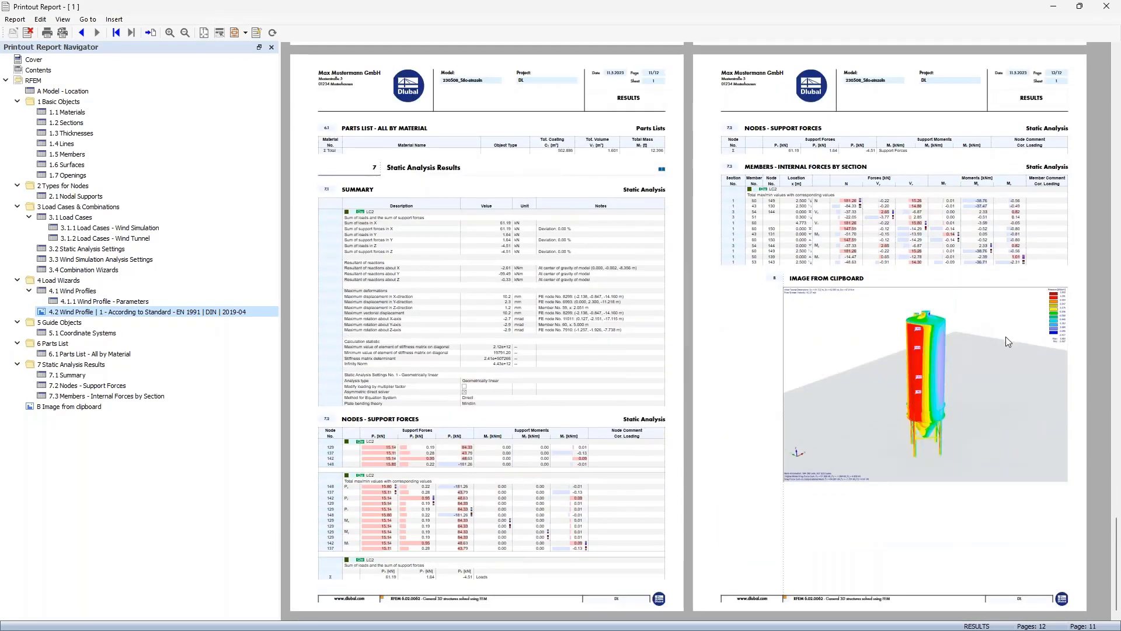
pyautogui.scroll(-10, 957, 335)
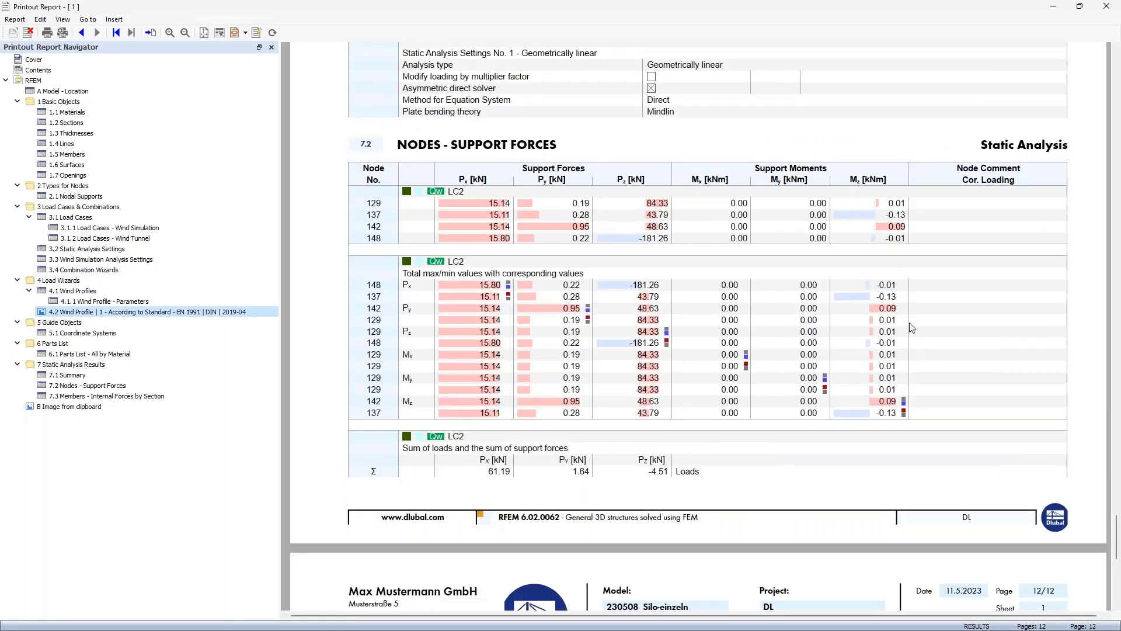
pyautogui.scroll(-7, 909, 322)
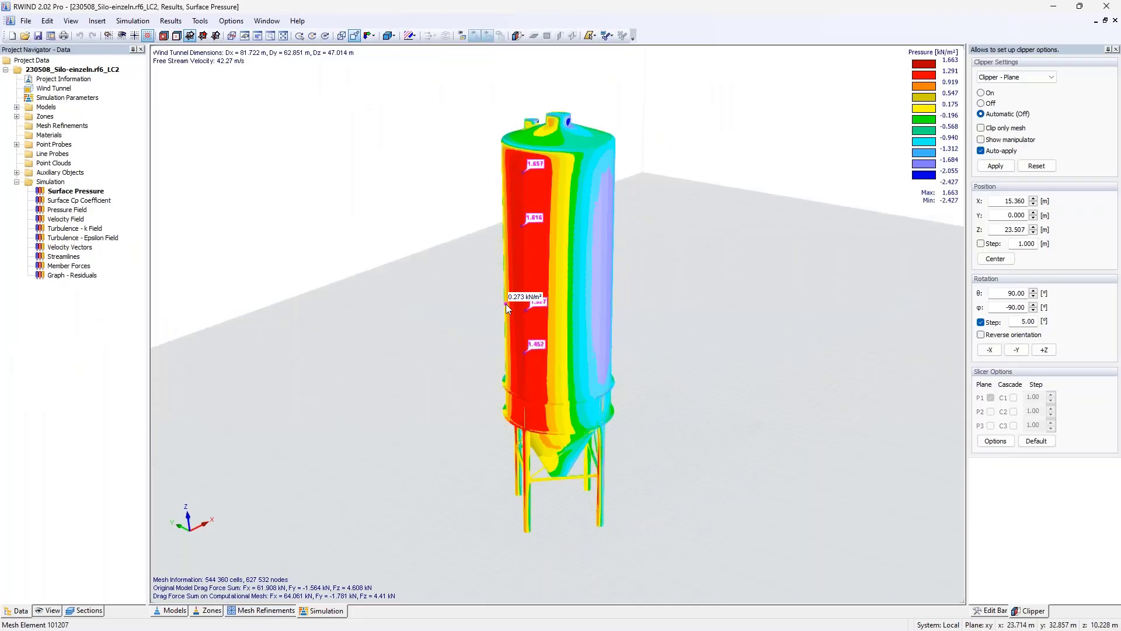
# Step: Show the silo's velocity streamlines (0–67.74 m/s) and print that view to the clipboard
pyautogui.moveTo(404, 310); pyautogui.dragTo(358, 321, button='middle')
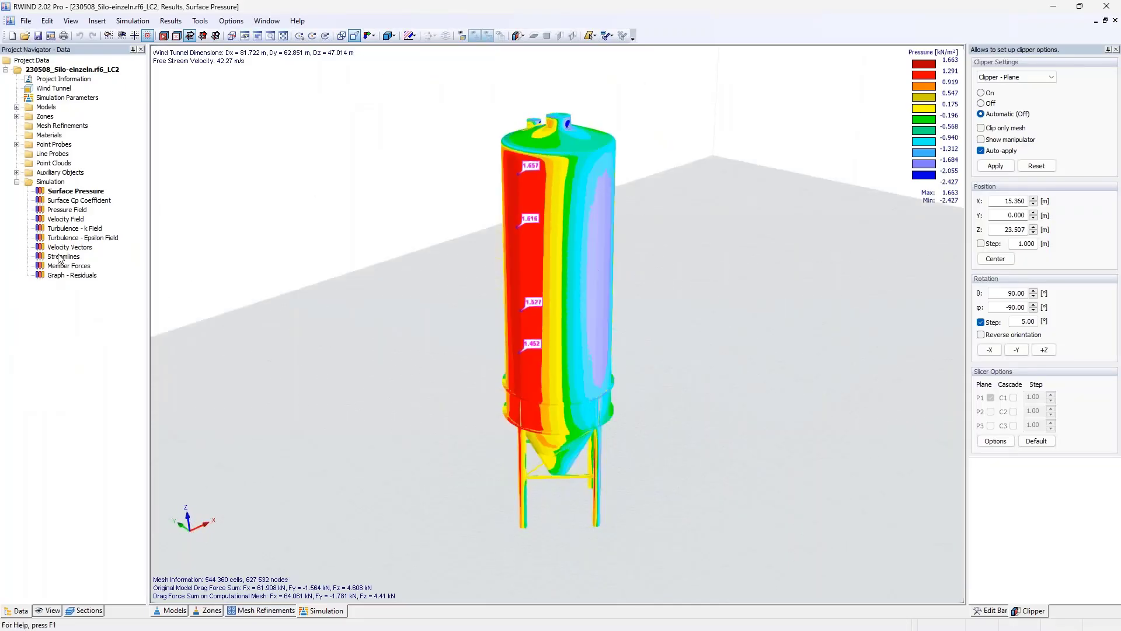
pyautogui.click(63, 256)
pyautogui.click(27, 21)
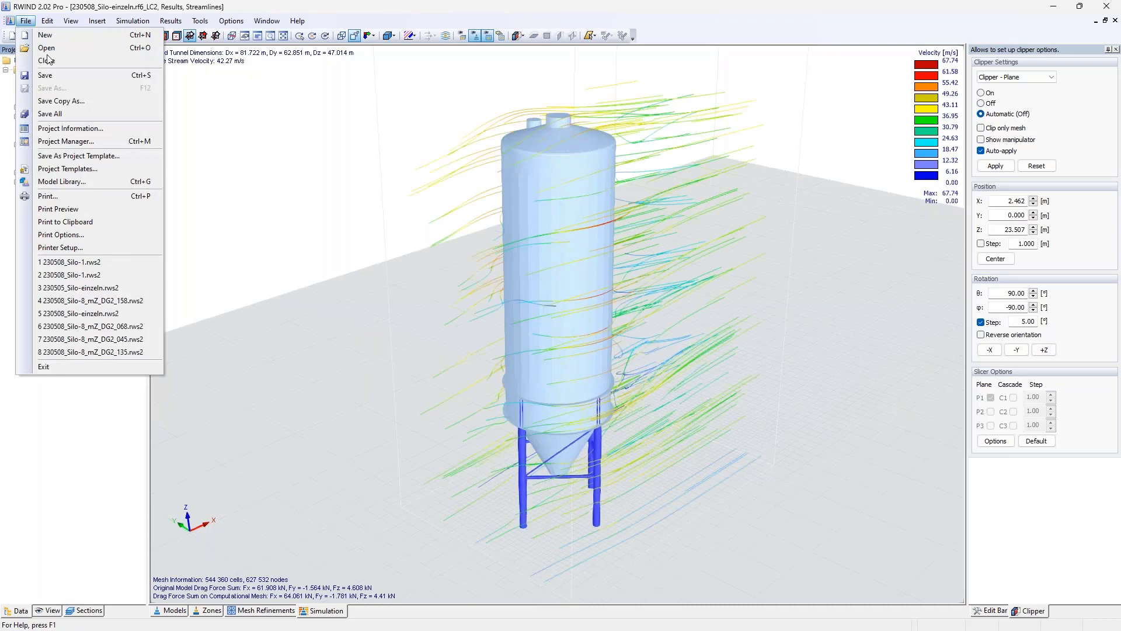
pyautogui.click(92, 222)
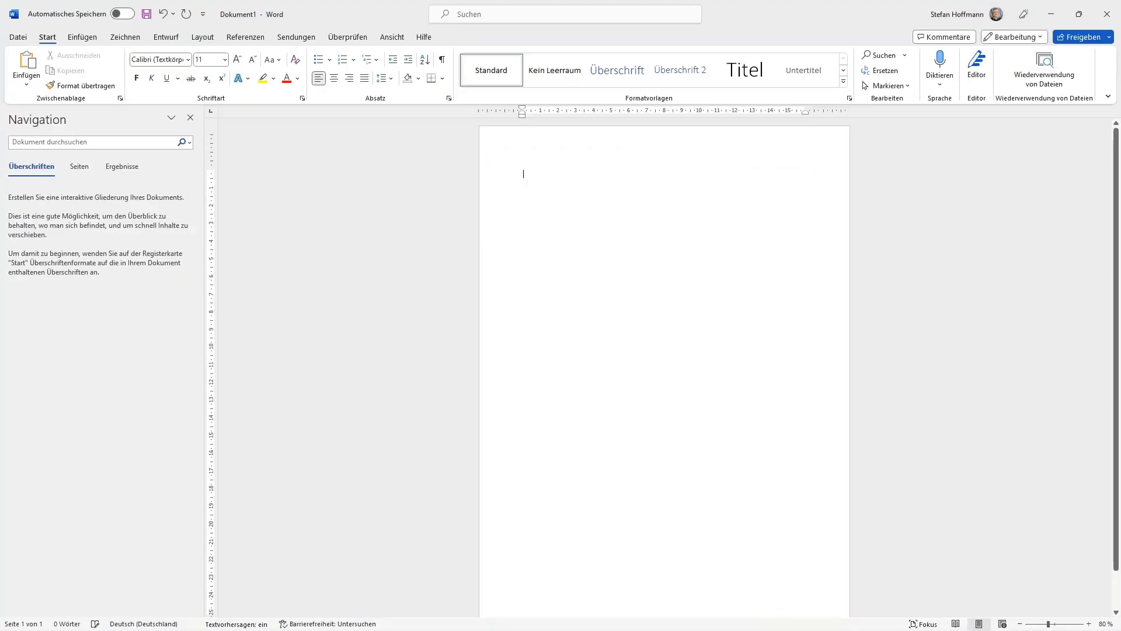
# Step: Paste into Word's Dokument1 and delete the pressure picture, keeping only the streamlines image
pyautogui.hotkey('ctrl', 'v')
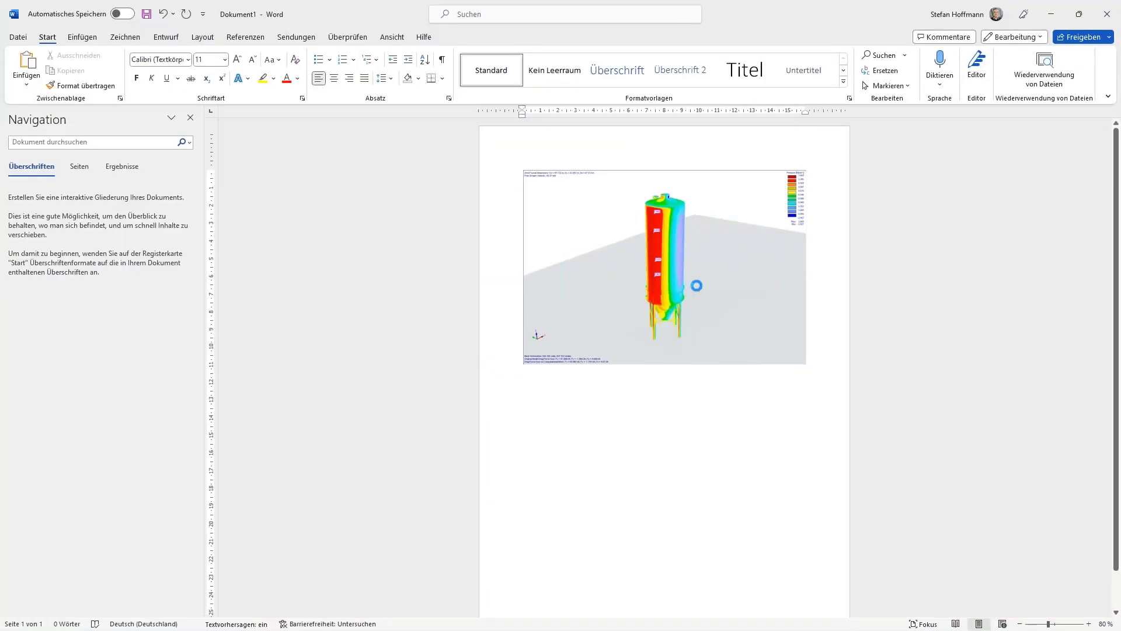
pyautogui.click(695, 280)
pyautogui.press('Delete')
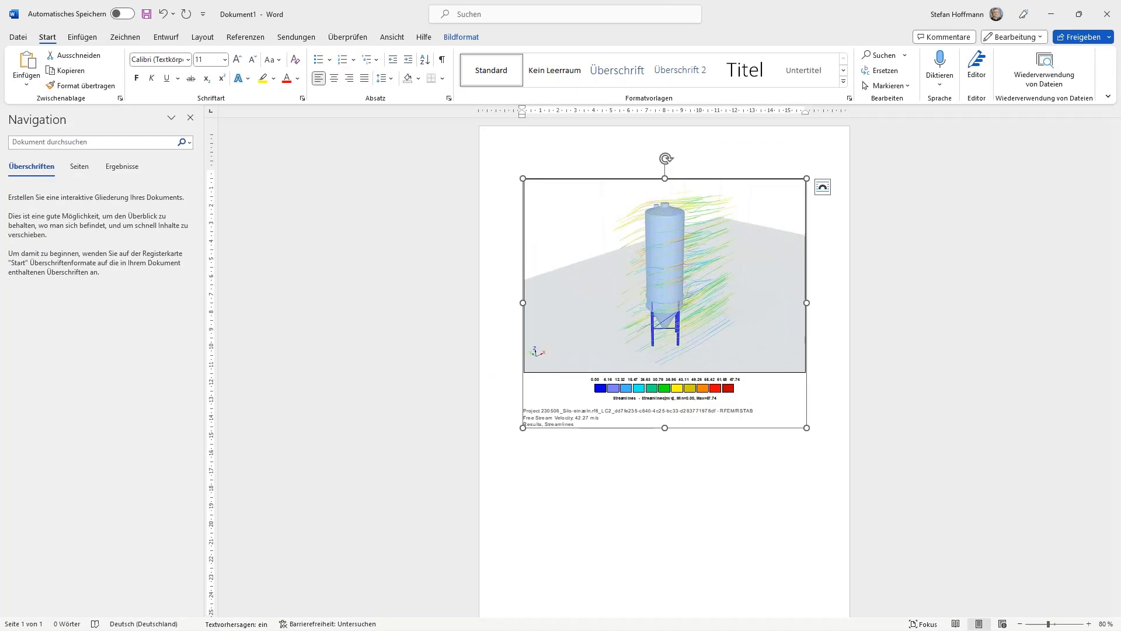
# Step: Insert the streamlines image as report chapter C 'Image from clipboard', review chapter B, and close the report
pyautogui.hotkey('alt', 'Tab')
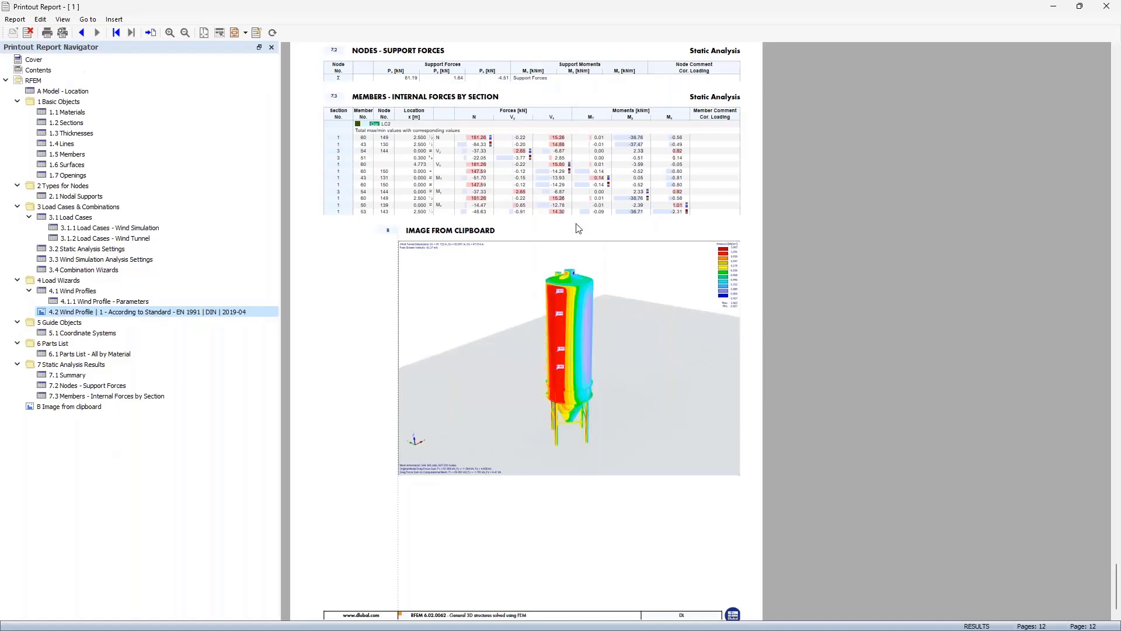
pyautogui.click(114, 20)
pyautogui.click(129, 46)
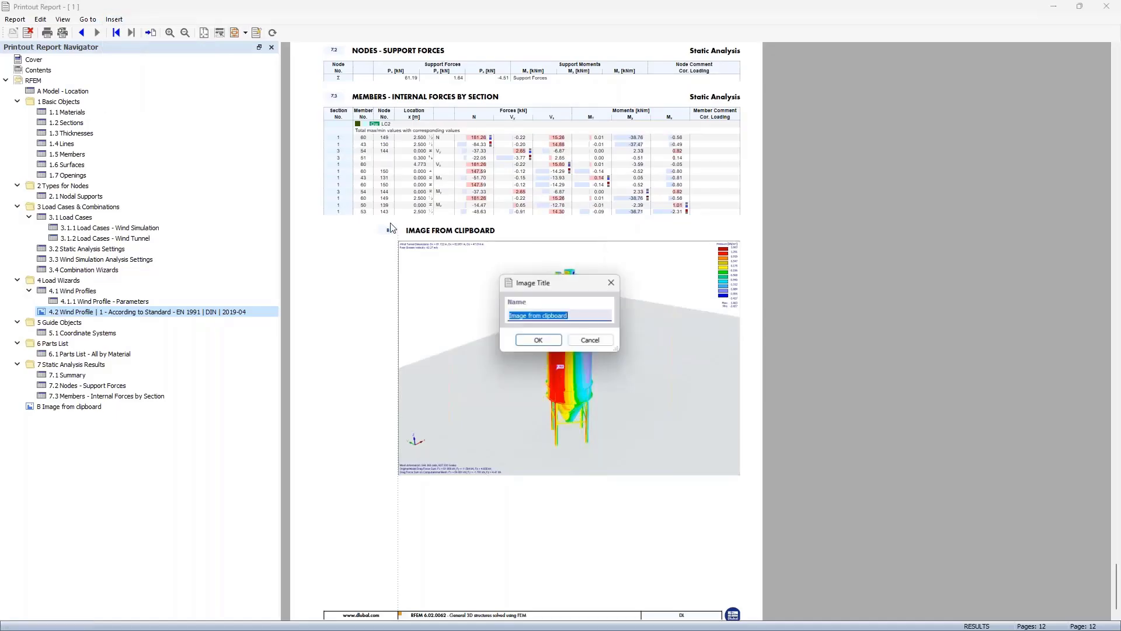
pyautogui.click(535, 339)
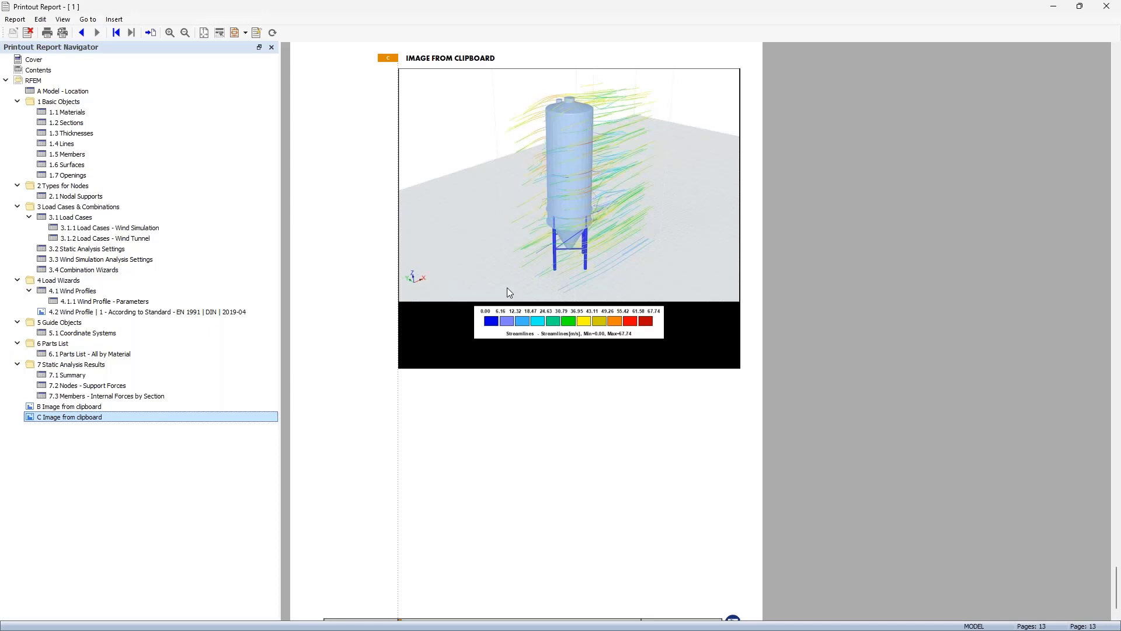
pyautogui.click(111, 406)
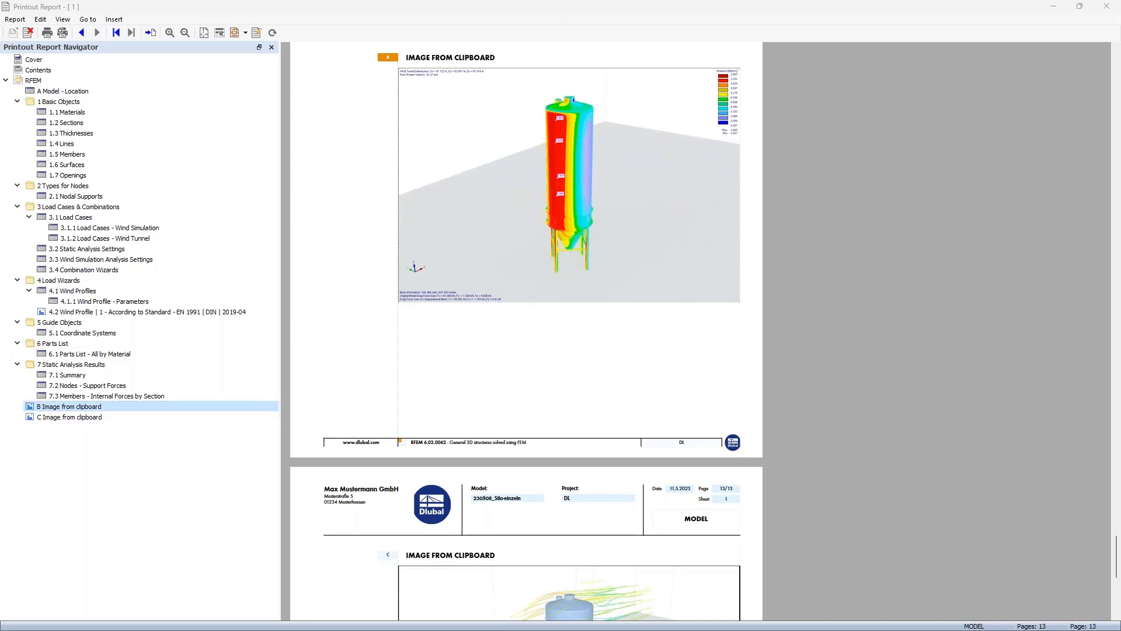
pyautogui.click(1106, 6)
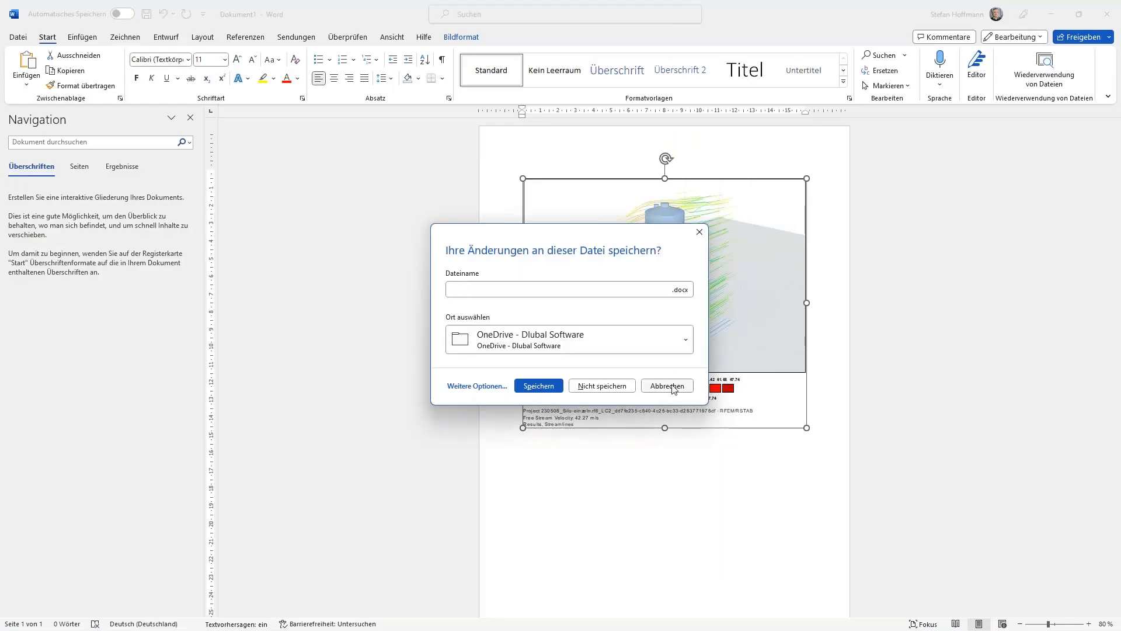
# Step: Dismiss Word's save prompt and reopen the 230508_Silo-einzeln.rf6_LC2 simulation in RWIND
pyautogui.click(664, 383)
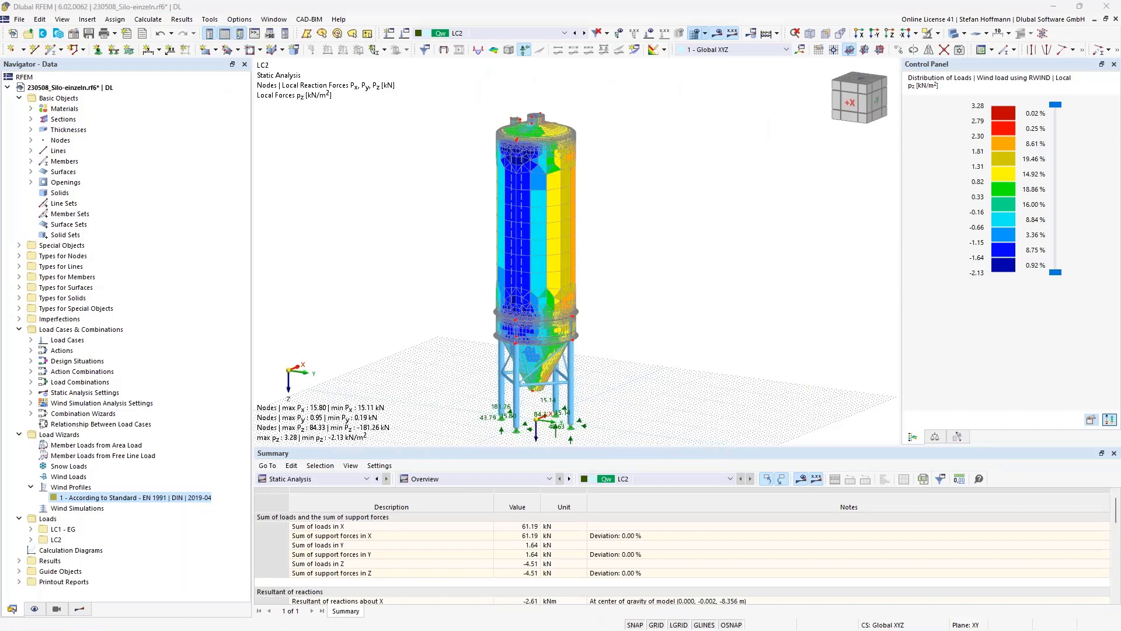
pyautogui.click(148, 19)
pyautogui.click(210, 241)
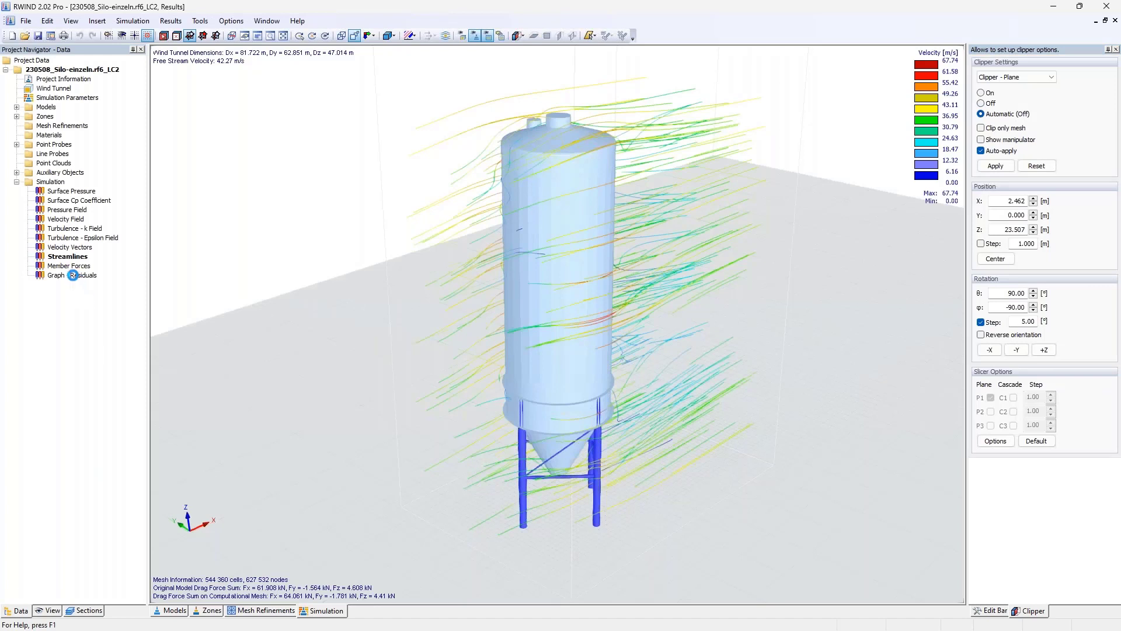
pyautogui.click(73, 275)
pyautogui.doubleClick(73, 275)
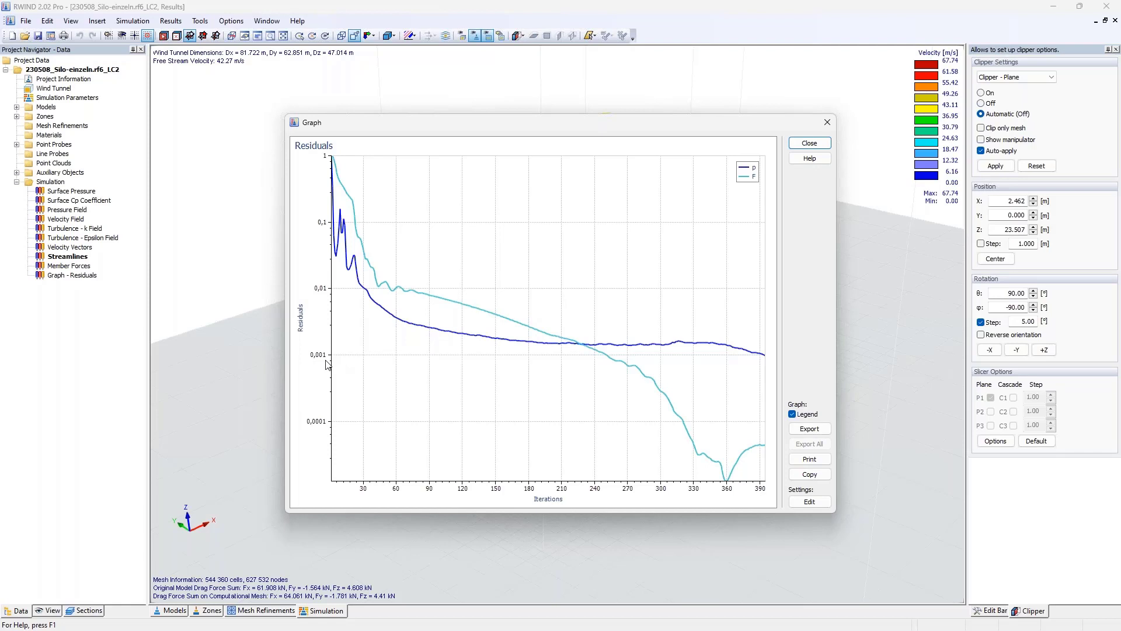
pyautogui.press('Escape')
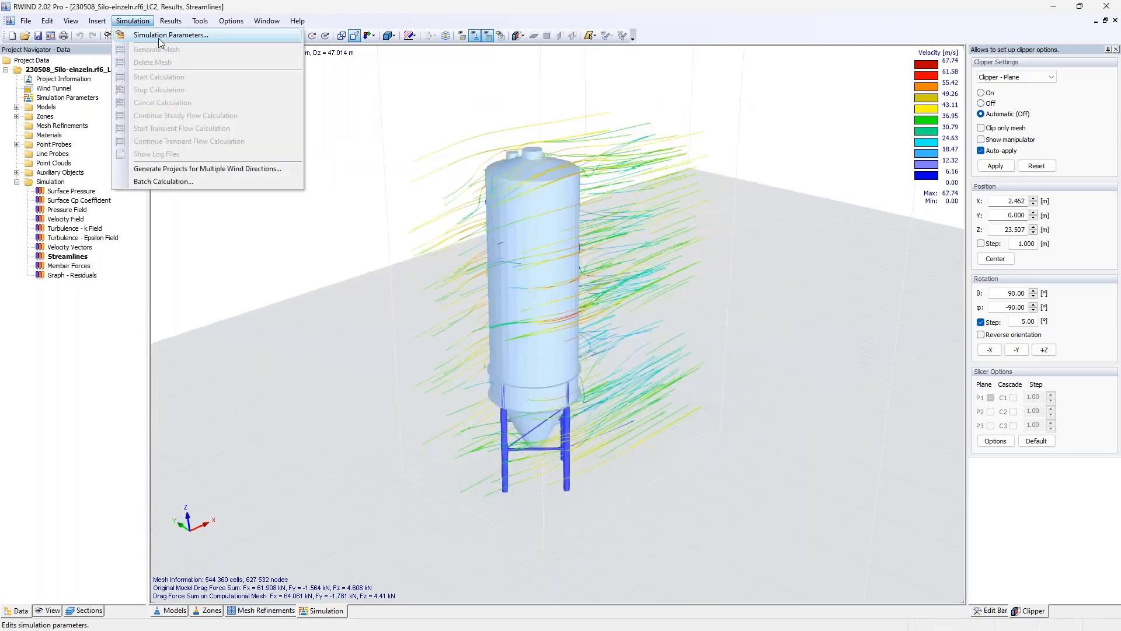
# Step: Confirm Steady Flow limits of 800 and 300 iterations with 0.001 residual, then exit RWIND unchanged
pyautogui.click(165, 35)
pyautogui.click(483, 166)
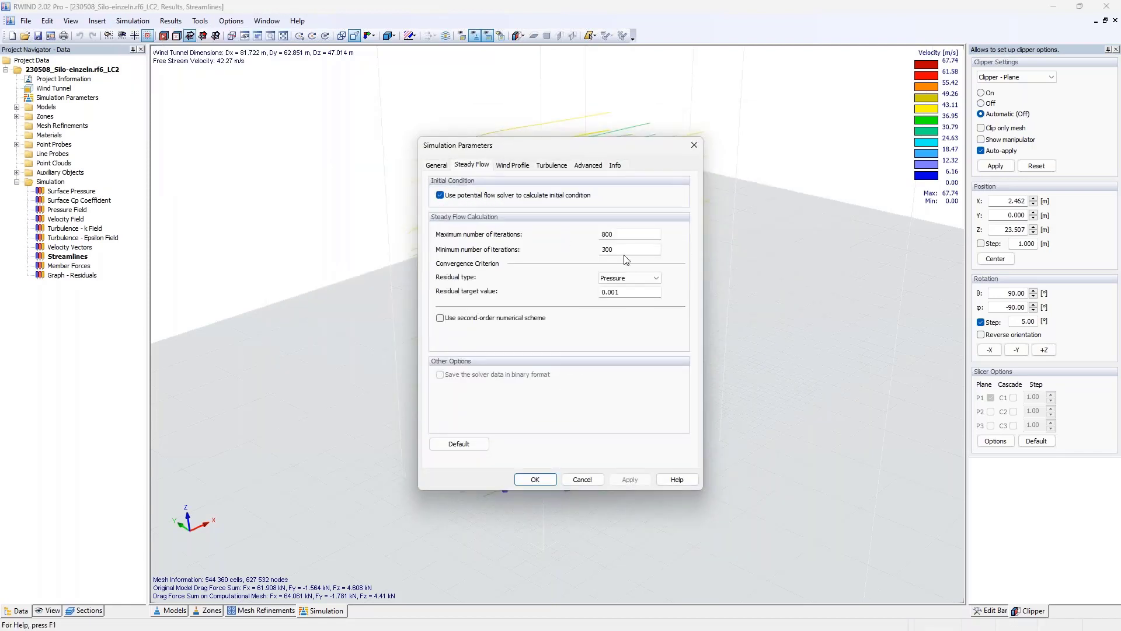
pyautogui.moveTo(624, 250); pyautogui.dragTo(586, 249)
pyautogui.press('Tab')
pyautogui.press('Tab')
pyautogui.doubleClick(623, 250)
pyautogui.moveTo(635, 291); pyautogui.dragTo(586, 290)
pyautogui.doubleClick(605, 234)
pyautogui.click(694, 145)
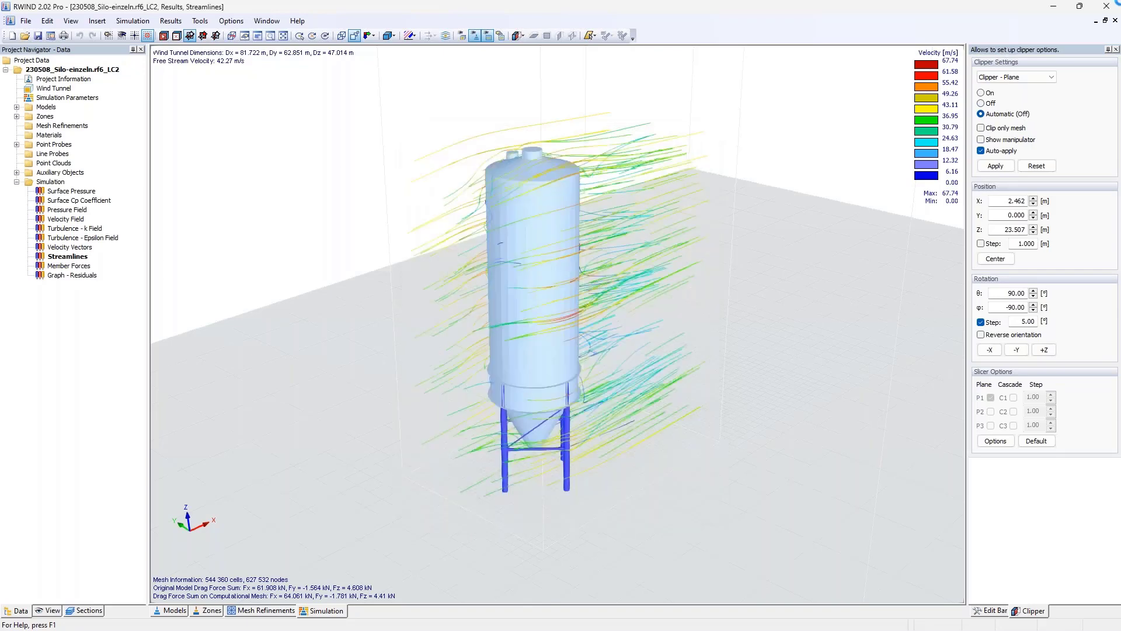
pyautogui.click(1106, 6)
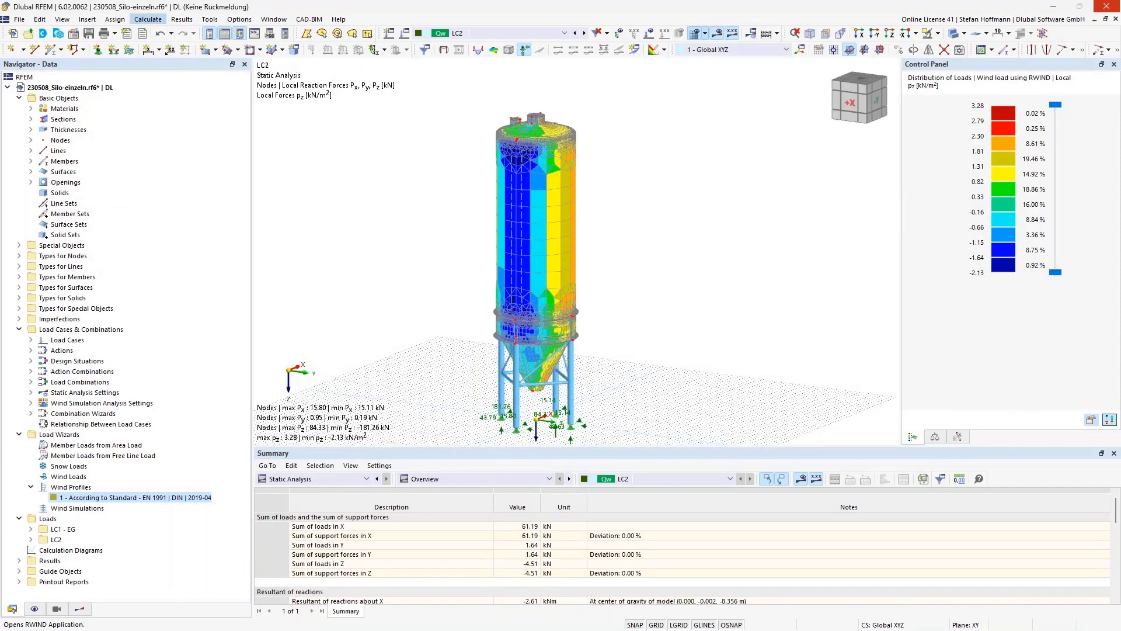